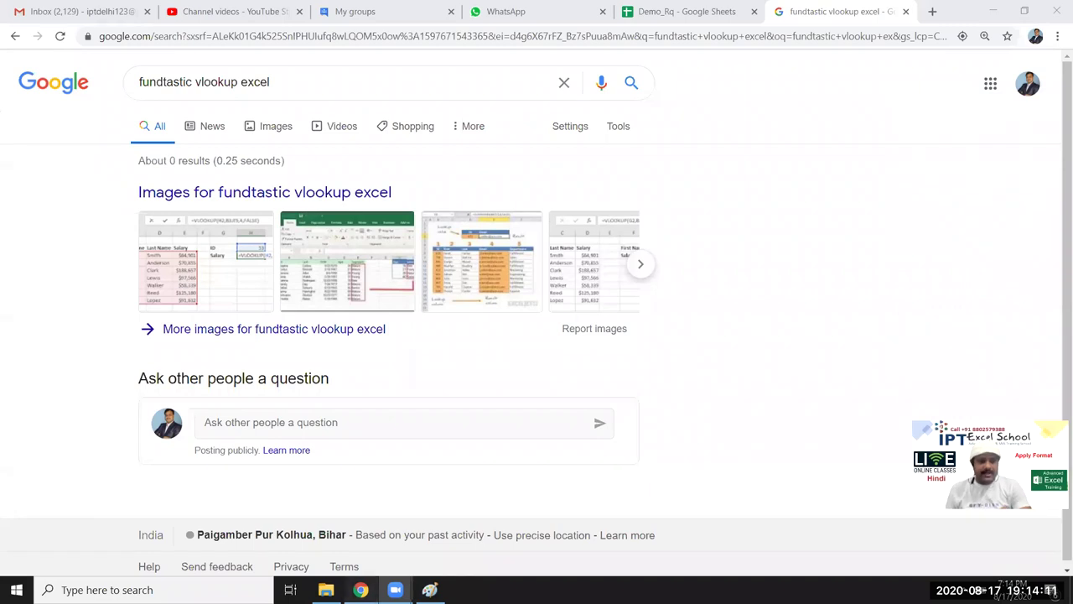
# Launch Excel from a Start search for 'exce', then restore the Chrome Google results
pyautogui.click(361, 589)
pyautogui.press('super+d')
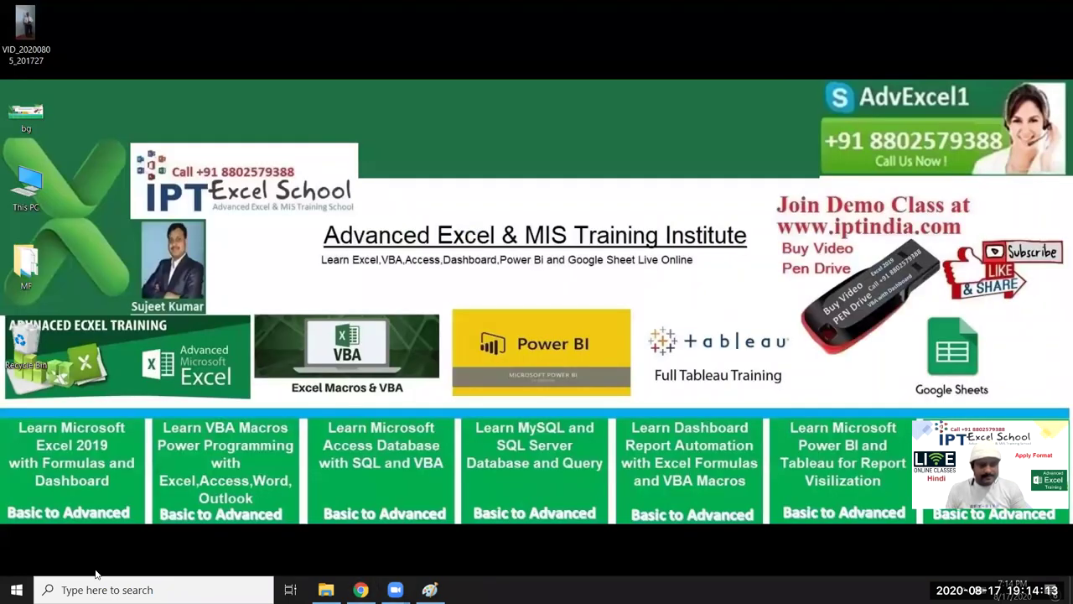
pyautogui.click(126, 590)
pyautogui.write('exce')
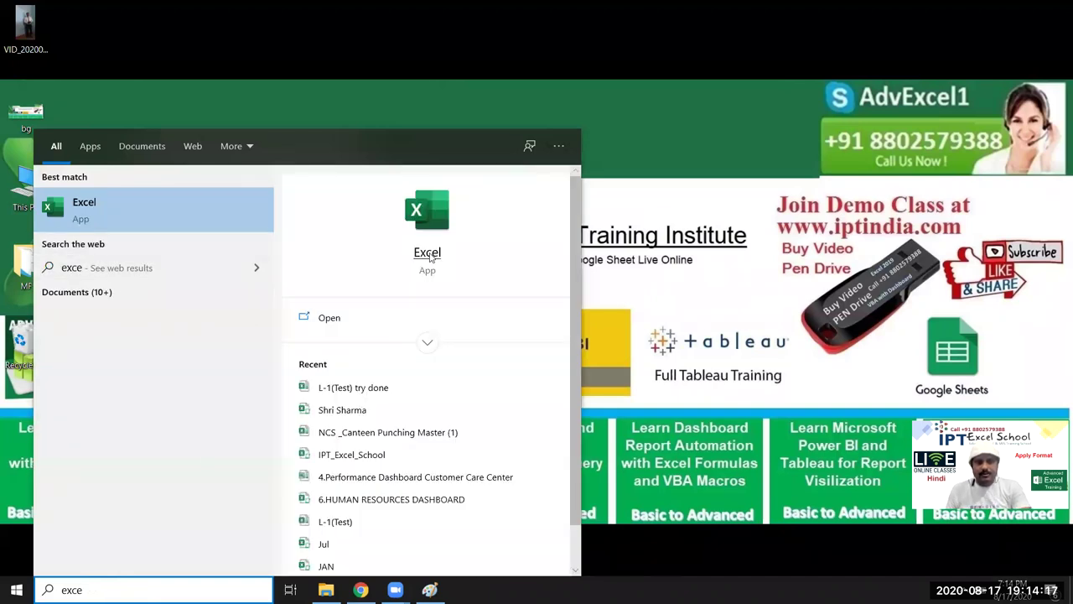
pyautogui.click(430, 257)
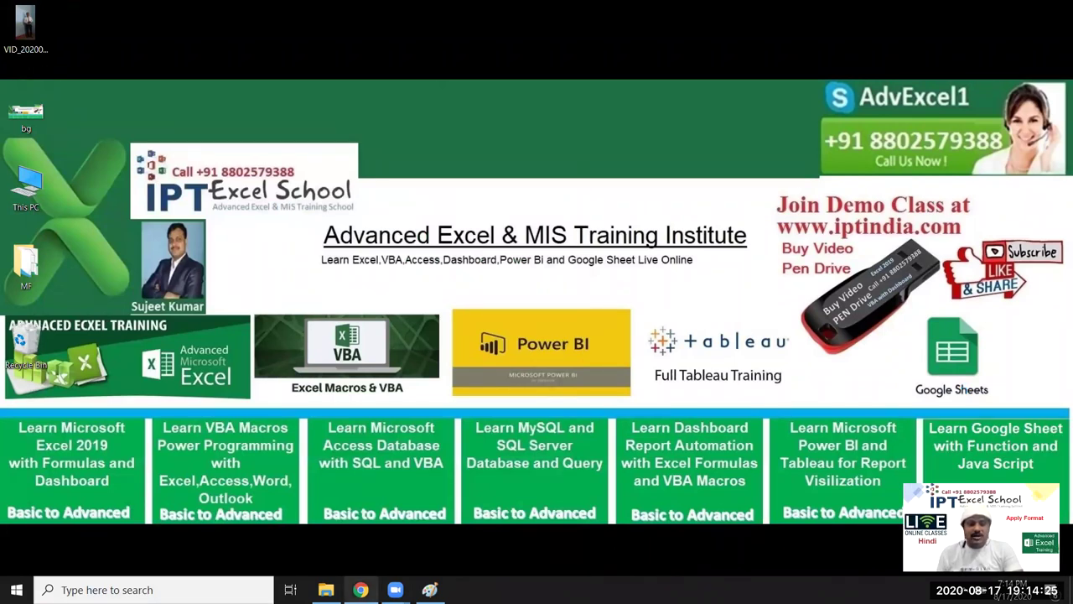
pyautogui.click(361, 587)
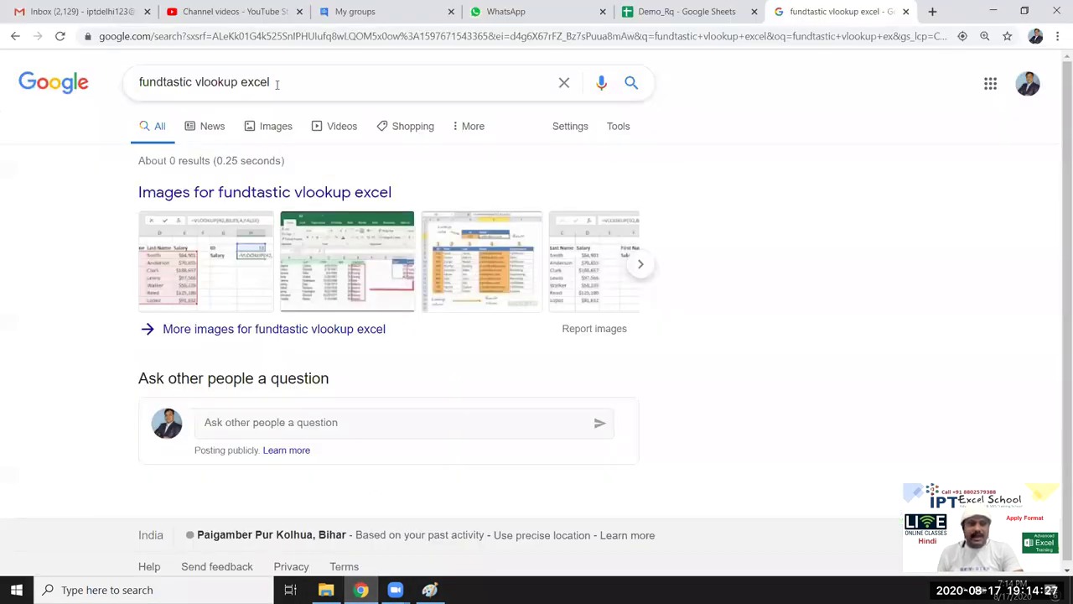
# Replace the query with 'report', search, and browse its image results
pyautogui.moveTo(277, 83); pyautogui.dragTo(139, 85)
pyautogui.write('r')
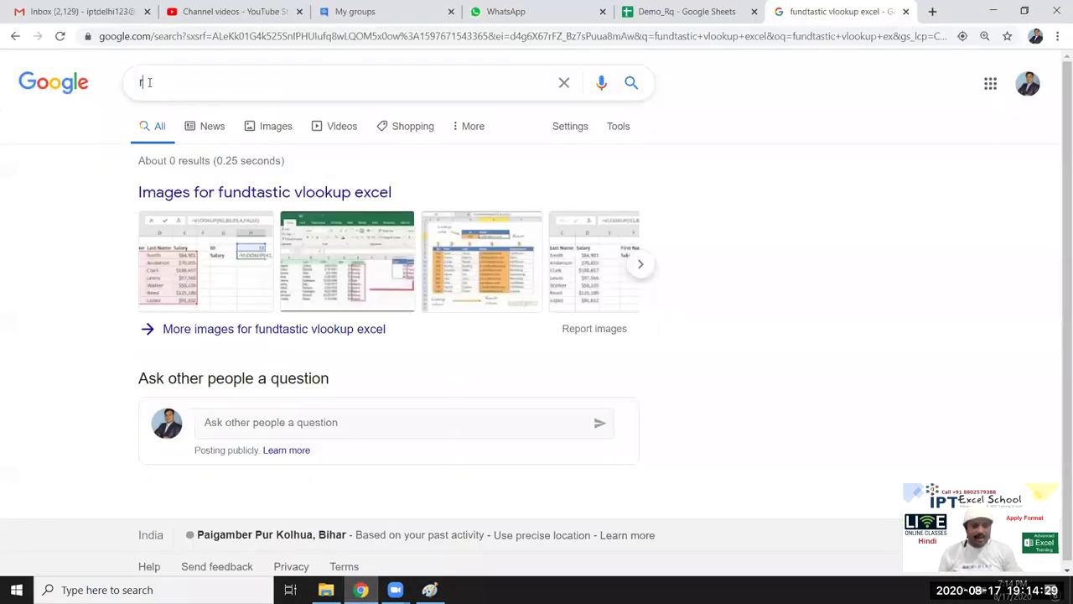
pyautogui.write('eport')
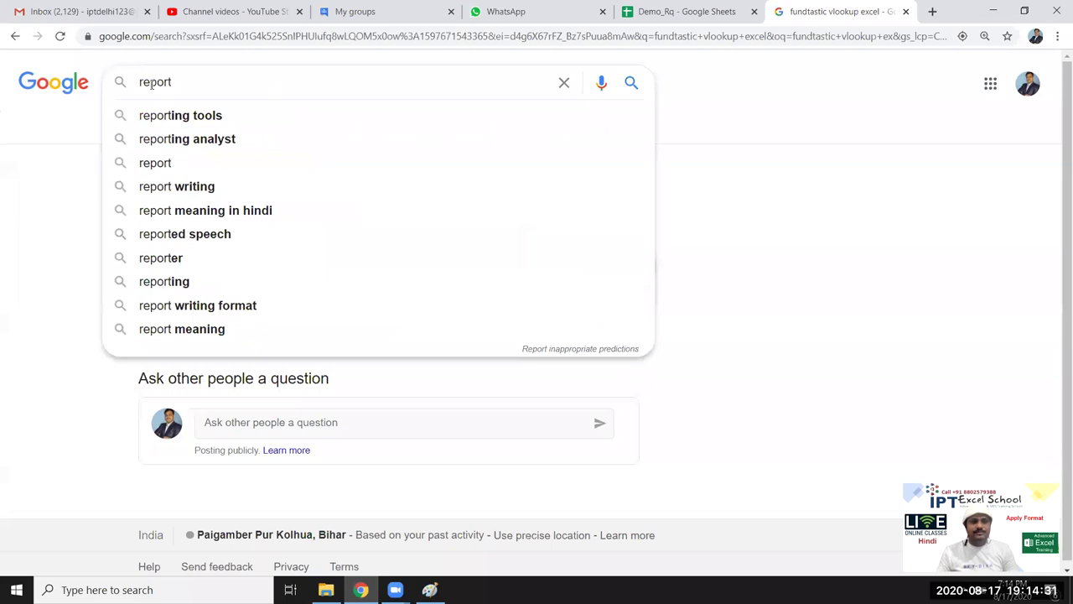
pyautogui.press('Return')
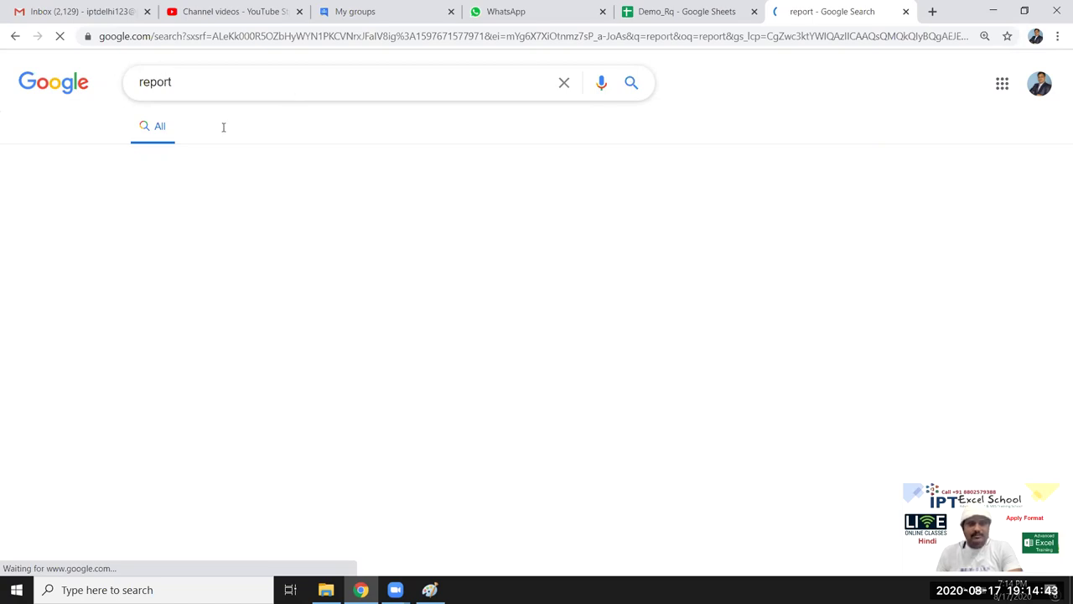
pyautogui.click(233, 71)
pyautogui.click(786, 84)
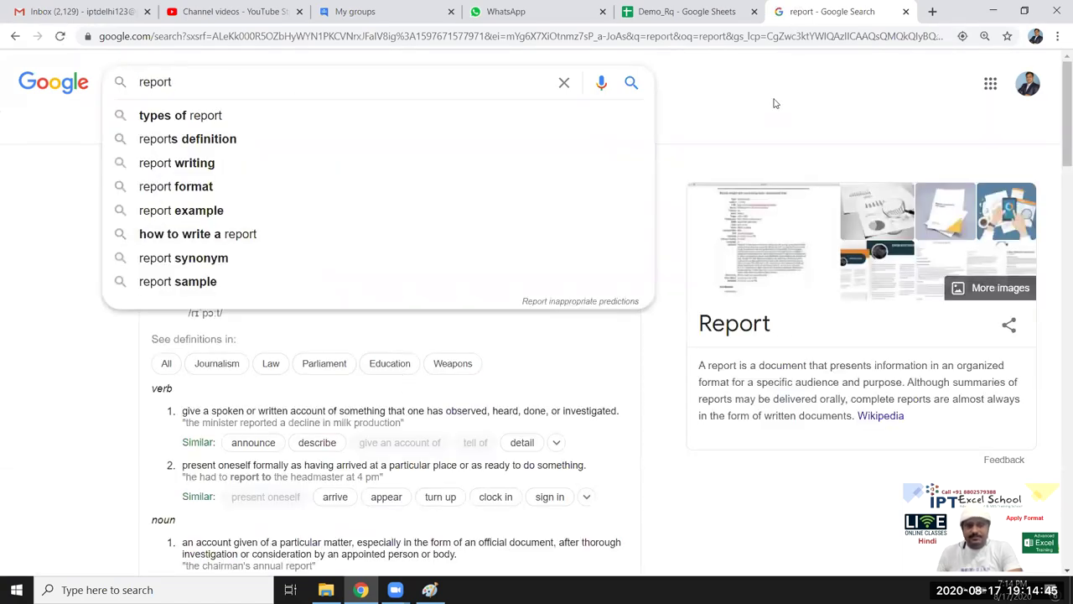
pyautogui.click(321, 132)
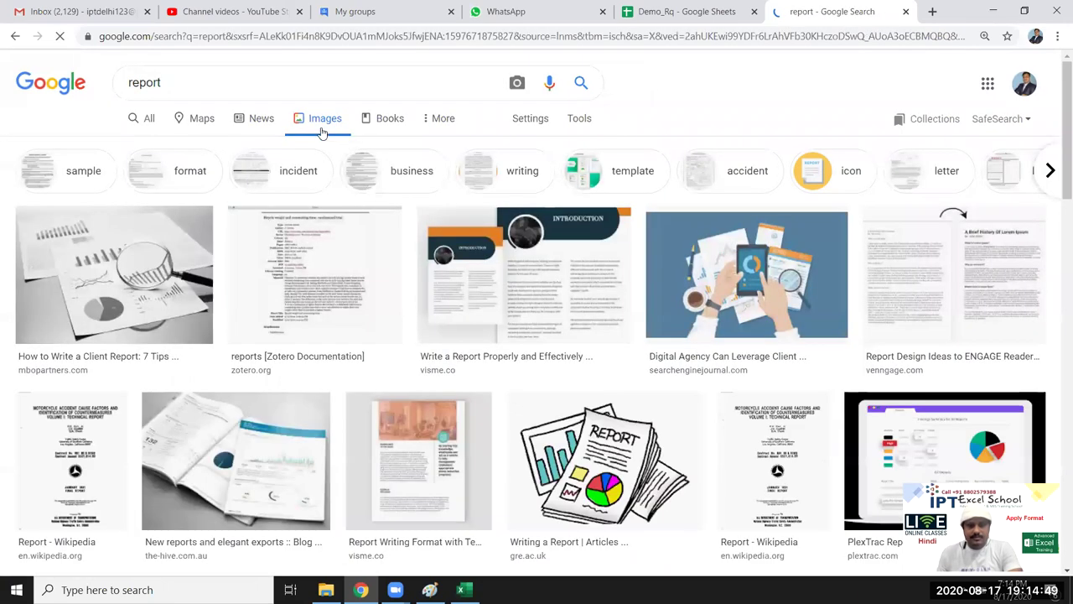
pyautogui.scroll(-2, 587, 383)
pyautogui.scroll(-2, 570, 388)
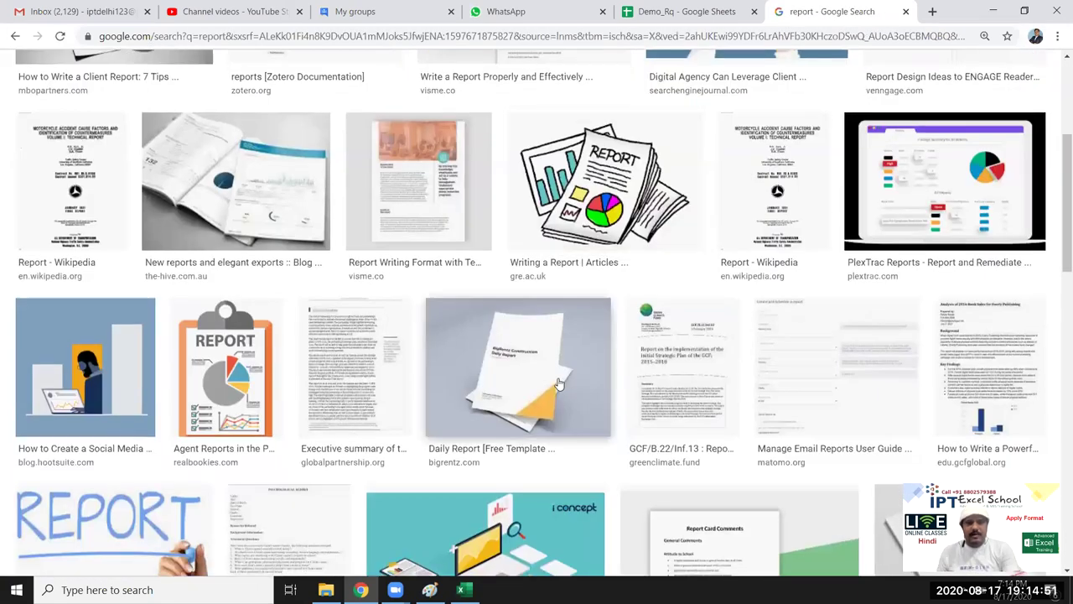
pyautogui.scroll(3, 560, 383)
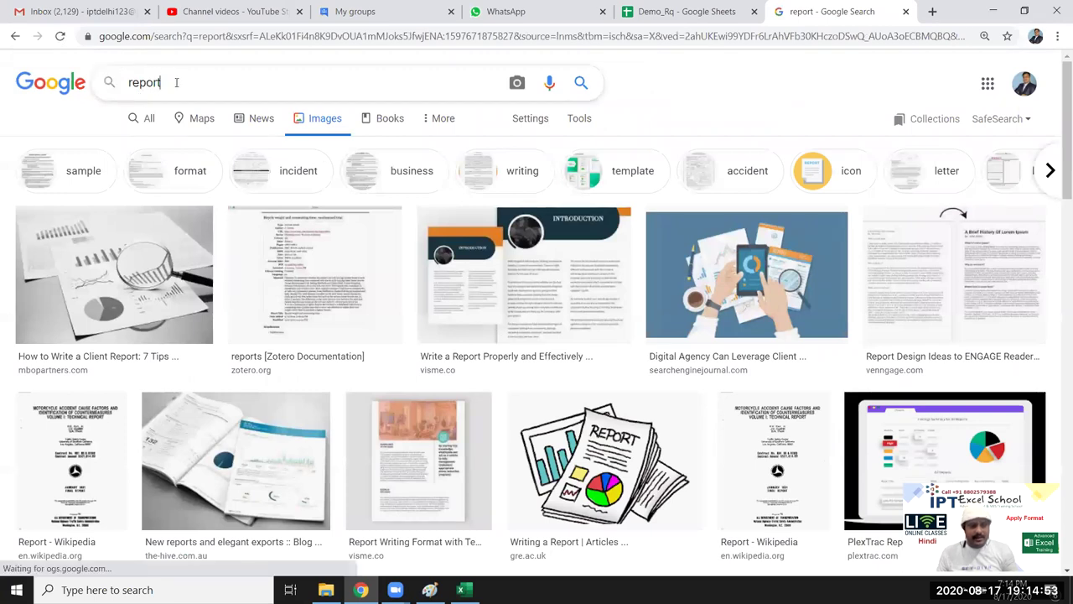
# Refine the image search to 'report excel', browse the results, then switch to Excel
pyautogui.click(176, 82)
pyautogui.write('excel')
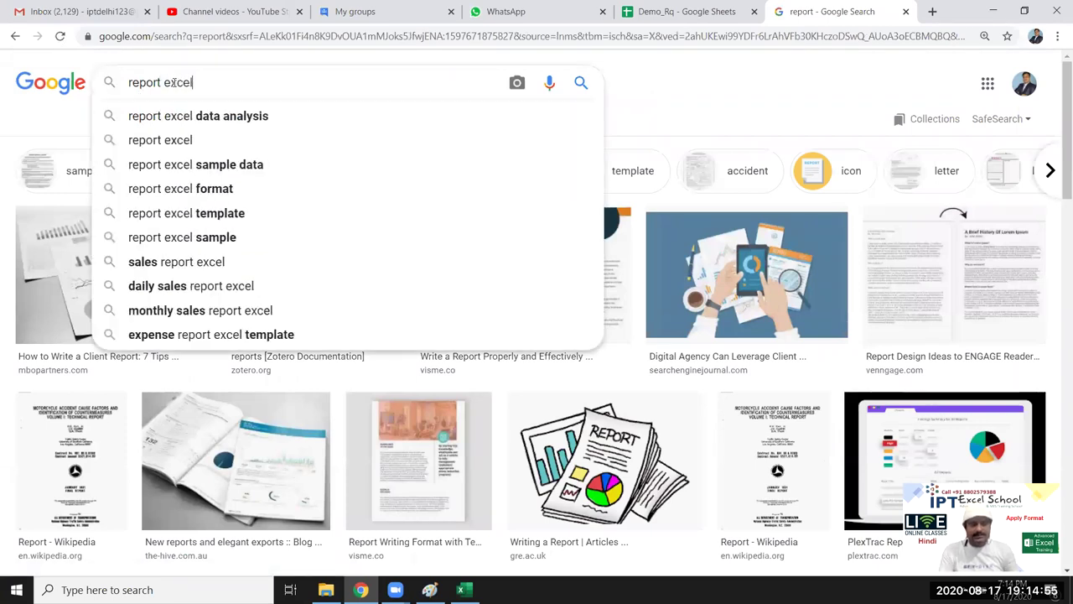
pyautogui.press('Return')
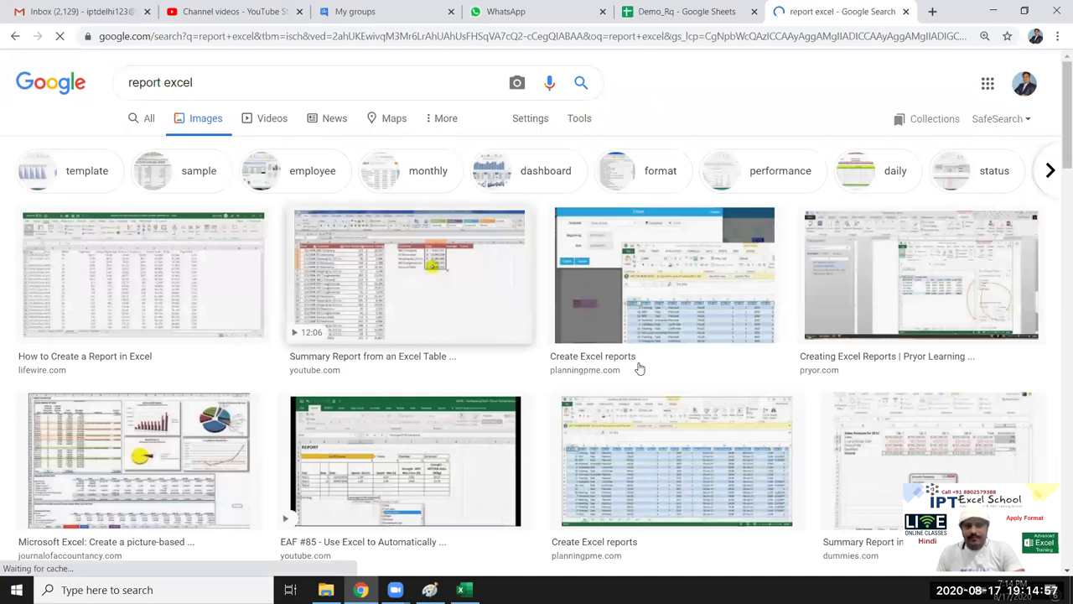
pyautogui.scroll(-3, 1054, 392)
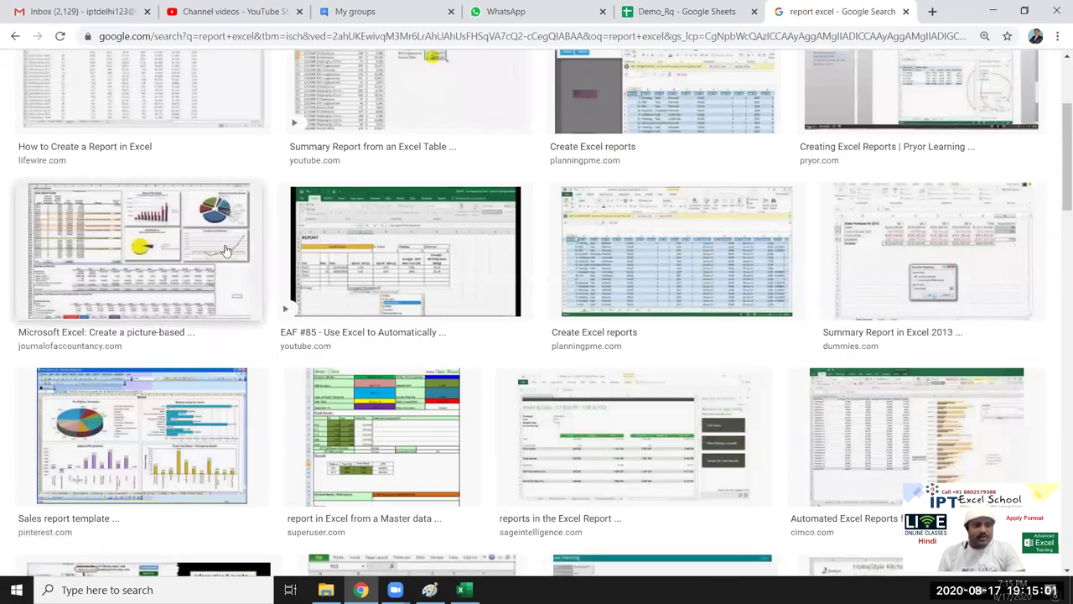
pyautogui.scroll(-3, 74, 287)
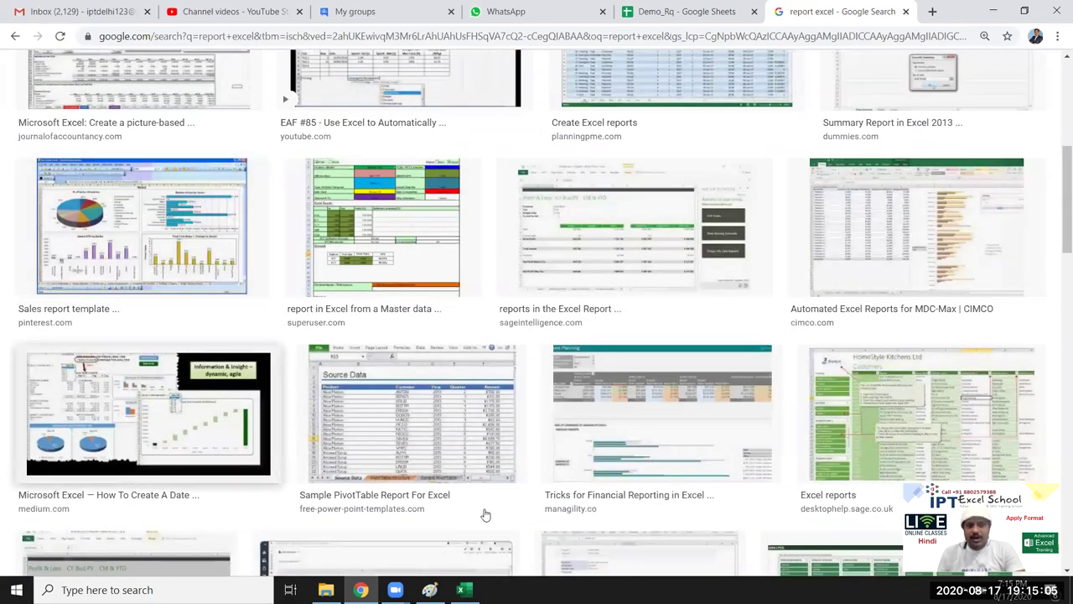
pyautogui.scroll(-3, 733, 495)
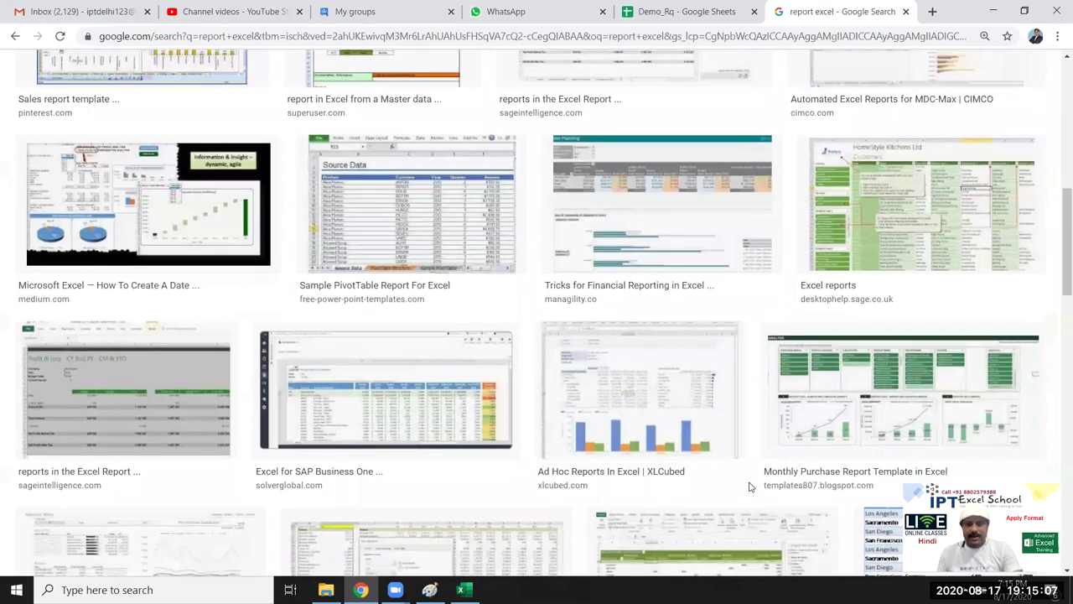
pyautogui.click(461, 589)
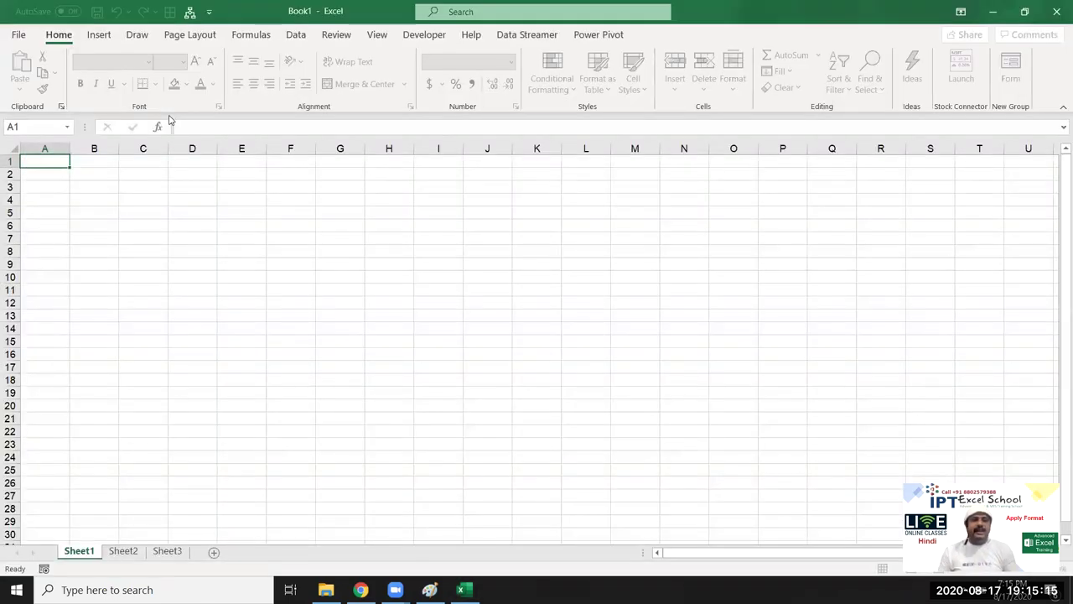
pyautogui.click(296, 196)
pyautogui.click(173, 175)
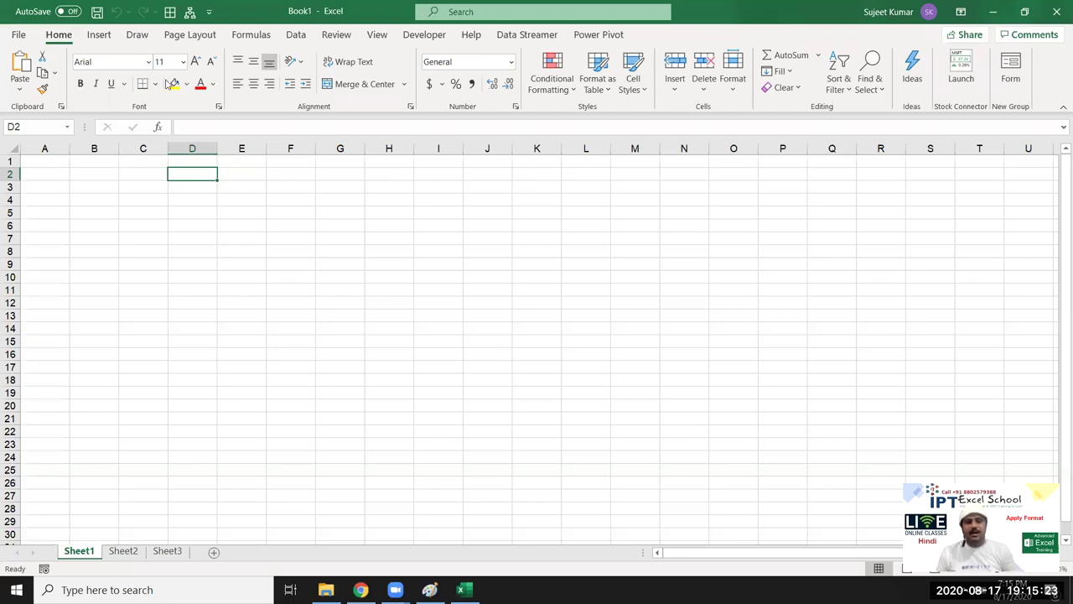
pyautogui.scroll(3, 104, 229)
pyautogui.scroll(2, 103, 227)
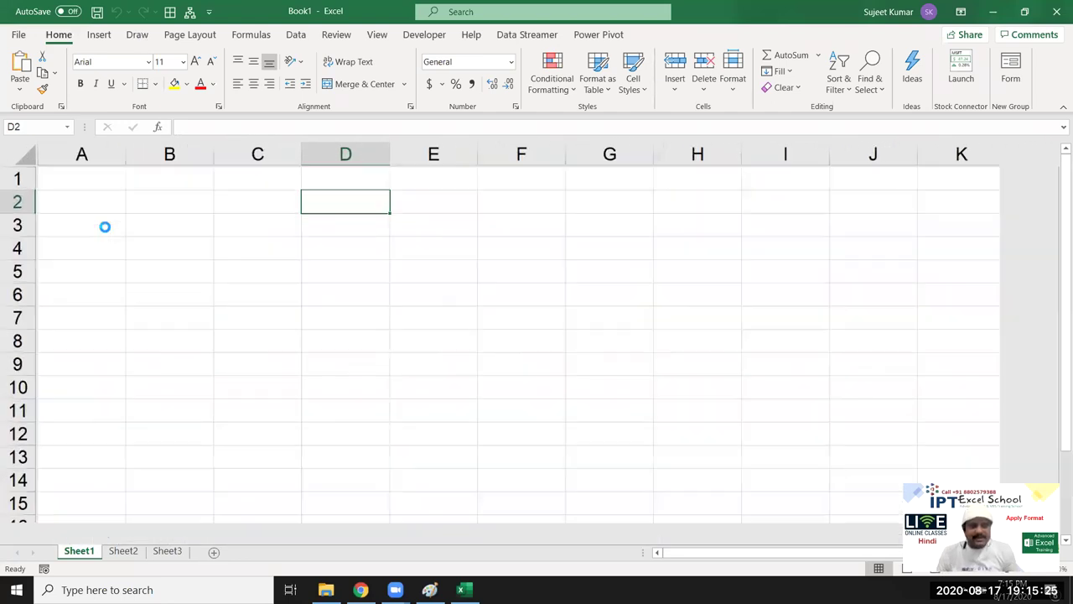
pyautogui.scroll(4, 106, 227)
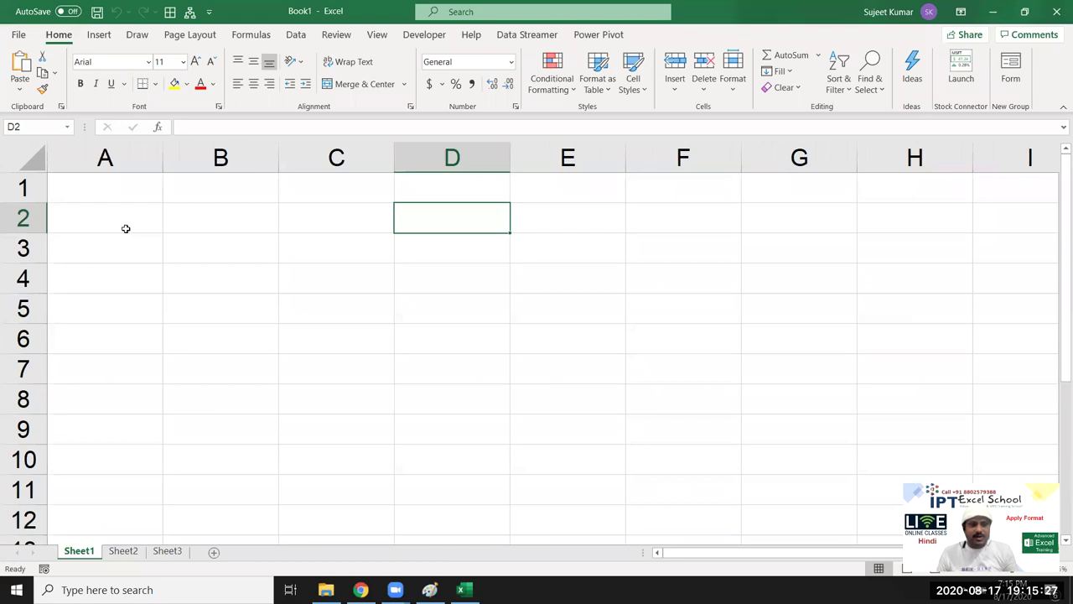
pyautogui.click(186, 215)
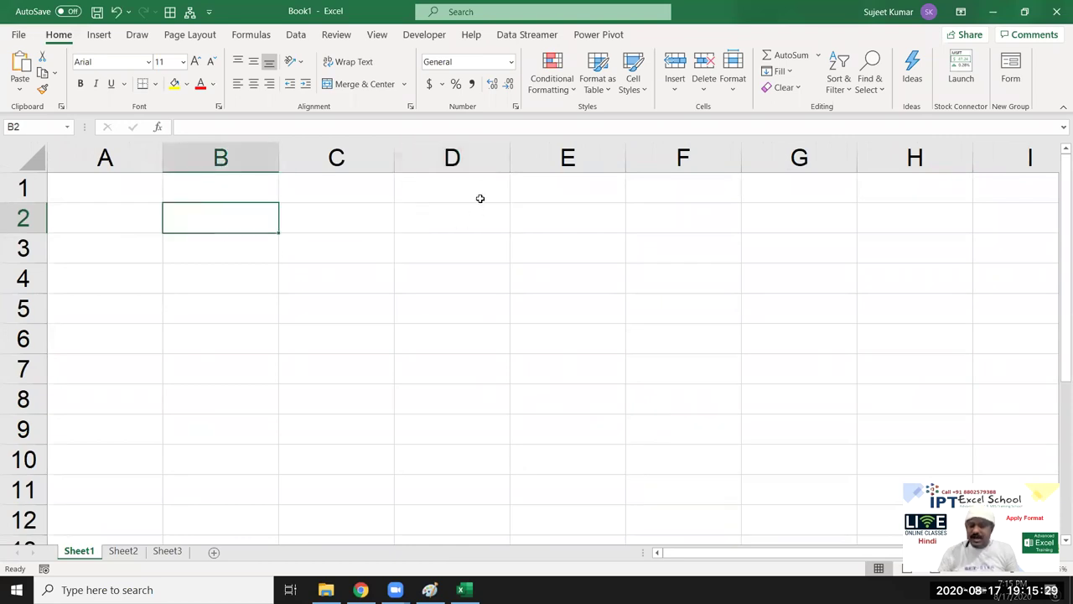
pyautogui.write('102')
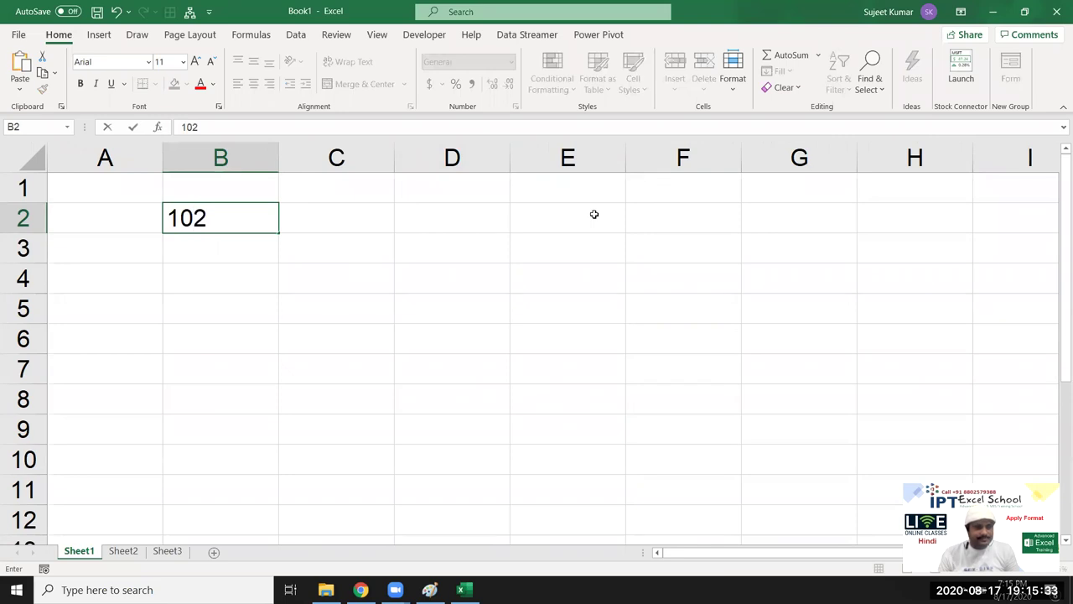
pyautogui.press('Escape')
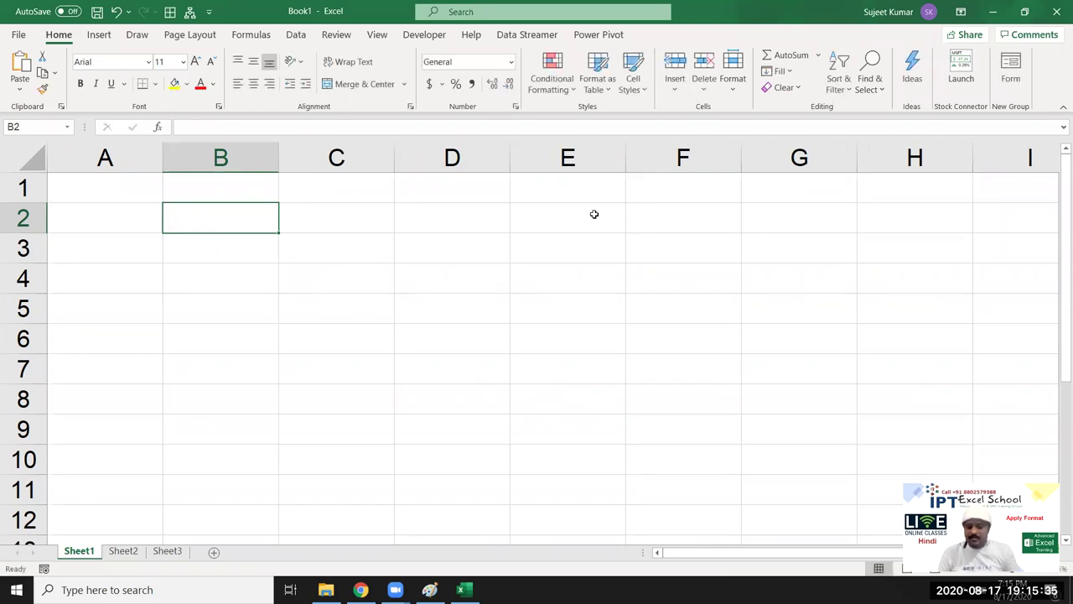
pyautogui.write('10')
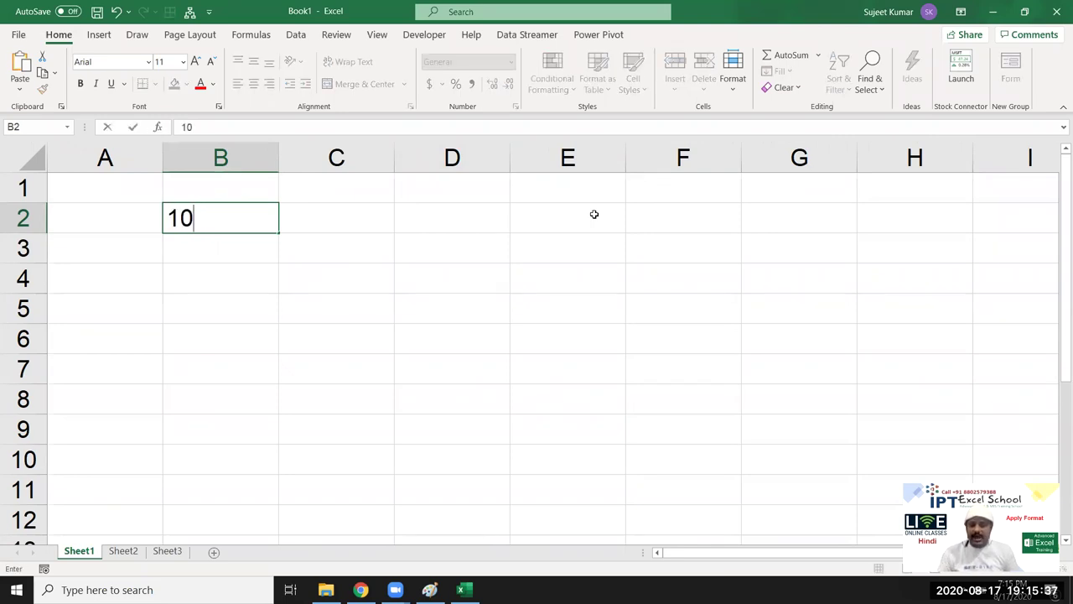
pyautogui.press('Escape')
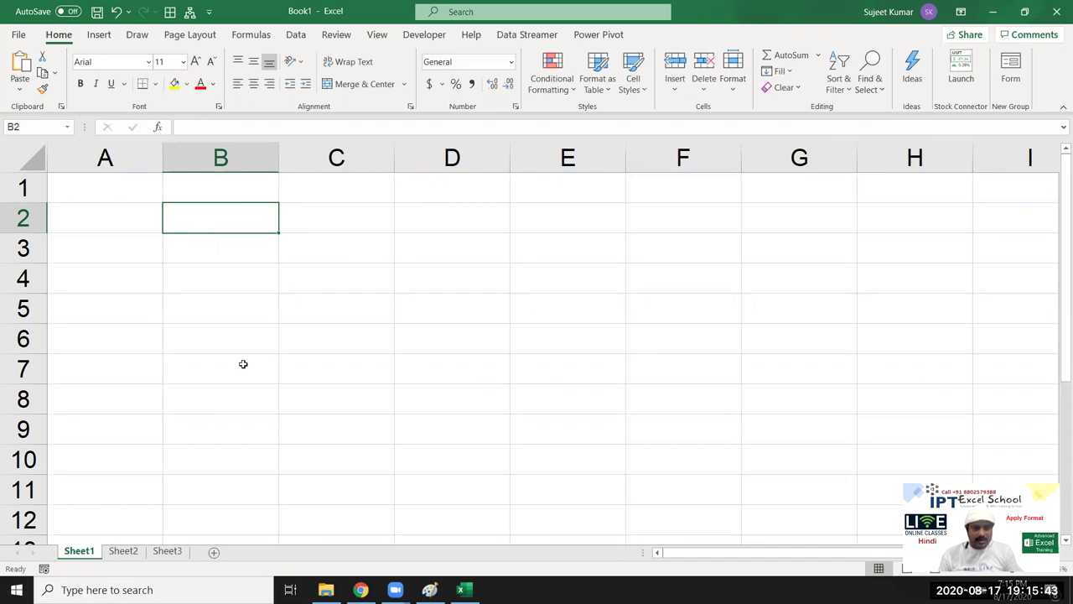
pyautogui.click(107, 589)
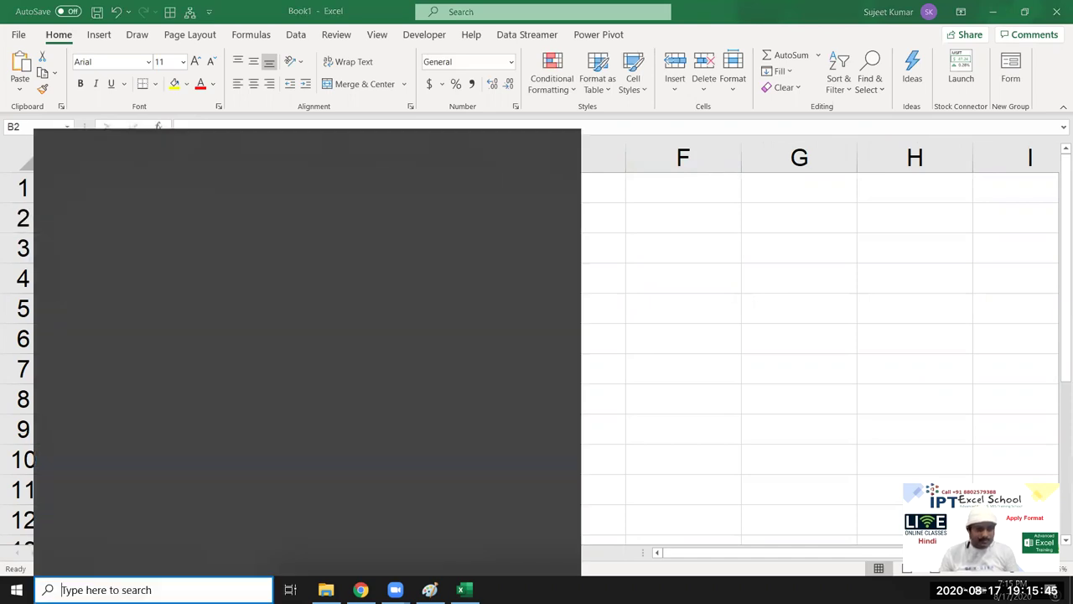
# Launch Word from a 'word' search, create a blank document and type 10
pyautogui.write('word')
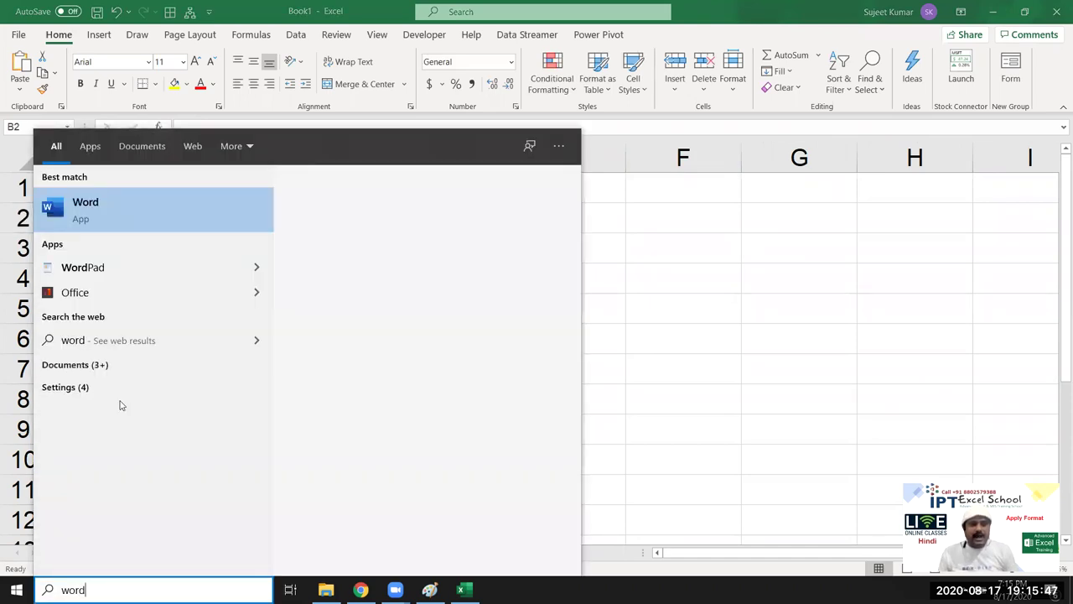
pyautogui.click(425, 254)
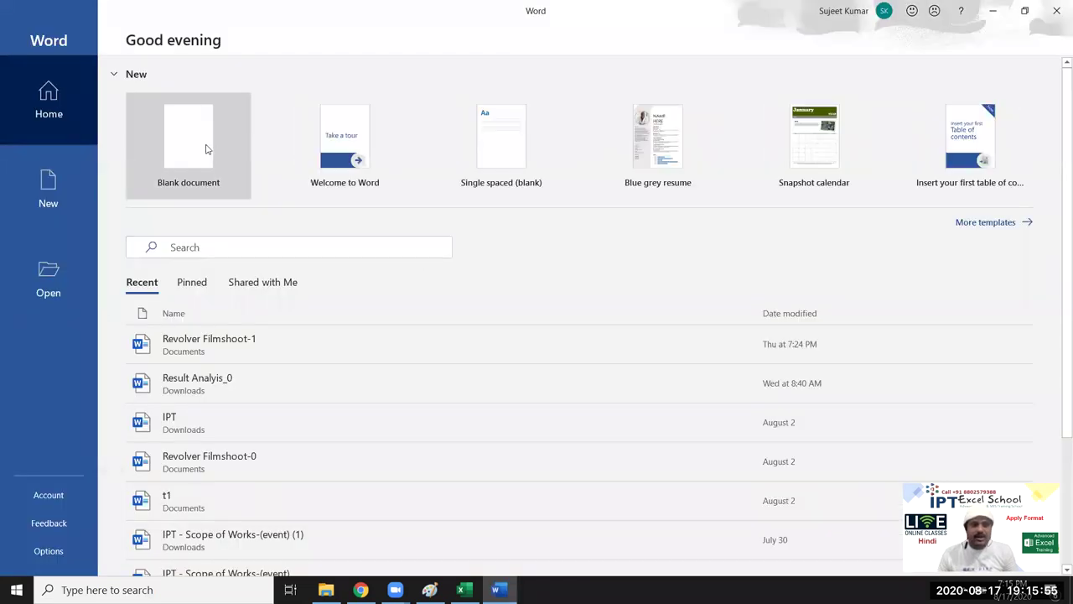
pyautogui.click(206, 144)
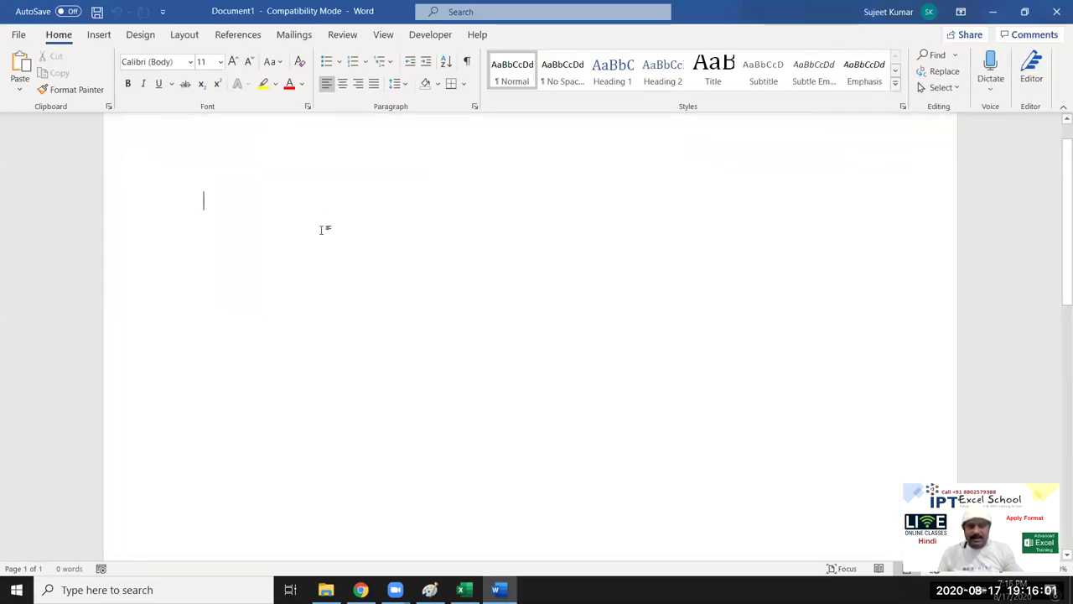
pyautogui.write('10')
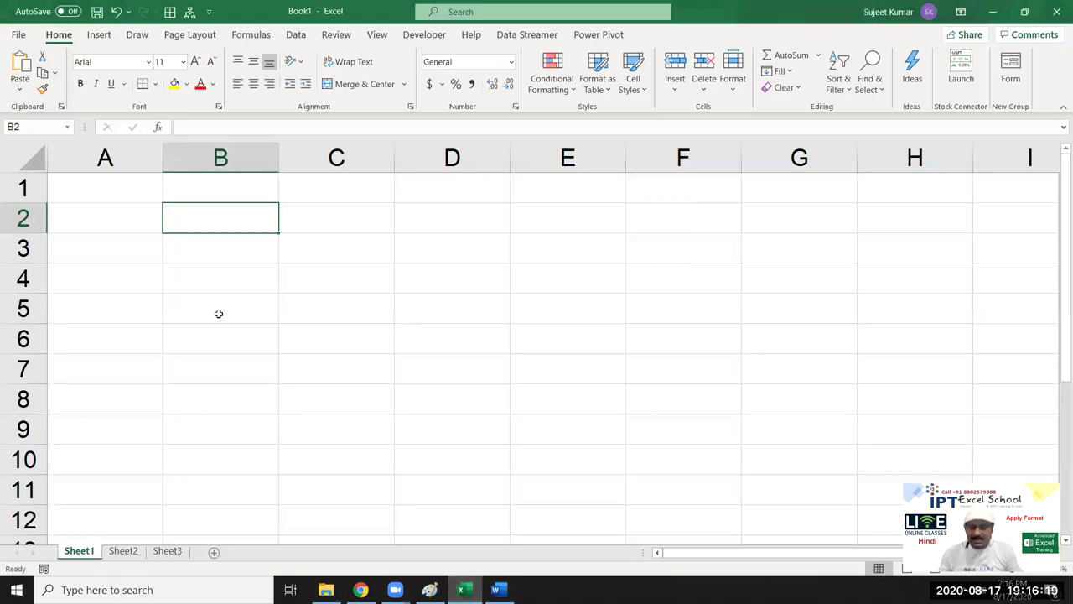
# Enter 10th as plain text in cell B2, then switch to Word
pyautogui.write('10th')
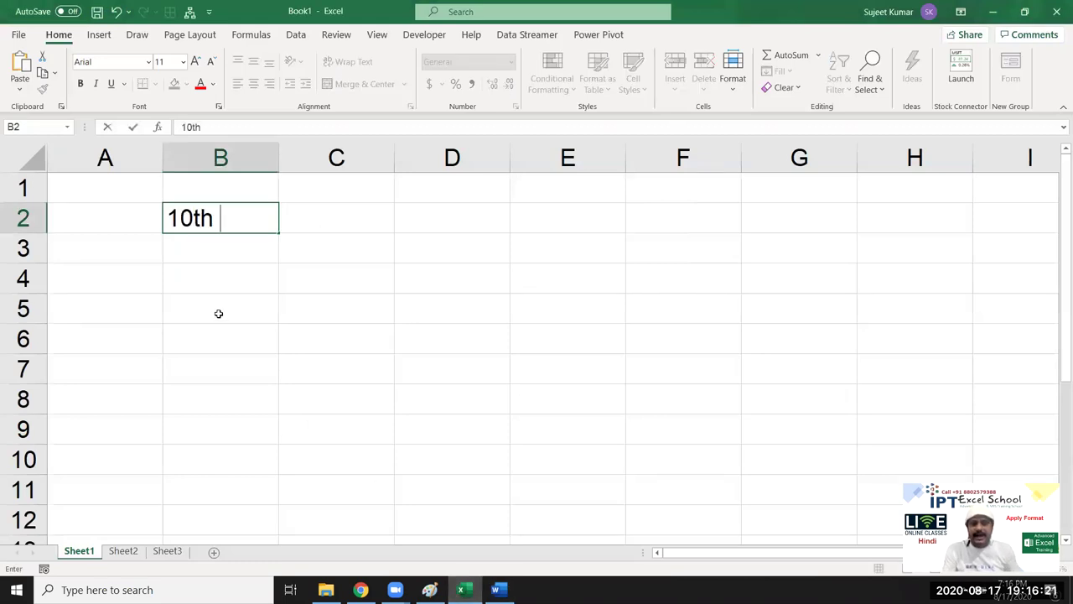
pyautogui.press('Return')
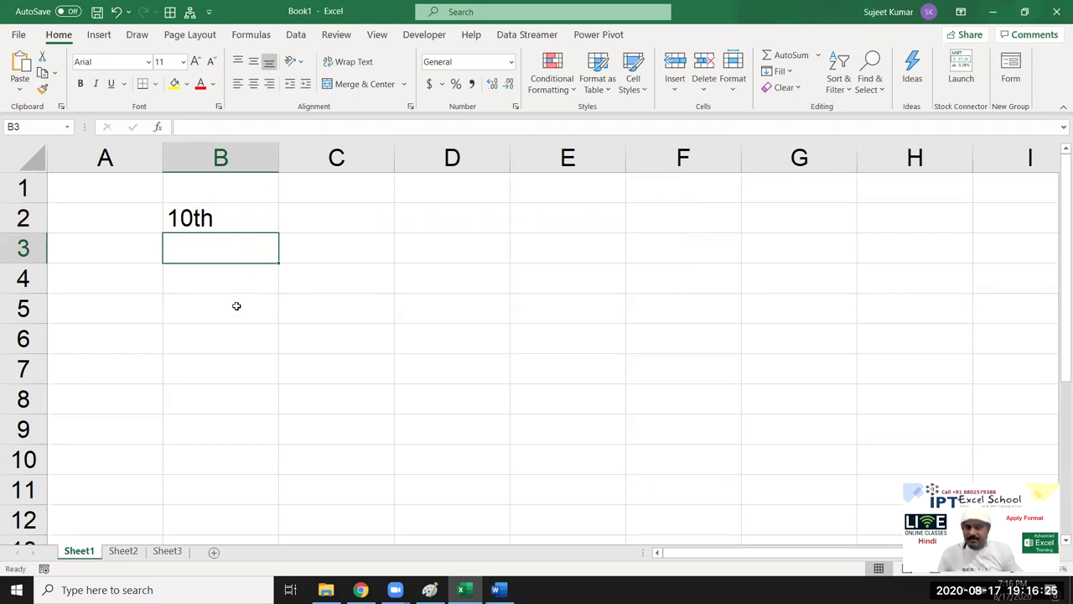
pyautogui.click(196, 217)
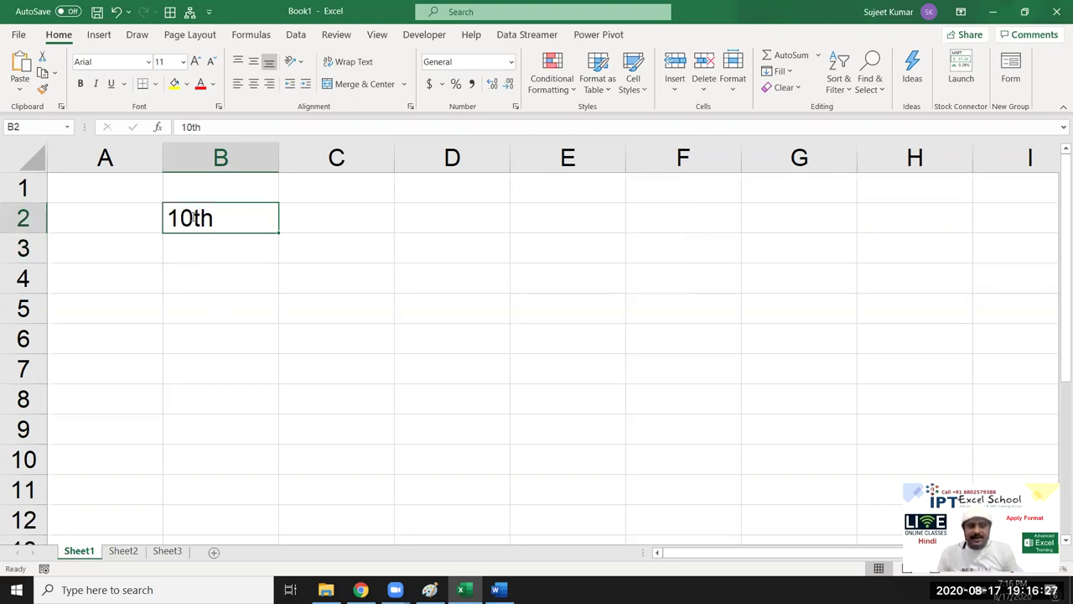
pyautogui.hotkey('alt', 'Tab')
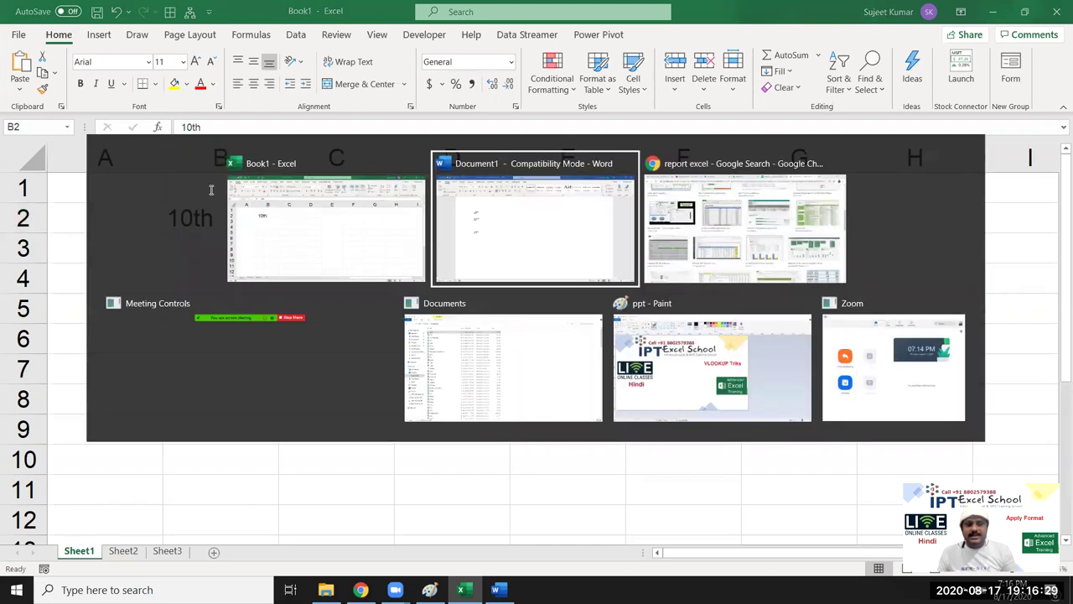
# Complete Word's first line as '10th Jul - 1985' and bring Book1 back to front
pyautogui.write('Jul - ')
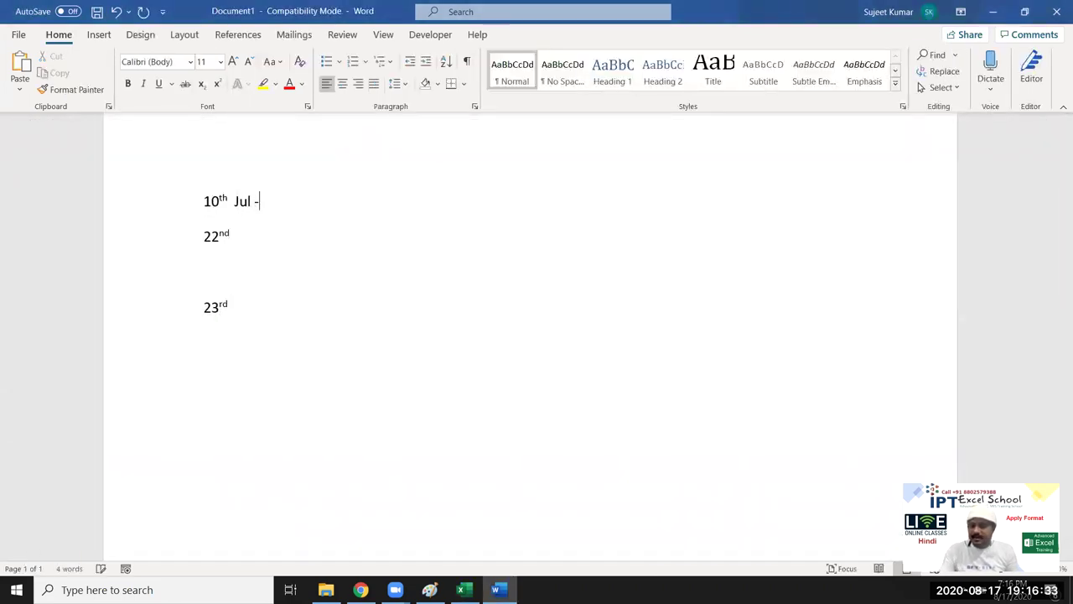
pyautogui.write('1985')
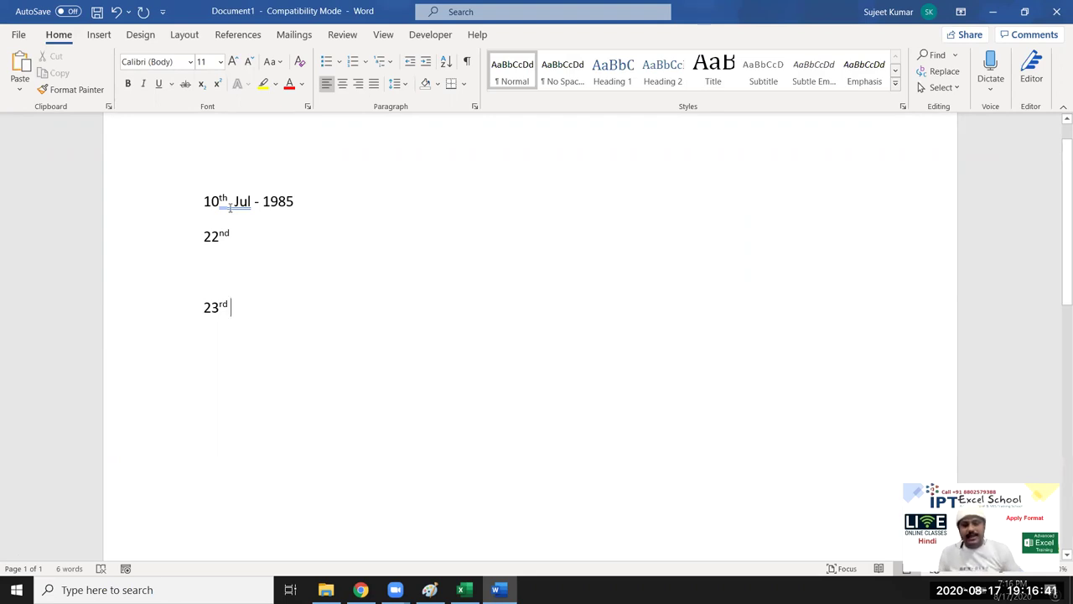
pyautogui.hotkey('alt', 'Tab')
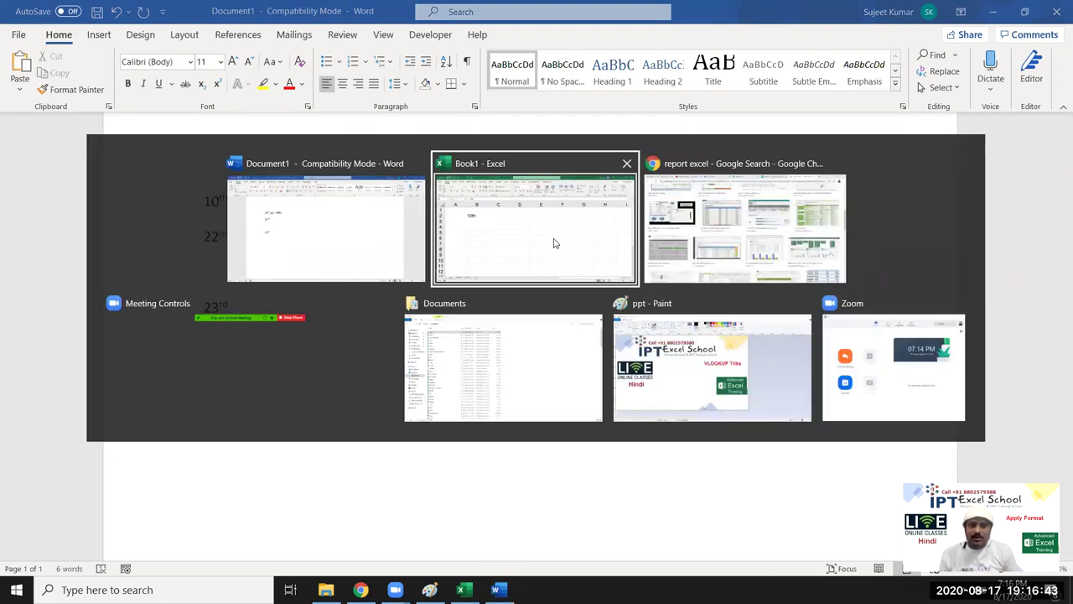
pyautogui.click(543, 250)
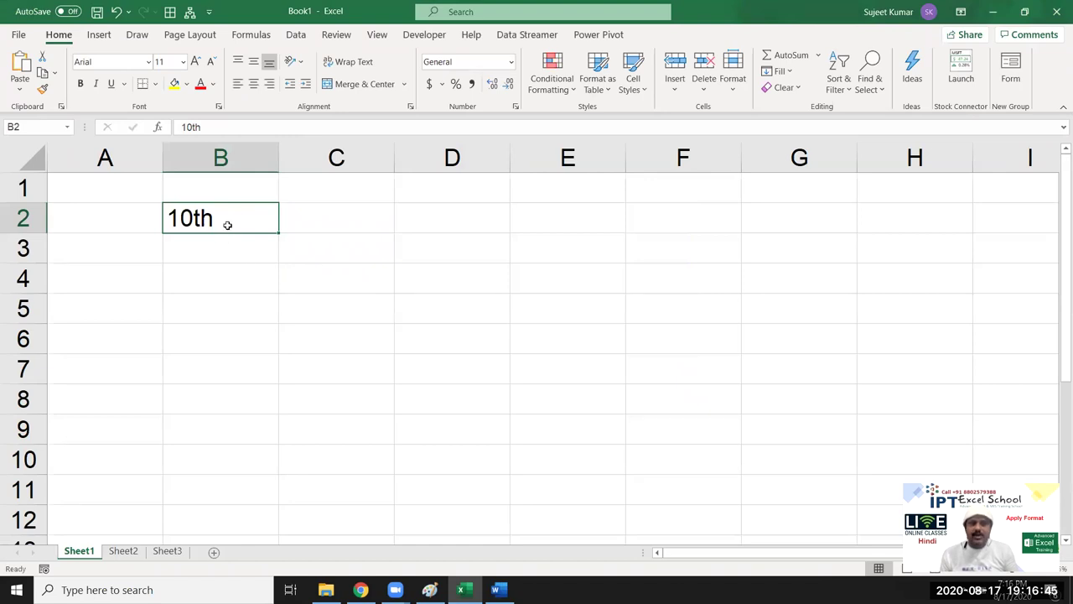
# Superscript the 'th' of 10th in cell B2 via Format Cells
pyautogui.keyDown('alt'); pyautogui.click(200, 218); pyautogui.keyUp('alt')
pyautogui.doubleClick(199, 218)
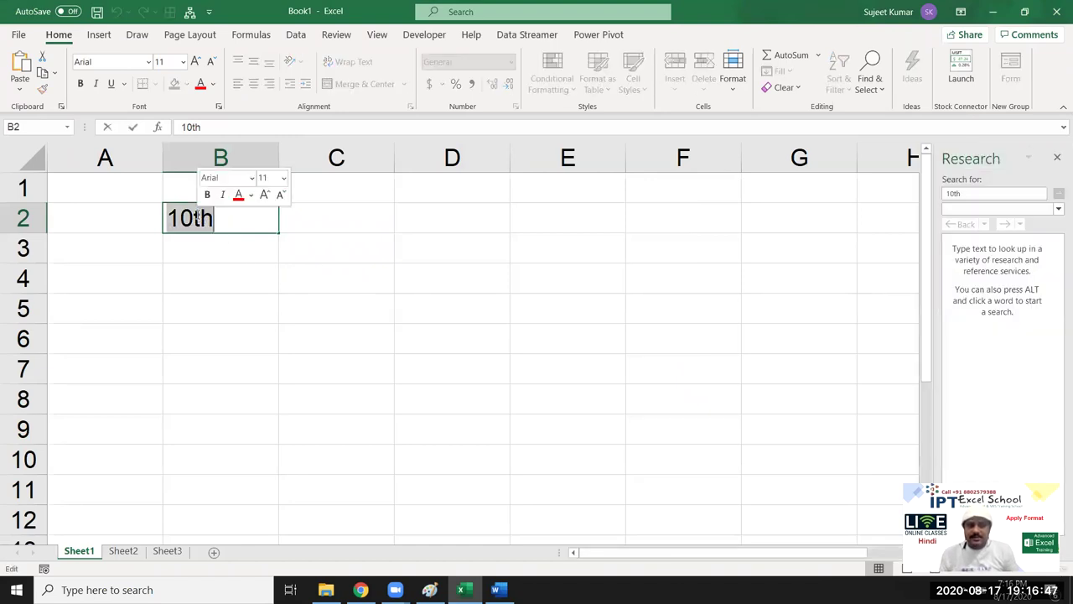
pyautogui.click(195, 218)
pyautogui.moveTo(194, 220); pyautogui.dragTo(212, 221)
pyautogui.rightClick(210, 224)
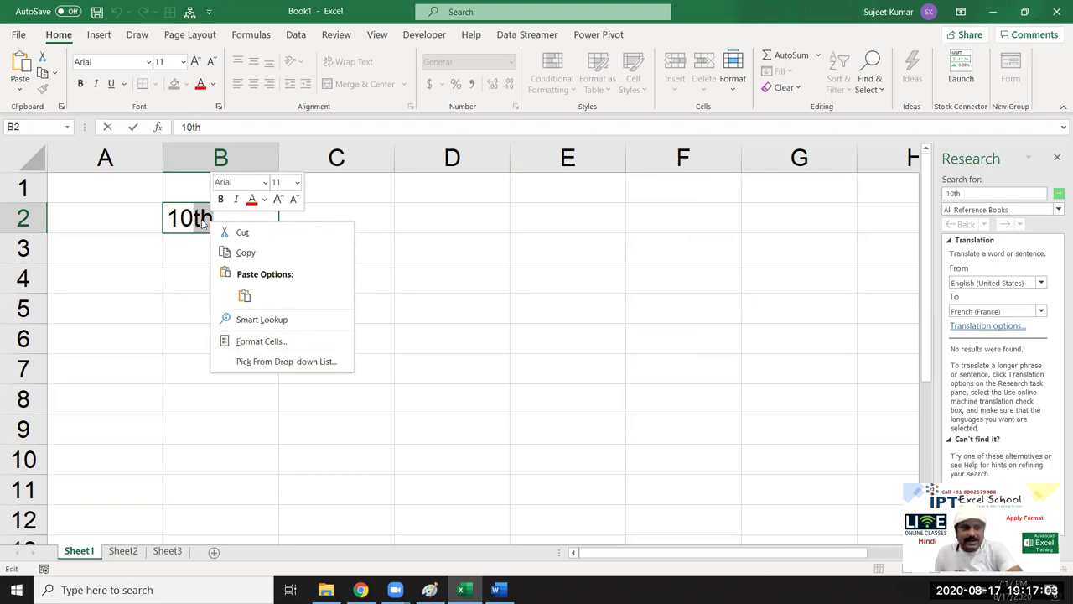
pyautogui.click(283, 342)
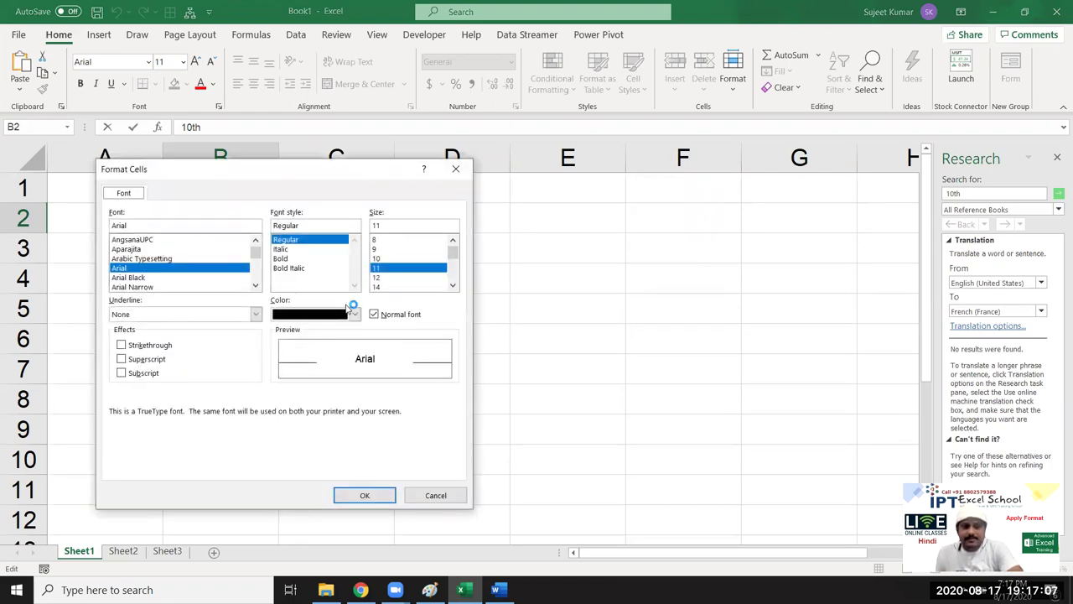
pyautogui.moveTo(310, 168); pyautogui.dragTo(526, 154)
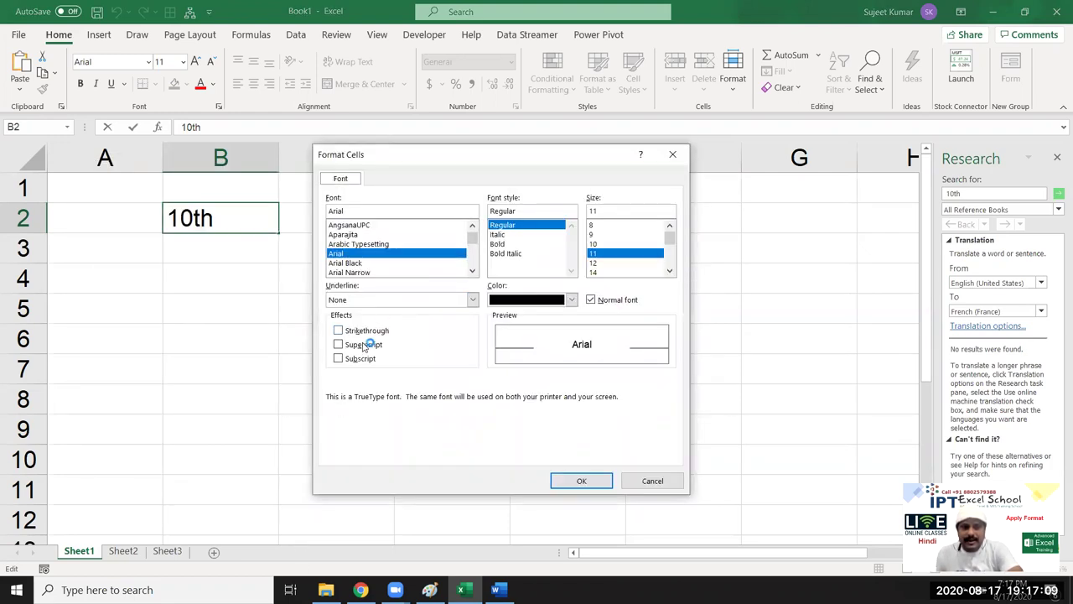
pyautogui.click(360, 343)
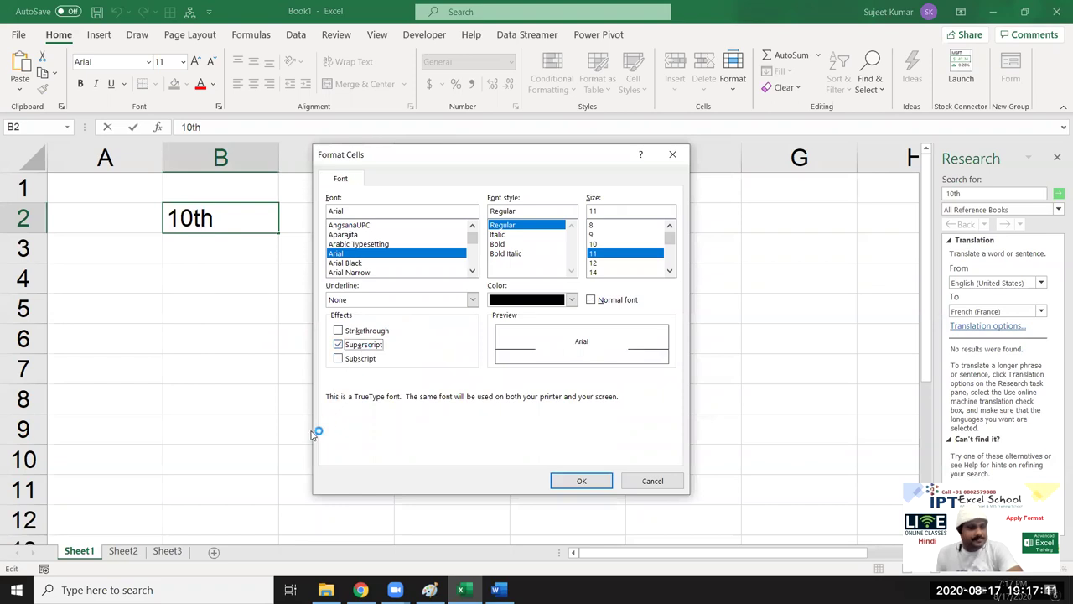
pyautogui.click(587, 480)
pyautogui.click(327, 350)
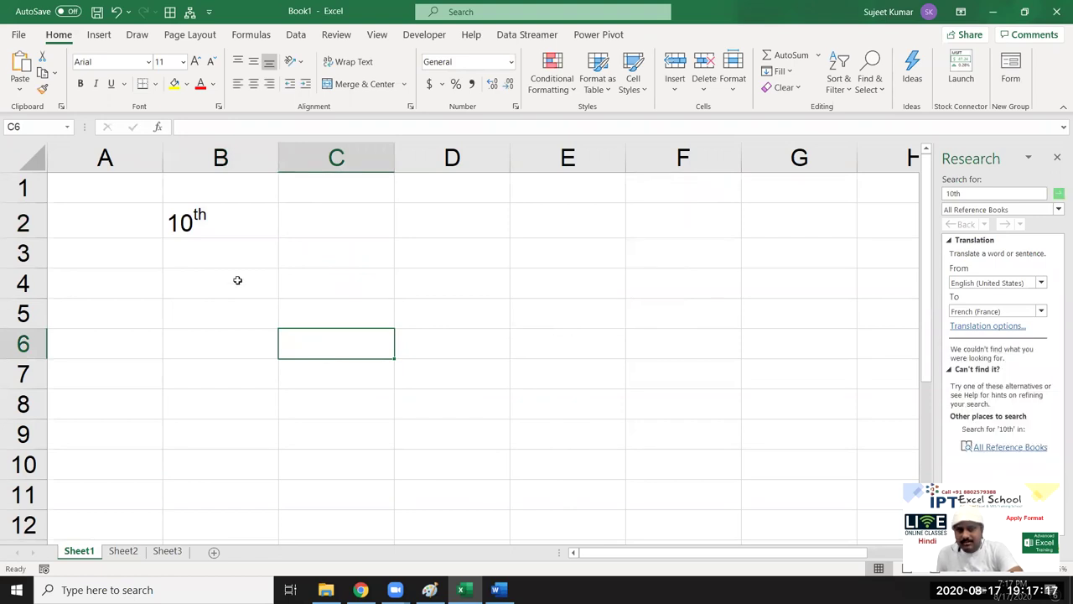
# Select cell B3, briefly opening the Insert ribbon tab along the way
pyautogui.click(216, 253)
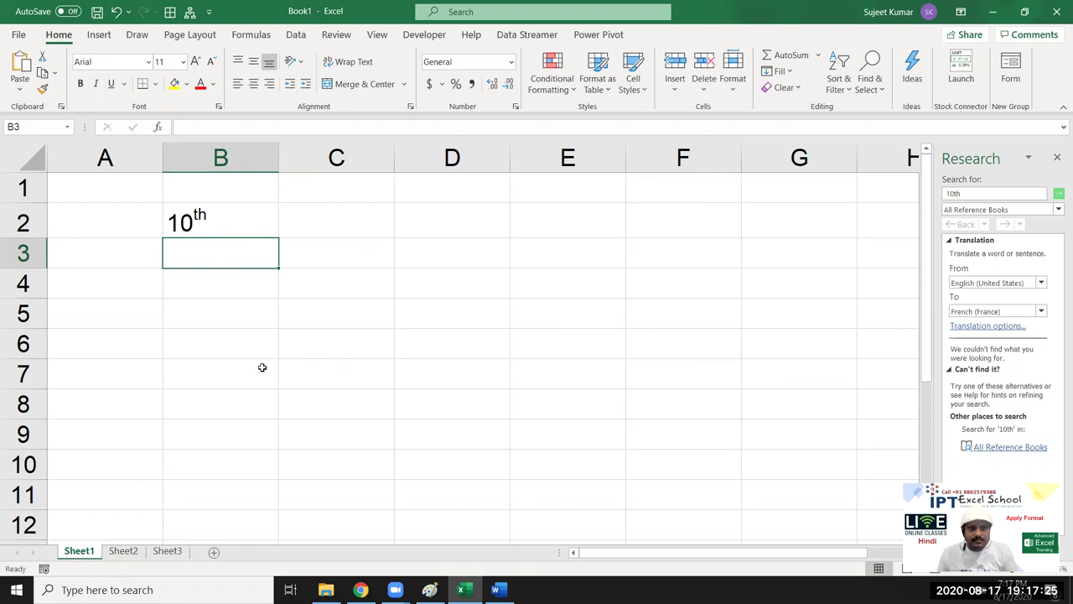
pyautogui.hotkey('alt', 'n')
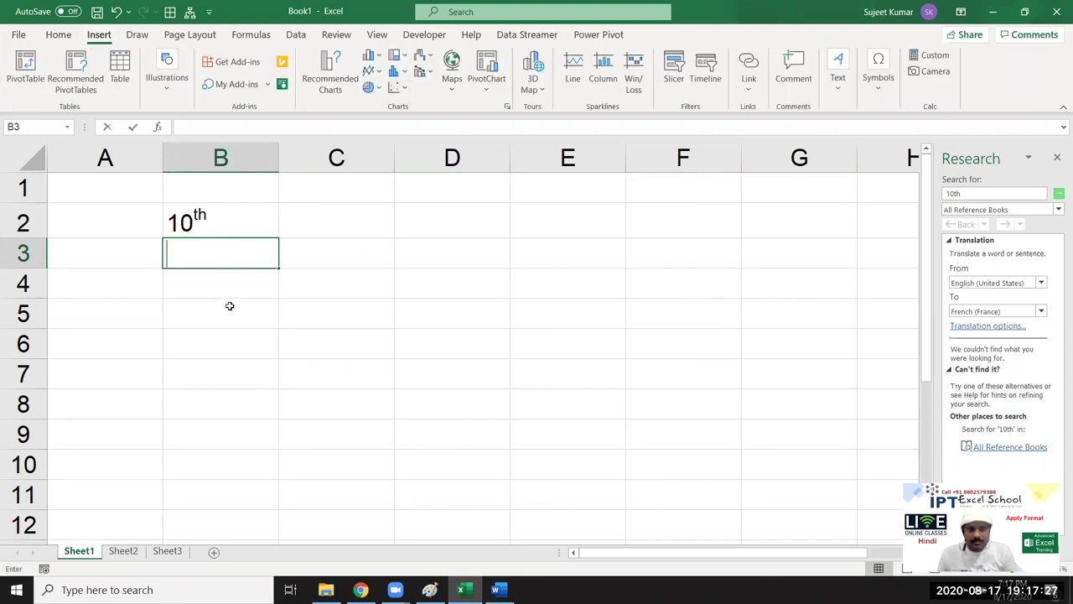
pyautogui.click(222, 306)
pyautogui.click(221, 251)
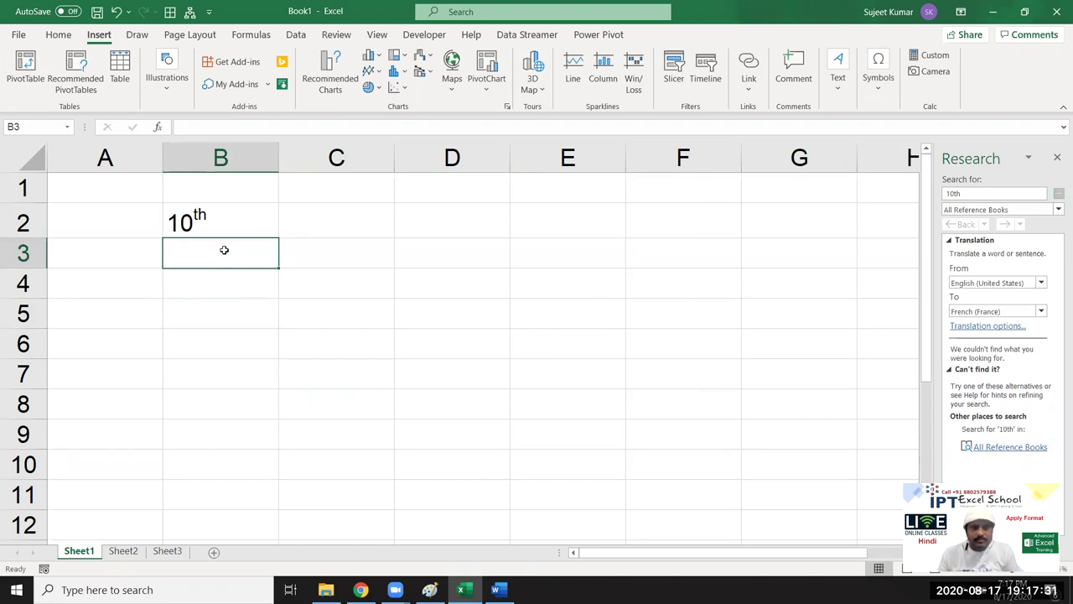
# Add a line break in B3, then minimize Excel, Word and Chrome and restore Excel
pyautogui.doubleClick(224, 250)
pyautogui.hotkey('alt', 'Return')
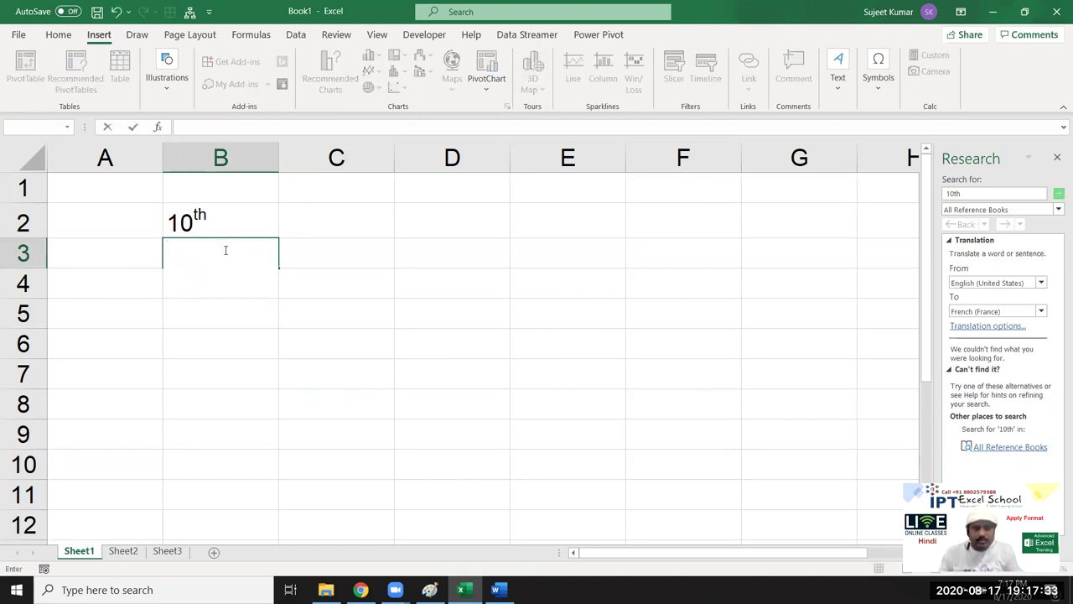
pyautogui.click(451, 282)
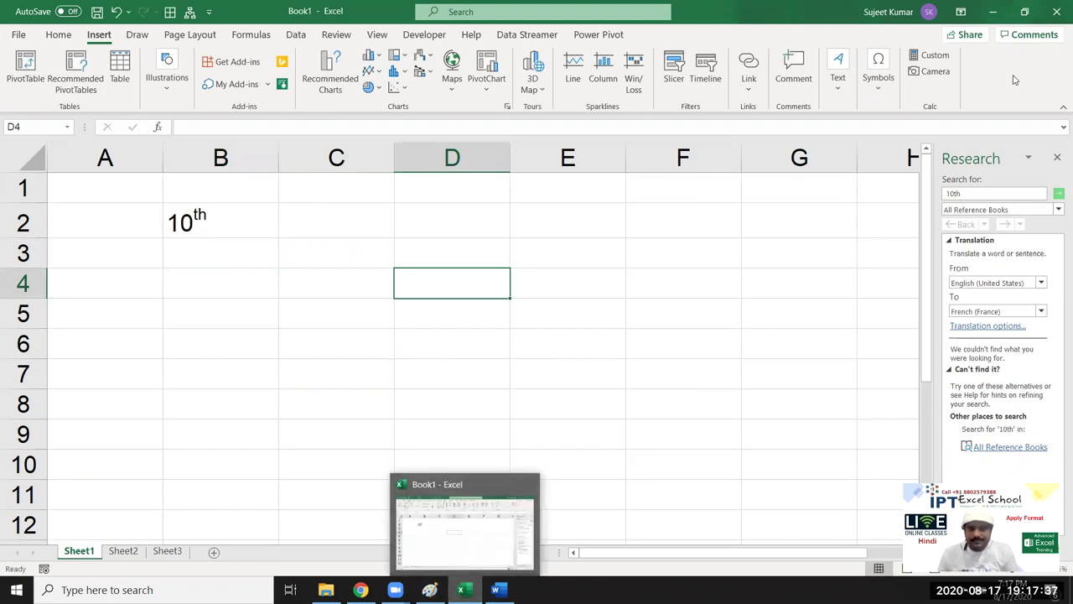
pyautogui.click(987, 13)
pyautogui.click(991, 12)
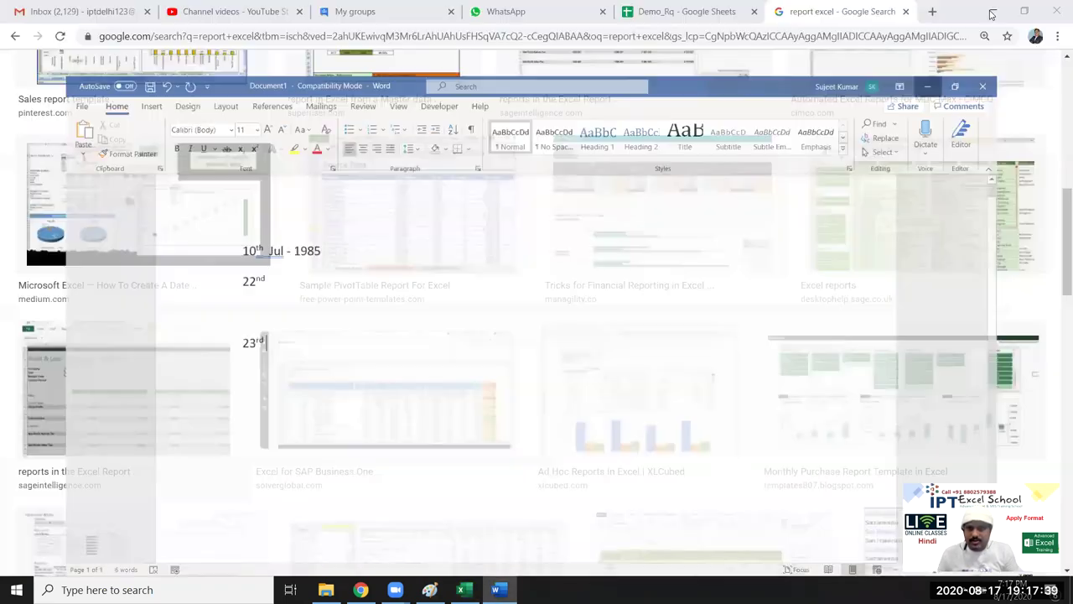
pyautogui.click(992, 12)
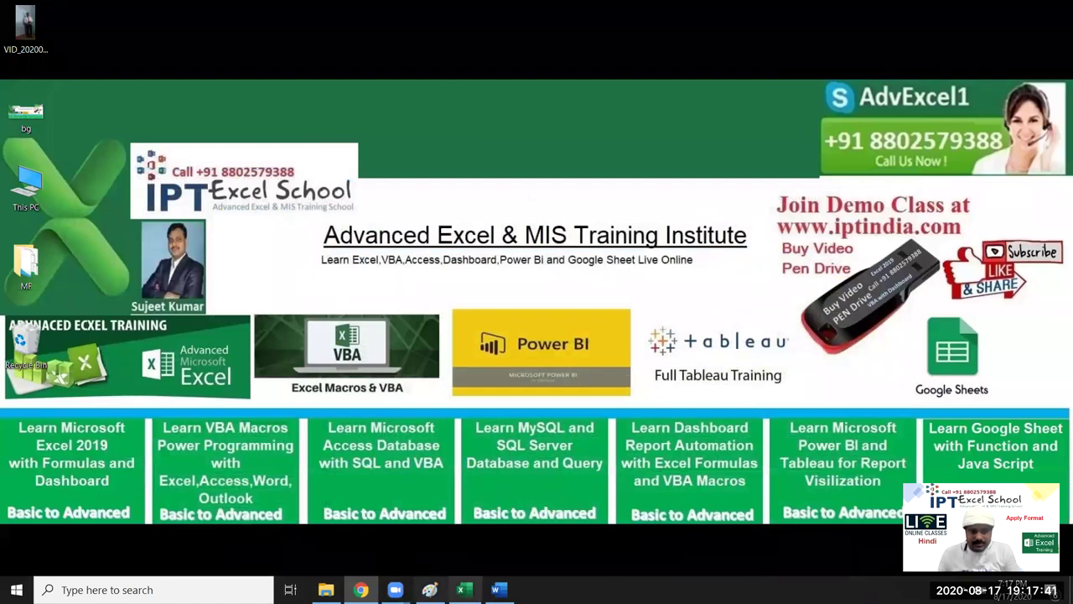
pyautogui.click(464, 589)
# Redo B3 as a two-line entry with Alt+Enter, committed with Ctrl+Enter
pyautogui.click(200, 260)
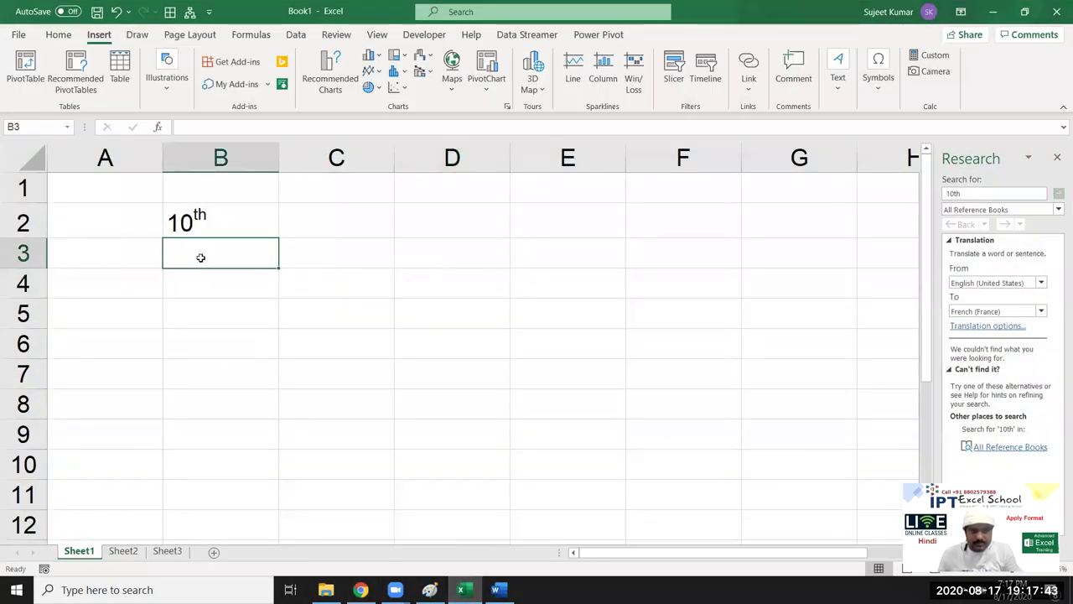
pyautogui.press('Return')
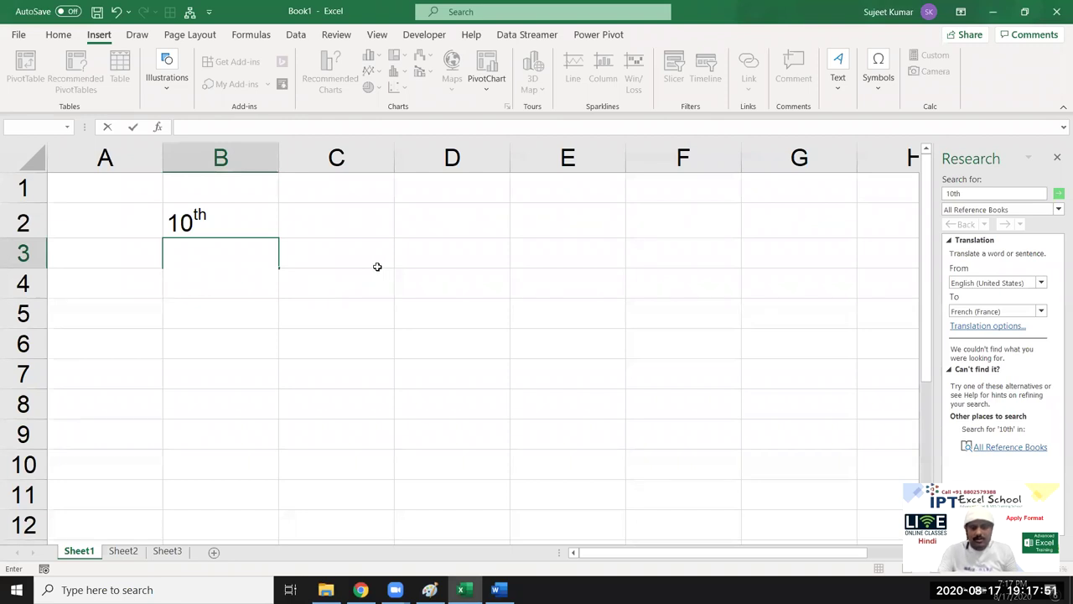
pyautogui.hotkey('ctrl', 'z')
pyautogui.hotkey('alt', 'Return')
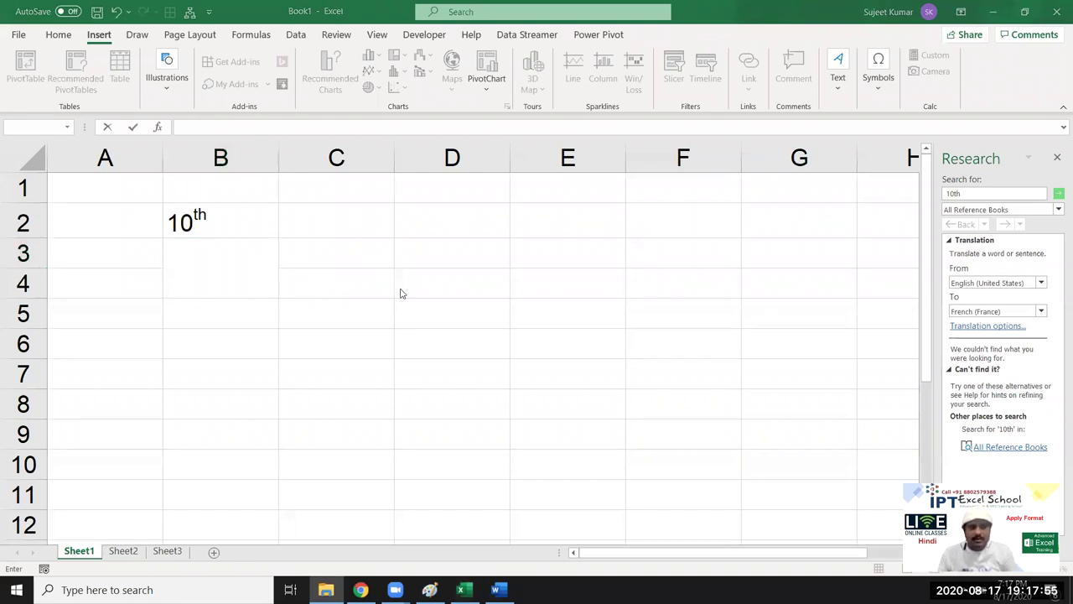
pyautogui.hotkey('ctrl', 'Return')
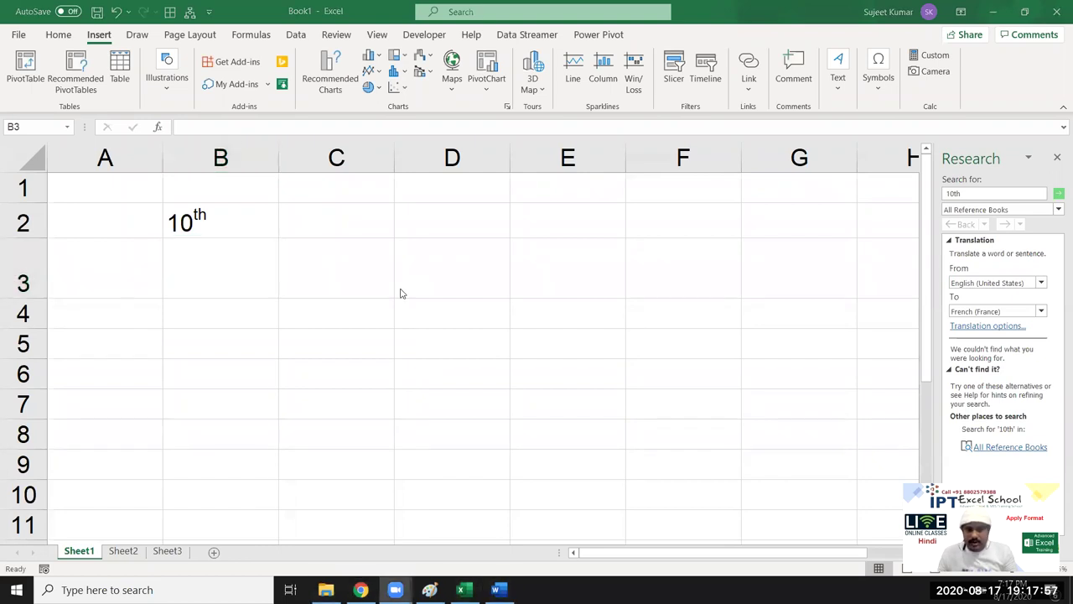
# Create a new blank workbook and add a line break in cell C5
pyautogui.click(362, 345)
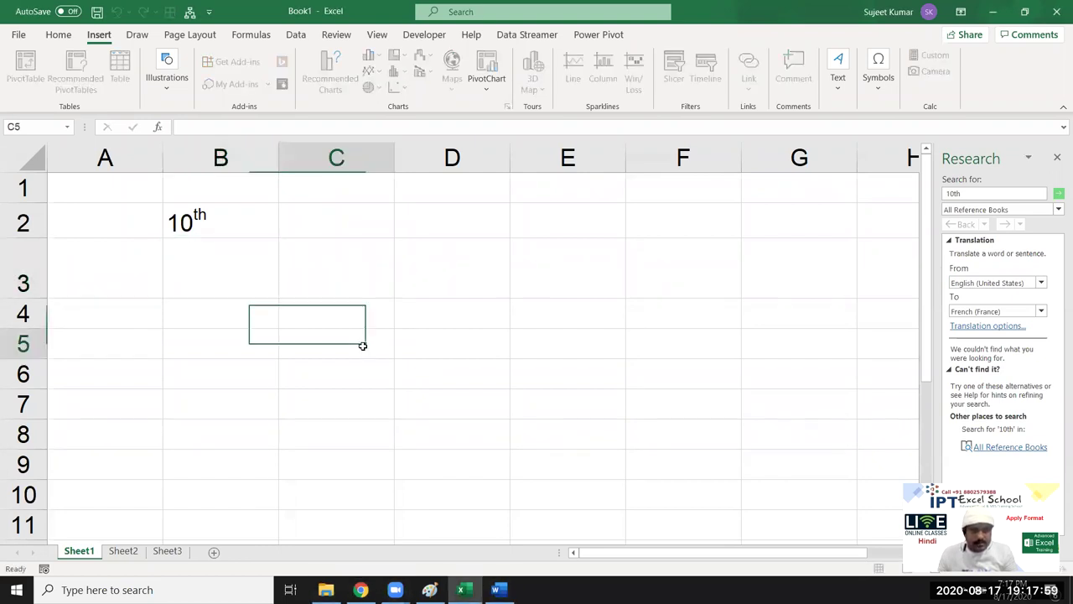
pyautogui.click(18, 36)
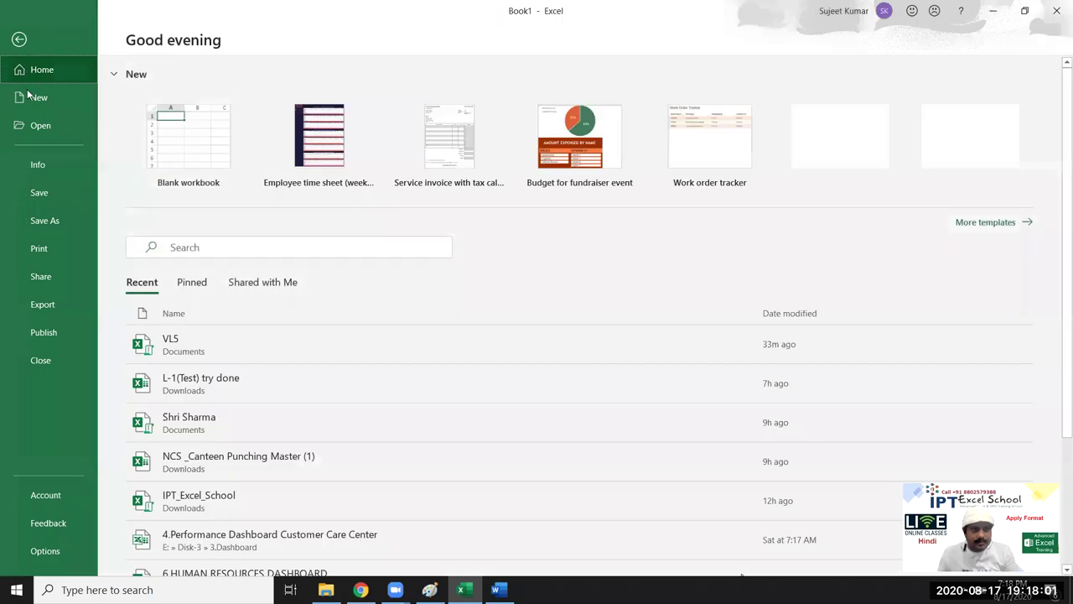
pyautogui.click(36, 99)
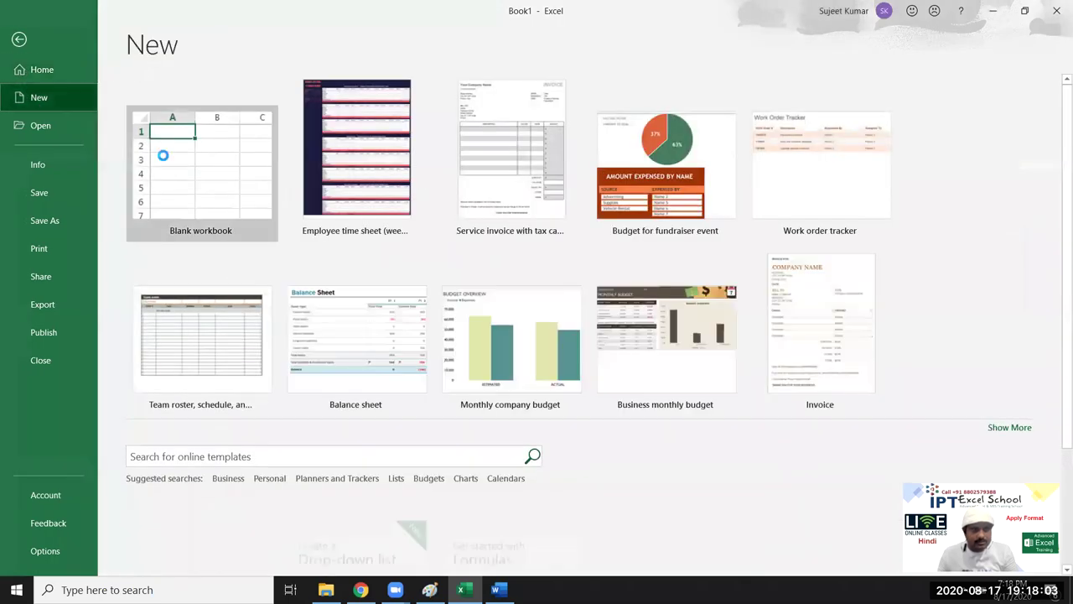
pyautogui.press('Escape')
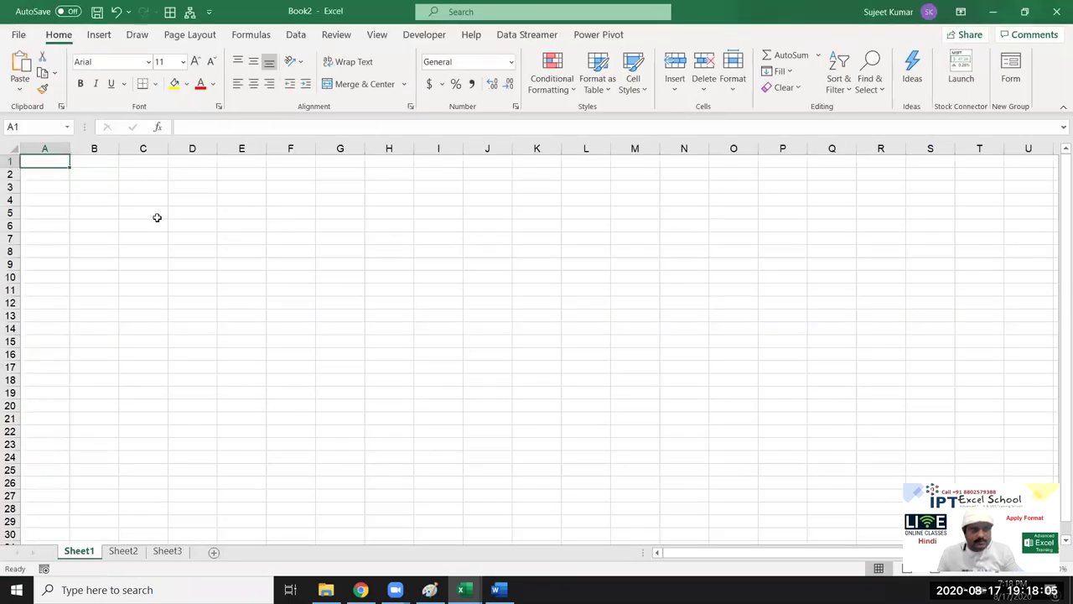
pyautogui.keyDown('alt'); pyautogui.click(157, 217); pyautogui.keyUp('alt')
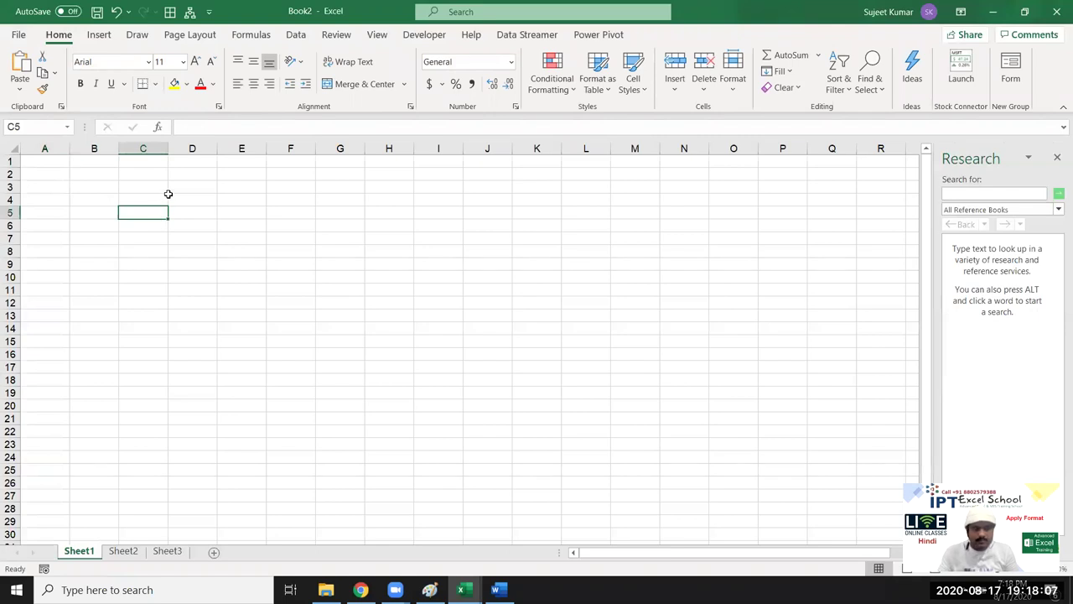
pyautogui.hotkey('alt', 'Return')
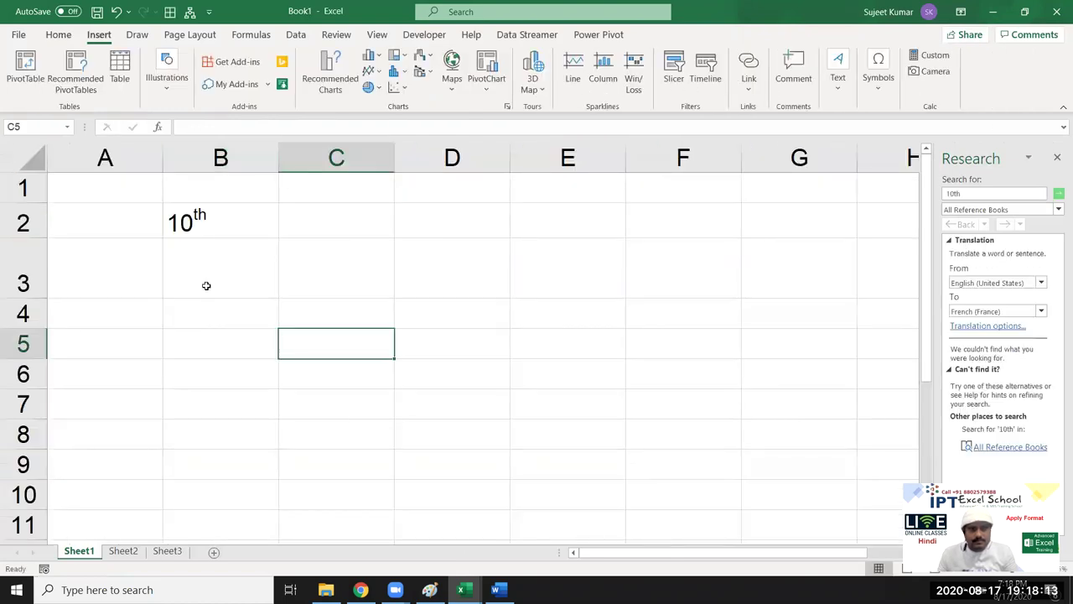
# Switch between the two workbooks, return to Book1 and select cell B3
pyautogui.click(205, 281)
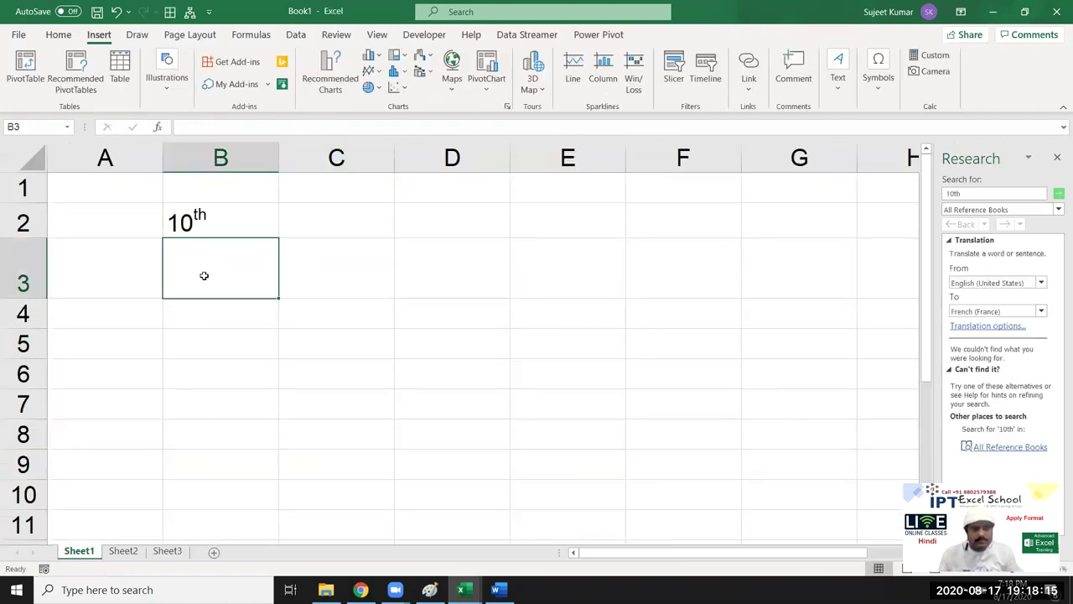
pyautogui.doubleClick(204, 275)
pyautogui.hotkey('alt', 'Tab')
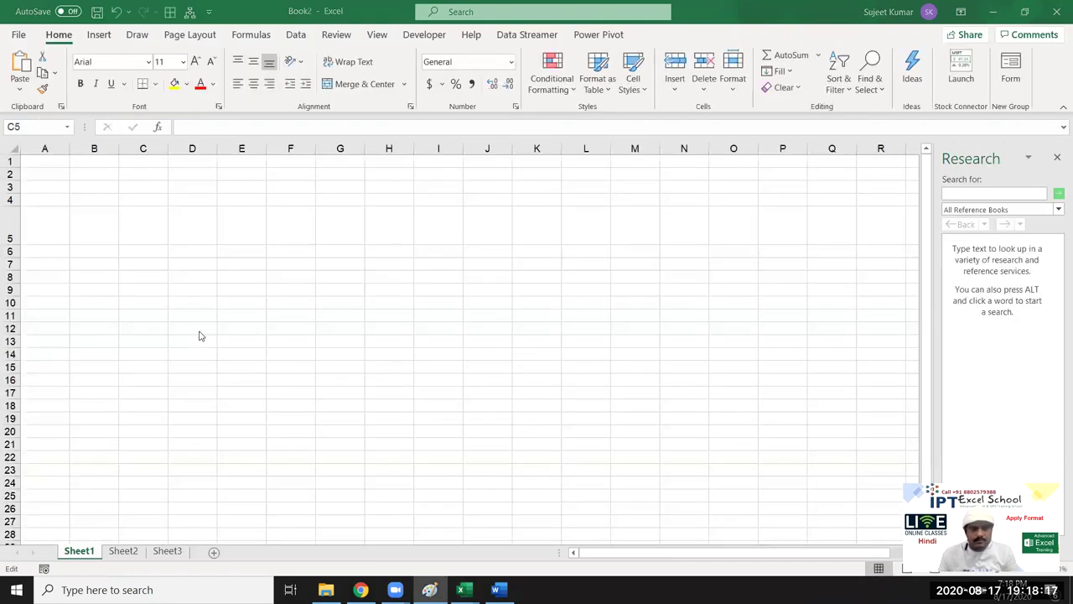
pyautogui.hotkey('alt', 'Tab')
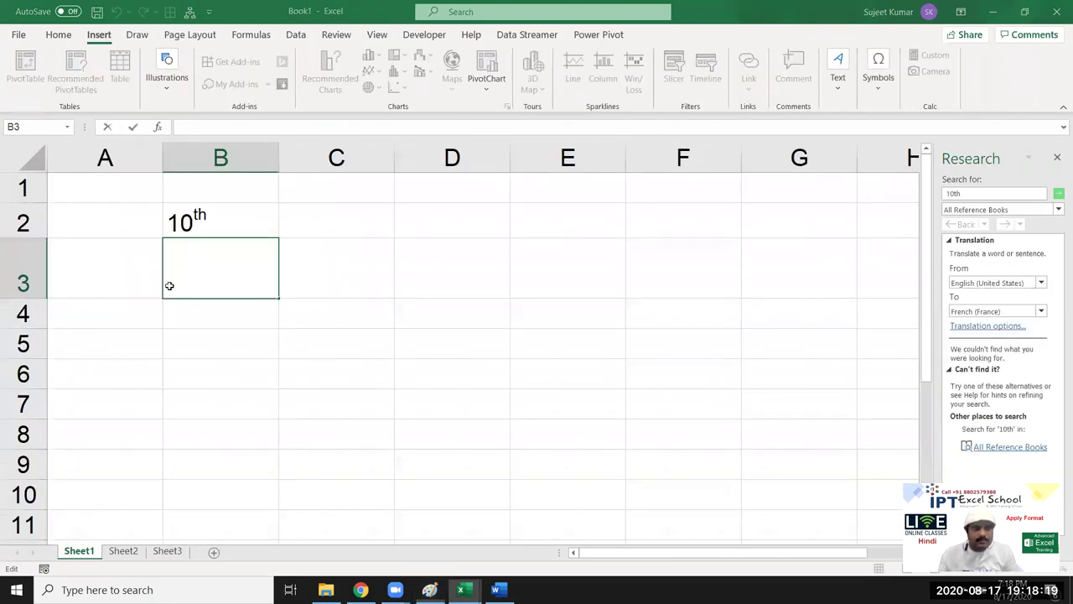
pyautogui.hotkey('alt', 'Tab')
pyautogui.click(166, 289)
pyautogui.moveTo(461, 589)
pyautogui.click(386, 538)
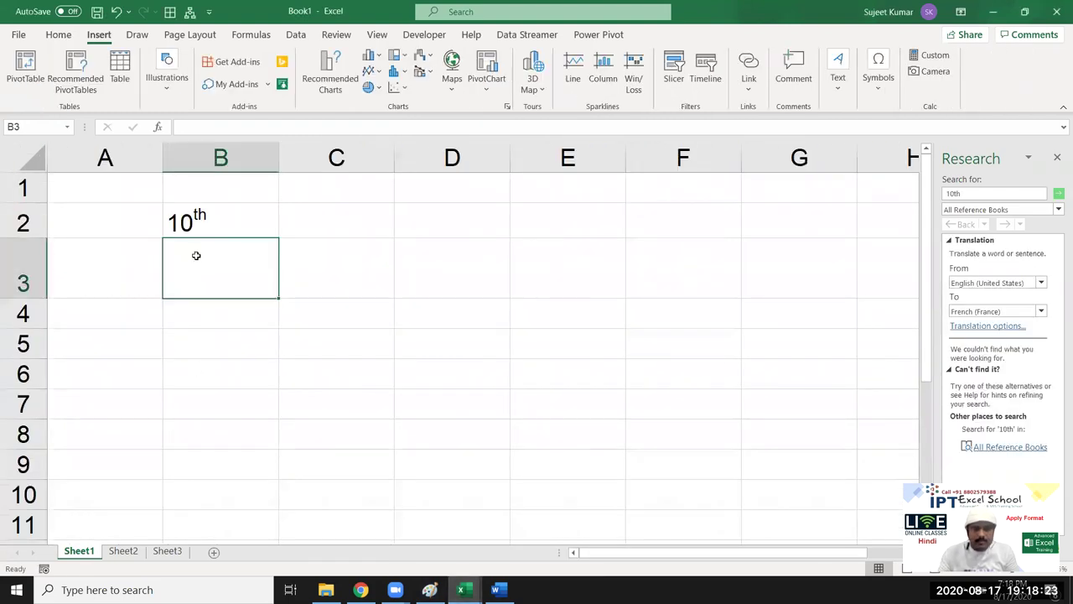
pyautogui.hotkey('ctrl', 'shift', '2')
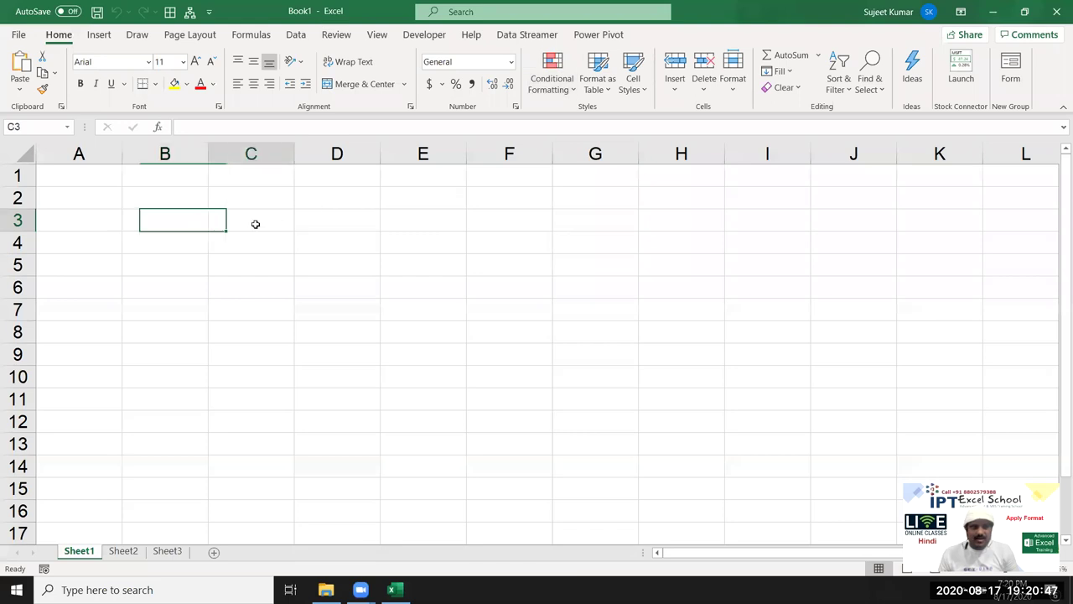
pyautogui.click(254, 223)
pyautogui.click(145, 226)
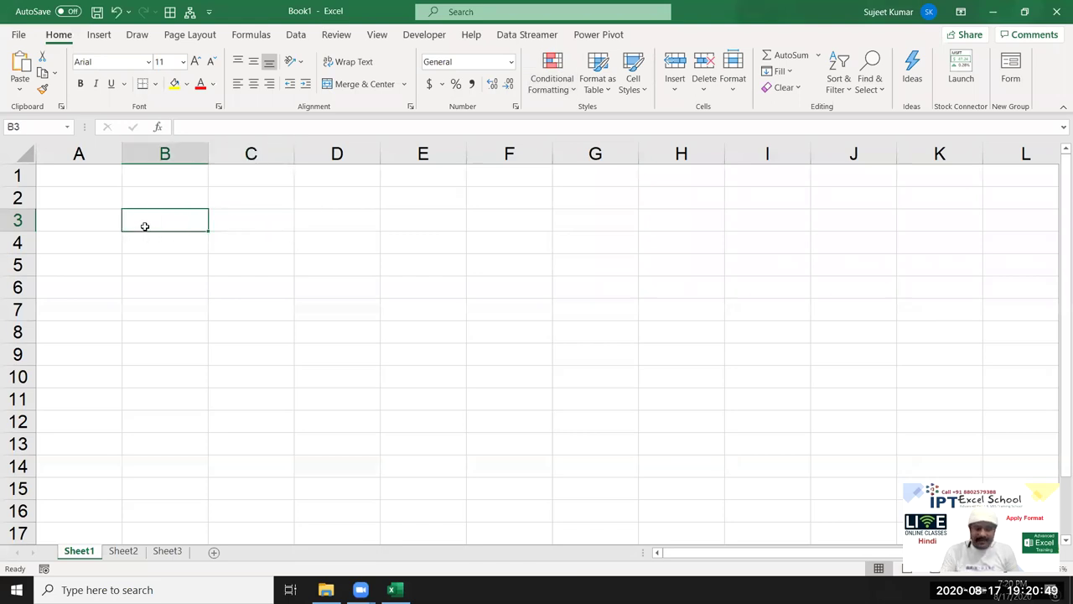
# Enter 22nd in B3 with a superscript 'nd', then clear cells B2:B5
pyautogui.write('22nd')
pyautogui.press('Return')
pyautogui.click(145, 224)
pyautogui.doubleClick(145, 224)
pyautogui.moveTo(145, 221); pyautogui.dragTo(166, 221)
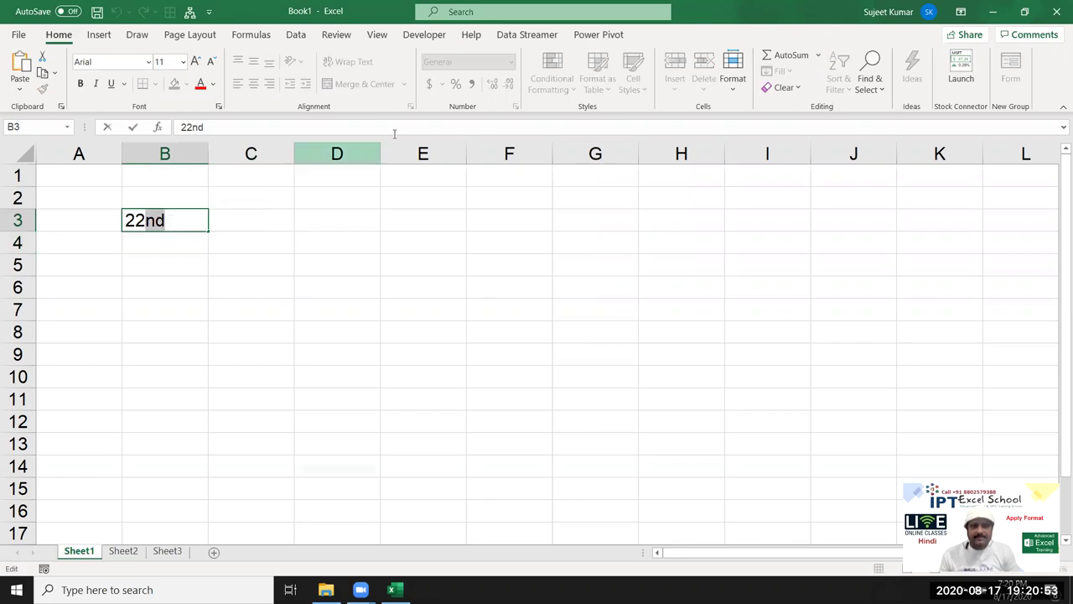
pyautogui.rightClick(164, 220)
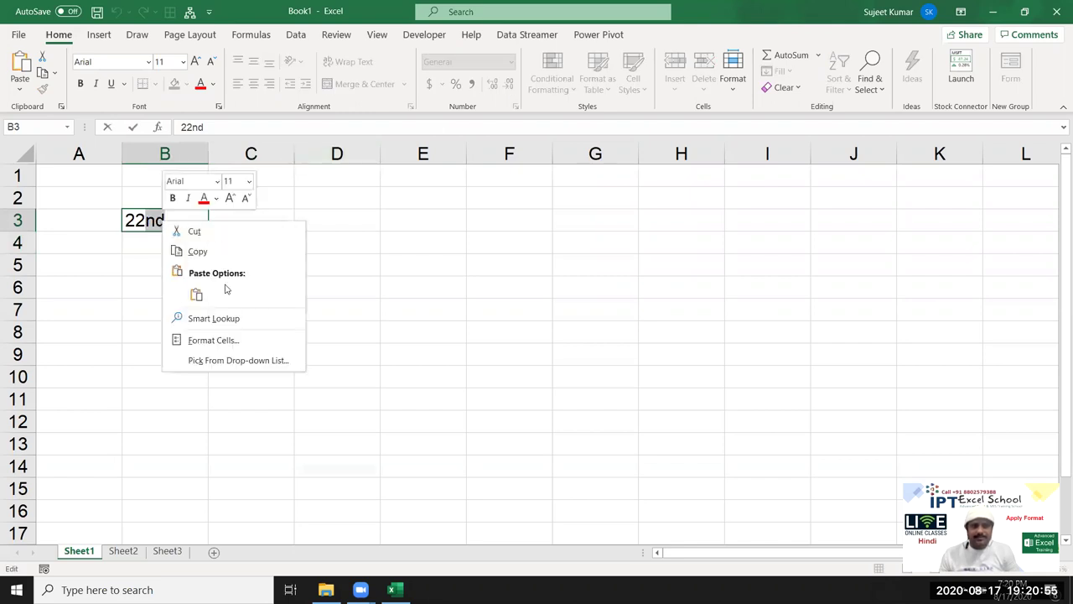
pyautogui.click(197, 339)
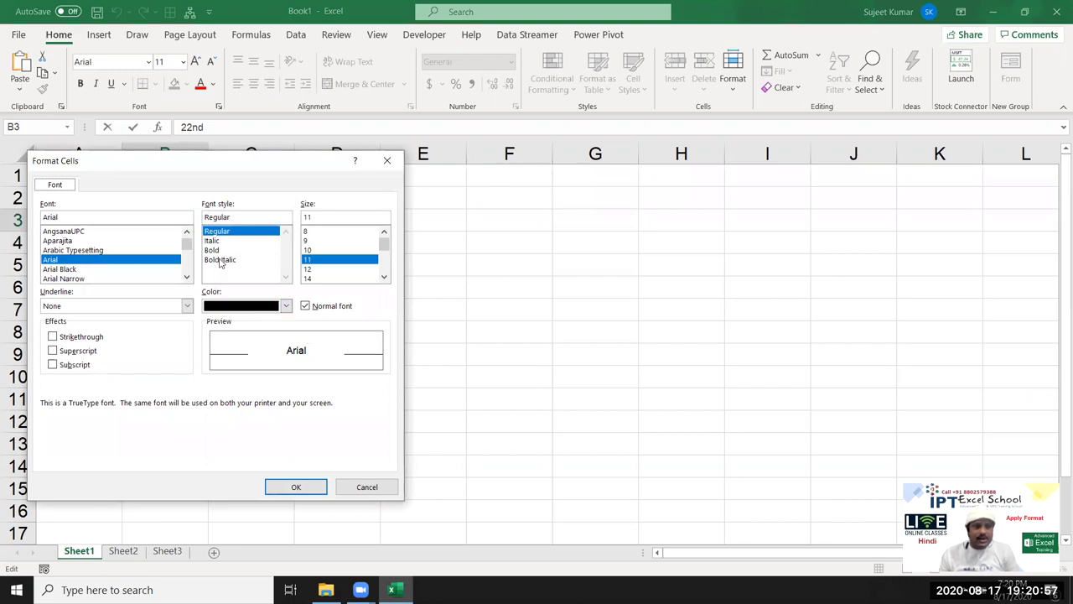
pyautogui.click(89, 352)
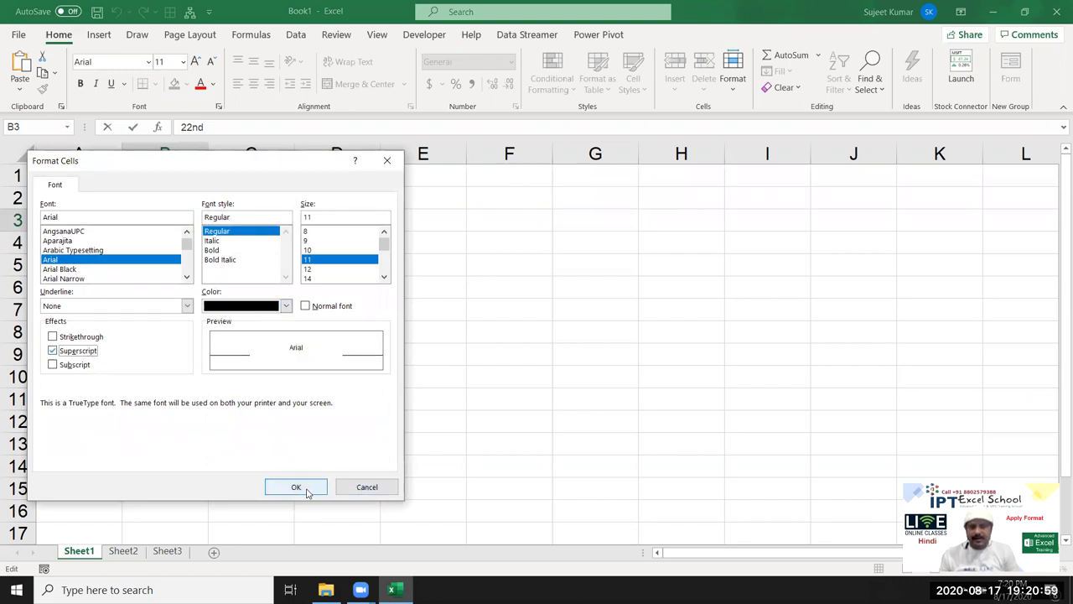
pyautogui.click(303, 488)
pyautogui.click(217, 367)
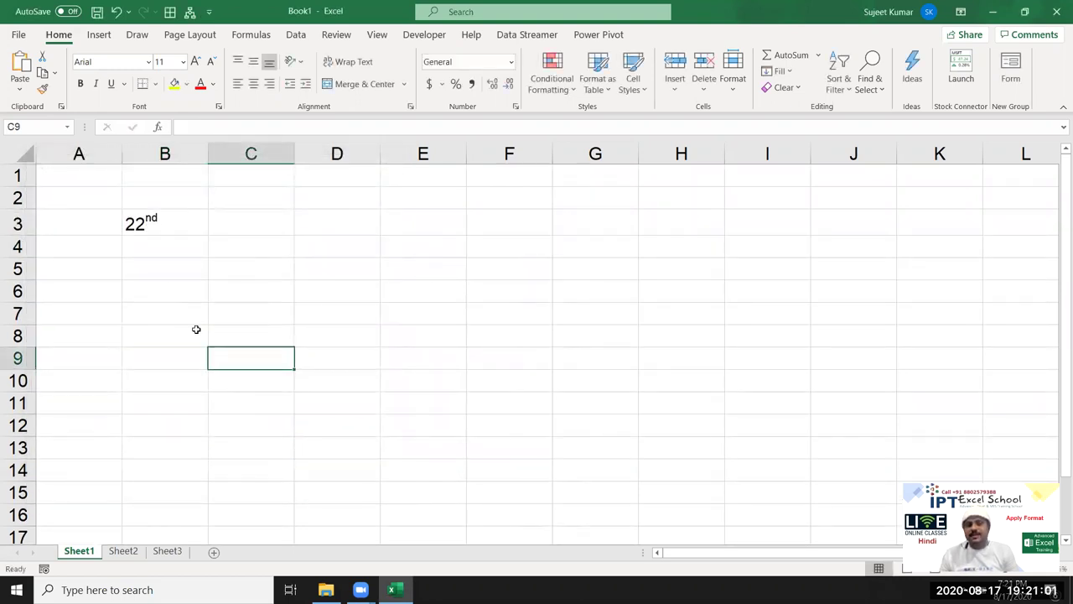
pyautogui.moveTo(160, 192); pyautogui.dragTo(161, 275)
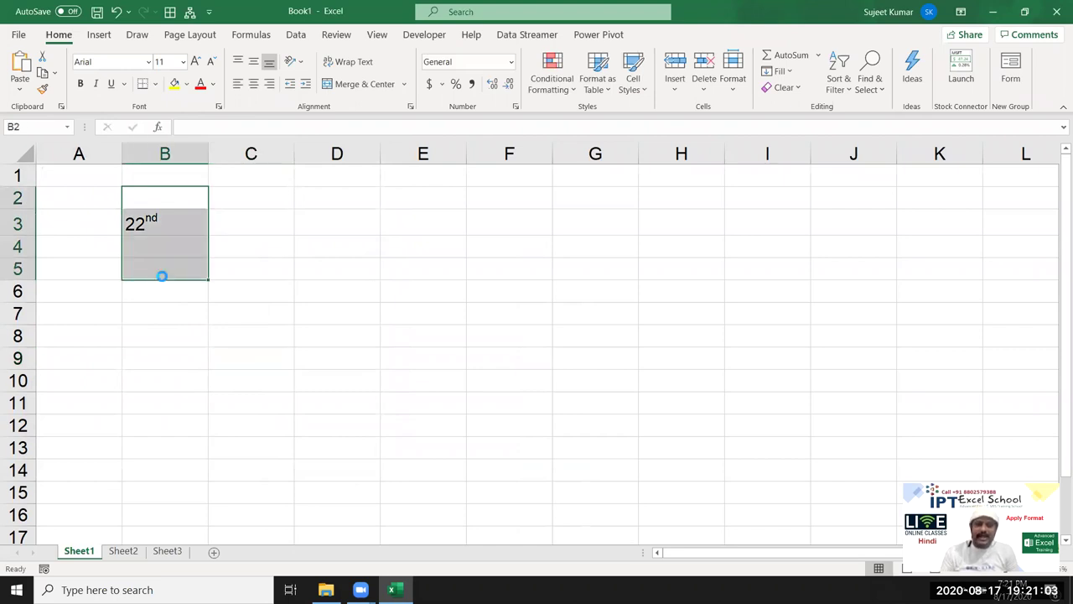
pyautogui.press('Delete')
# Narrow column C and enter 52, 32, 25, 63, 25, 12, 36, 62, 25, 36 in C1:C10
pyautogui.click(273, 199)
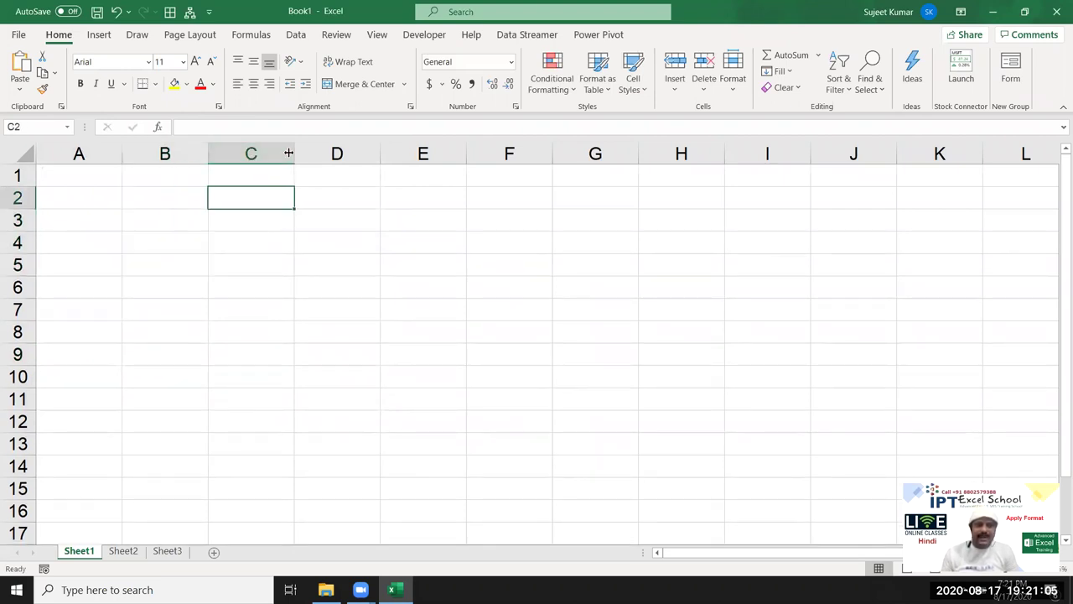
pyautogui.moveTo(288, 153); pyautogui.dragTo(264, 153)
pyautogui.click(255, 176)
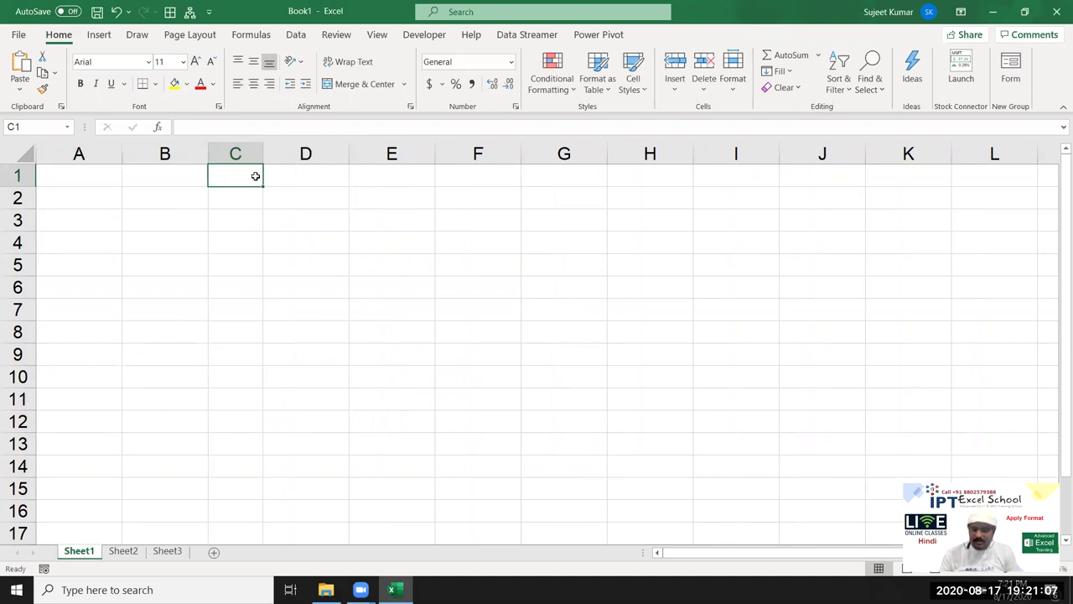
pyautogui.write('52')
pyautogui.press('Return')
pyautogui.write('32')
pyautogui.press('Return')
pyautogui.write('25')
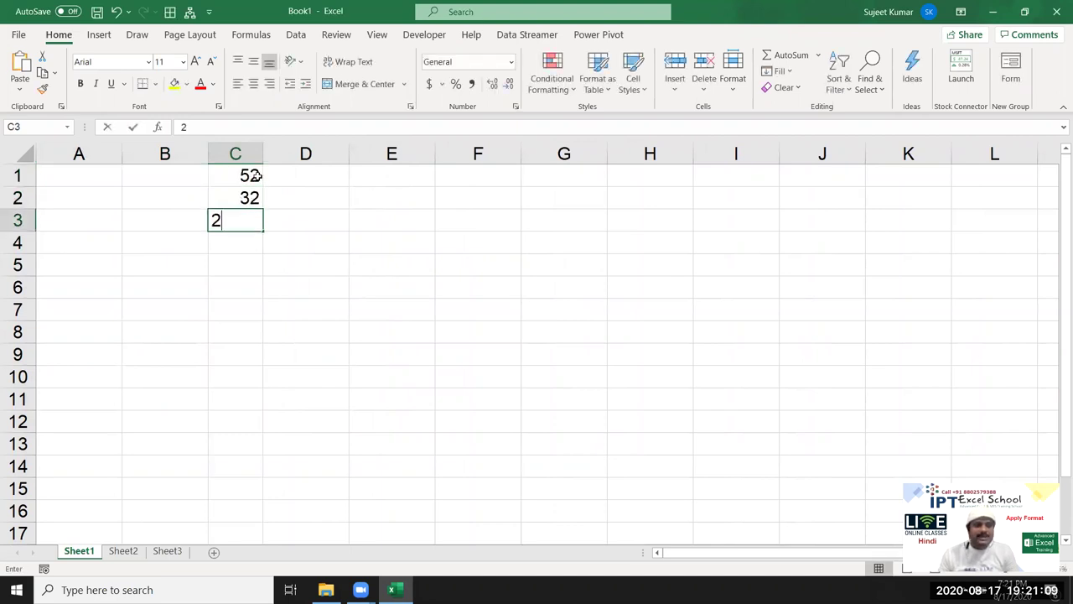
pyautogui.press('Return')
pyautogui.write('63')
pyautogui.press('Return')
pyautogui.write('25')
pyautogui.press('Return')
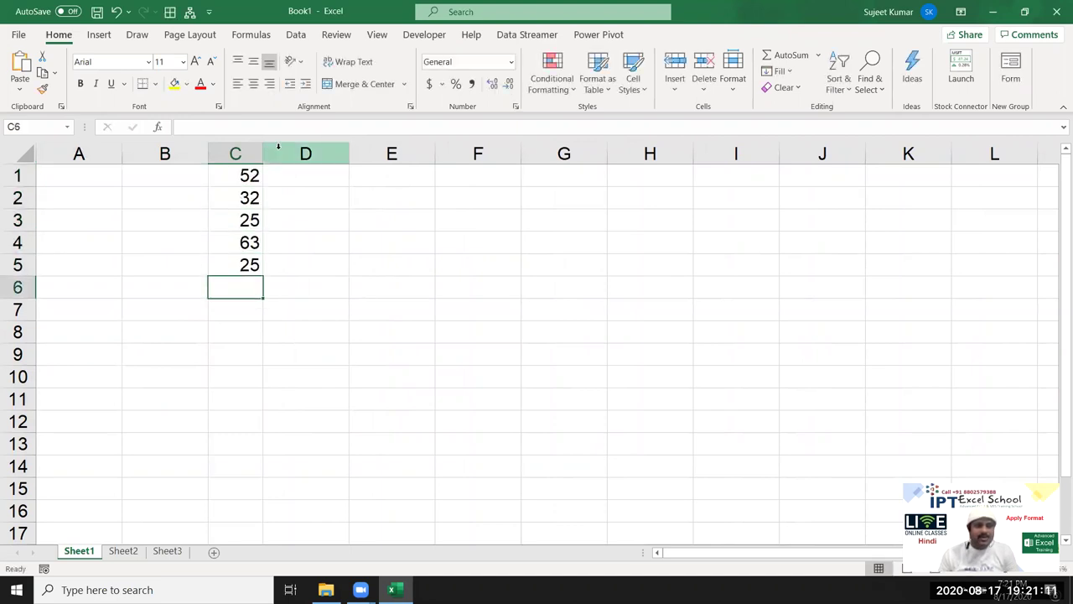
pyautogui.write('12')
pyautogui.press('Return')
pyautogui.write('36')
pyautogui.press('Return')
pyautogui.write('62')
pyautogui.press('Return')
pyautogui.write('25')
pyautogui.press('Return')
pyautogui.write('36')
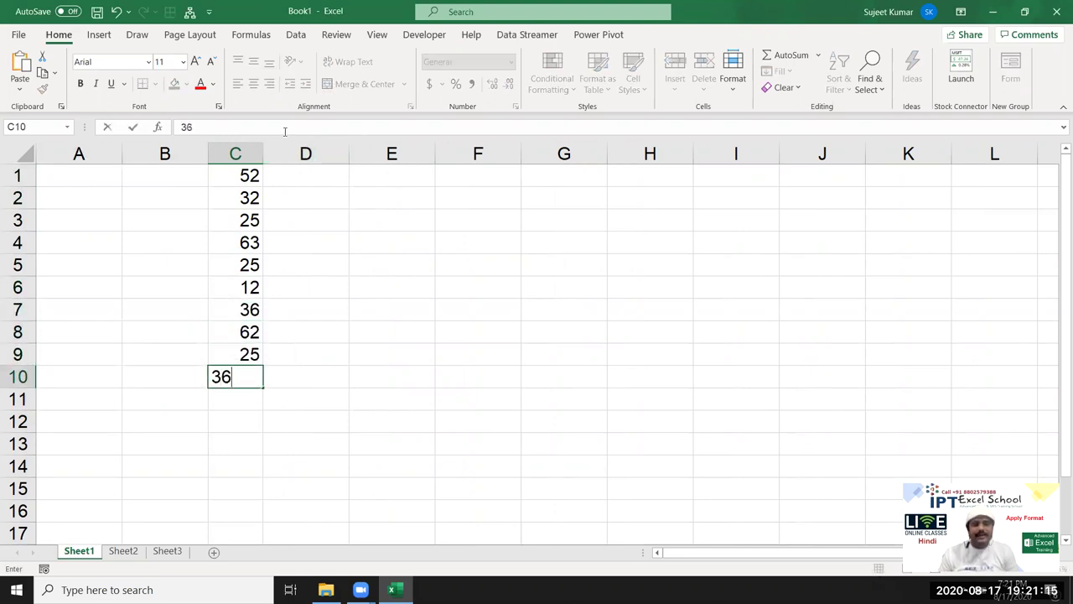
pyautogui.press('Return')
# Append 'o' to C1 and superscript it so the cell reads 52°
pyautogui.click(235, 175)
pyautogui.click(238, 127)
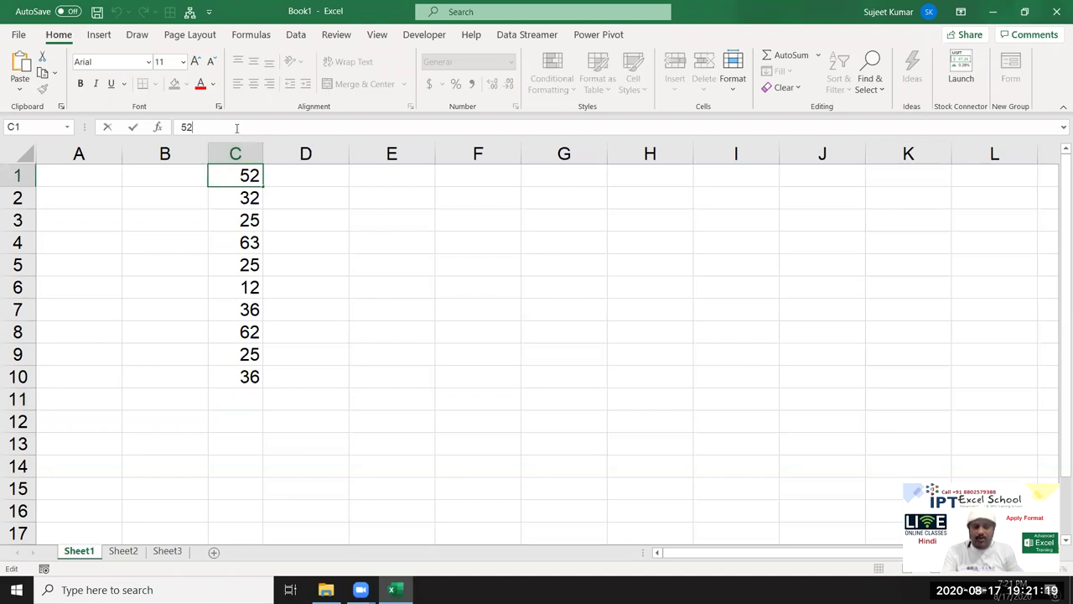
pyautogui.write('o')
pyautogui.click(231, 174)
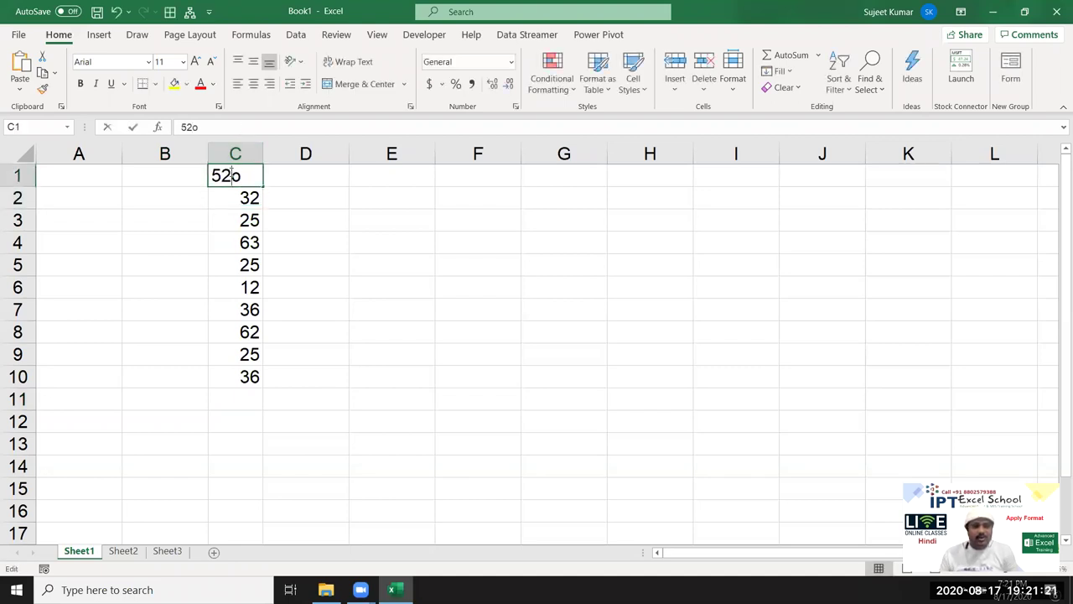
pyautogui.doubleClick(231, 174)
pyautogui.rightClick(238, 176)
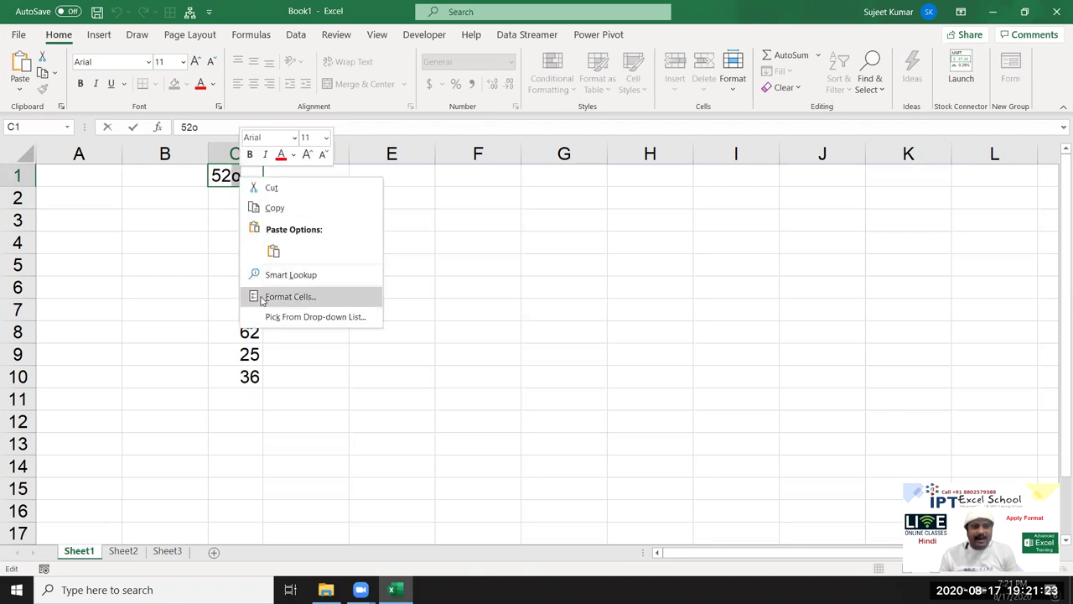
pyautogui.click(261, 298)
pyautogui.click(115, 312)
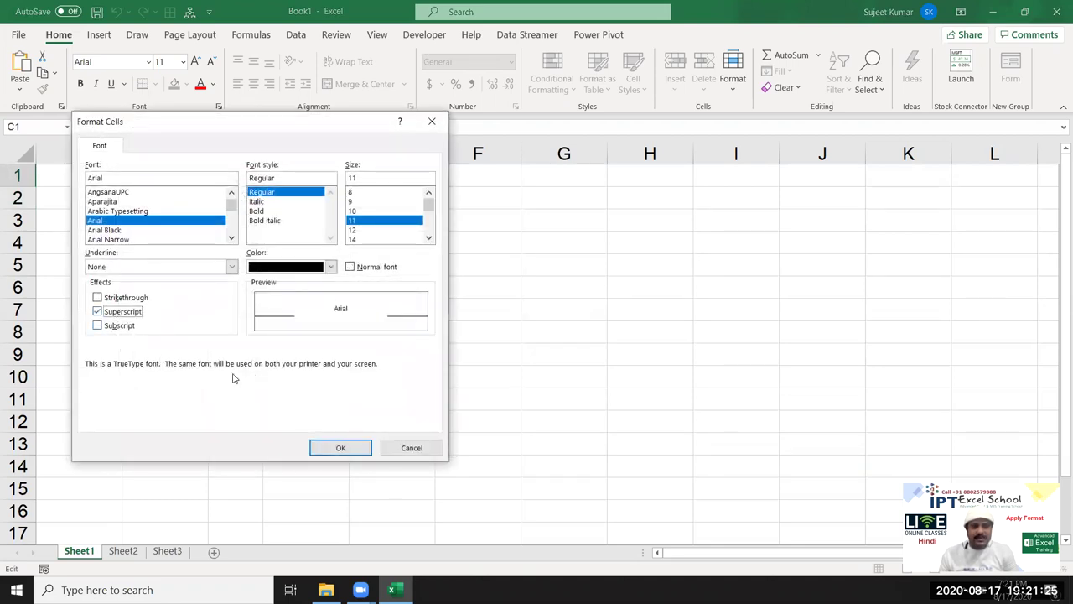
pyautogui.click(341, 448)
pyautogui.click(150, 374)
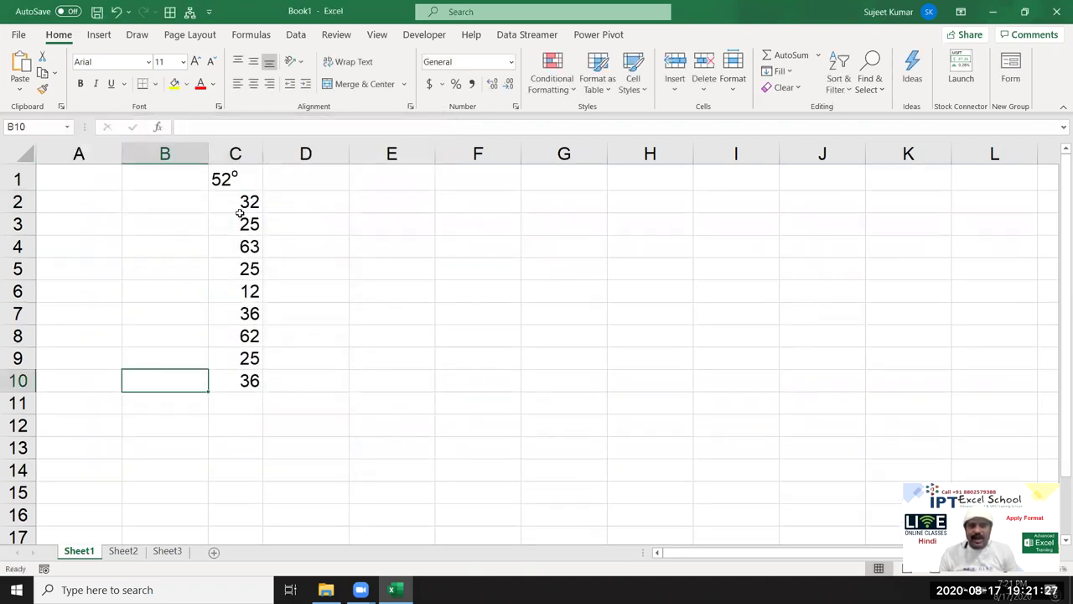
pyautogui.moveTo(239, 211); pyautogui.dragTo(231, 380)
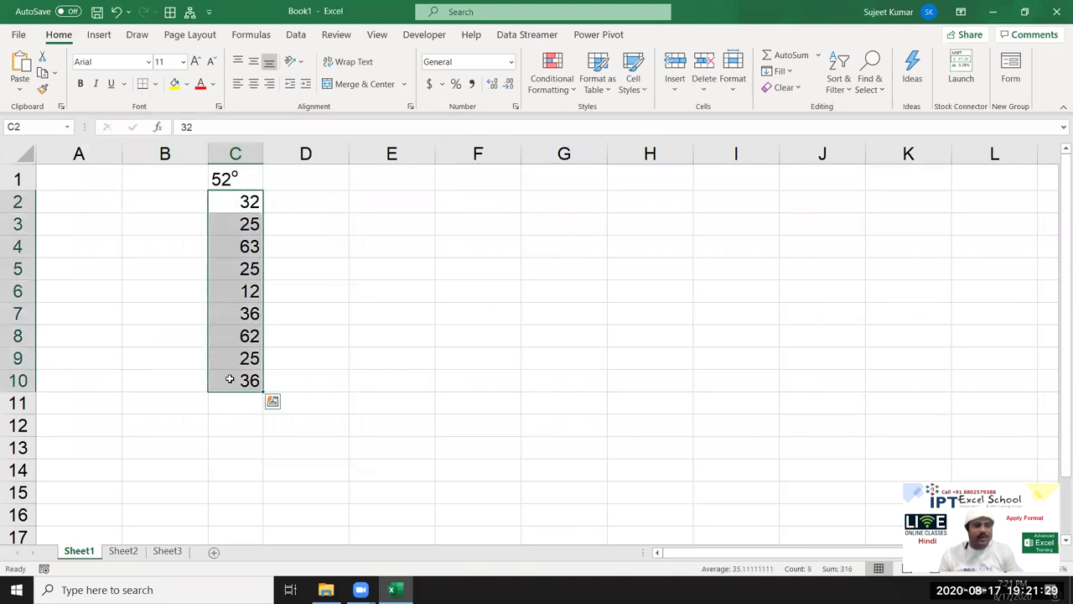
# Make the 32 in C2 superscript through Format Cells, then undo it with Ctrl+Z
pyautogui.doubleClick(254, 210)
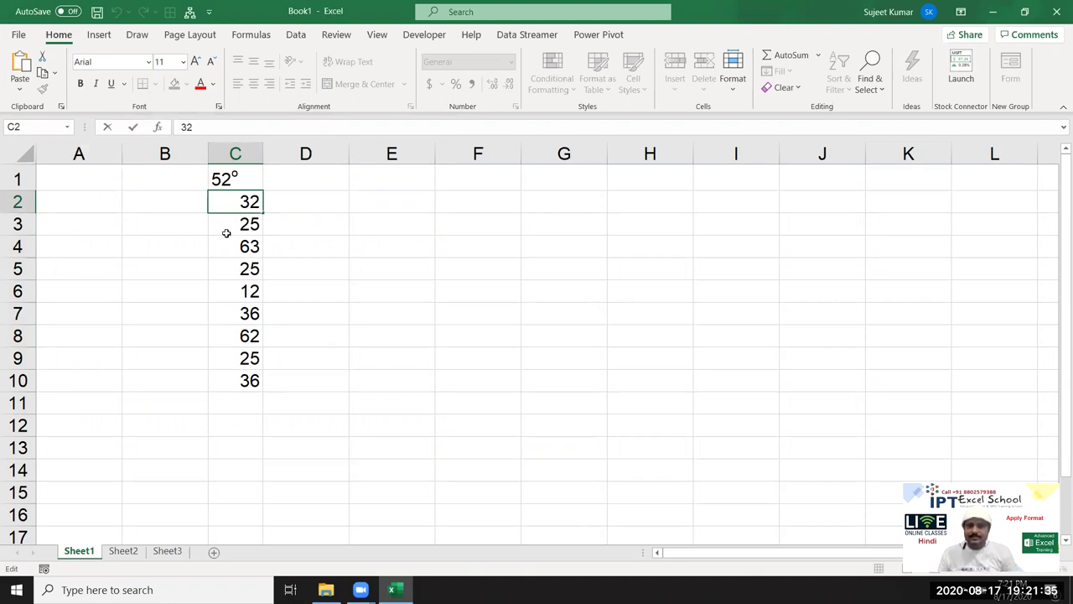
pyautogui.press('Escape')
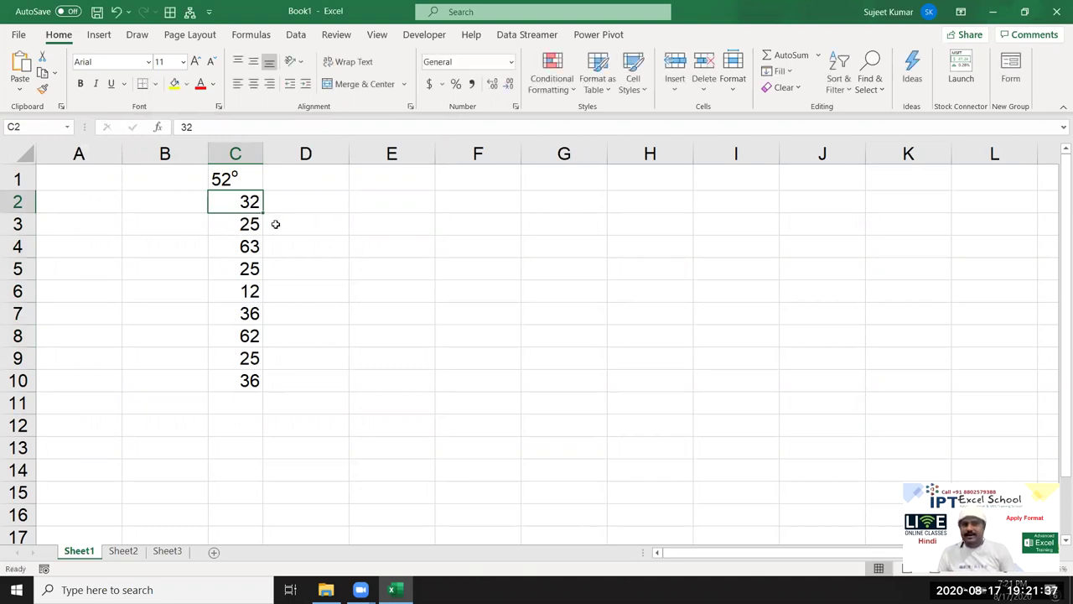
pyautogui.click(277, 223)
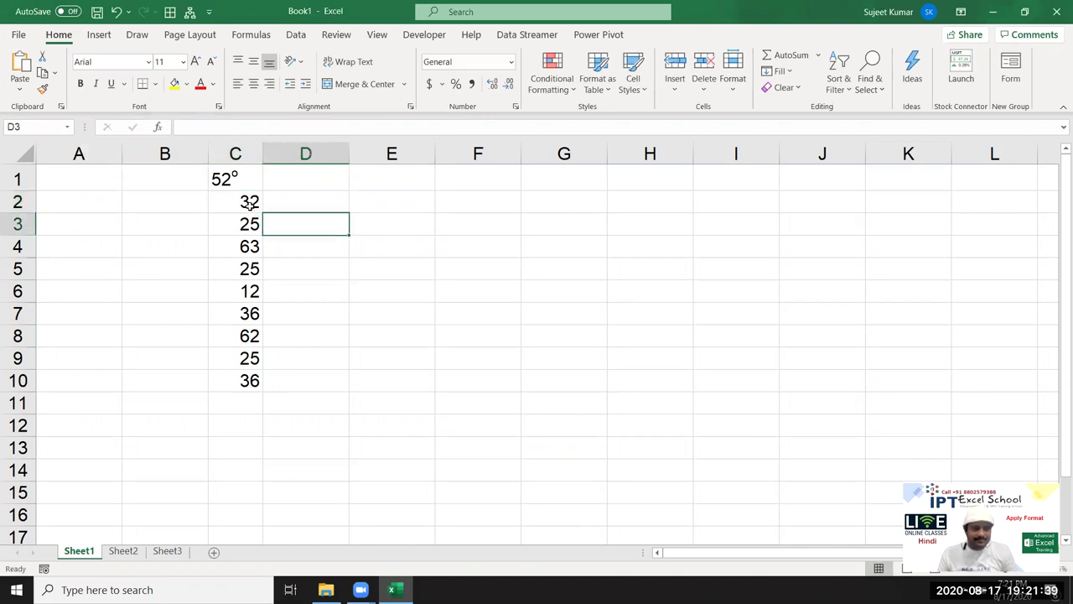
pyautogui.click(251, 204)
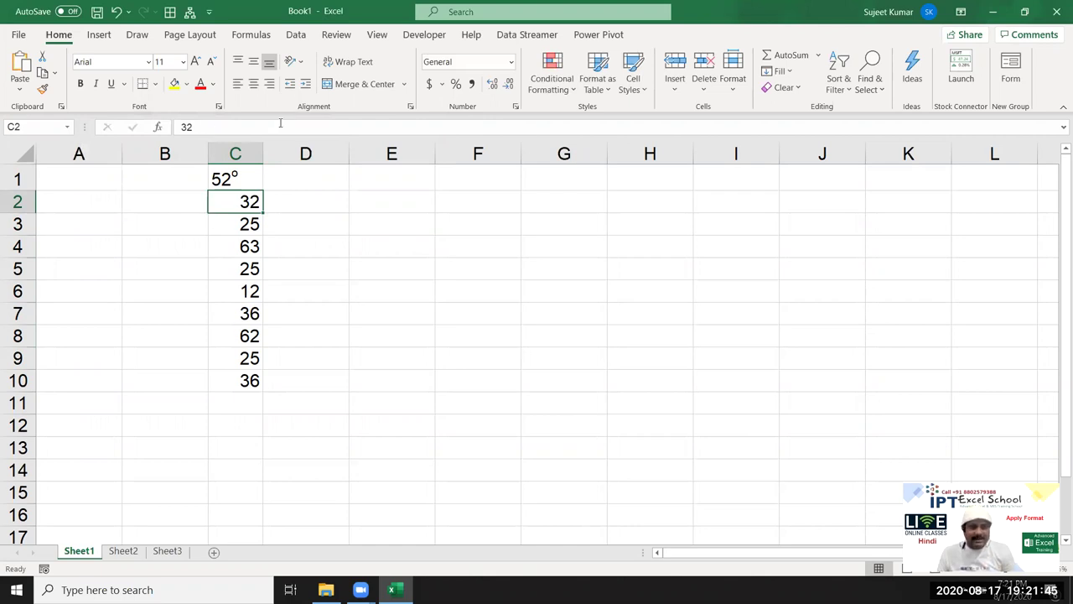
pyautogui.click(410, 106)
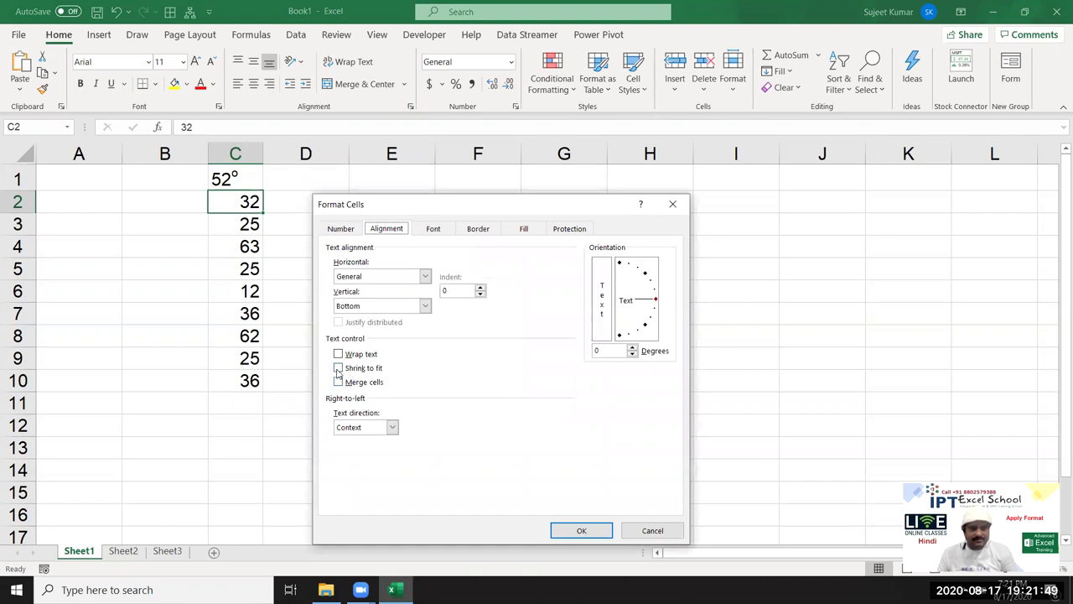
pyautogui.click(342, 229)
pyautogui.click(442, 233)
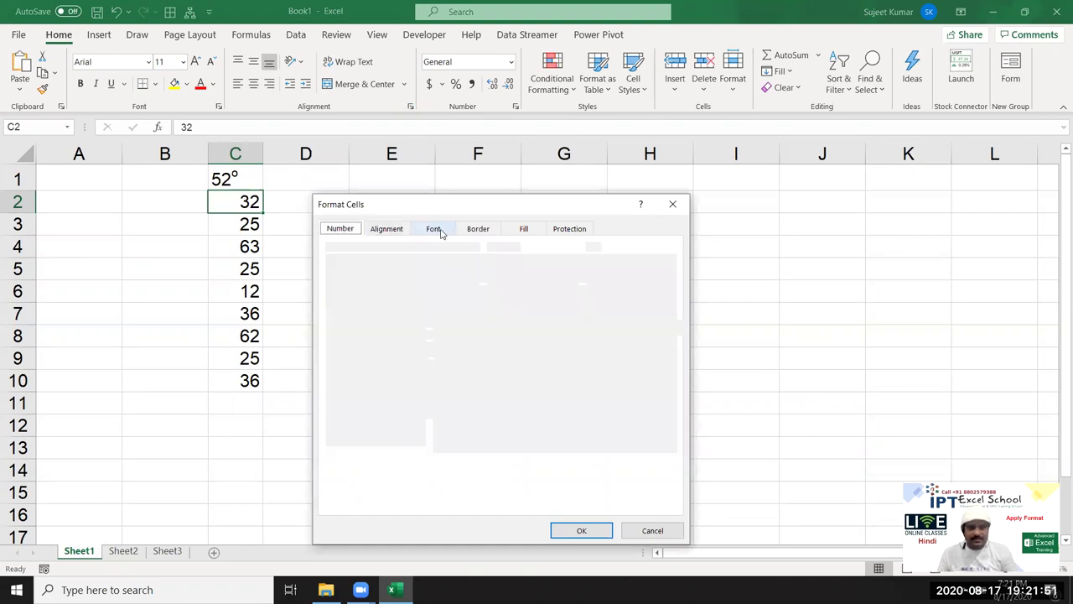
pyautogui.click(338, 393)
pyautogui.click(581, 530)
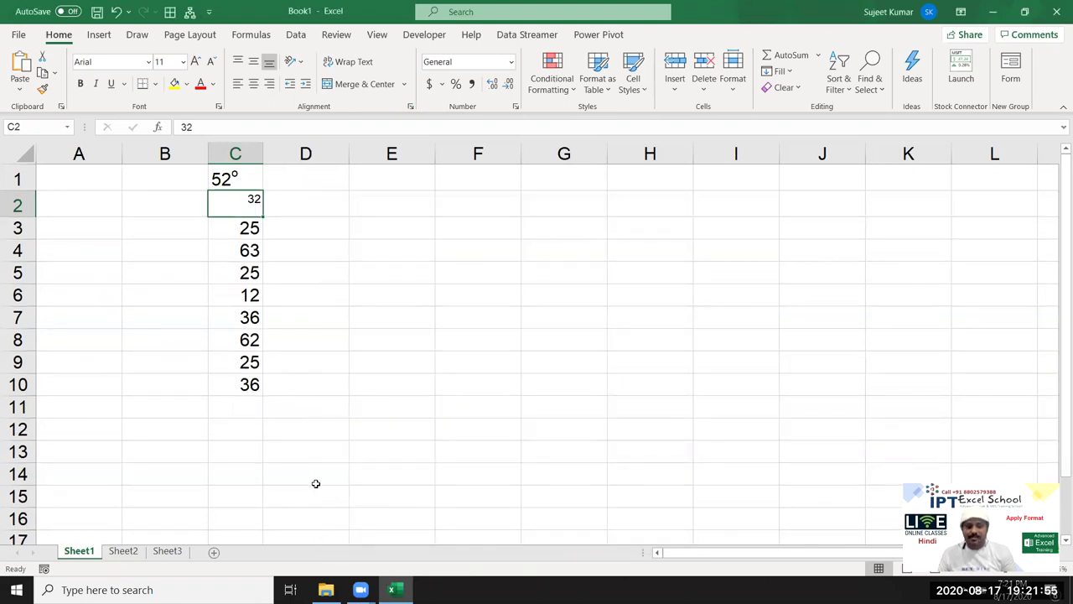
pyautogui.hotkey('ctrl', 'z')
pyautogui.hotkey('ctrl', 'z')
pyautogui.hotkey('ctrl', 'z')
# Enter 'o' in D1 and fill it down to D10 with Ctrl+D
pyautogui.click(288, 173)
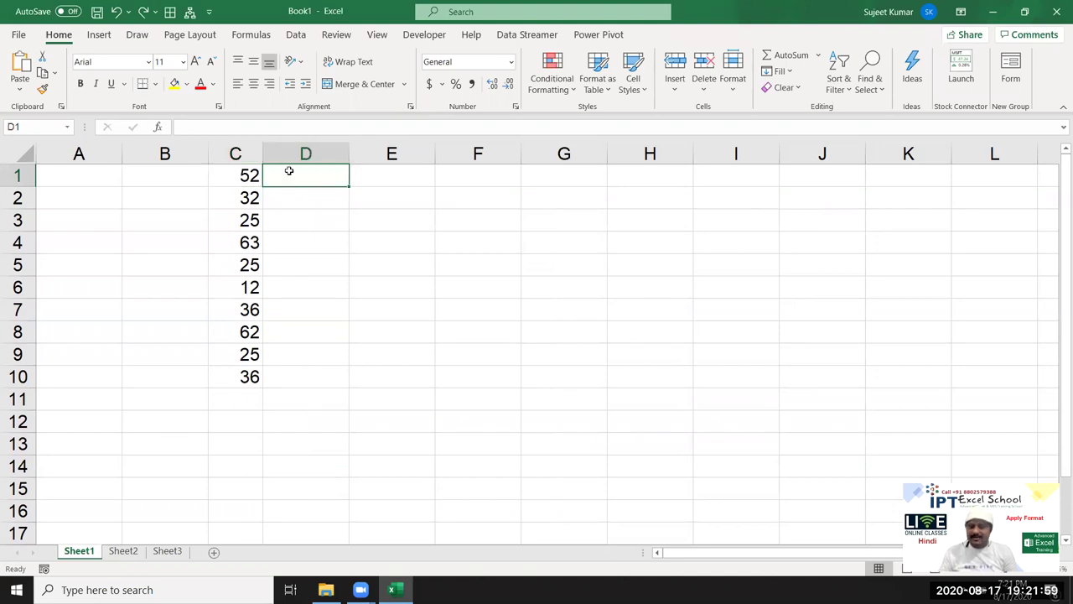
pyautogui.write('o')
pyautogui.press('Return')
pyautogui.moveTo(288, 172)
pyautogui.mouseDown()
pyautogui.moveTo(292, 306)
pyautogui.moveTo(279, 368)
pyautogui.mouseUp()
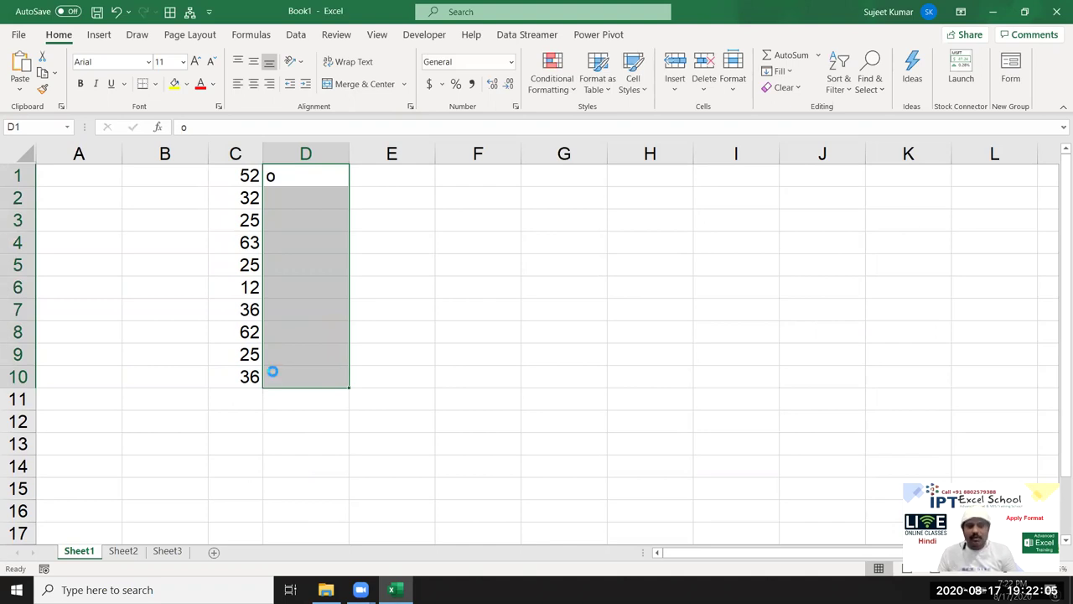
pyautogui.hotkey('ctrl', 'd')
# Format the o in D1:D10 as superscript
pyautogui.rightClick(333, 332)
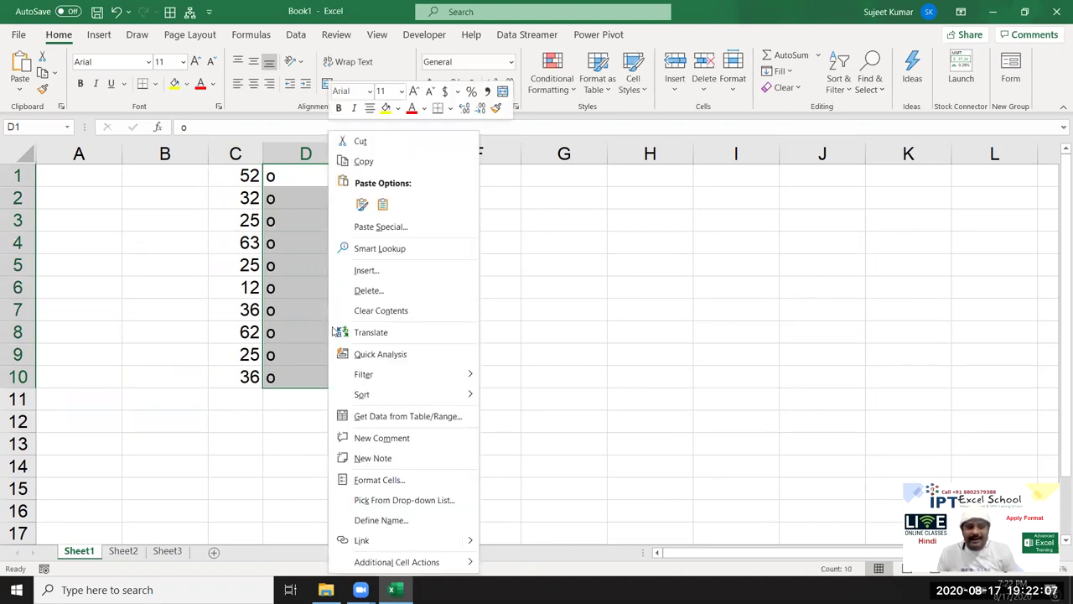
pyautogui.click(387, 479)
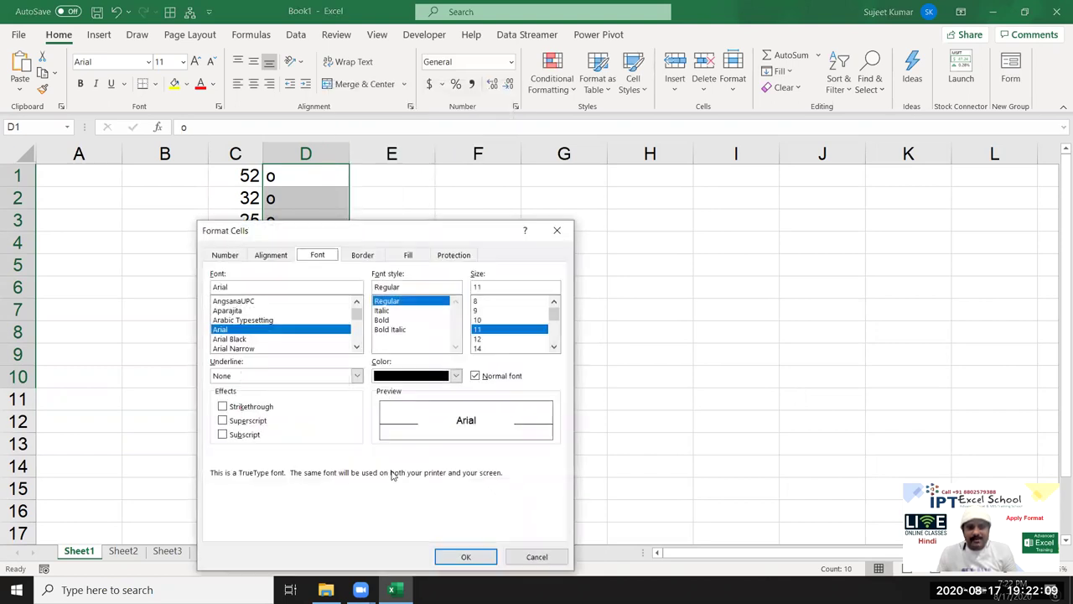
pyautogui.click(250, 420)
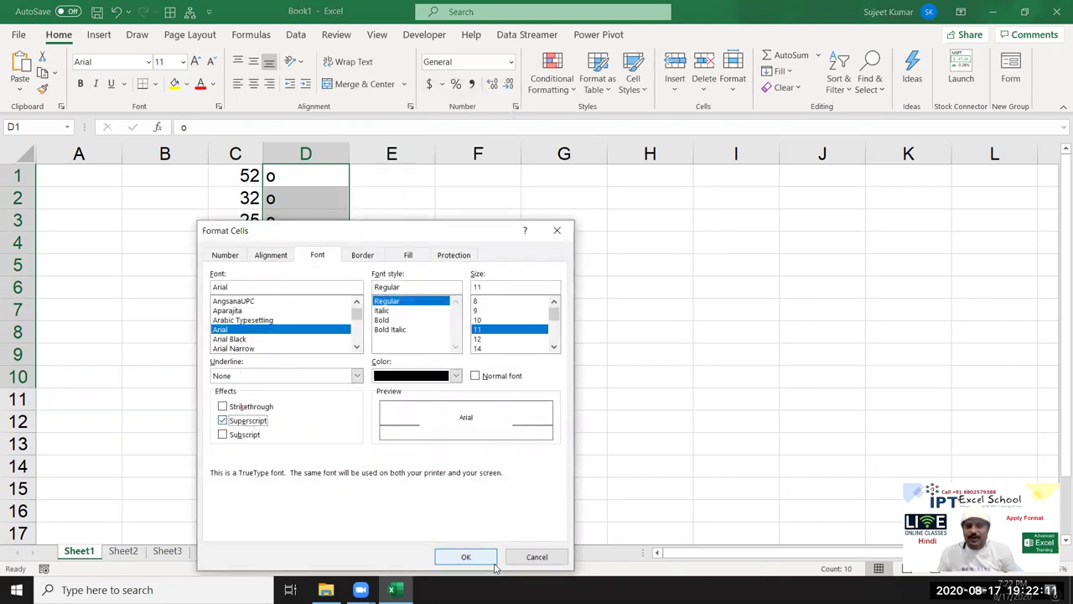
pyautogui.click(491, 559)
# Narrow column D to fit the degree sign, then select C1:D10
pyautogui.click(386, 461)
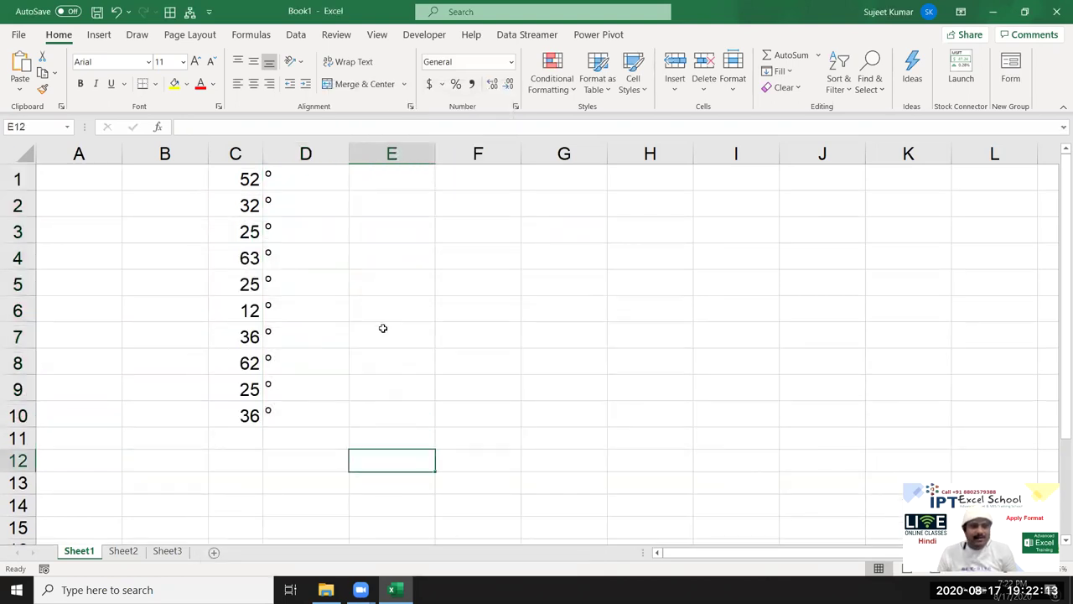
pyautogui.moveTo(349, 164); pyautogui.dragTo(280, 168)
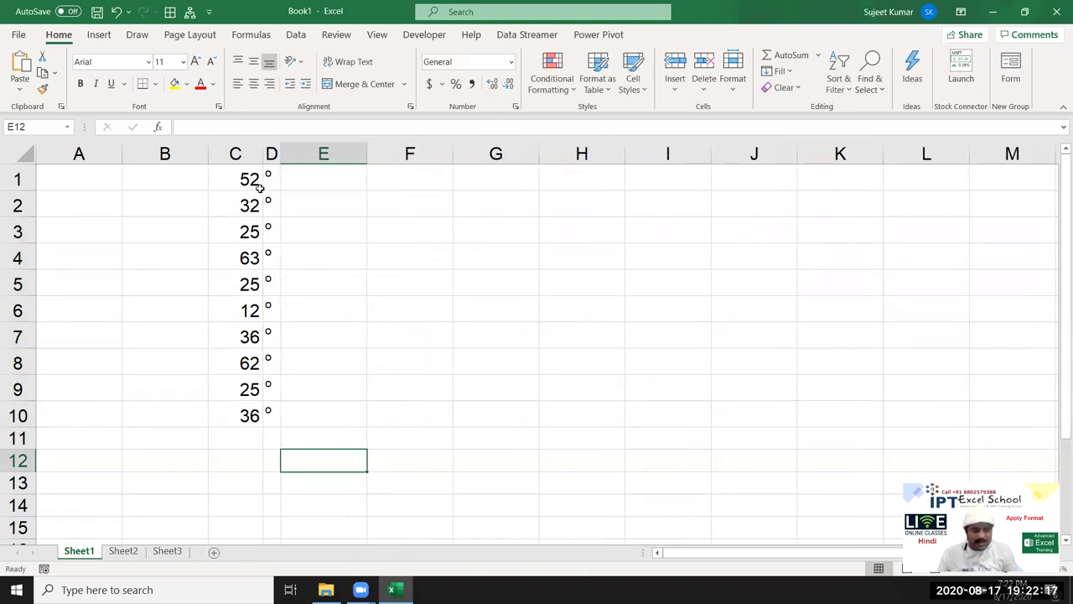
pyautogui.moveTo(233, 175); pyautogui.dragTo(267, 409)
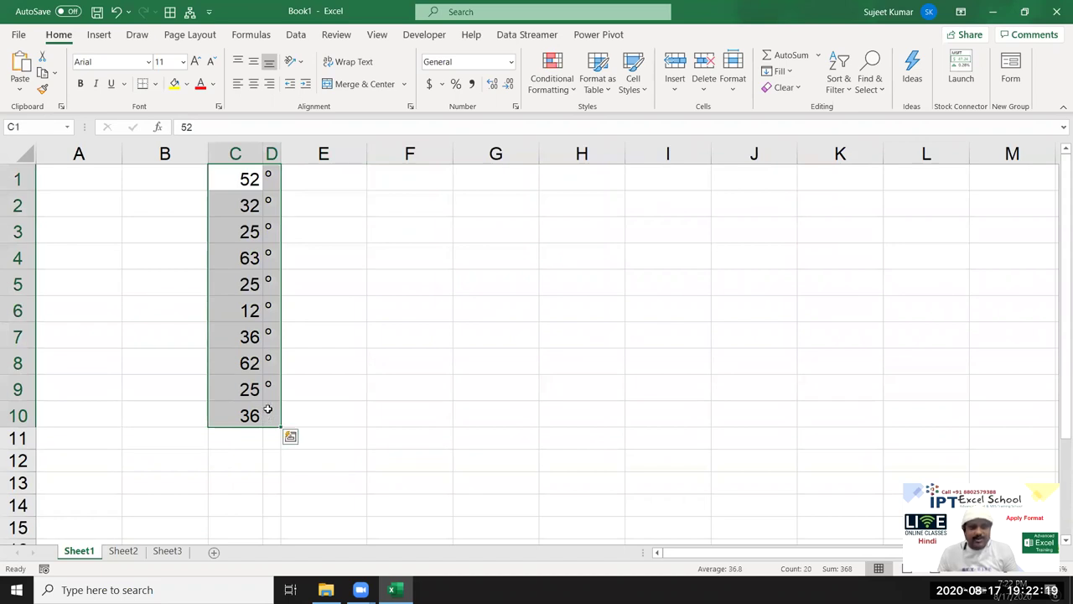
# Fill C1:D10 with white
pyautogui.click(155, 83)
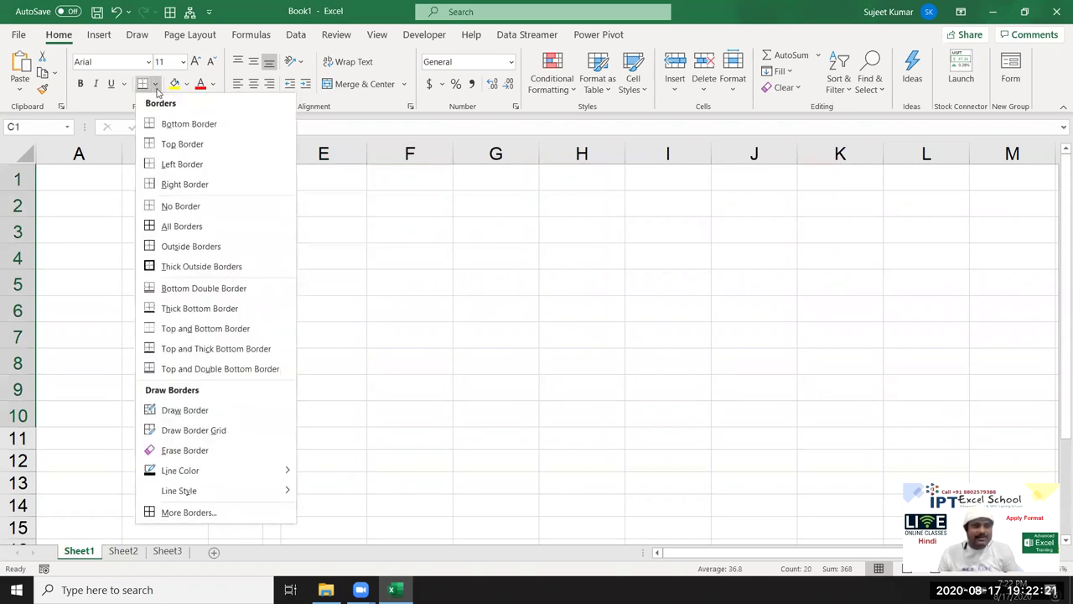
pyautogui.click(186, 84)
pyautogui.click(186, 84)
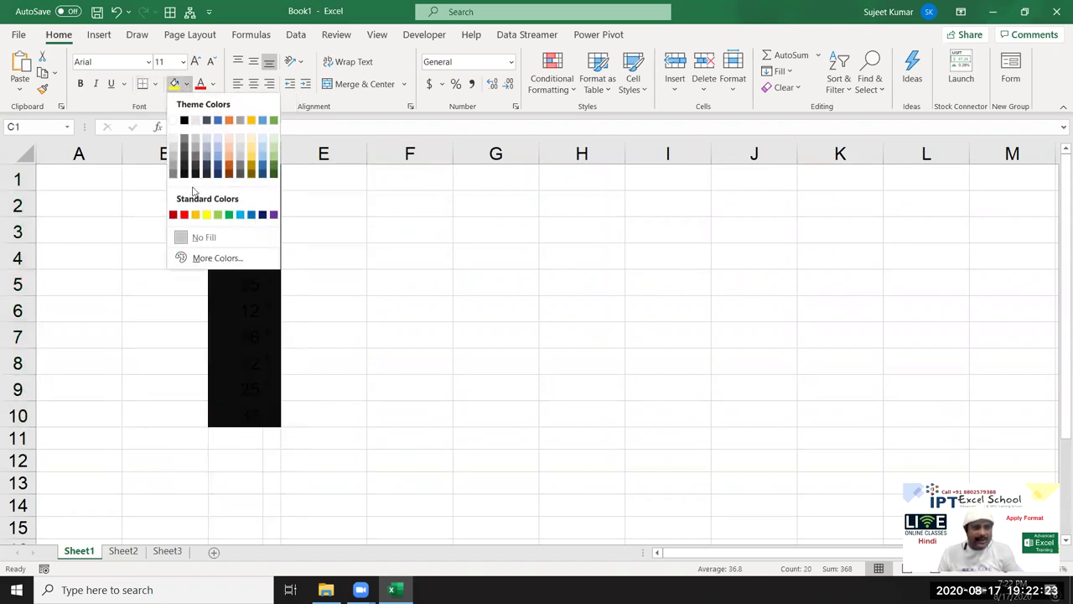
pyautogui.click(173, 120)
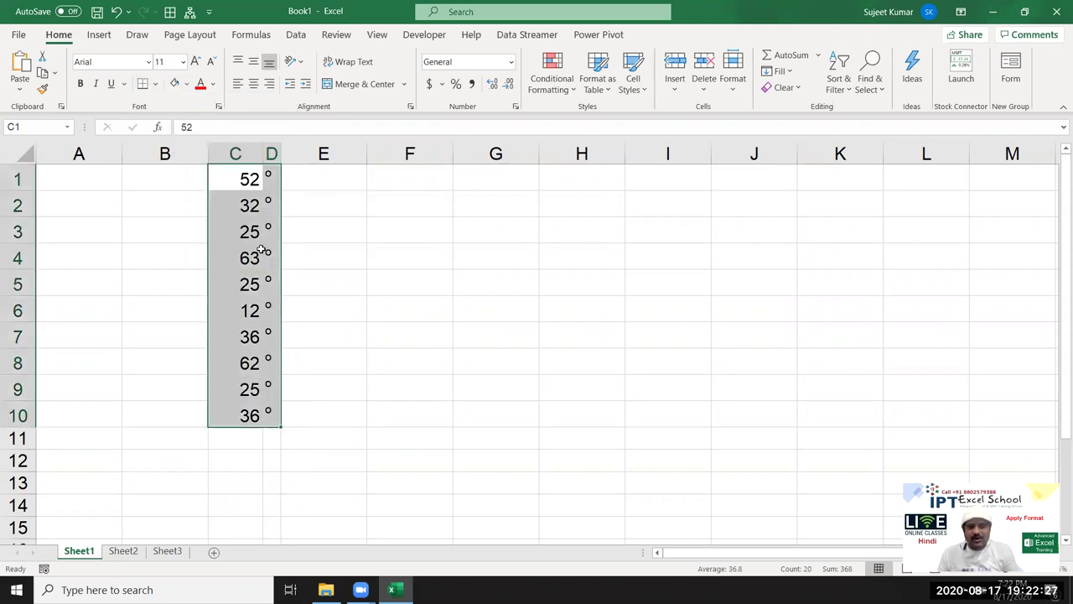
pyautogui.click(377, 224)
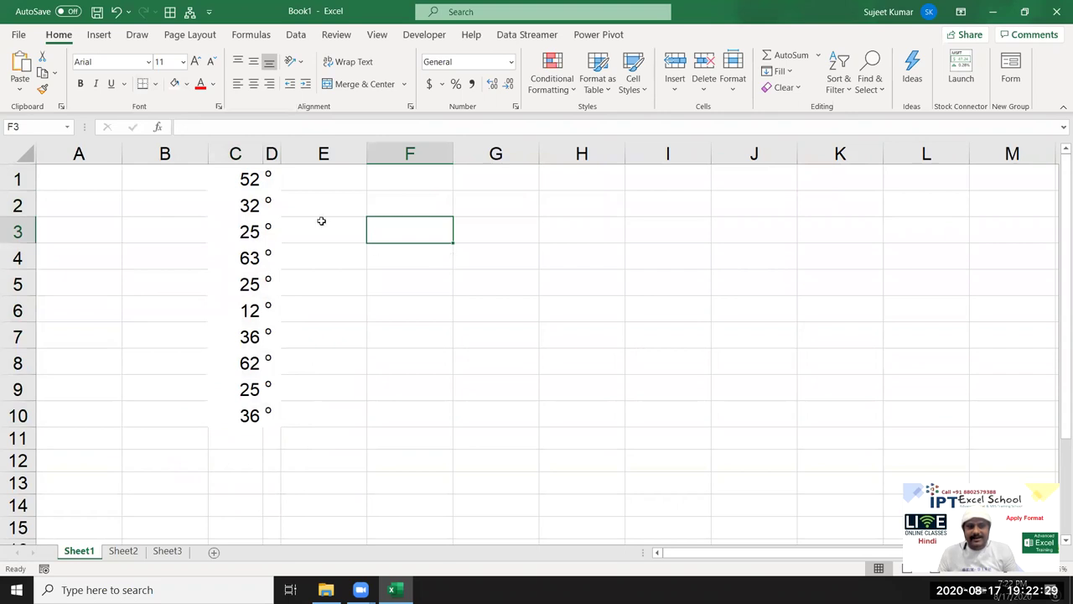
# Give C1:D10 top, bottom, left and right borders with no inside vertical line
pyautogui.moveTo(237, 178); pyautogui.dragTo(264, 405)
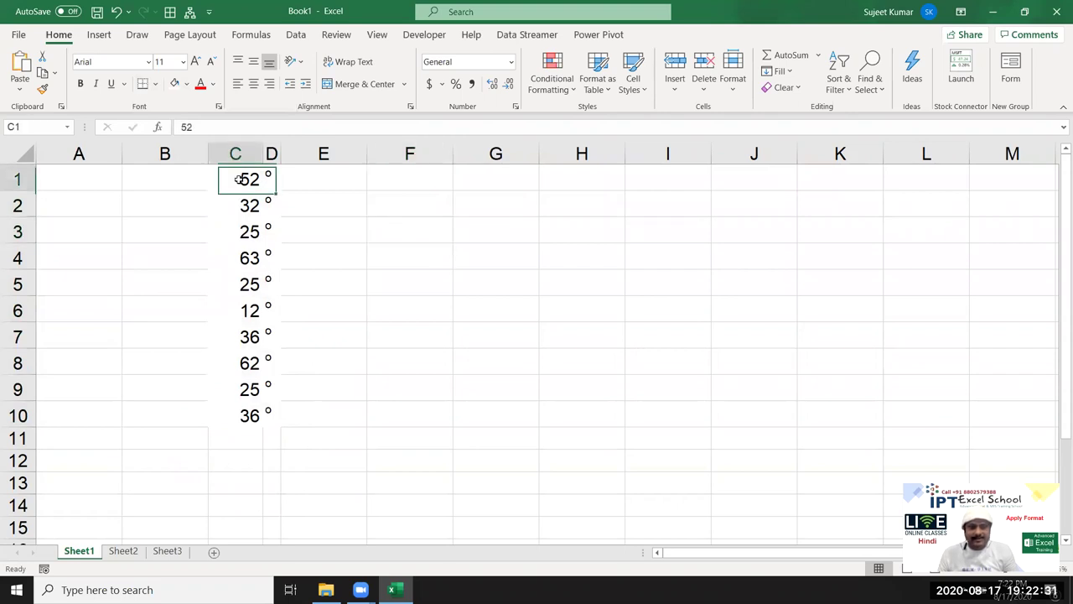
pyautogui.rightClick(264, 406)
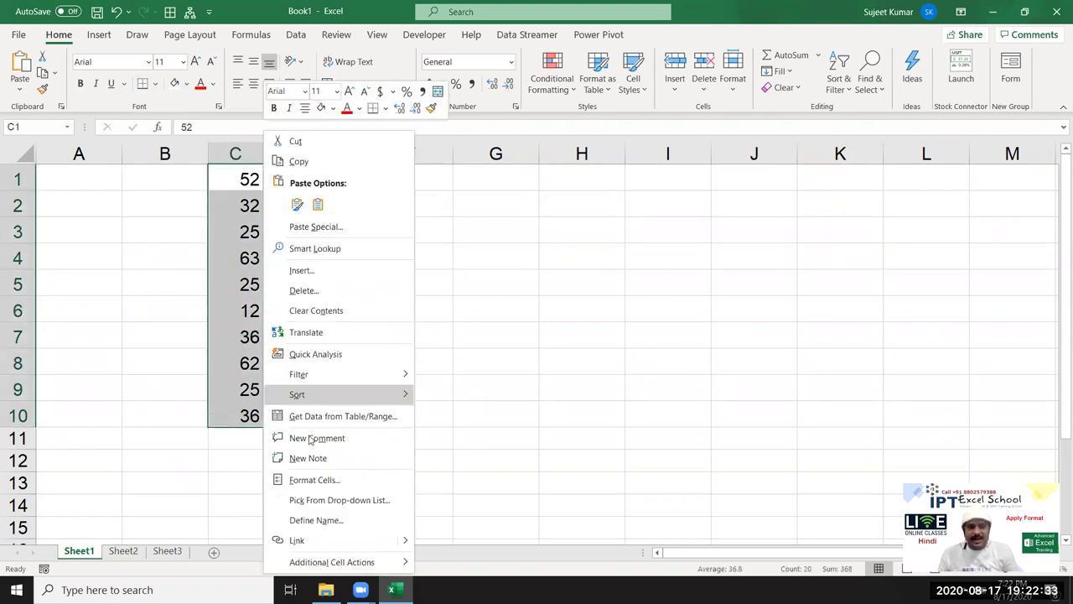
pyautogui.click(328, 488)
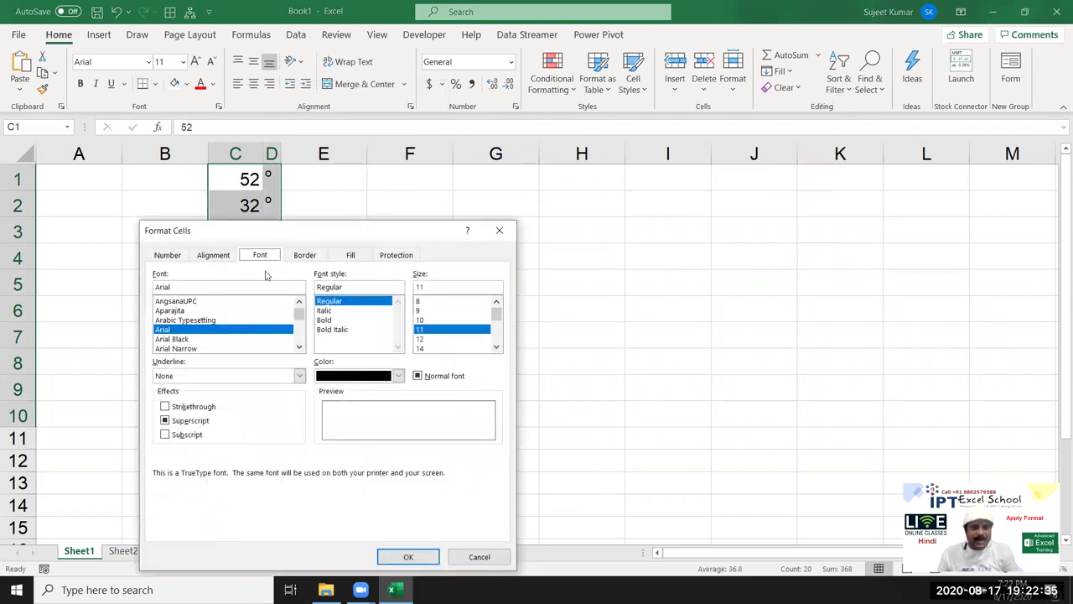
pyautogui.click(303, 254)
pyautogui.click(332, 355)
pyautogui.click(337, 412)
pyautogui.click(295, 384)
pyautogui.click(414, 386)
pyautogui.click(356, 363)
pyautogui.click(357, 362)
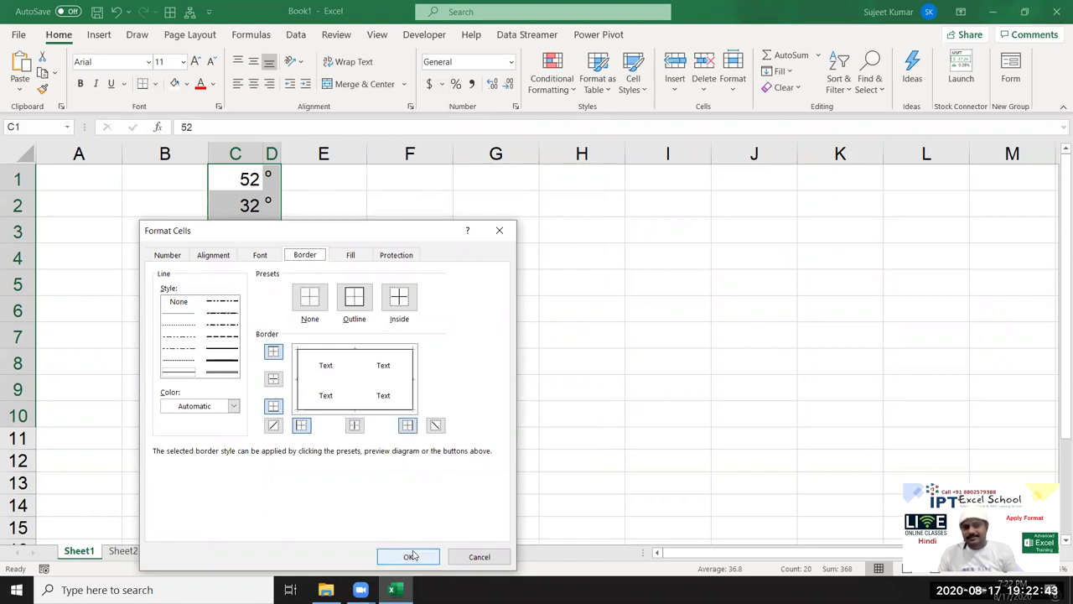
pyautogui.click(410, 557)
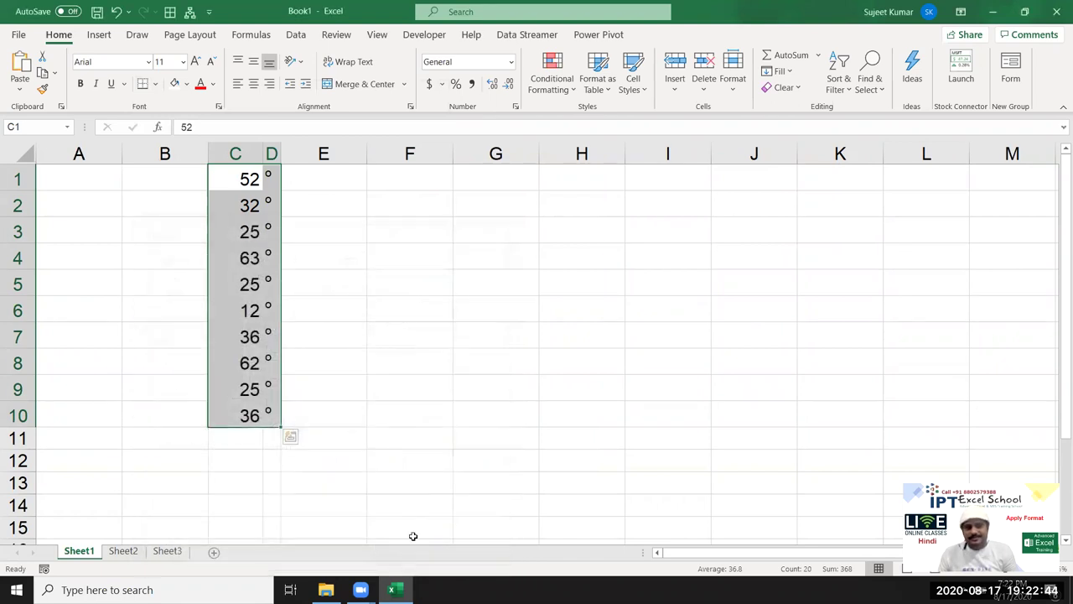
# Add inside horizontal borders between the rows of C1:D10
pyautogui.rightClick(249, 263)
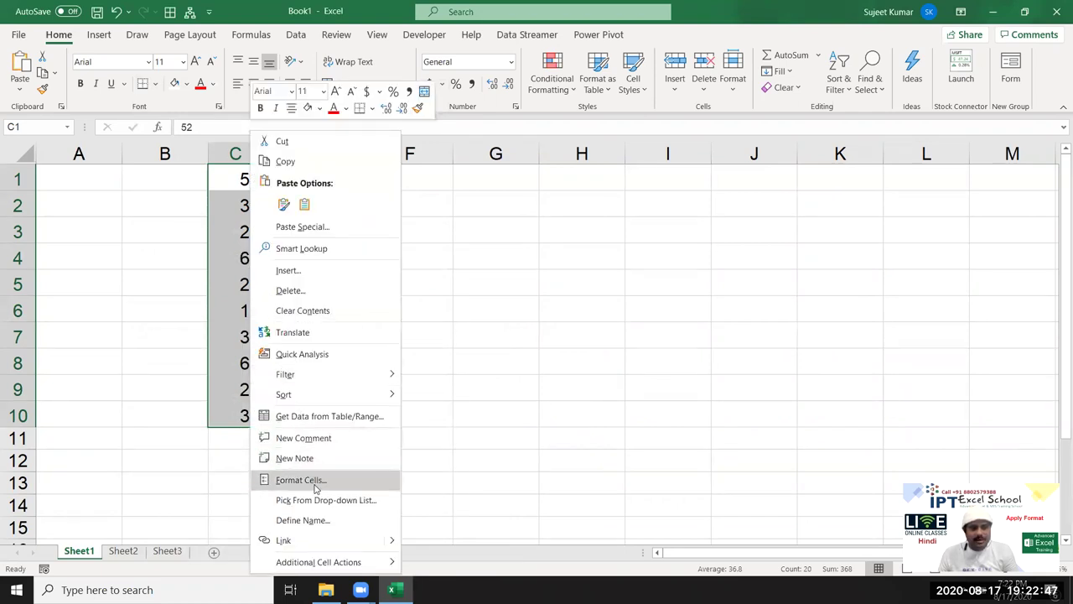
pyautogui.click(277, 479)
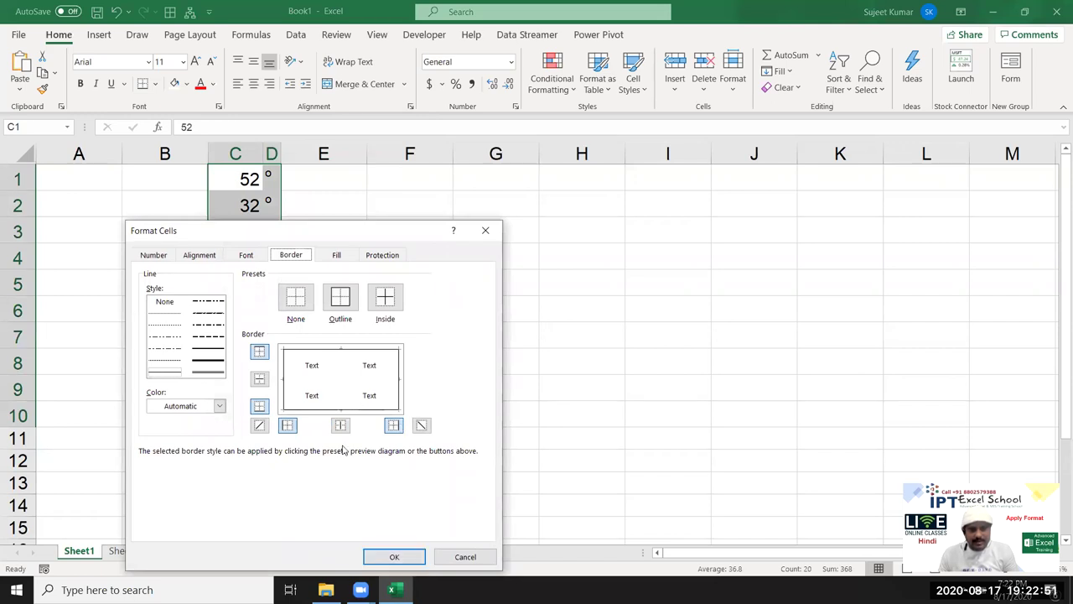
pyautogui.click(331, 380)
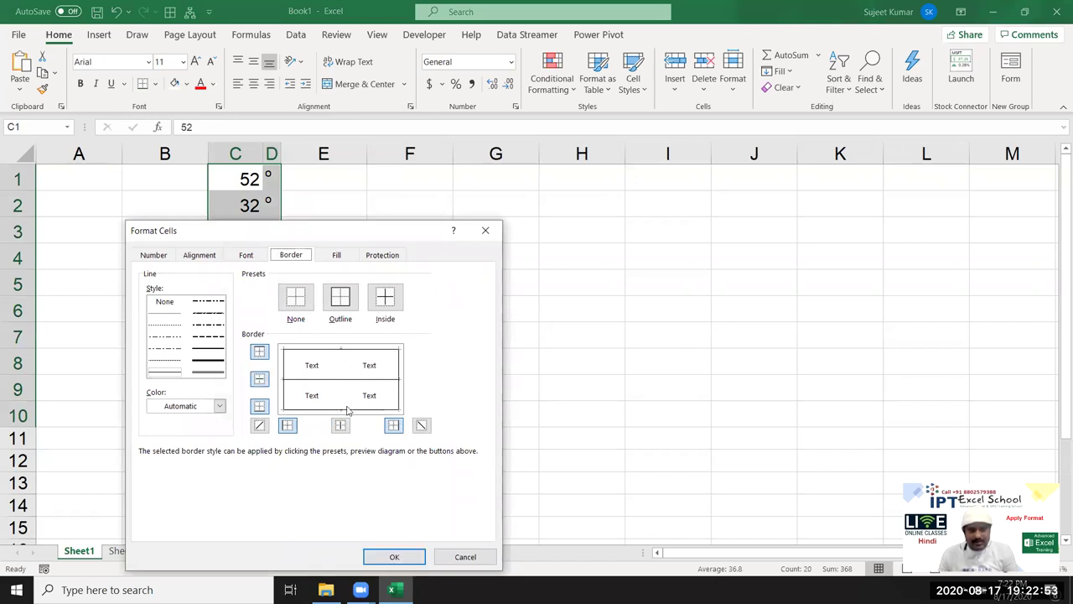
pyautogui.click(392, 557)
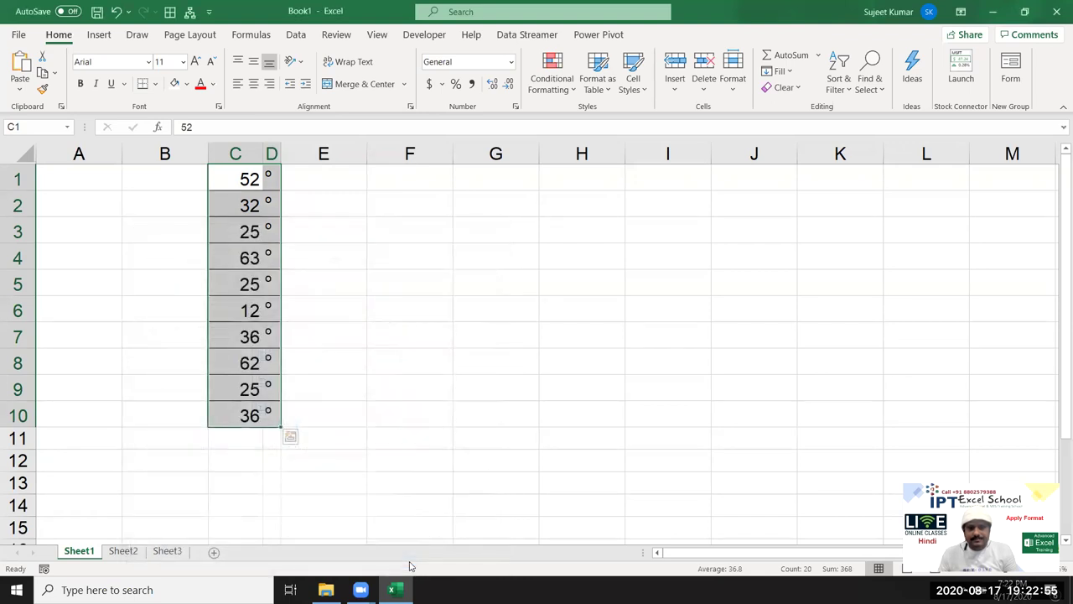
pyautogui.click(410, 438)
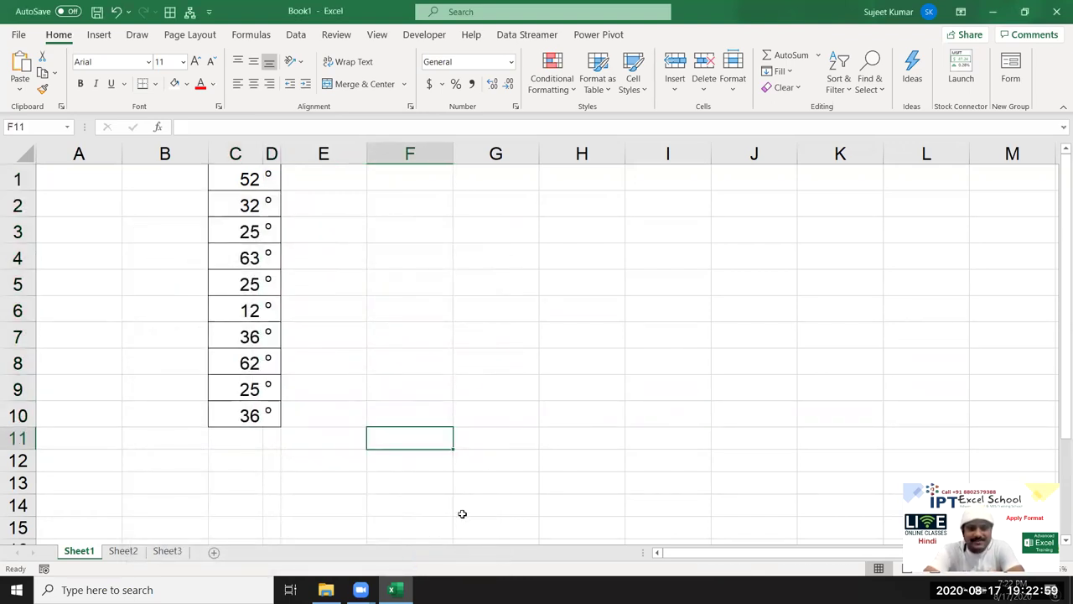
# Right-align the numbers in C1:C10
pyautogui.click(241, 182)
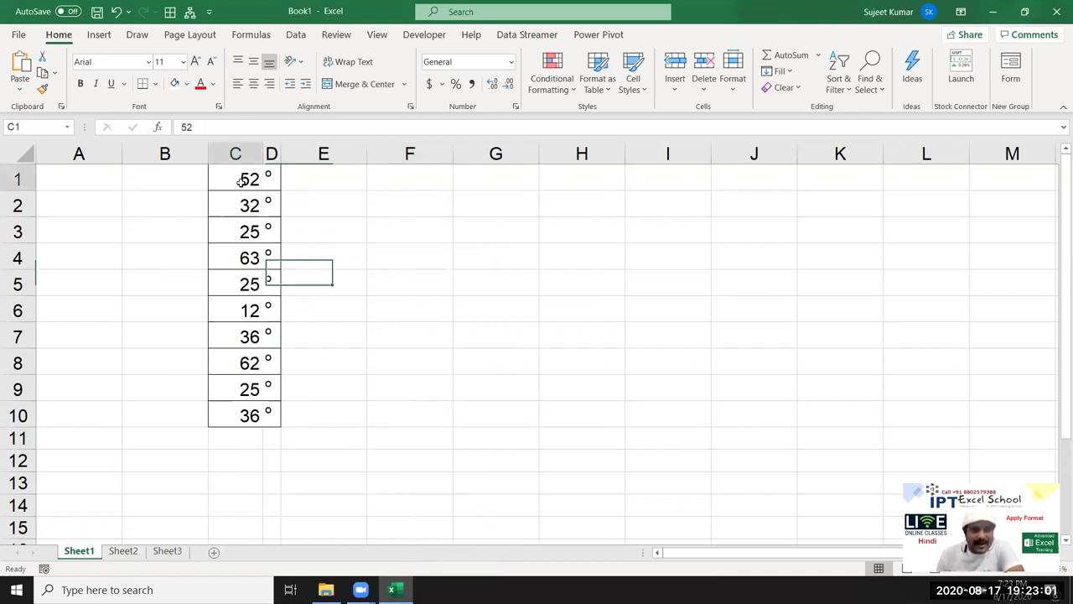
pyautogui.moveTo(241, 181); pyautogui.dragTo(250, 416)
pyautogui.click(268, 84)
# Top-align the degree signs in D1:D10, then move to Sheet2
pyautogui.moveTo(271, 172); pyautogui.dragTo(272, 205)
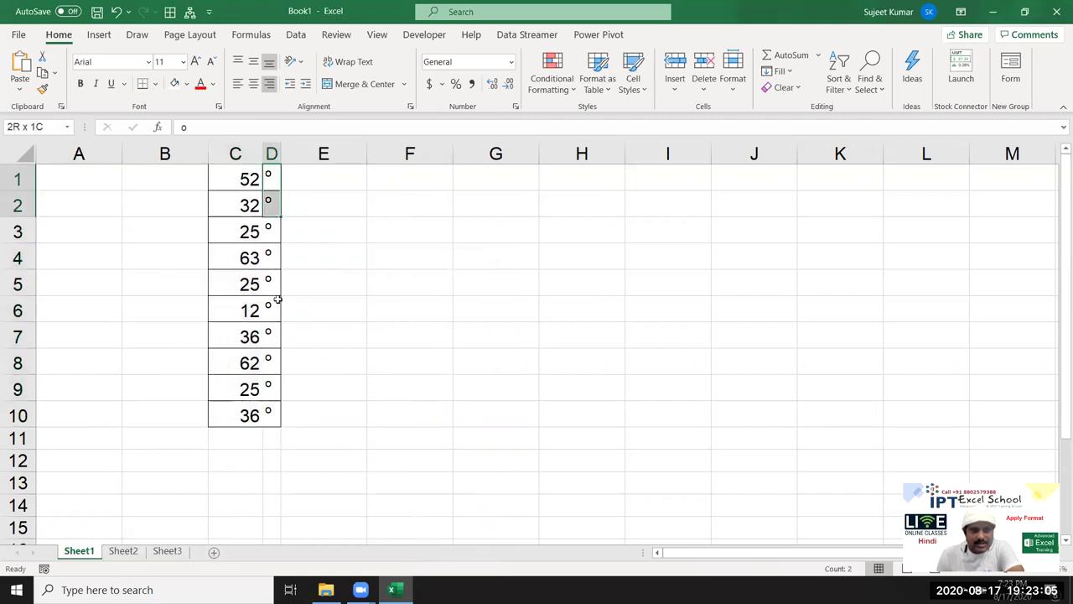
pyautogui.moveTo(277, 300); pyautogui.dragTo(278, 413)
pyautogui.click(236, 66)
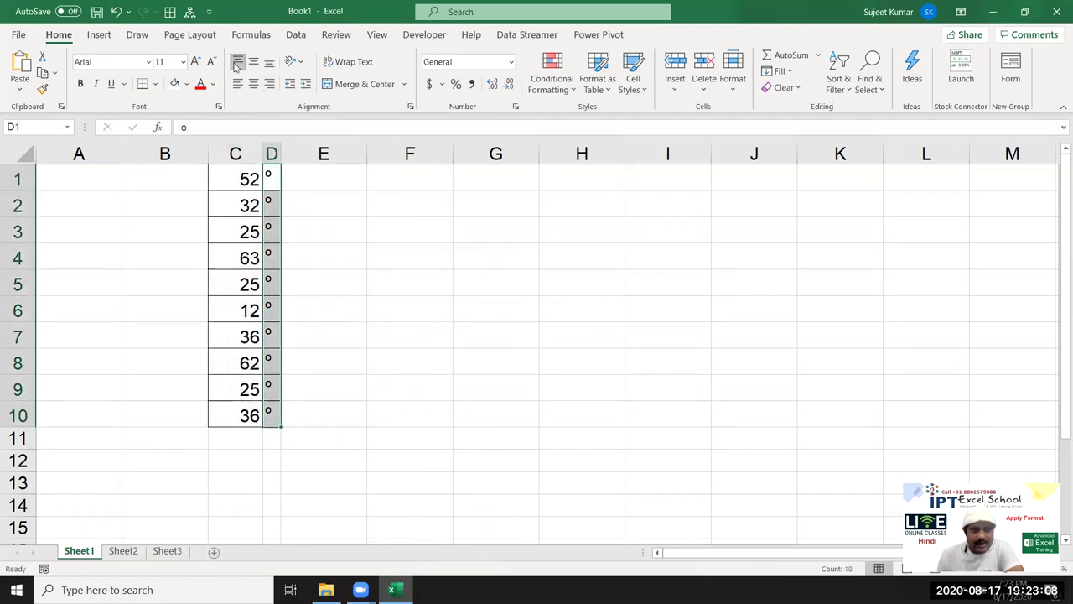
pyautogui.click(307, 233)
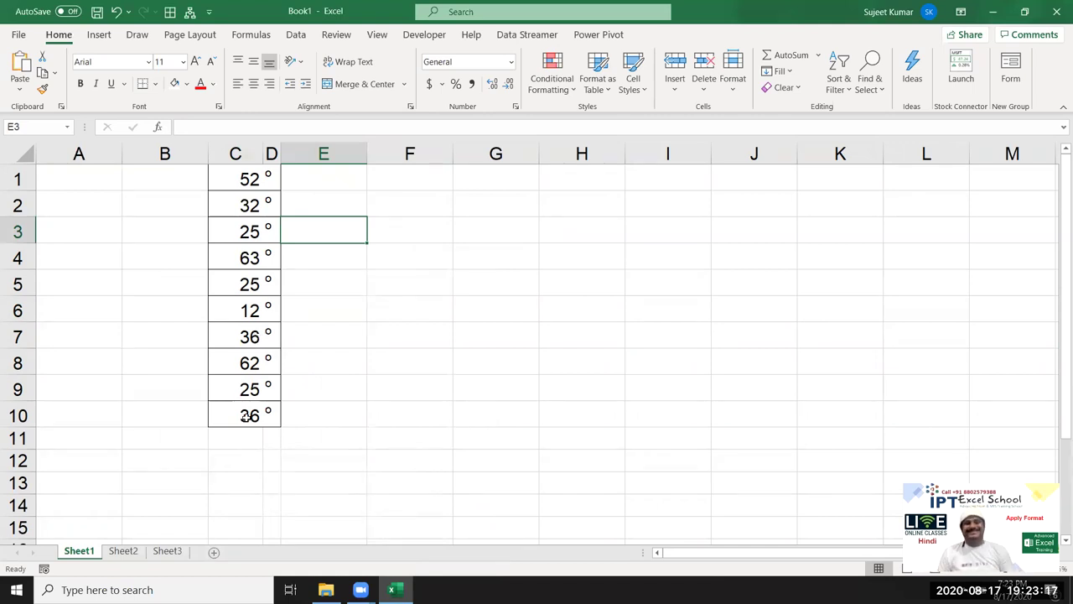
pyautogui.click(322, 346)
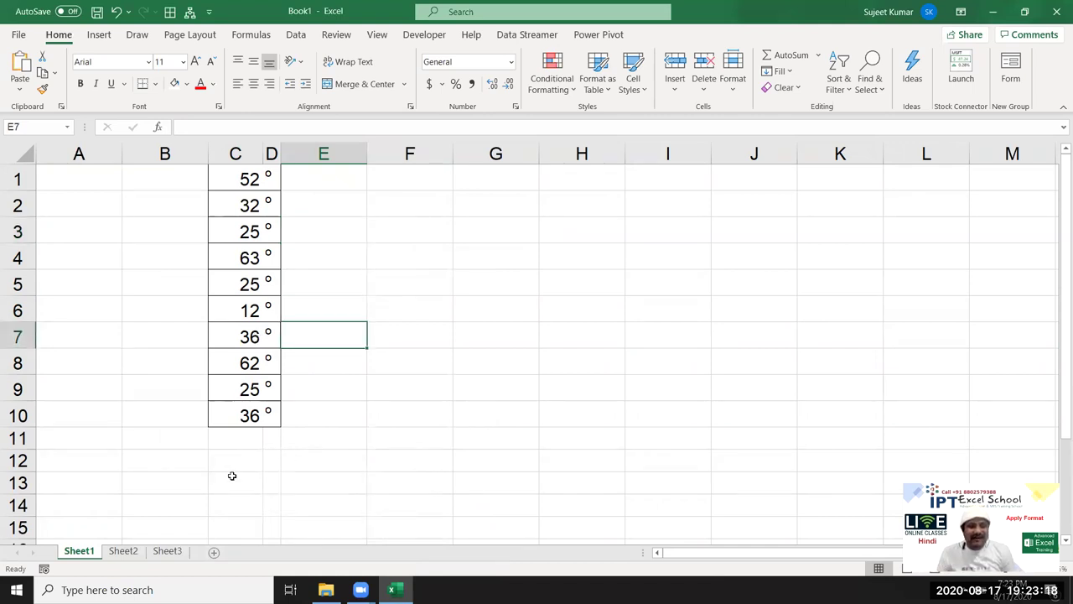
pyautogui.click(124, 550)
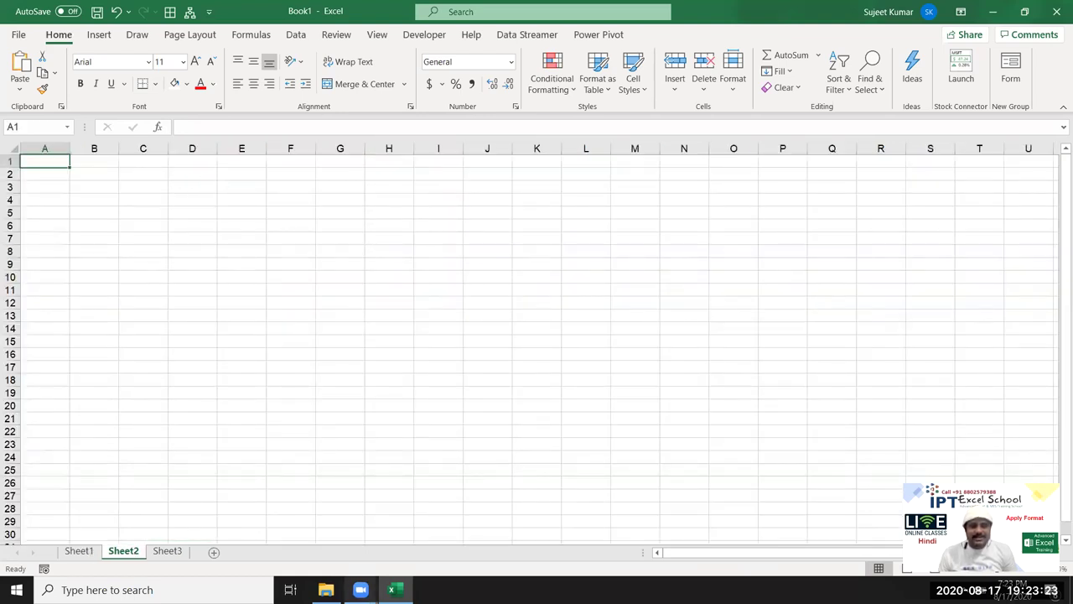
# Search Windows for 'ch' and launch Google Chrome
pyautogui.click(251, 590)
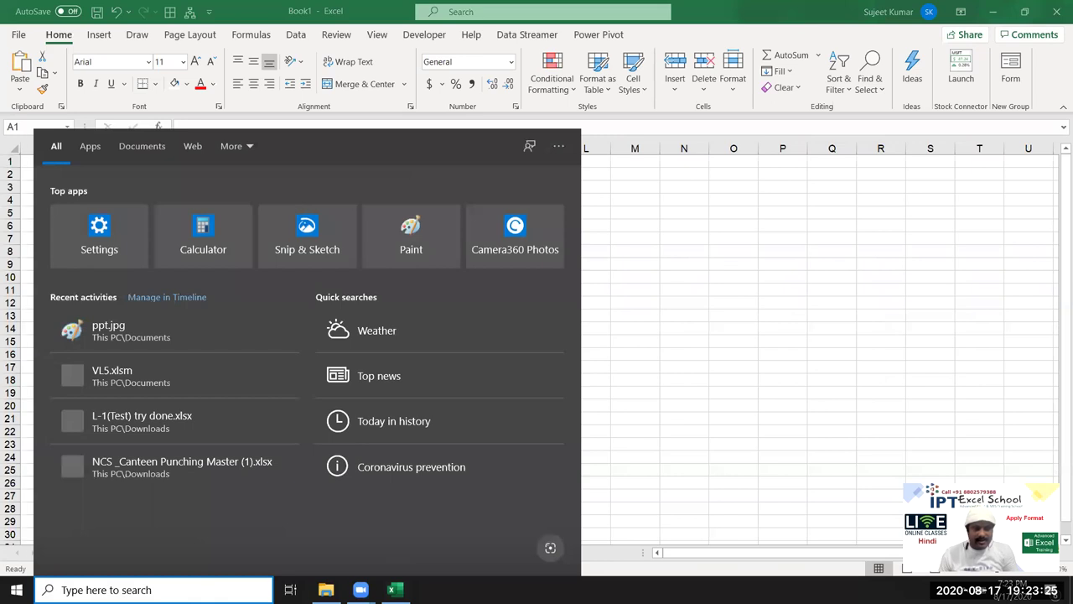
pyautogui.click(391, 589)
pyautogui.click(159, 589)
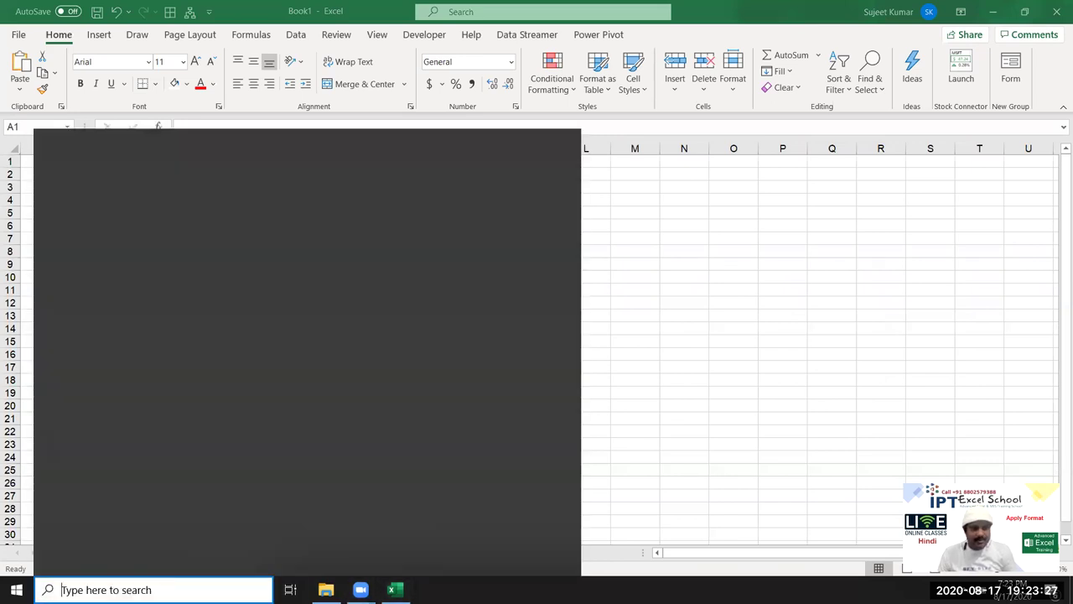
pyautogui.write('ch')
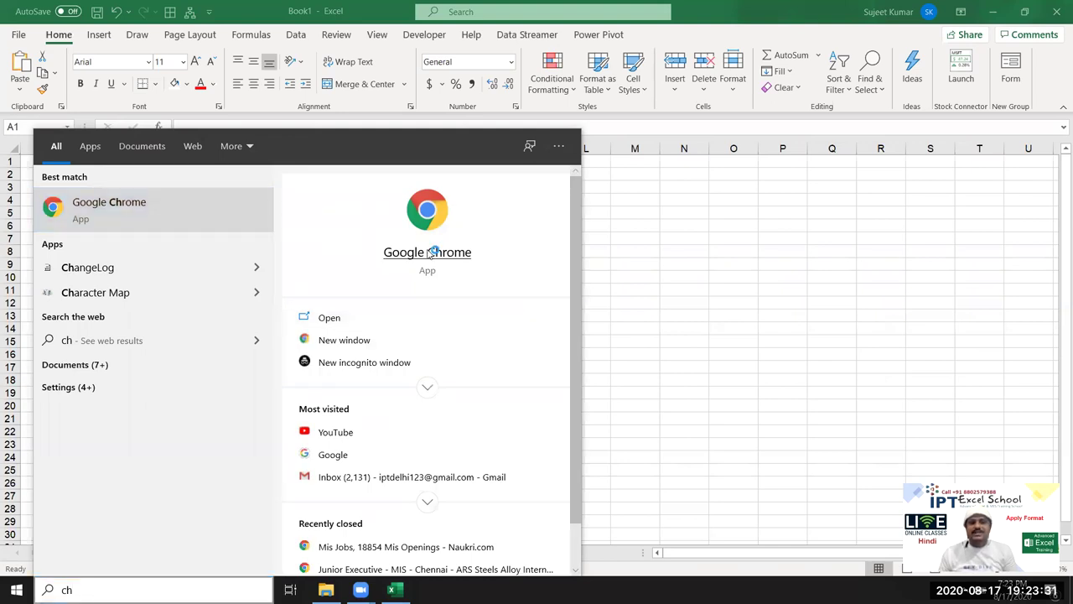
pyautogui.click(430, 252)
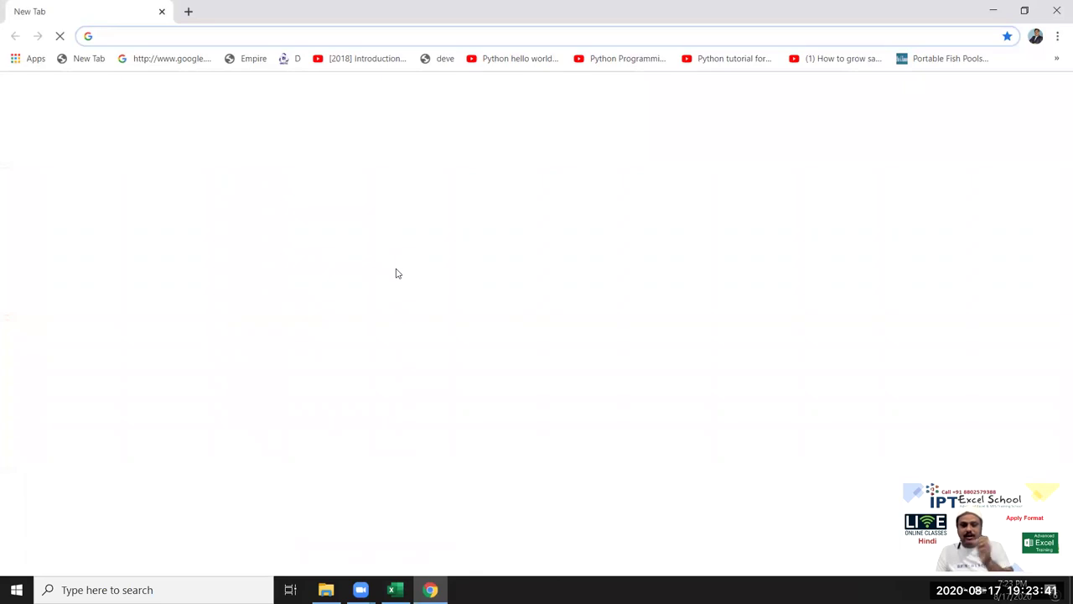
# Go to Gmail by typing 'gm' in Chrome's address bar
pyautogui.click(136, 33)
pyautogui.write('gm')
pyautogui.press('Return')
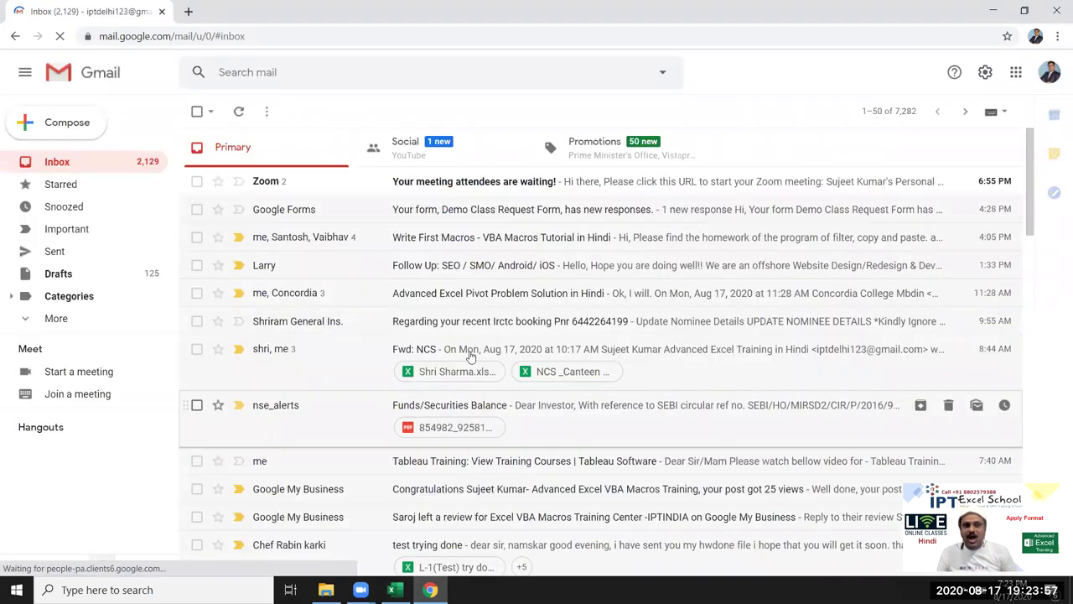
# Copy the Write First Macros email's subscription footer and select E3:M9 in Excel
pyautogui.click(423, 238)
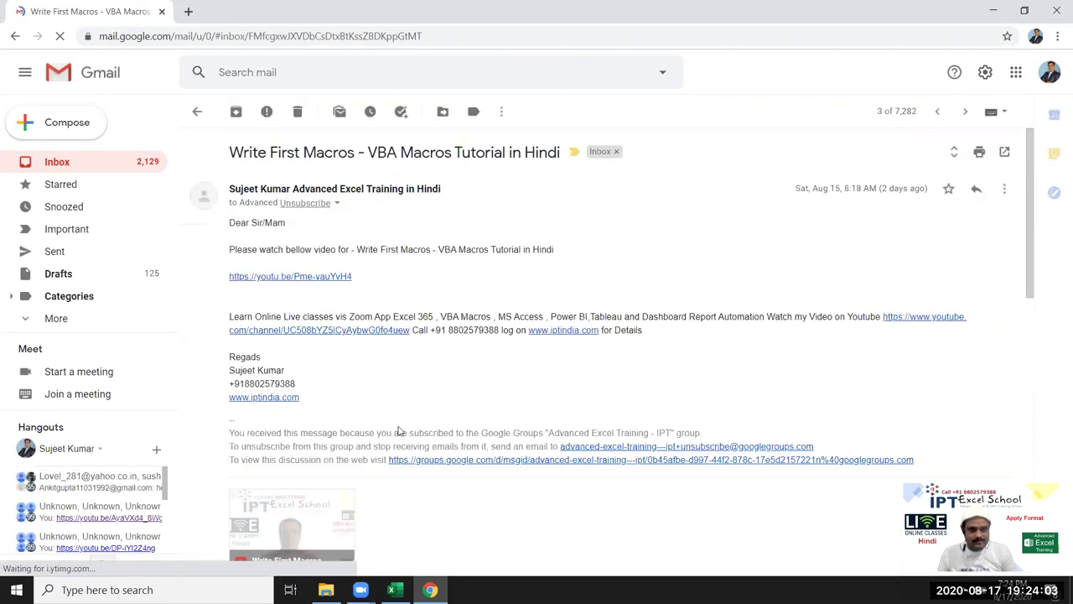
pyautogui.moveTo(230, 433); pyautogui.dragTo(922, 479)
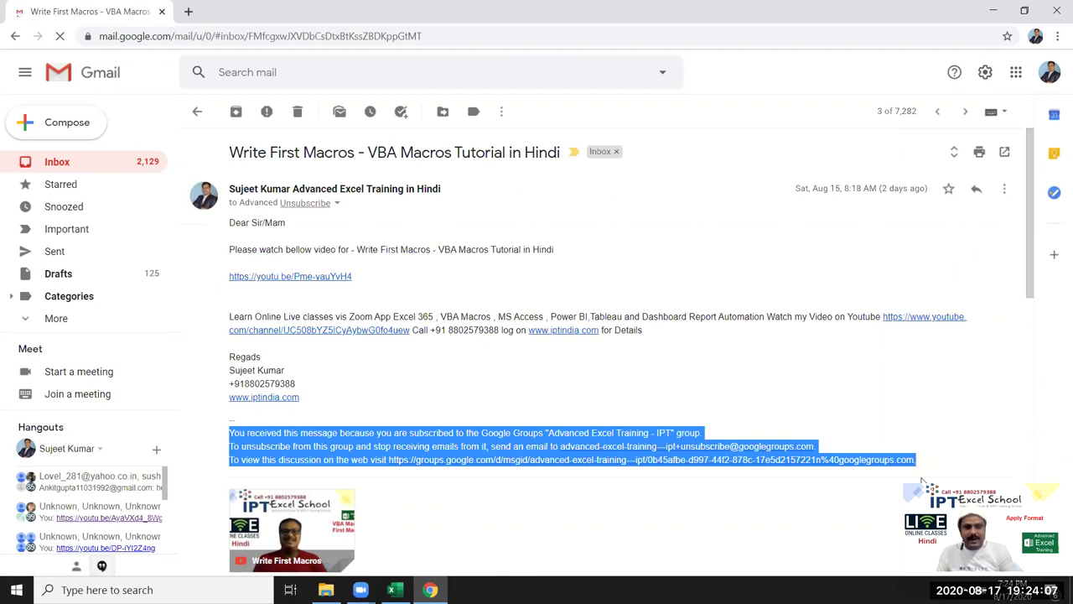
pyautogui.hotkey('alt', 'Tab')
pyautogui.moveTo(228, 187)
pyautogui.mouseDown()
pyautogui.moveTo(654, 273)
pyautogui.moveTo(658, 263)
pyautogui.mouseUp()
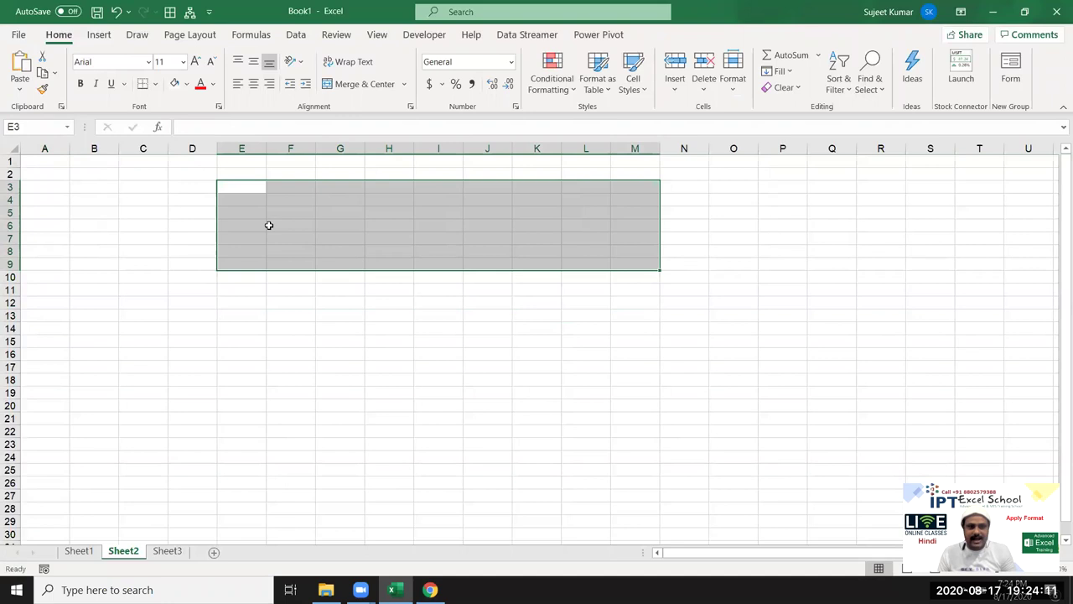
# Merge E3:M9, paste the copied footer into it, and left-align the text
pyautogui.click(356, 83)
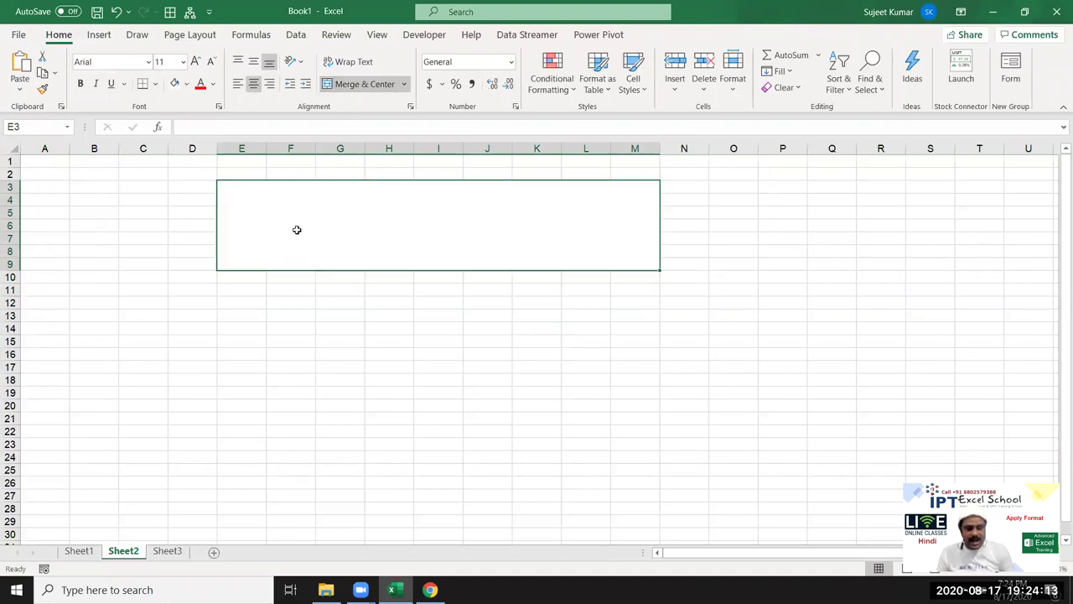
pyautogui.doubleClick(290, 231)
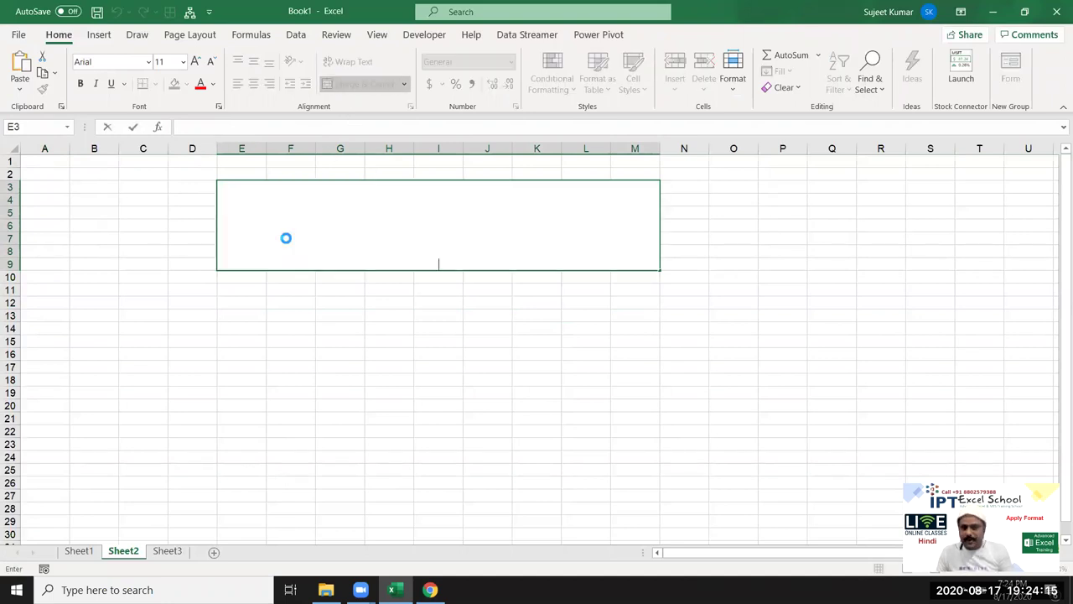
pyautogui.click(324, 367)
pyautogui.click(259, 183)
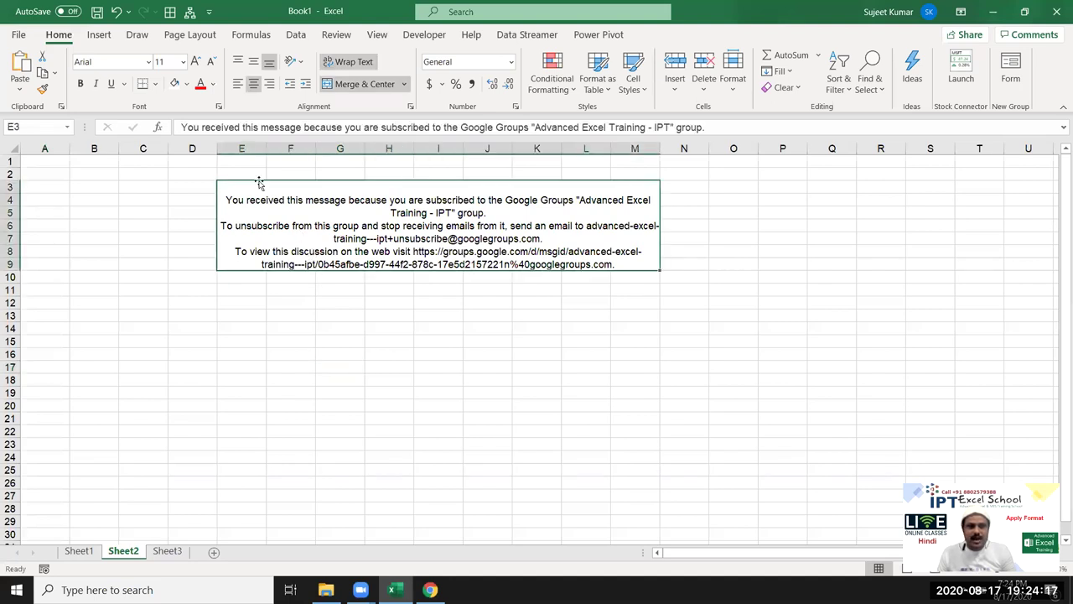
pyautogui.click(238, 85)
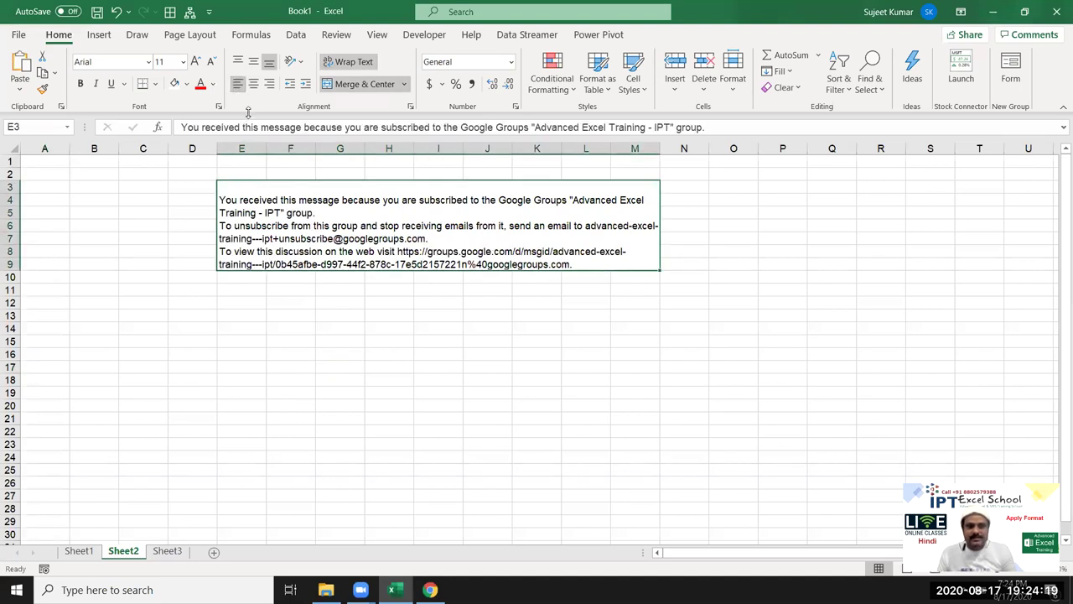
pyautogui.click(284, 301)
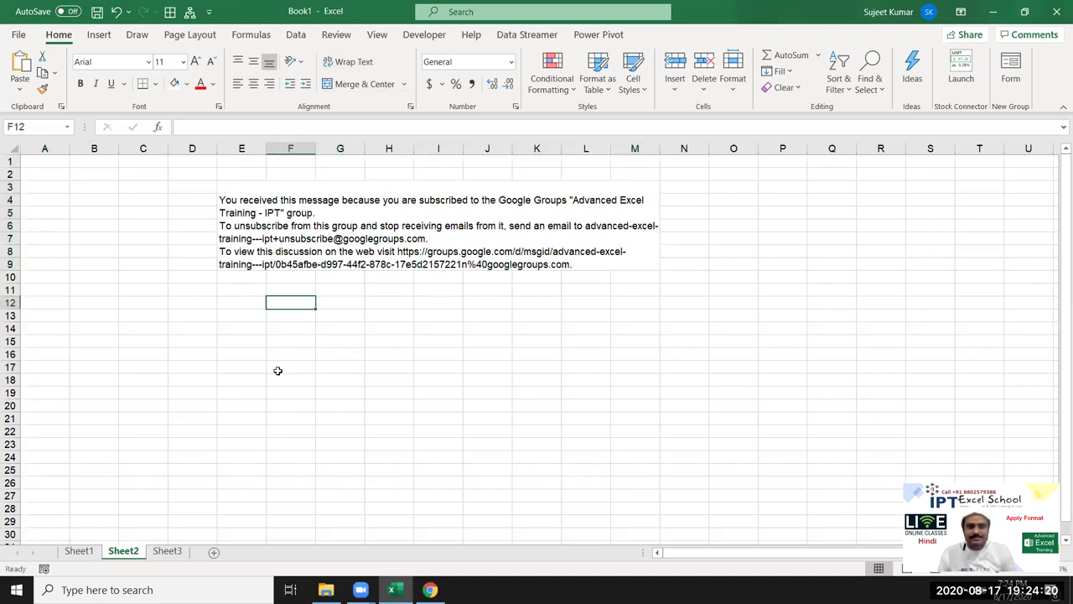
pyautogui.click(251, 217)
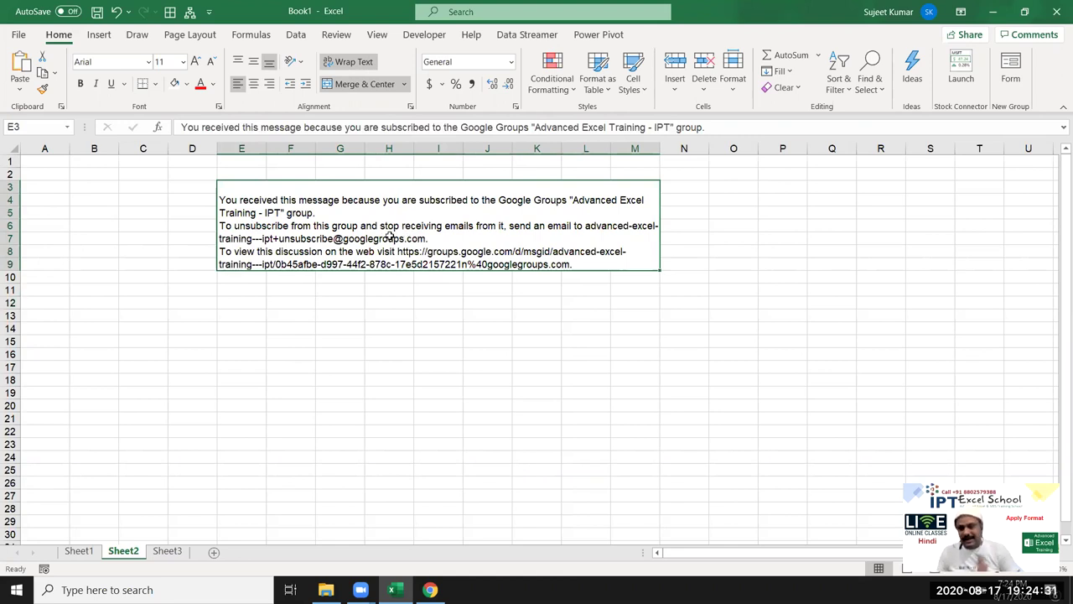
# Strike through the word 'receiving' in the merged message
pyautogui.doubleClick(364, 248)
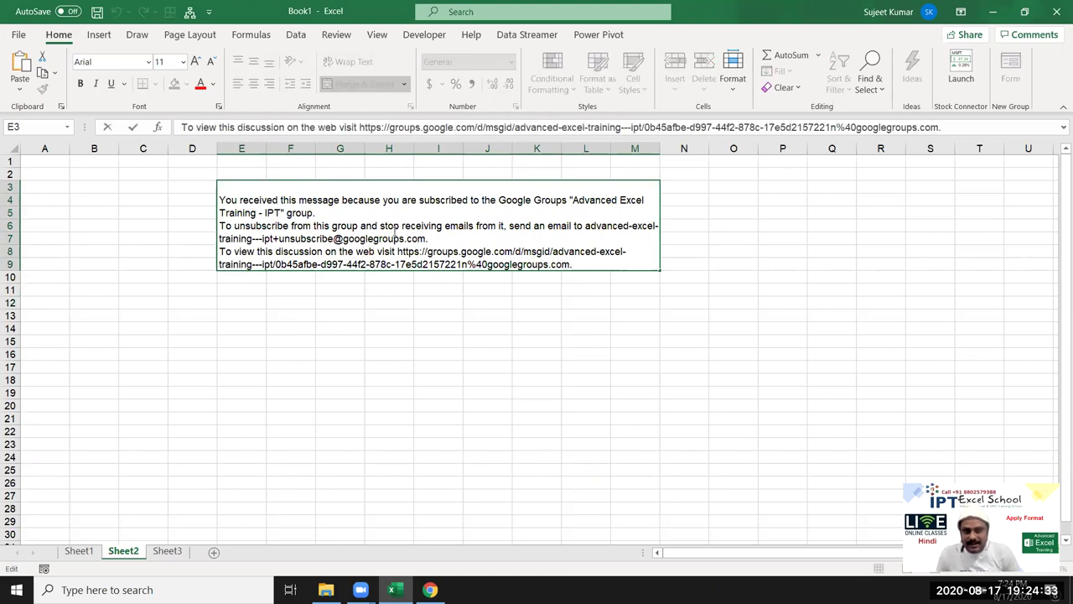
pyautogui.moveTo(401, 226); pyautogui.dragTo(441, 227)
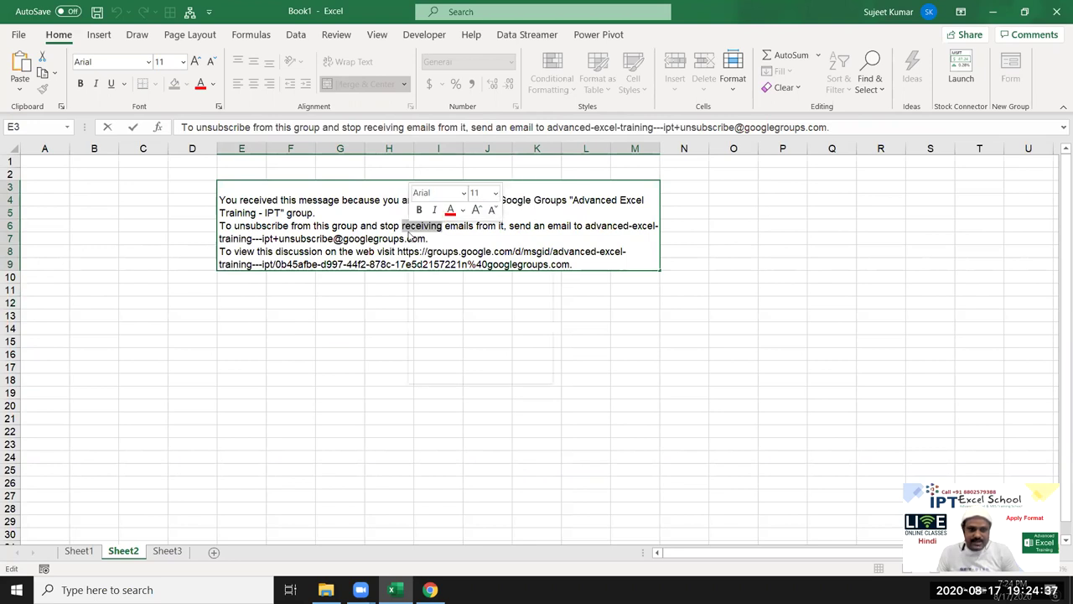
pyautogui.rightClick(409, 237)
pyautogui.click(457, 353)
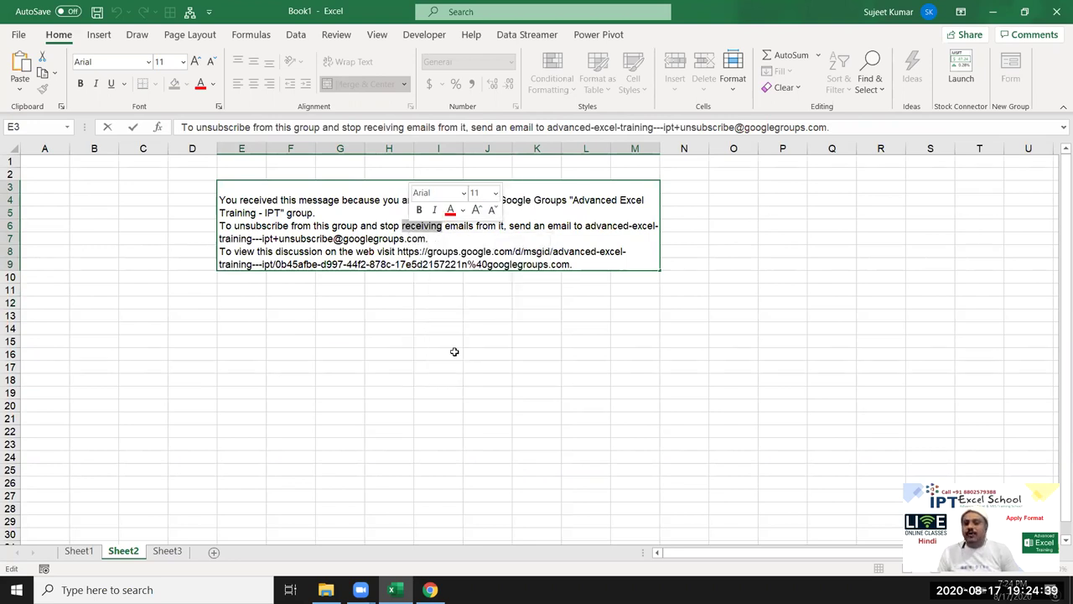
pyautogui.click(333, 356)
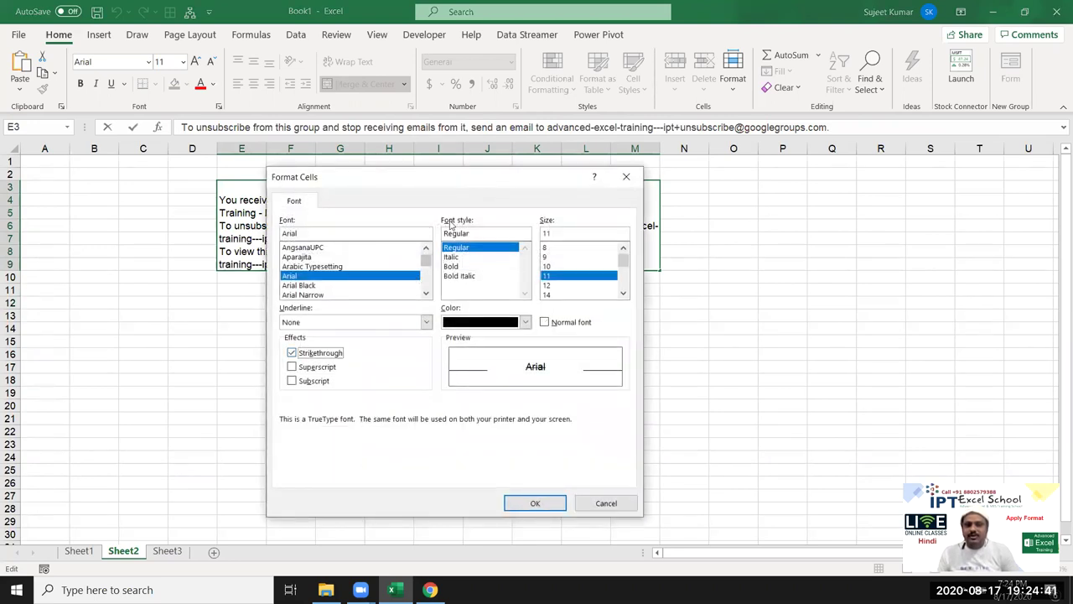
pyautogui.moveTo(469, 185); pyautogui.dragTo(773, 111)
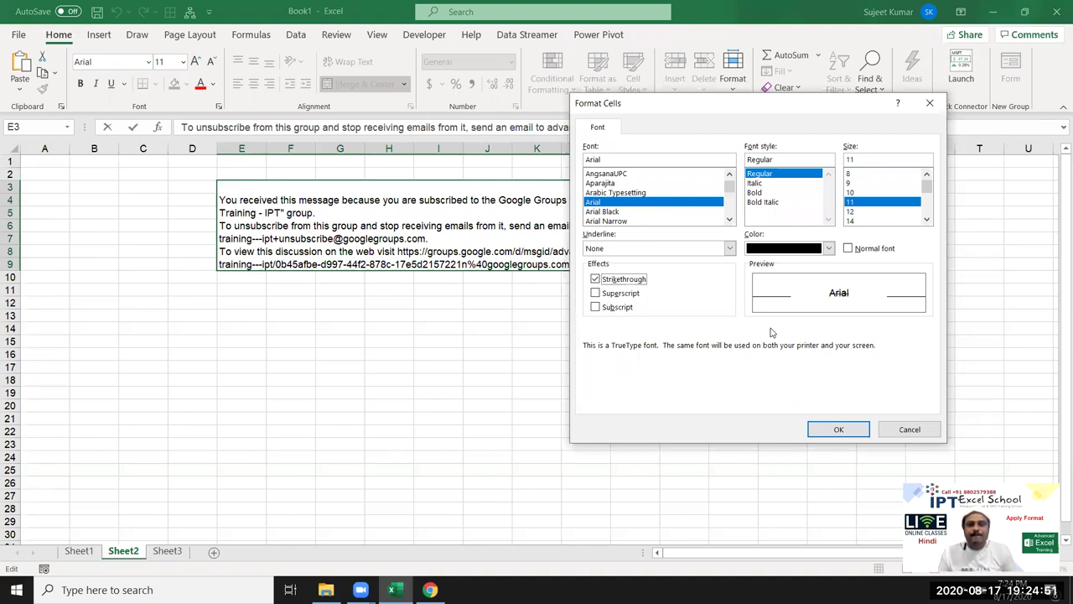
pyautogui.click(840, 427)
pyautogui.click(585, 390)
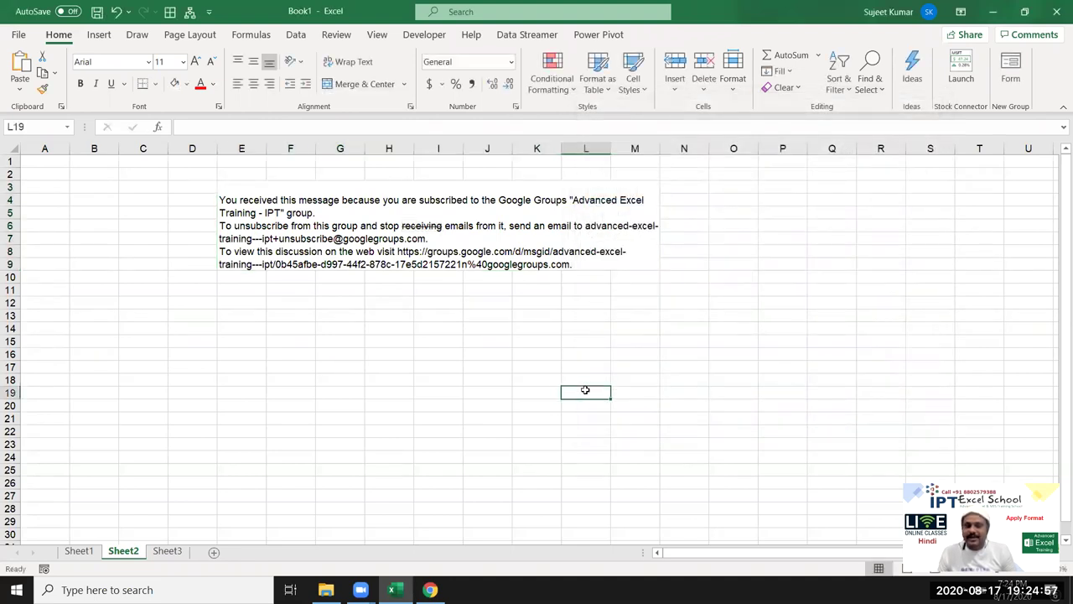
# Colour the word 'receiving' red
pyautogui.click(237, 206)
pyautogui.doubleClick(403, 226)
pyautogui.moveTo(402, 226); pyautogui.dragTo(444, 226)
pyautogui.rightClick(428, 228)
pyautogui.click(470, 346)
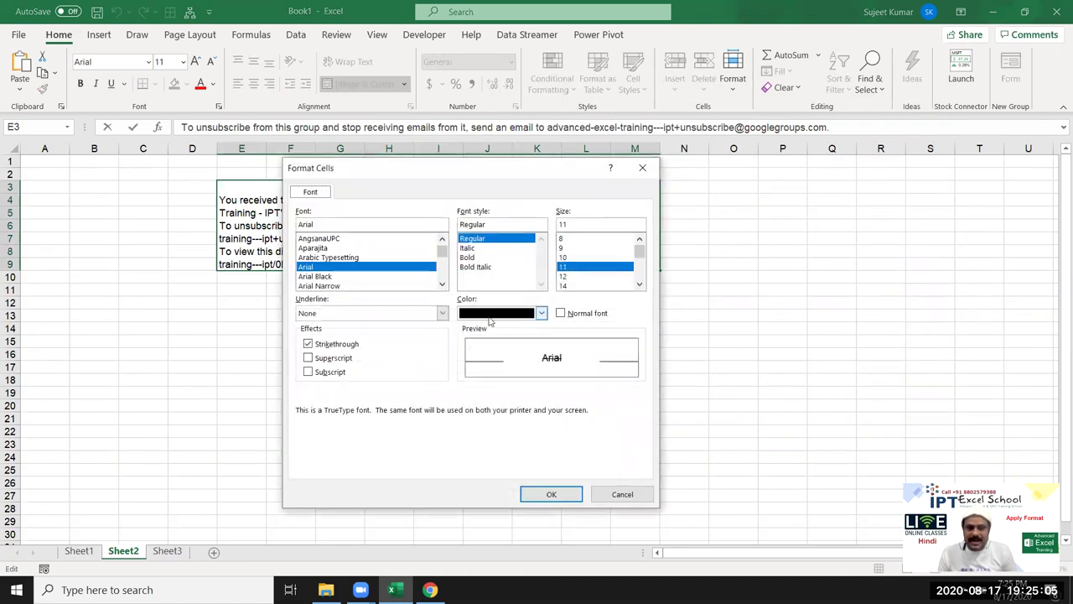
pyautogui.click(491, 313)
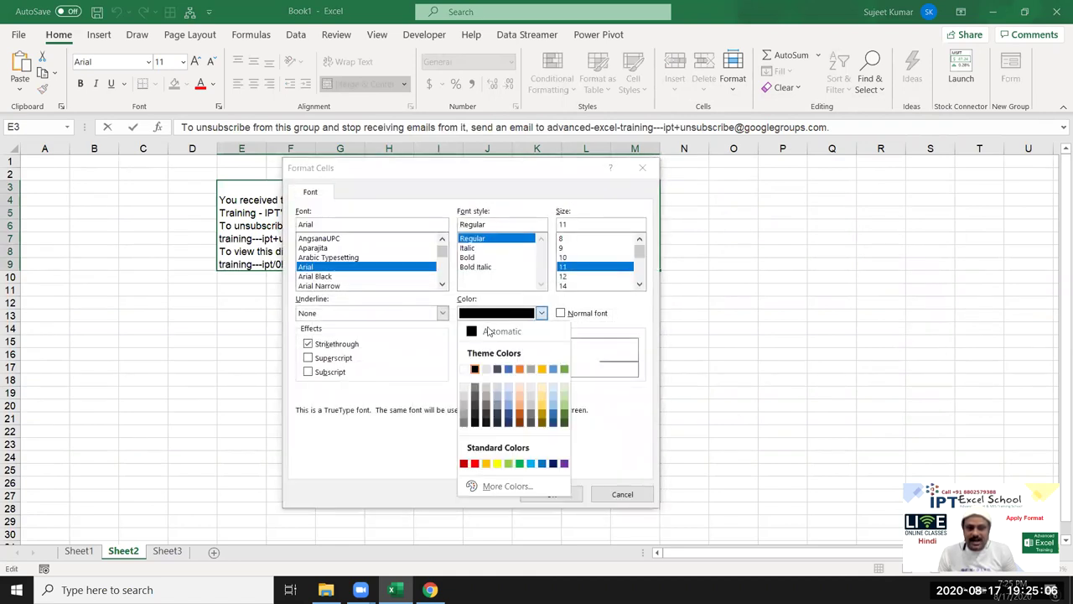
pyautogui.click(475, 464)
pyautogui.click(550, 495)
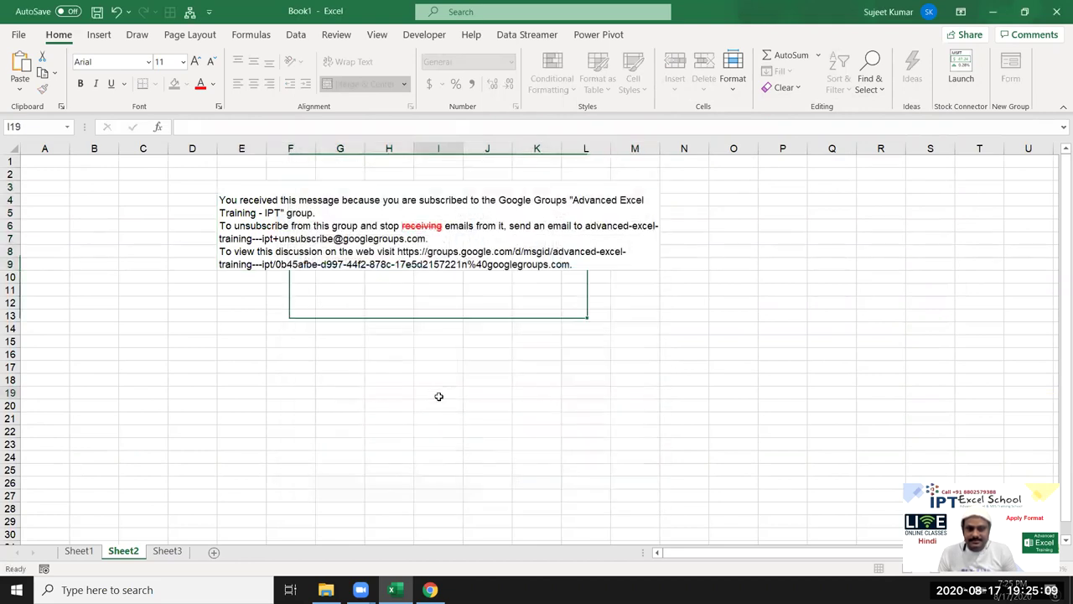
pyautogui.click(438, 396)
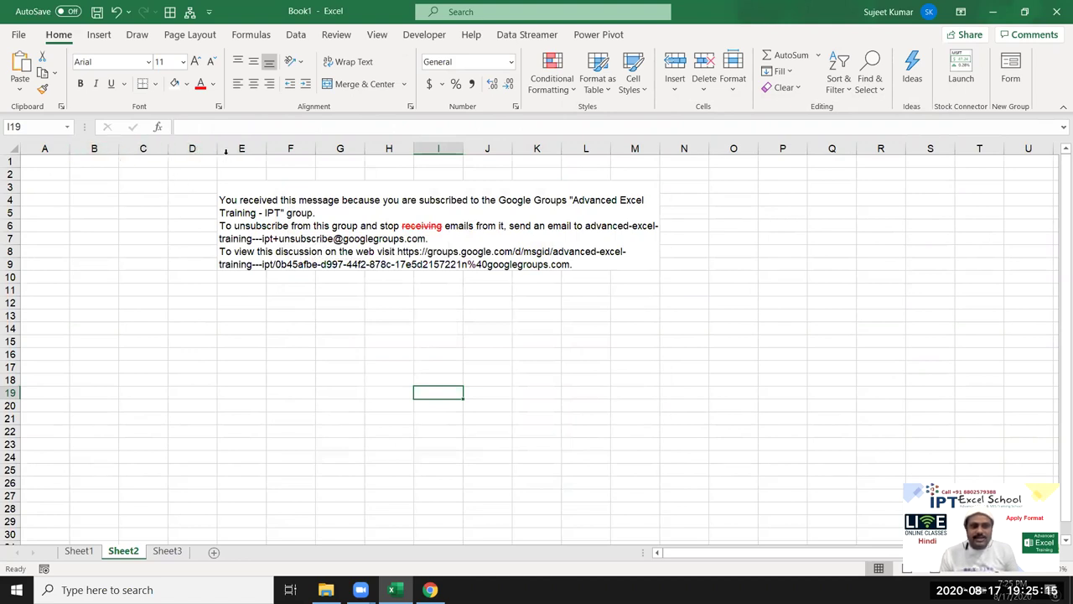
# Type the heading Sales in A1, then 85, 36, 52, 36, 63, 26, 25 in A2:A8
pyautogui.click(67, 164)
pyautogui.write('Sales')
pyautogui.press('Return')
pyautogui.write('85')
pyautogui.press('Return')
pyautogui.write('36')
pyautogui.press('Return')
pyautogui.write('52')
pyautogui.press('Return')
pyautogui.write('36')
pyautogui.press('Return')
pyautogui.write('63')
pyautogui.press('Return')
pyautogui.write('26')
pyautogui.press('Return')
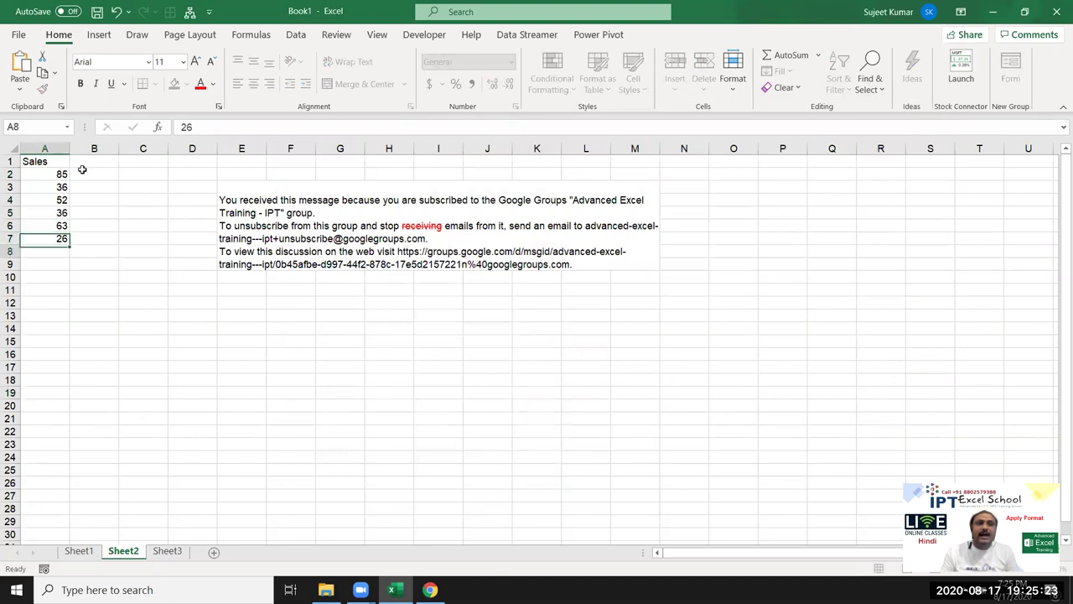
pyautogui.write('25')
pyautogui.press('Return')
# Enter the sales figures 32, 36, 52, 12, 63, 25, 65, 85, 36 into A9:A17
pyautogui.write('32')
pyautogui.press('Return')
pyautogui.write('36')
pyautogui.press('Return')
pyautogui.write('52')
pyautogui.press('Return')
pyautogui.write('12')
pyautogui.press('Return')
pyautogui.write('63')
pyautogui.press('Return')
pyautogui.write('25')
pyautogui.press('Return')
pyautogui.write('65')
pyautogui.press('Return')
pyautogui.write('85')
pyautogui.press('Return')
pyautogui.write('36')
pyautogui.press('Return')
# Enter the remaining figures 56, 23, 63, 25, 63, 12, 36, 65, 26 into A18:A26
pyautogui.write('56')
pyautogui.press('Return')
pyautogui.write('23')
pyautogui.press('Return')
pyautogui.write('63')
pyautogui.press('Return')
pyautogui.write('25')
pyautogui.press('Return')
pyautogui.write('63')
pyautogui.press('Return')
pyautogui.write('12')
pyautogui.press('Return')
pyautogui.write('36')
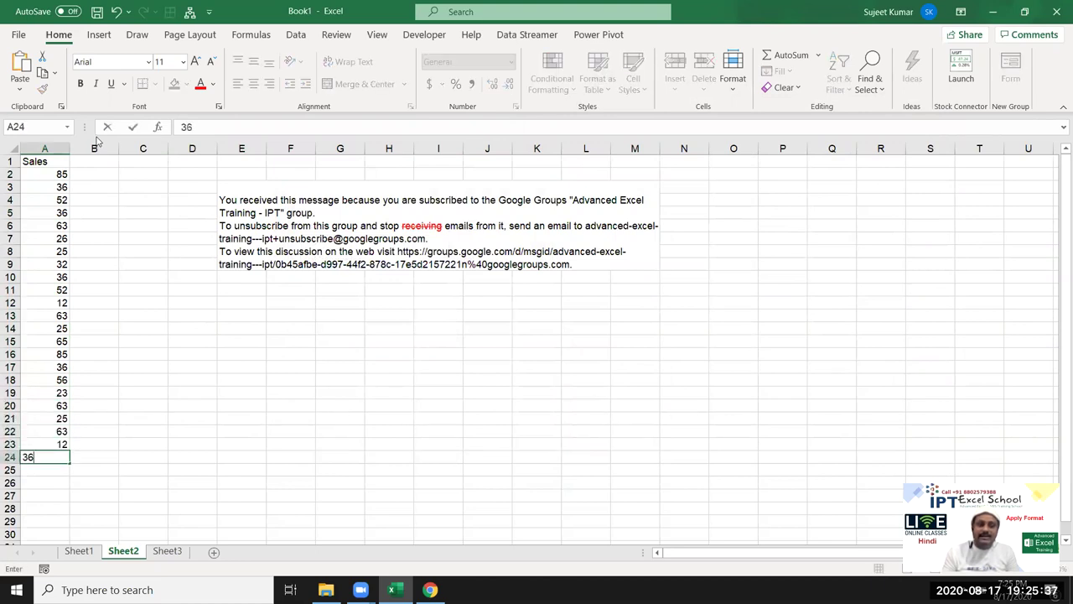
pyautogui.press('Return')
pyautogui.write('65')
pyautogui.press('Return')
pyautogui.write('26')
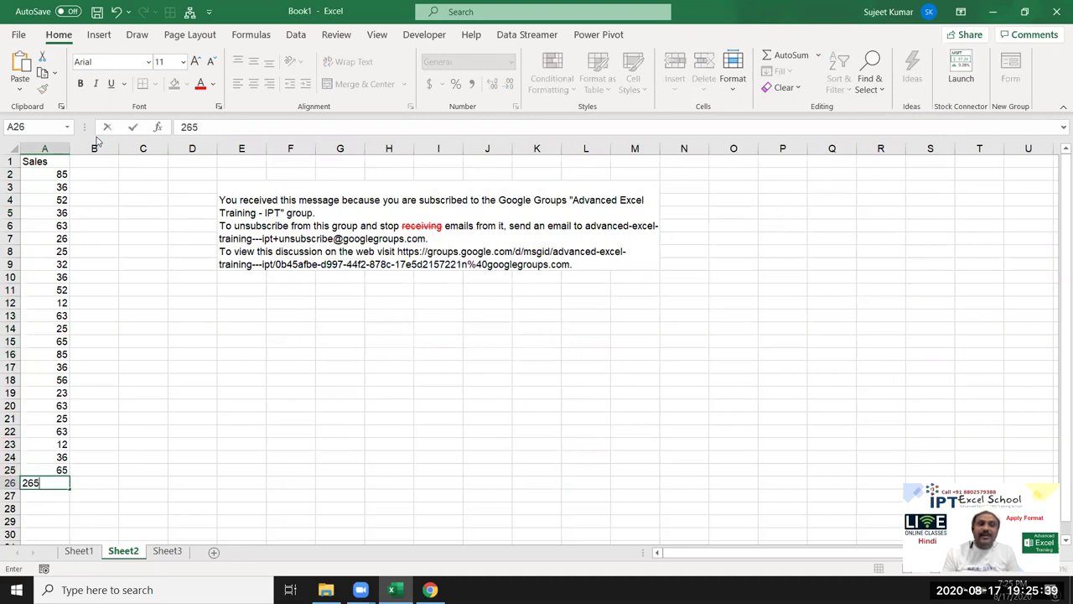
pyautogui.press('Return')
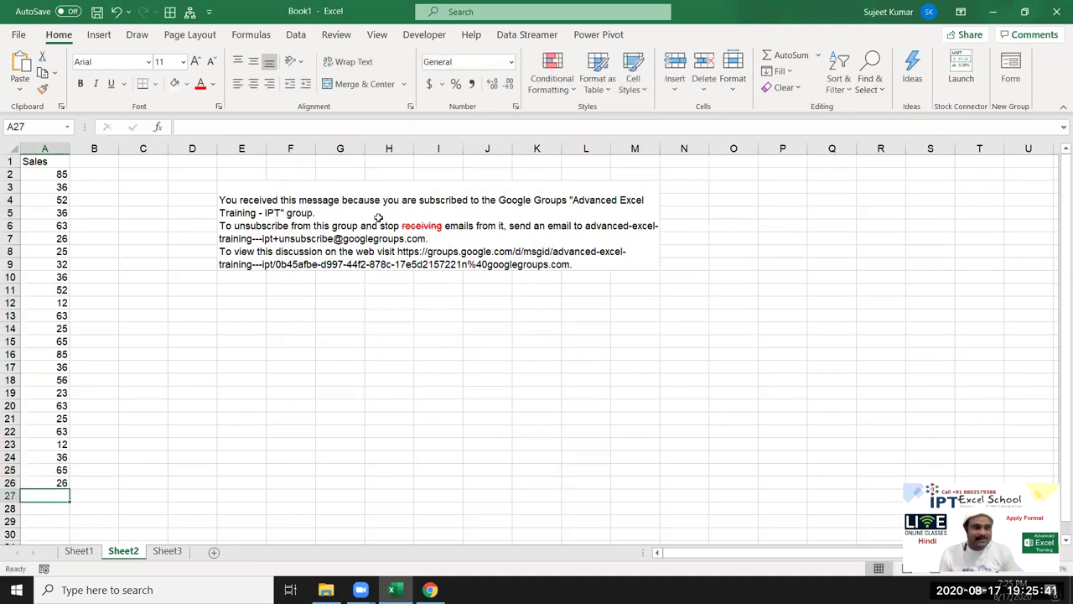
# Fill cells A7 (26), A15 (65) and A22 (63) with red
pyautogui.click(48, 239)
pyautogui.keyDown('ctrl'); pyautogui.click(63, 341); pyautogui.keyUp('ctrl')
pyautogui.keyDown('ctrl'); pyautogui.click(62, 431); pyautogui.keyUp('ctrl')
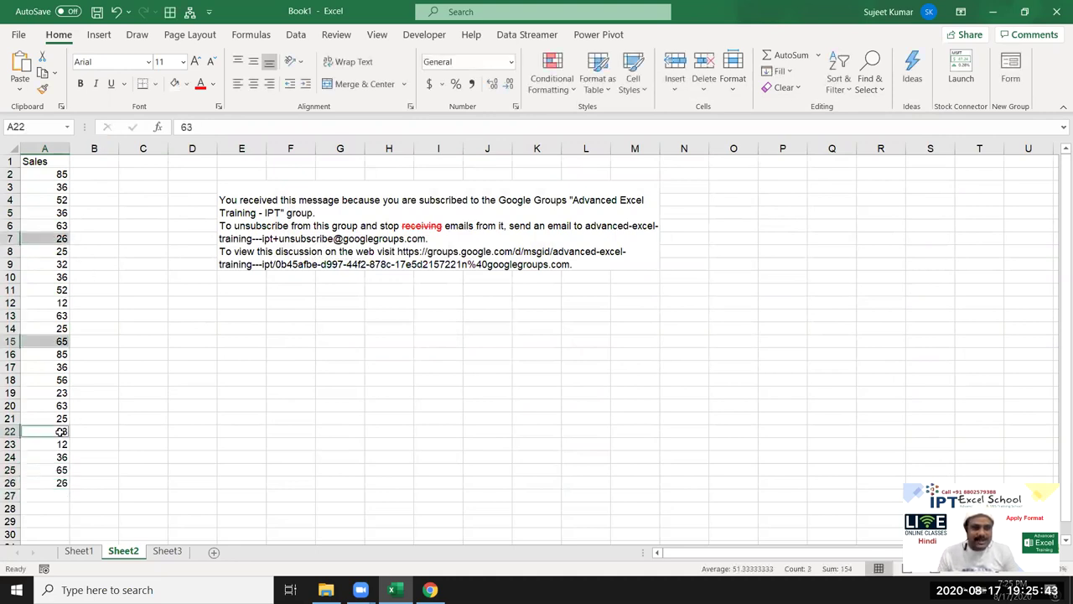
pyautogui.click(187, 86)
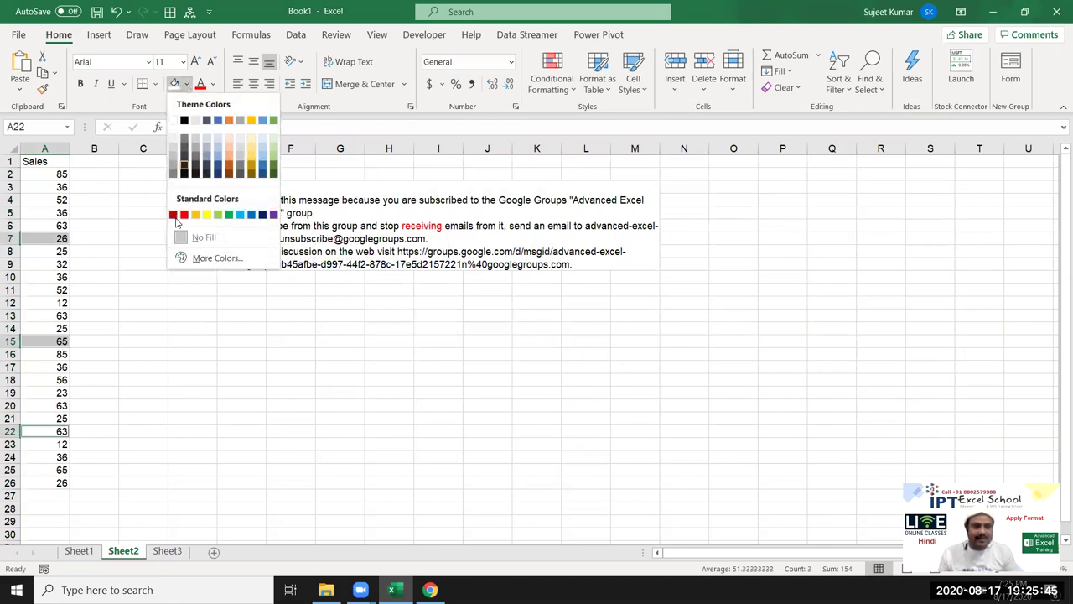
pyautogui.click(184, 213)
pyautogui.click(194, 285)
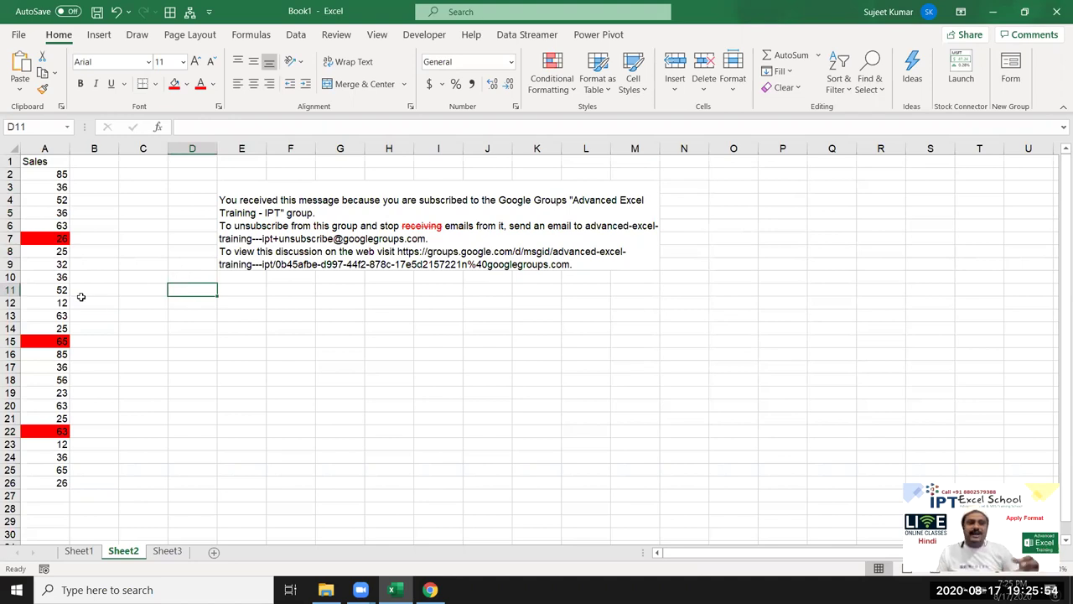
# Select the red cell A7, then cells B7 and B15 beside the red values
pyautogui.click(61, 240)
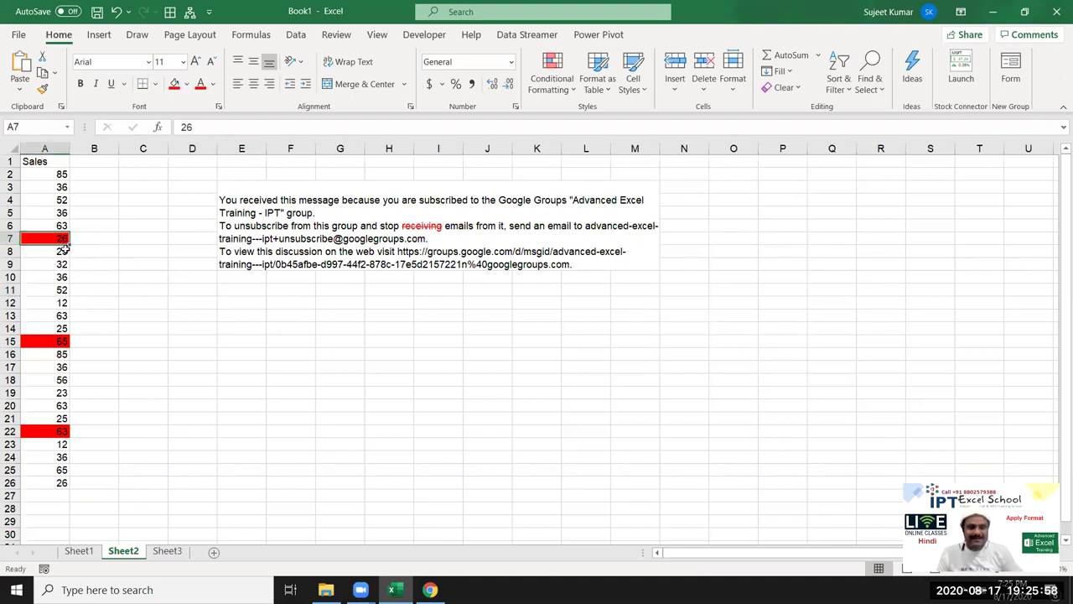
pyautogui.click(107, 240)
pyautogui.click(102, 347)
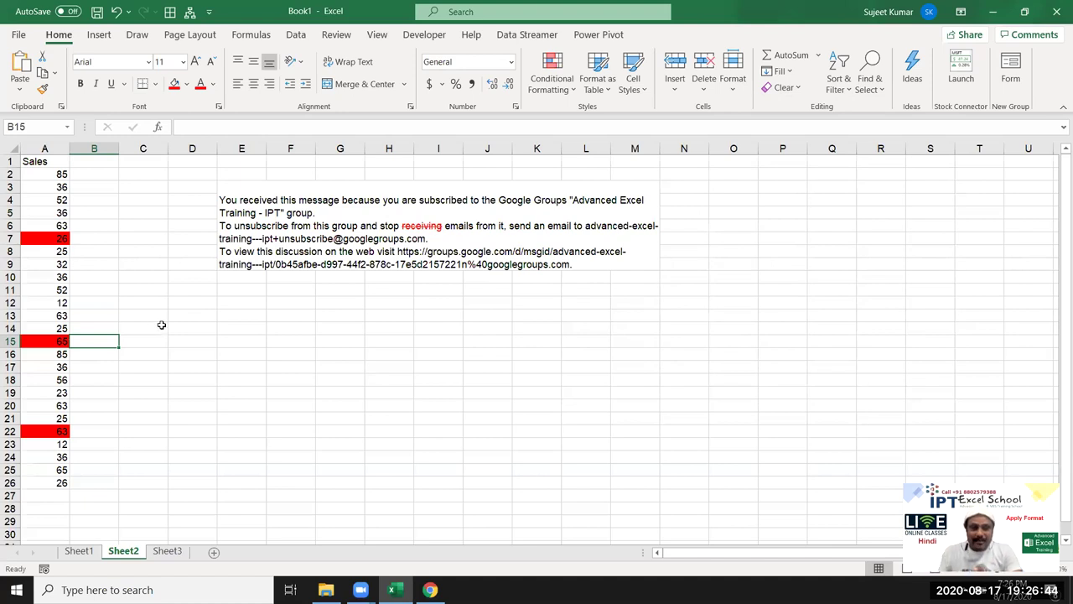
pyautogui.click(115, 238)
pyautogui.doubleClick(114, 237)
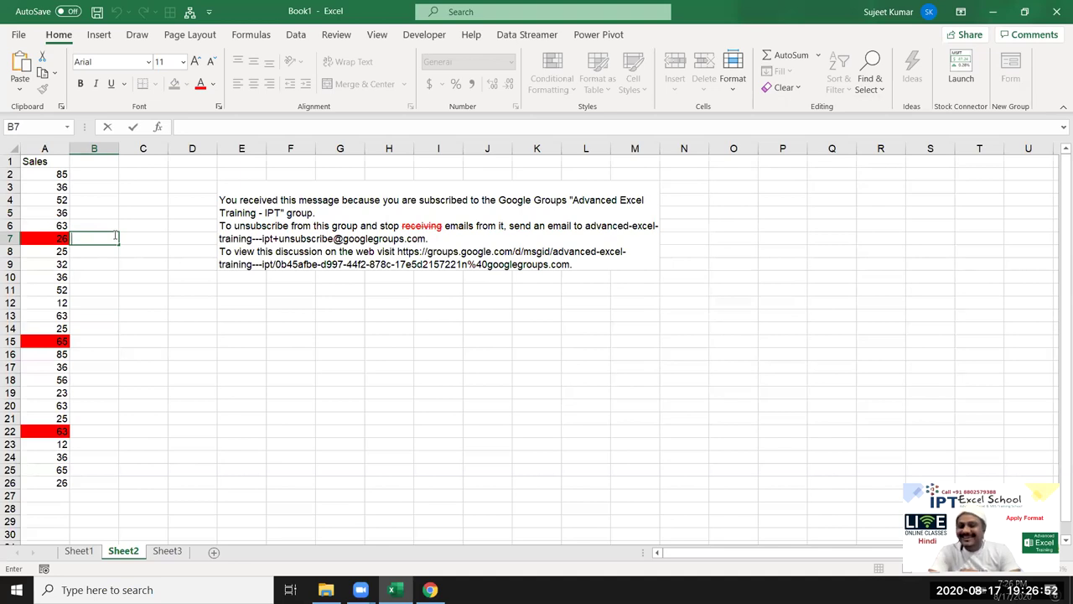
pyautogui.press('Escape')
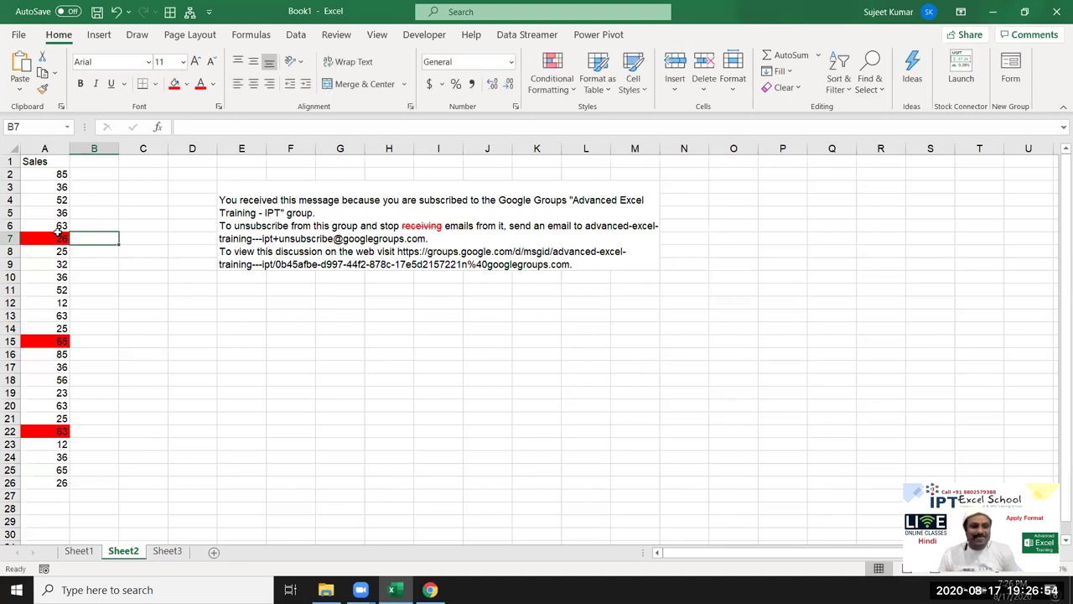
# Paint A5:A6's plain formatting down column A, clearing the red fills on A7, A15 and A22
pyautogui.moveTo(45, 225); pyautogui.dragTo(45, 213)
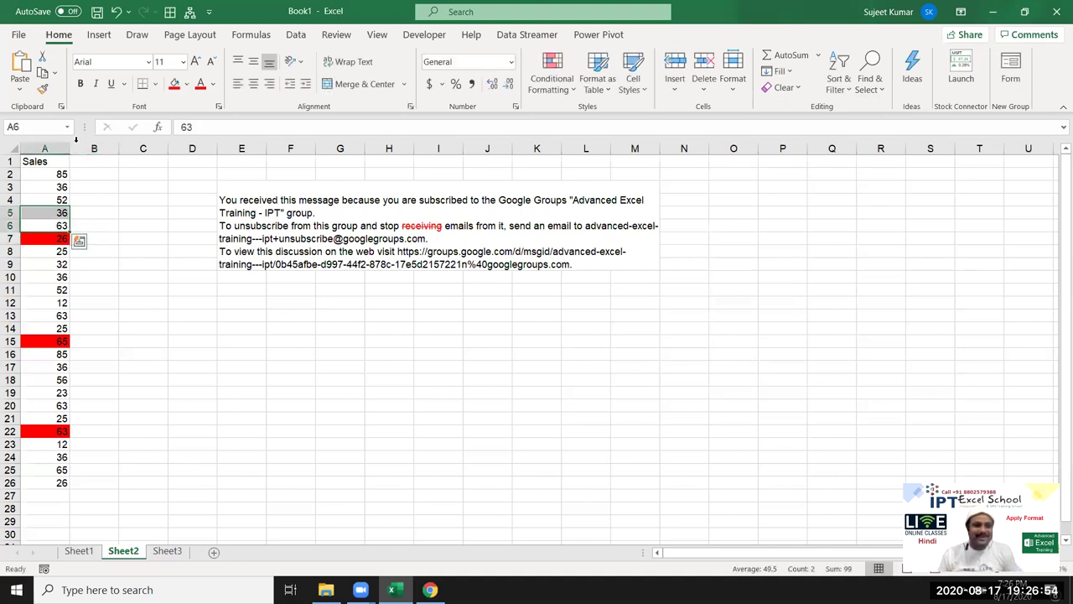
pyautogui.click(41, 89)
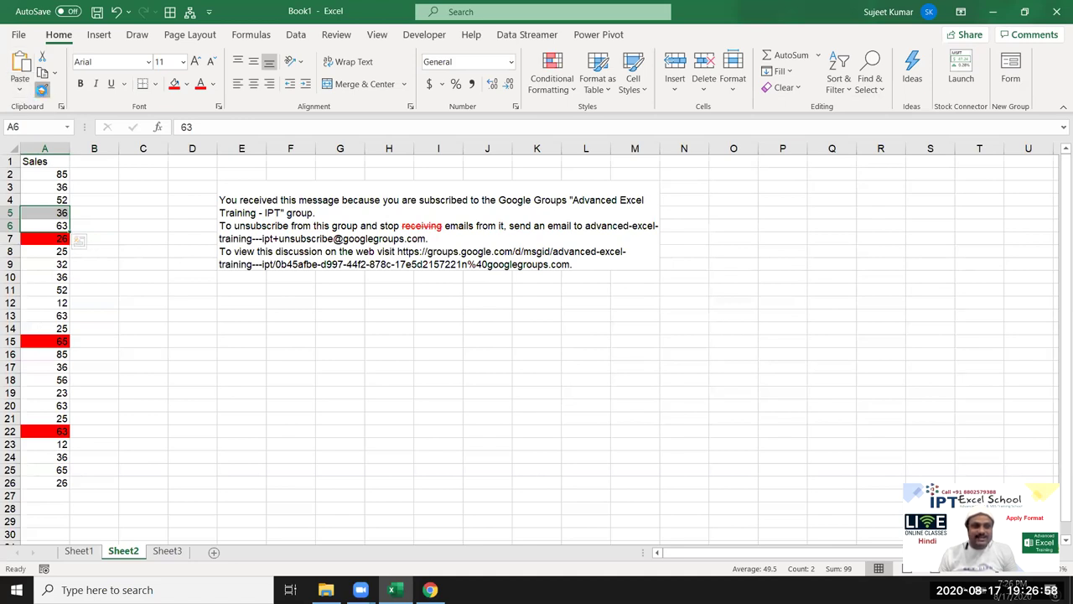
pyautogui.moveTo(46, 217); pyautogui.dragTo(46, 482)
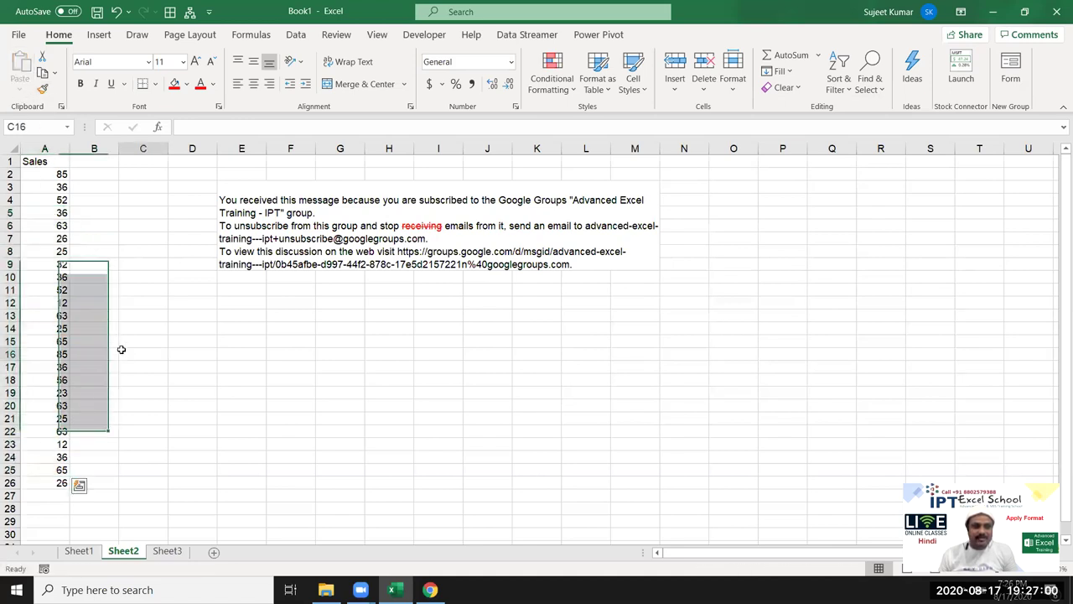
pyautogui.click(75, 222)
pyautogui.click(50, 238)
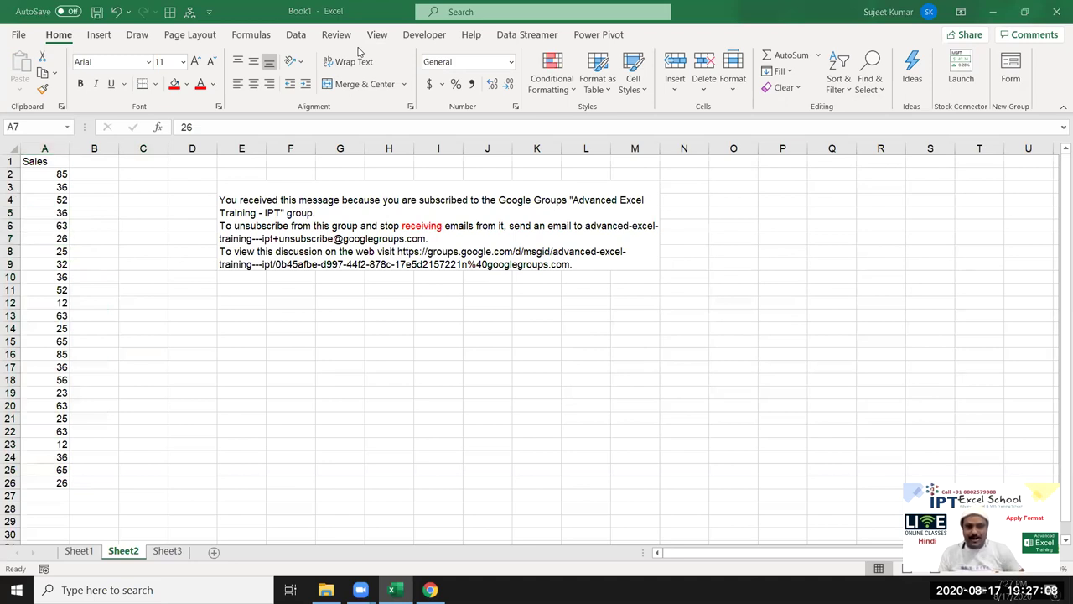
pyautogui.moveTo(46, 216); pyautogui.dragTo(52, 233)
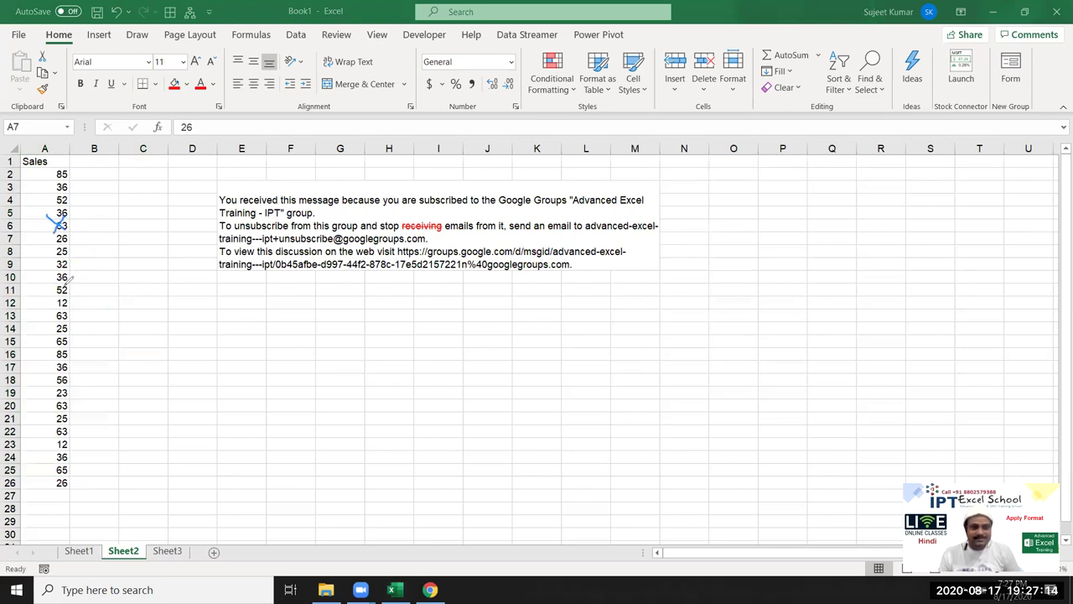
pyautogui.moveTo(60, 282)
pyautogui.mouseDown()
pyautogui.moveTo(47, 295)
pyautogui.moveTo(66, 295)
pyautogui.mouseUp()
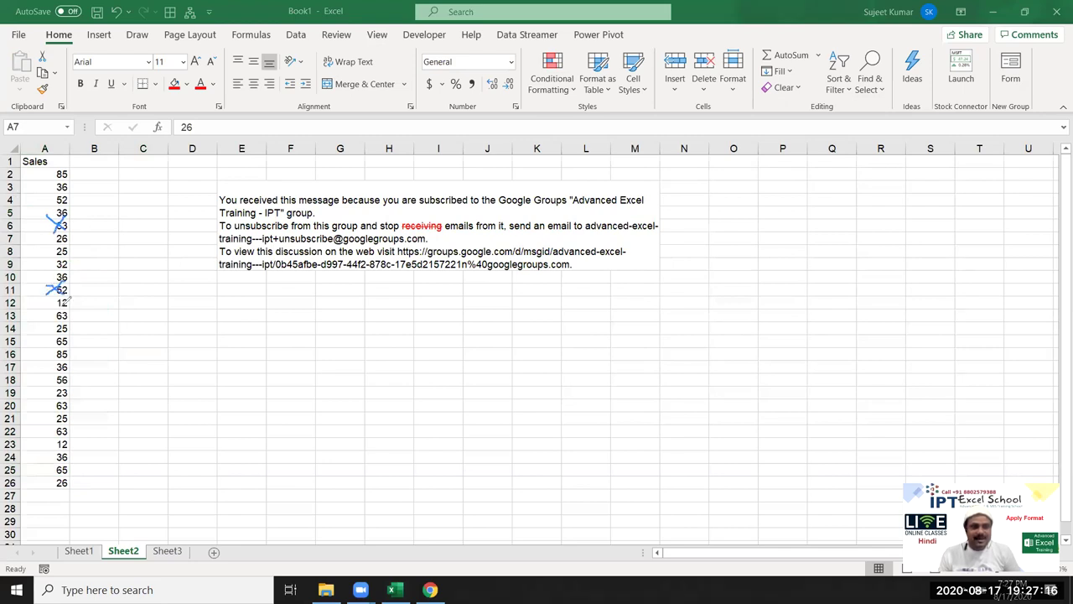
pyautogui.moveTo(59, 347); pyautogui.dragTo(59, 342)
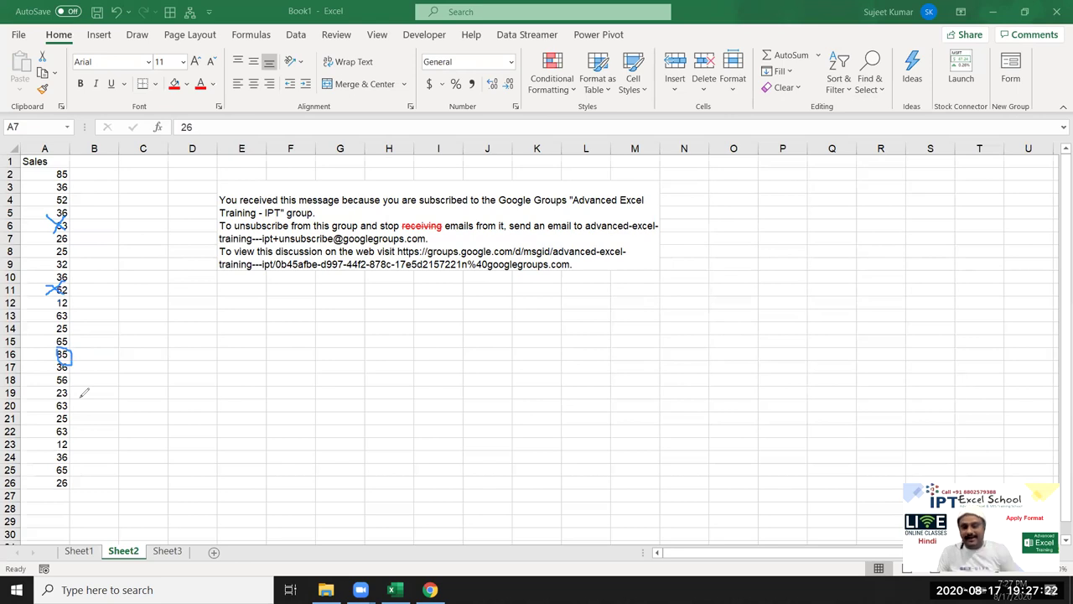
pyautogui.moveTo(54, 402)
pyautogui.mouseDown()
pyautogui.moveTo(70, 400)
pyautogui.moveTo(52, 413)
pyautogui.mouseUp()
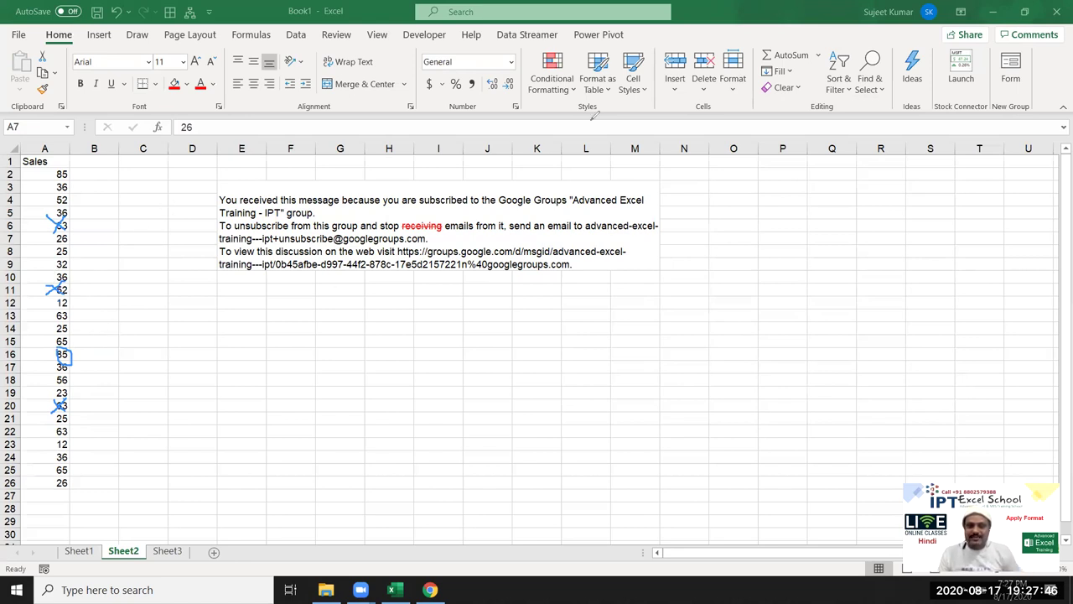
# Insert an empty column before Sales and autofit the Sales column width
pyautogui.press('e')
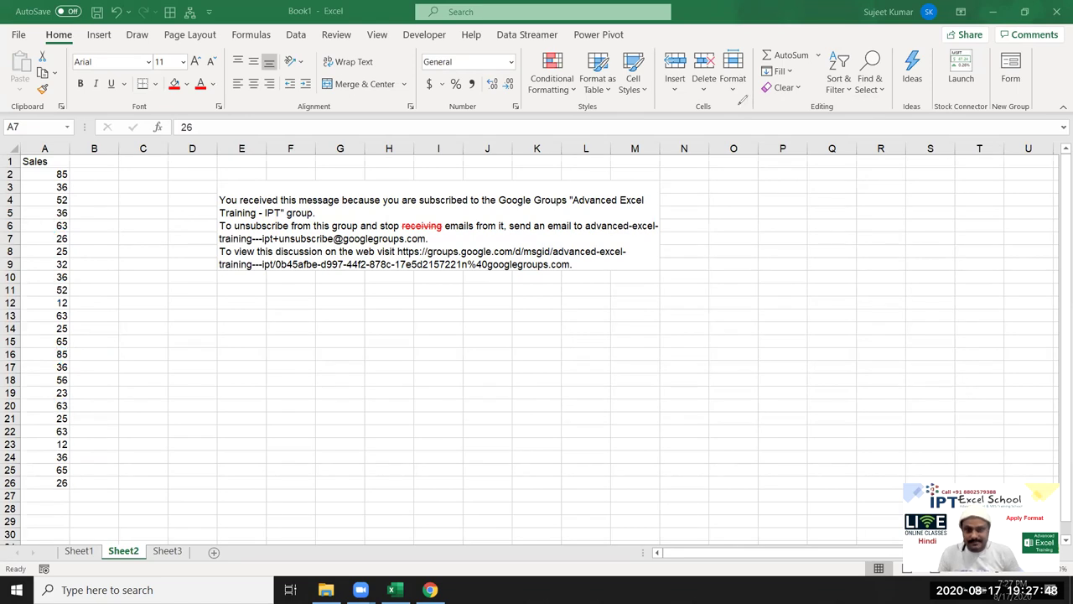
pyautogui.click(43, 148)
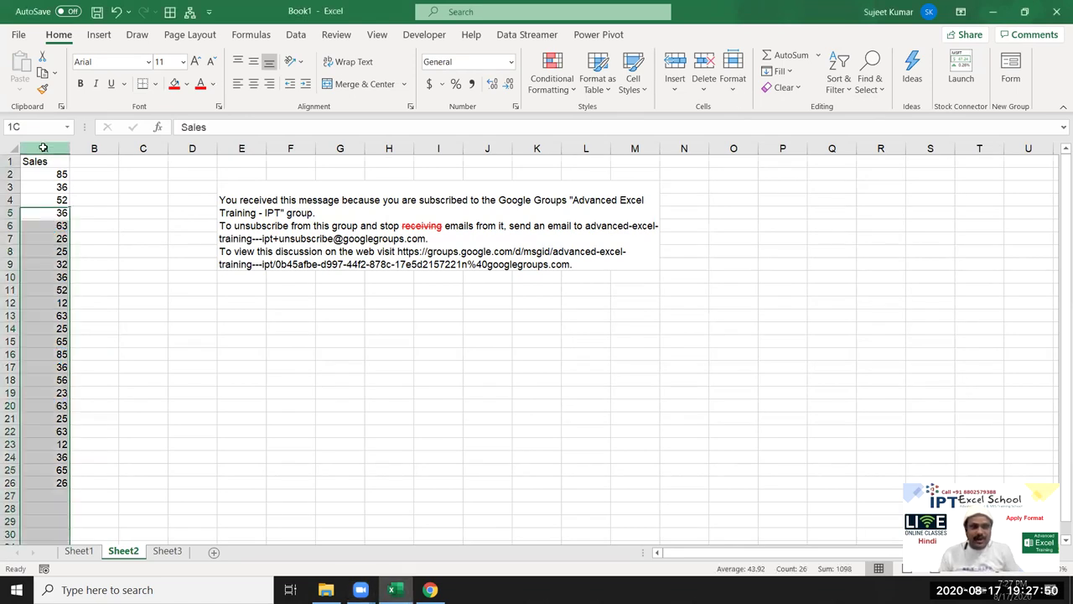
pyautogui.hotkey('ctrl', 'shift', '+')
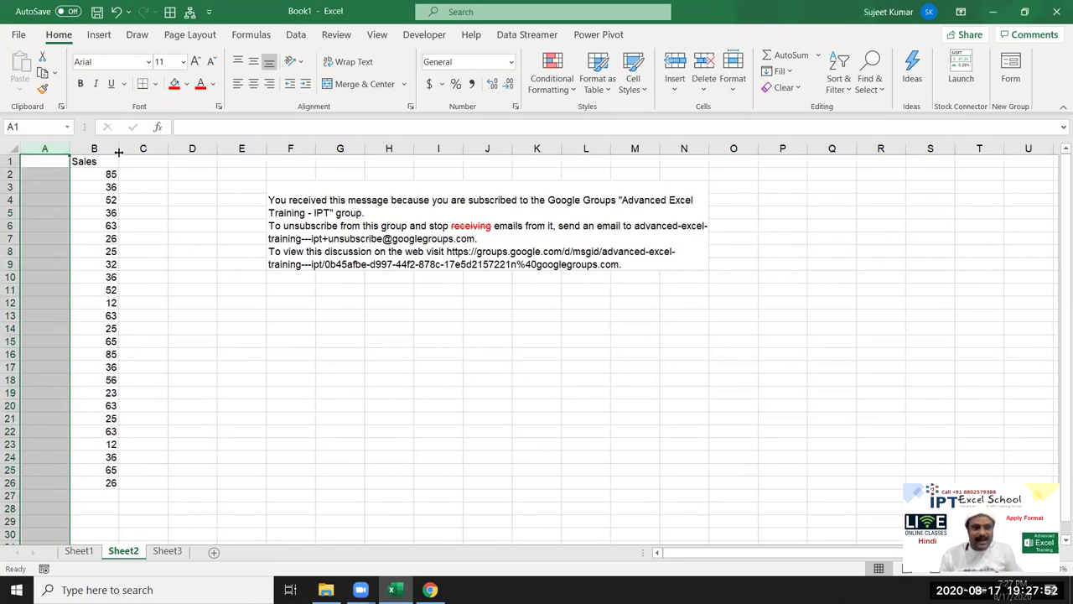
pyautogui.doubleClick(119, 149)
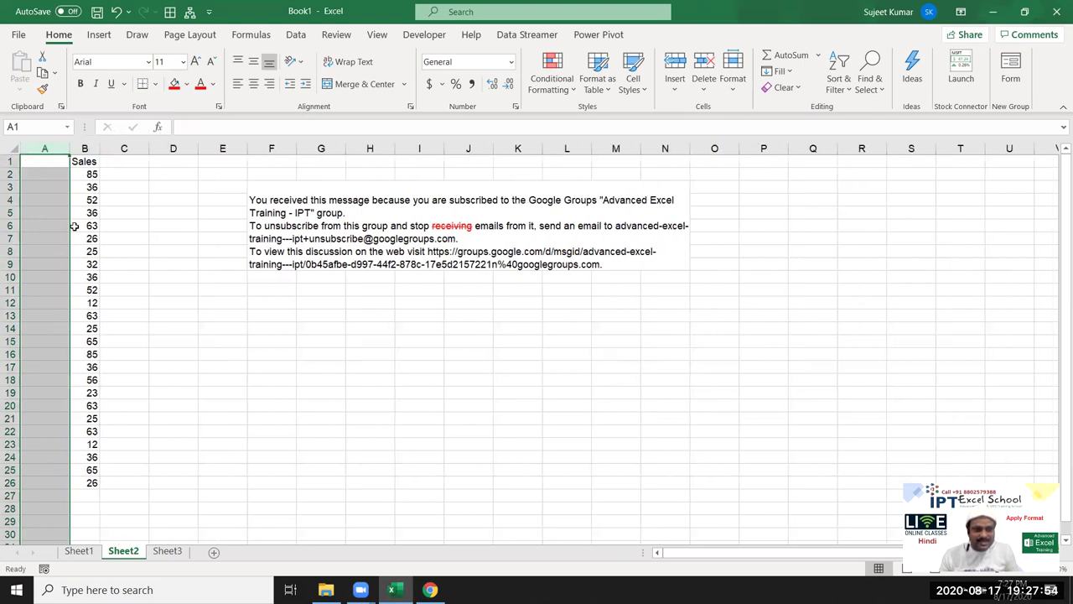
# Cross out B4 (52) with red double-line borders on both diagonals
pyautogui.click(83, 199)
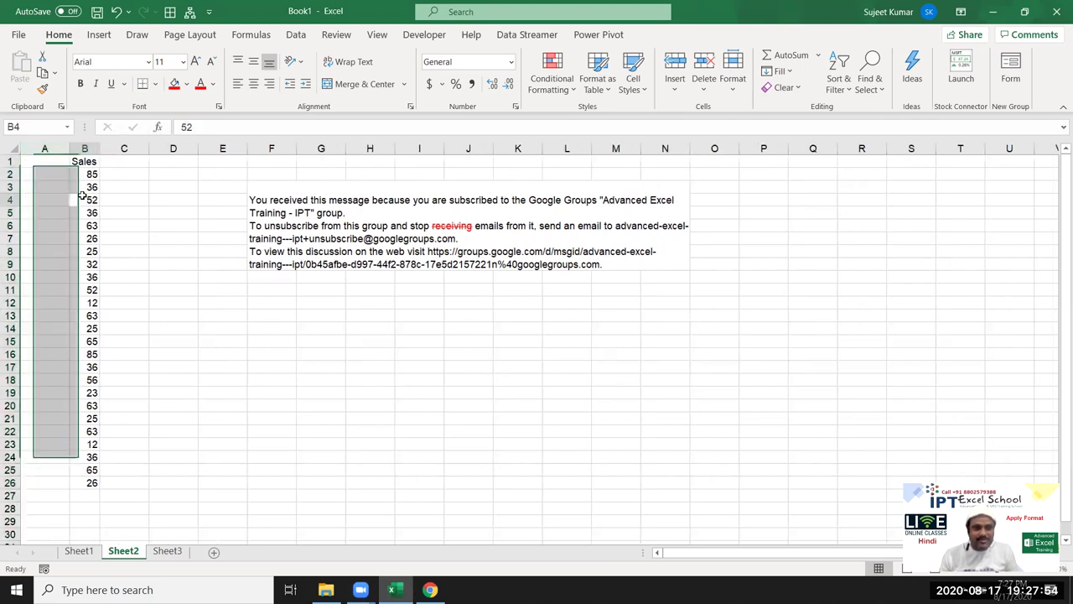
pyautogui.click(514, 107)
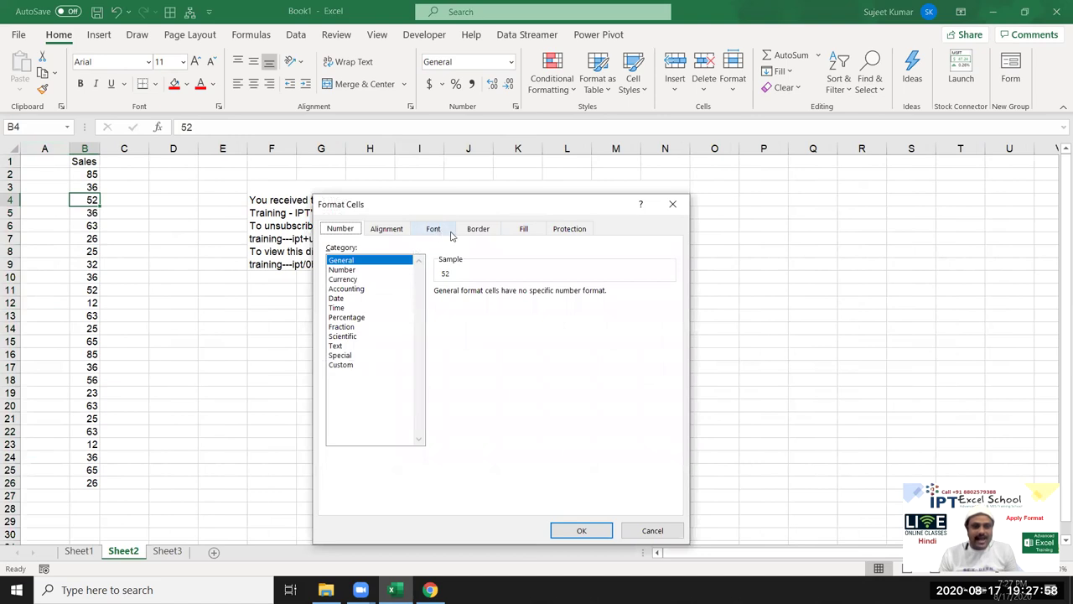
pyautogui.click(474, 231)
pyautogui.click(373, 384)
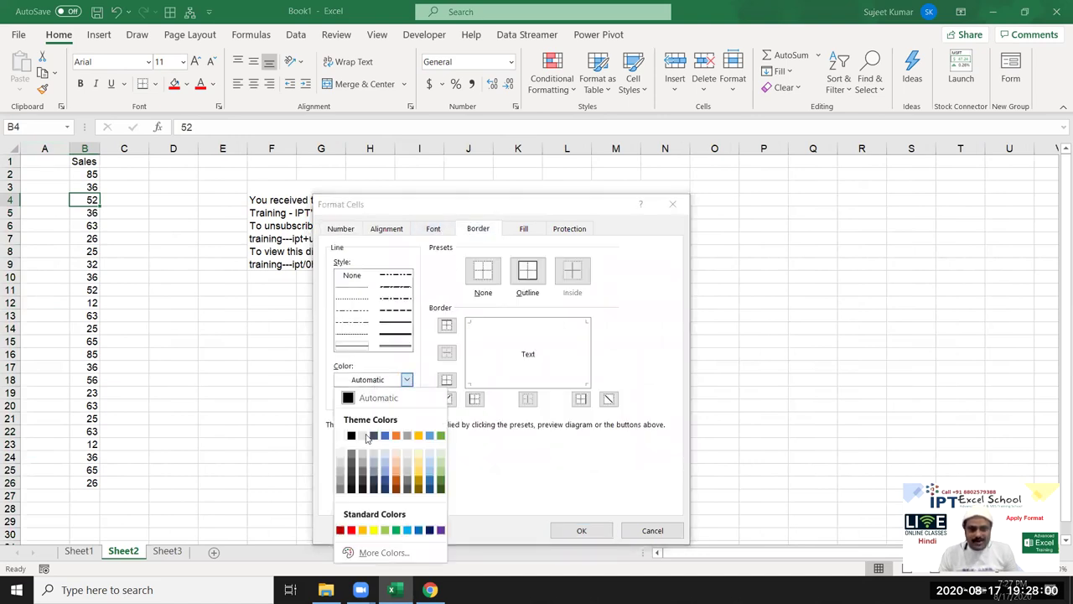
pyautogui.click(352, 529)
pyautogui.click(392, 343)
pyautogui.click(445, 400)
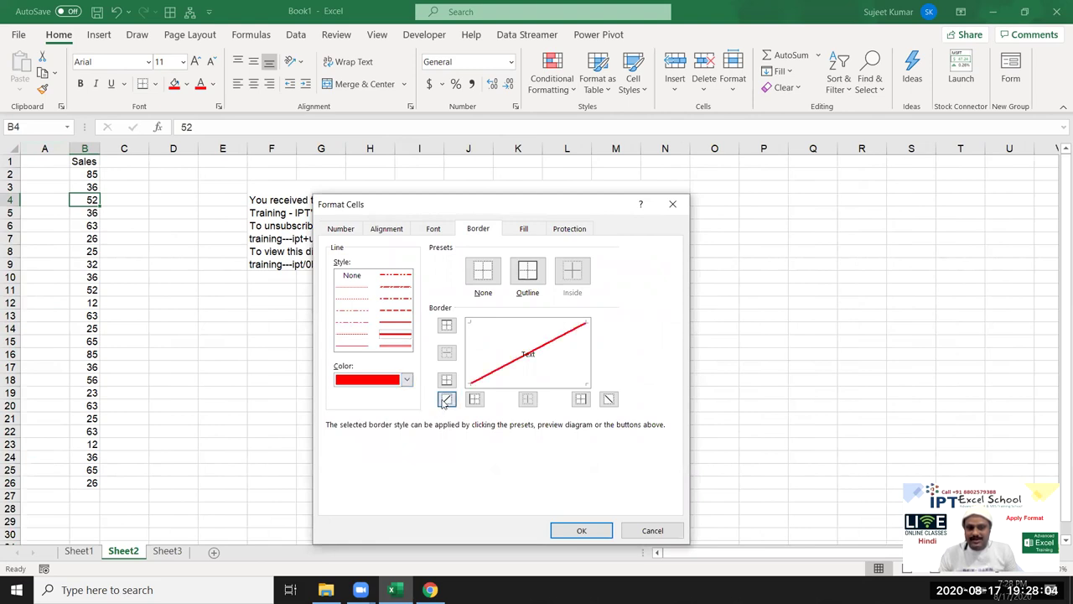
pyautogui.click(608, 400)
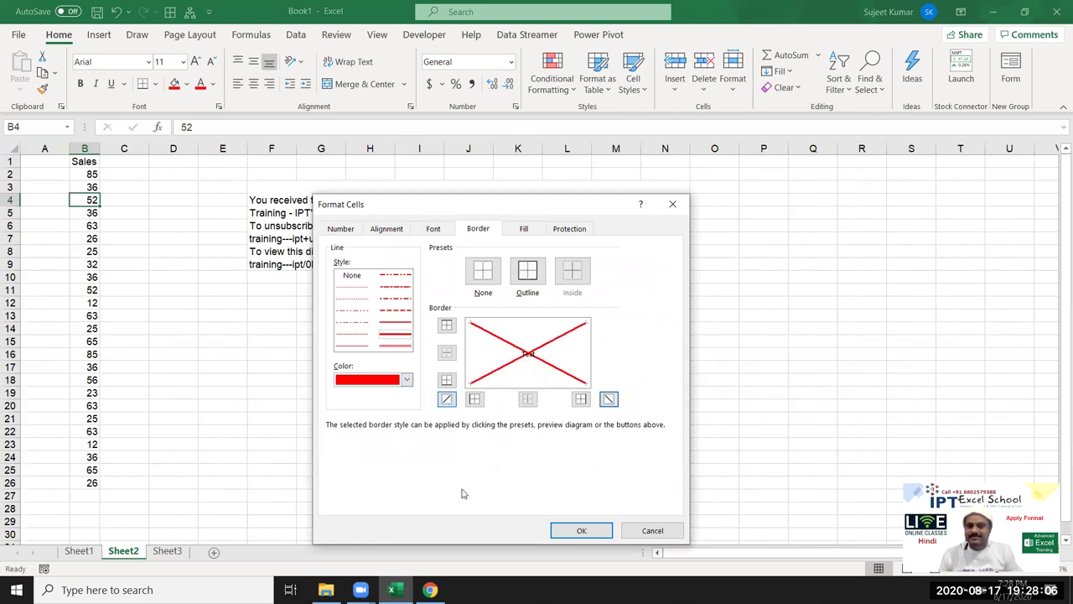
pyautogui.click(578, 531)
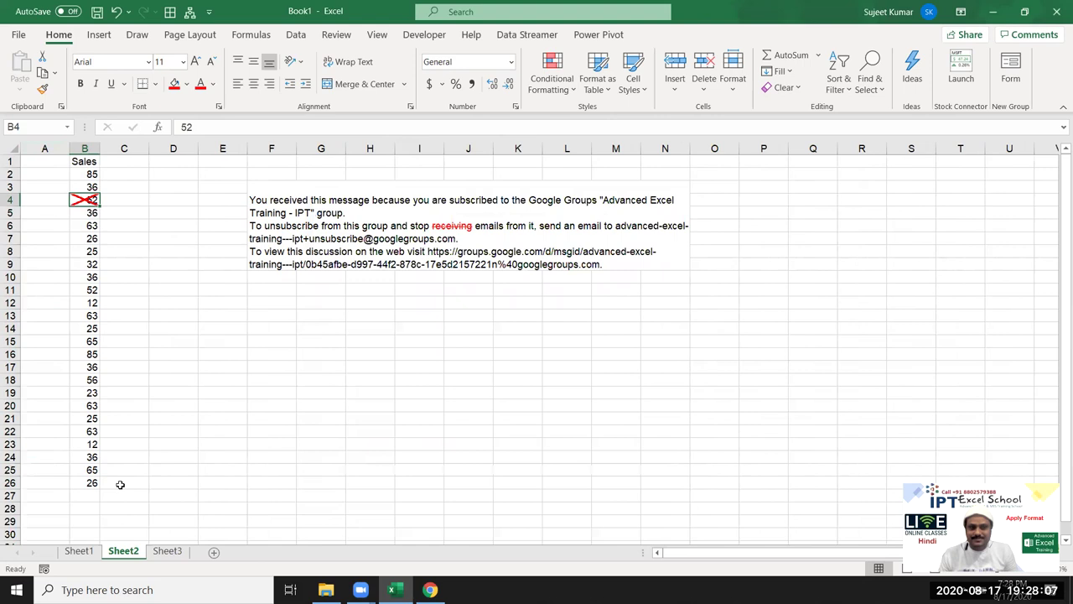
pyautogui.click(119, 420)
pyautogui.click(76, 259)
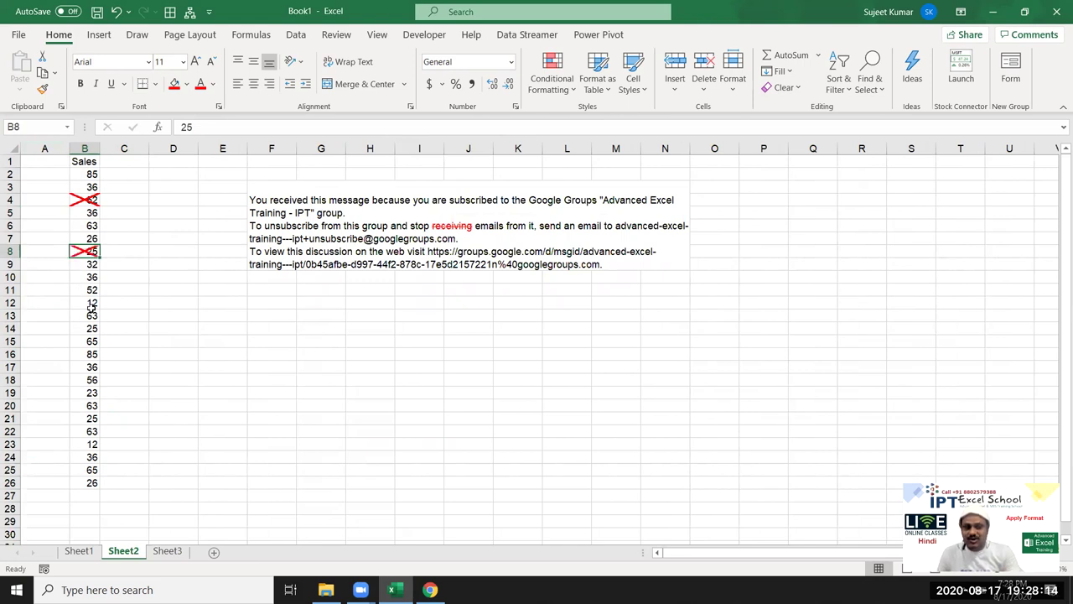
# Repeat the red diagonal cross on B16, B23 and B12
pyautogui.click(84, 352)
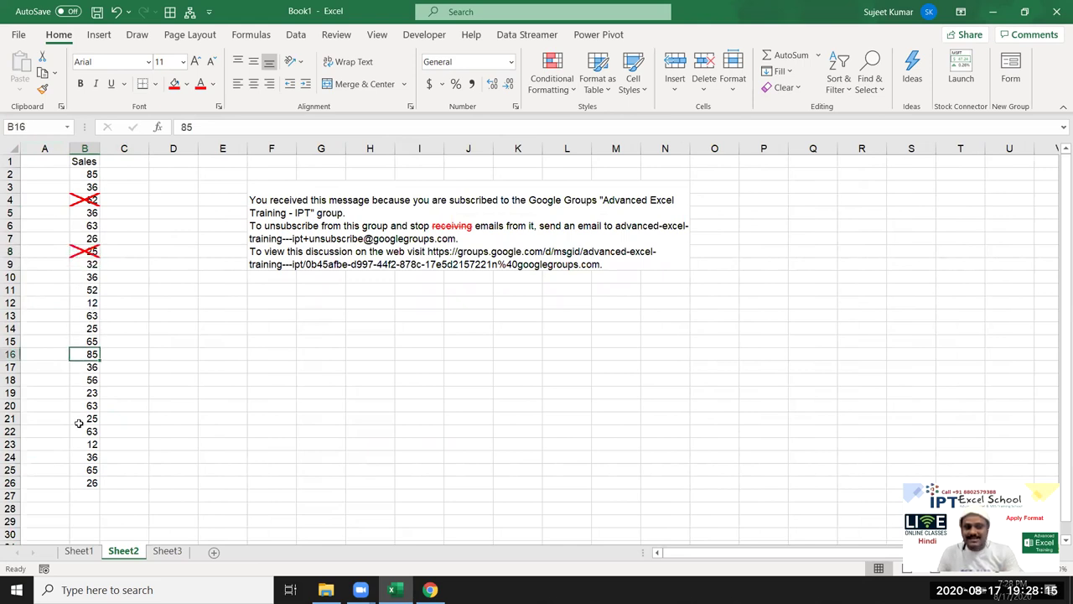
pyautogui.click(275, 342)
pyautogui.write('F4')
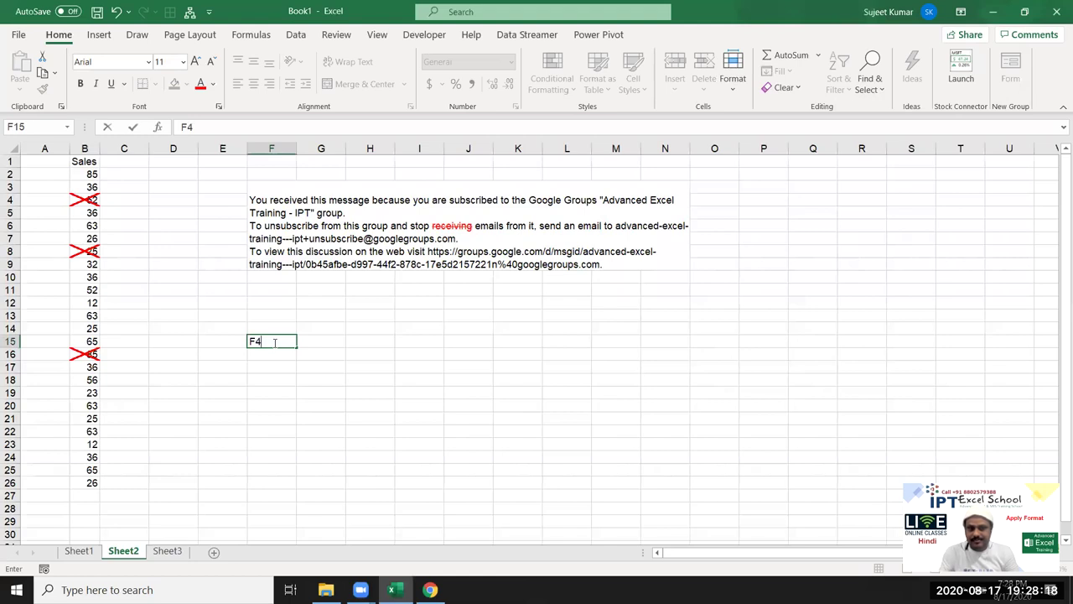
pyautogui.press('Escape')
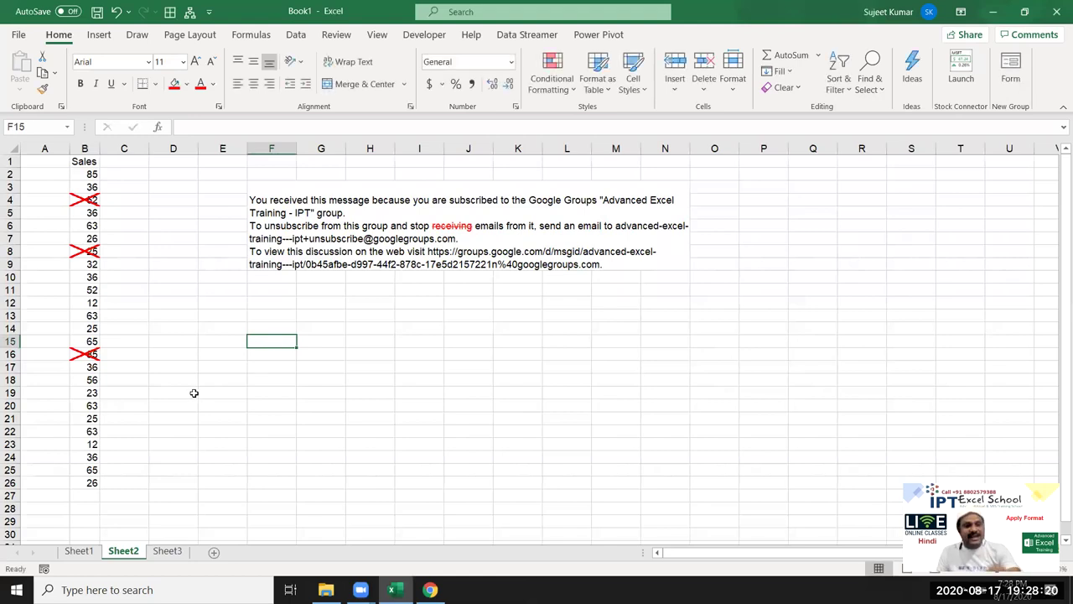
pyautogui.click(88, 443)
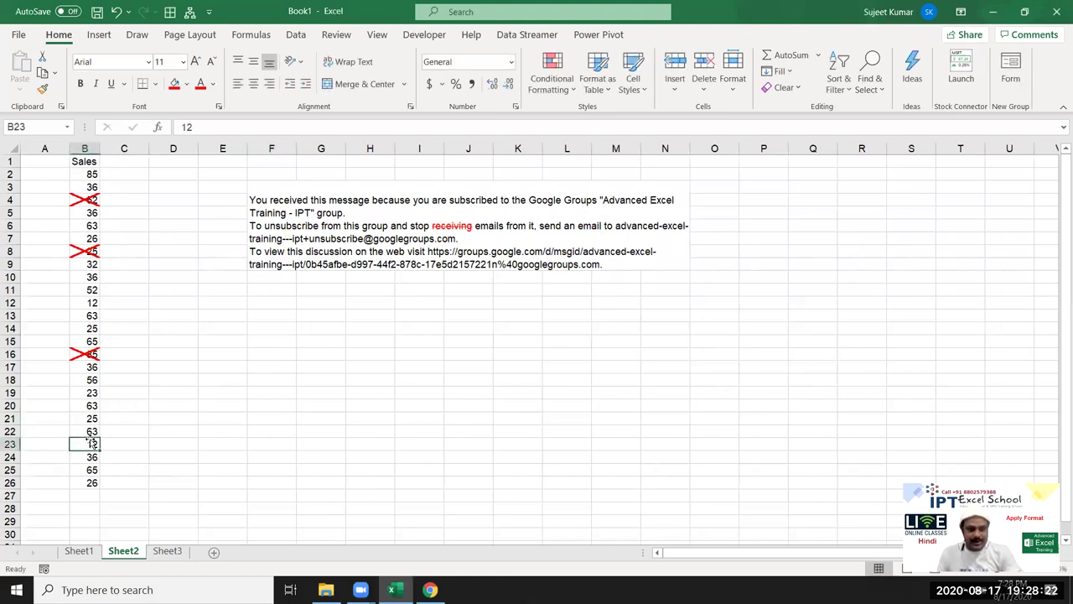
pyautogui.hotkey('ctrl', 'shift', 'x')
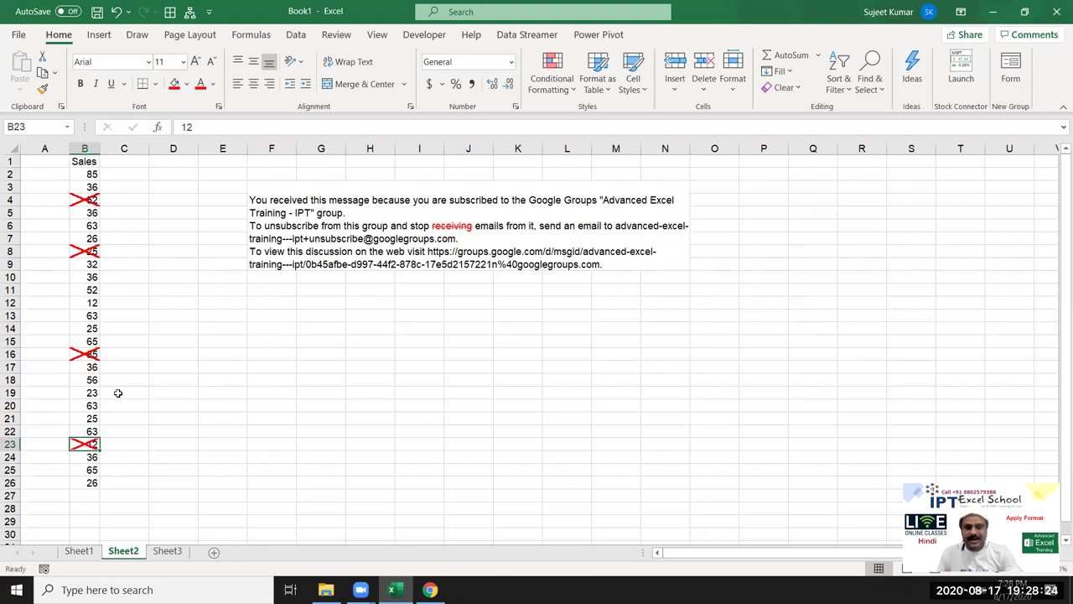
pyautogui.click(87, 300)
pyautogui.hotkey('ctrl', 'shift', 'x')
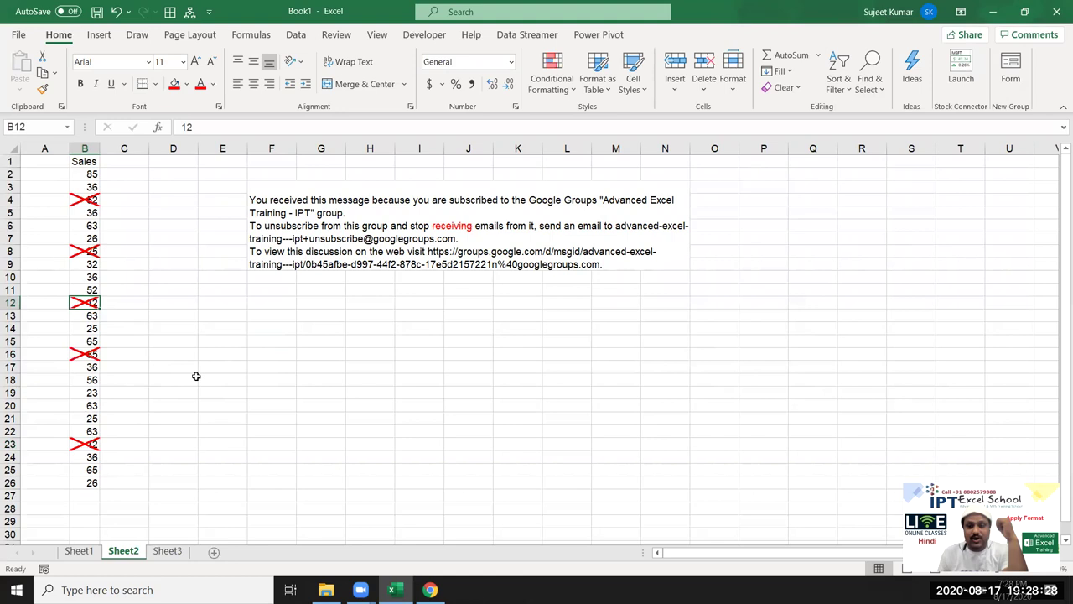
# Give B10 (36) a thick light-green tick border: left edge plus rising diagonal
pyautogui.click(84, 276)
pyautogui.rightClick(84, 276)
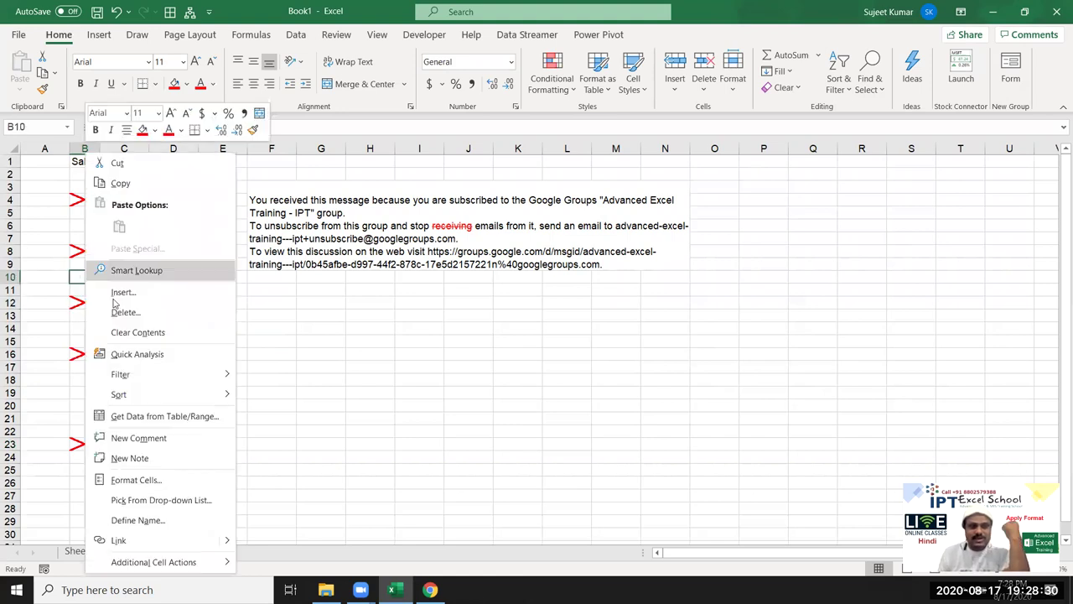
pyautogui.click(153, 480)
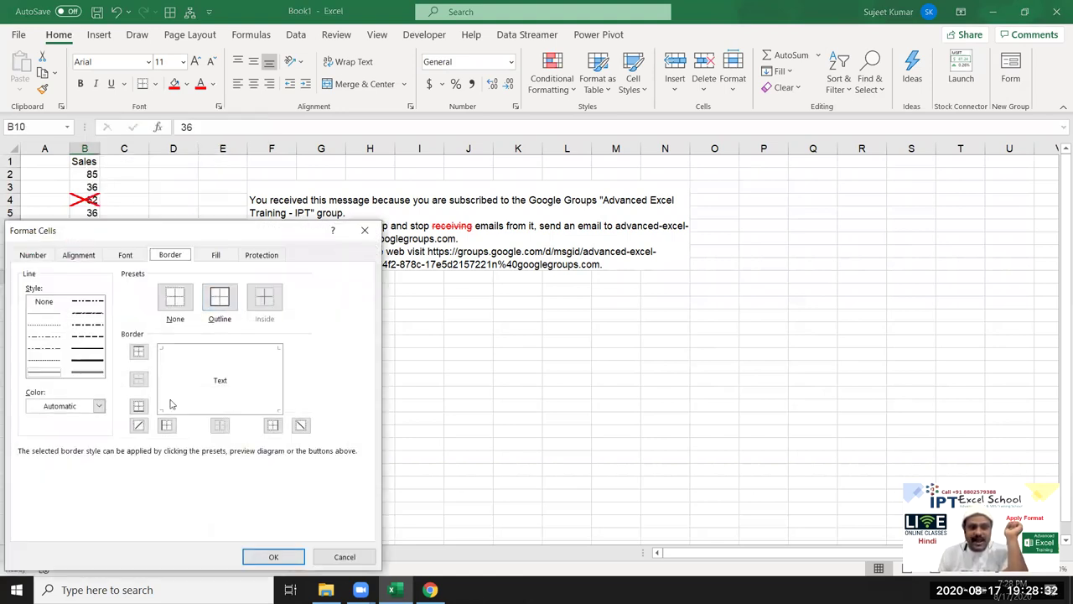
pyautogui.click(75, 406)
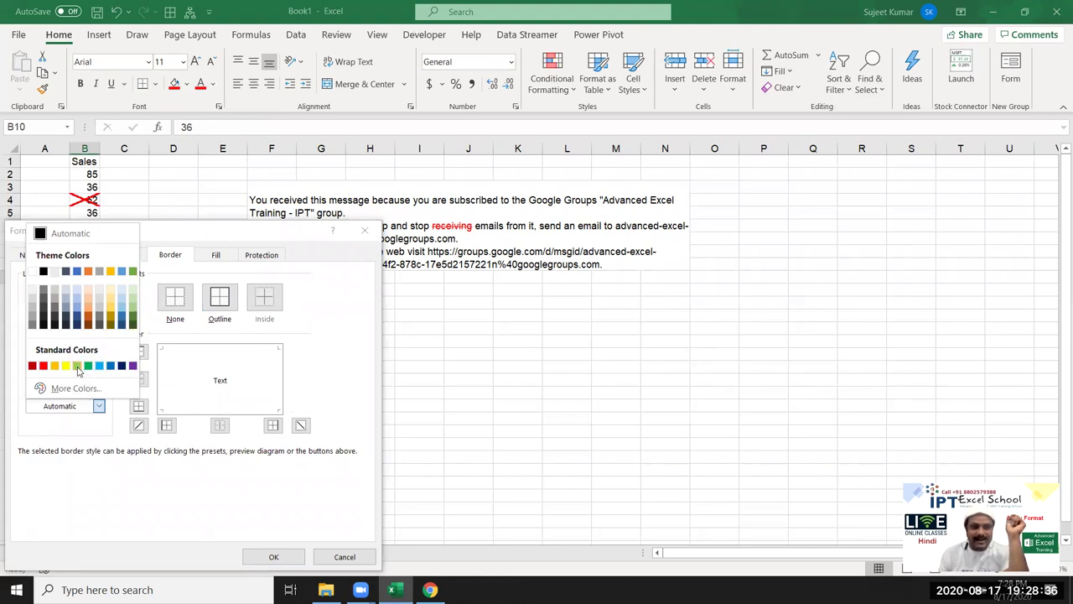
pyautogui.click(77, 366)
pyautogui.click(90, 362)
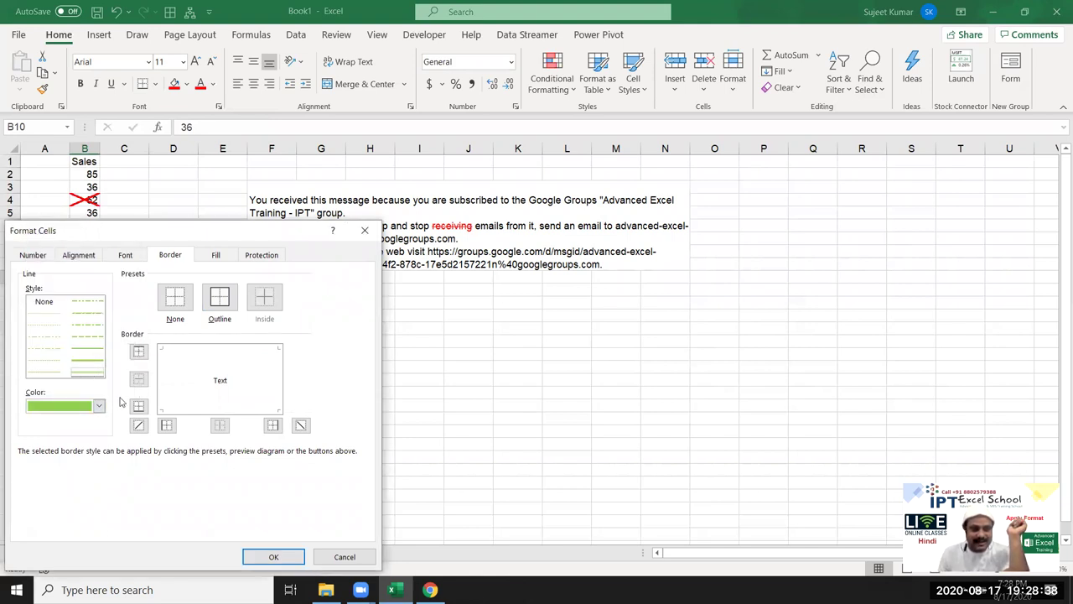
pyautogui.click(165, 428)
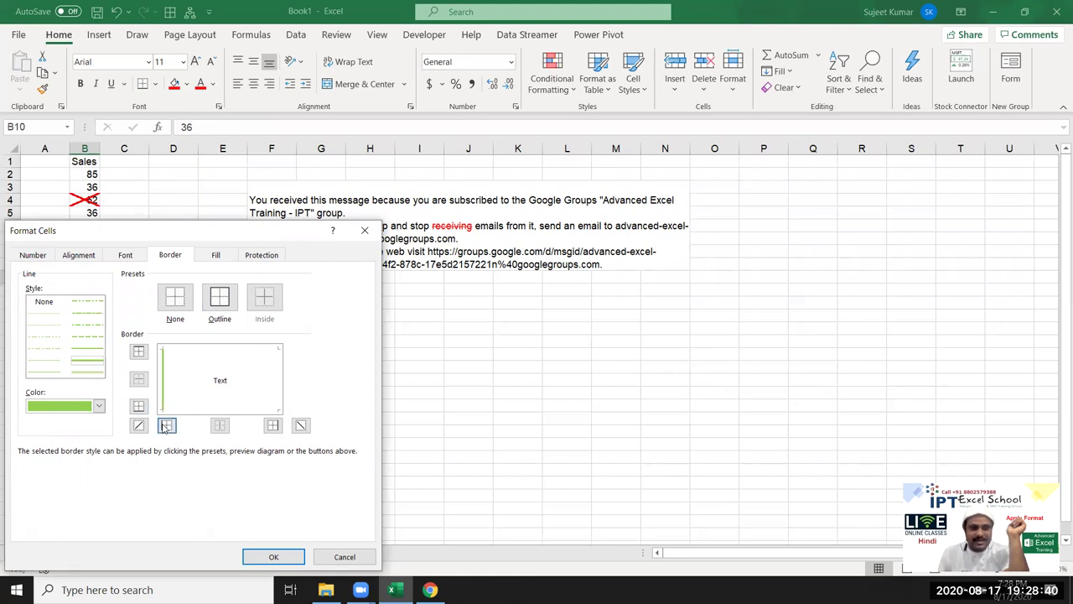
pyautogui.click(138, 428)
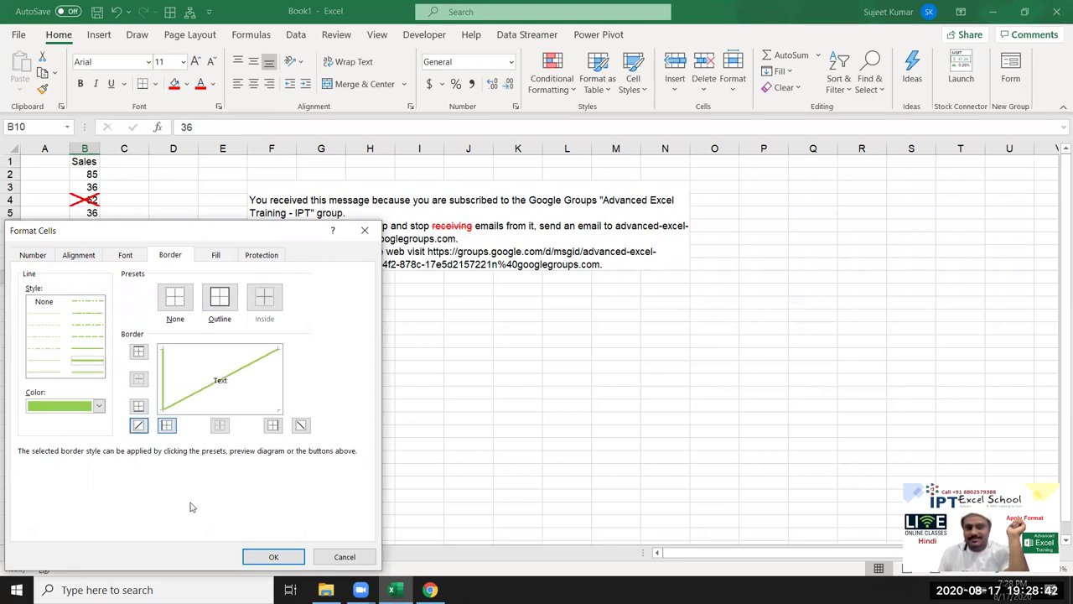
pyautogui.click(274, 557)
pyautogui.click(108, 430)
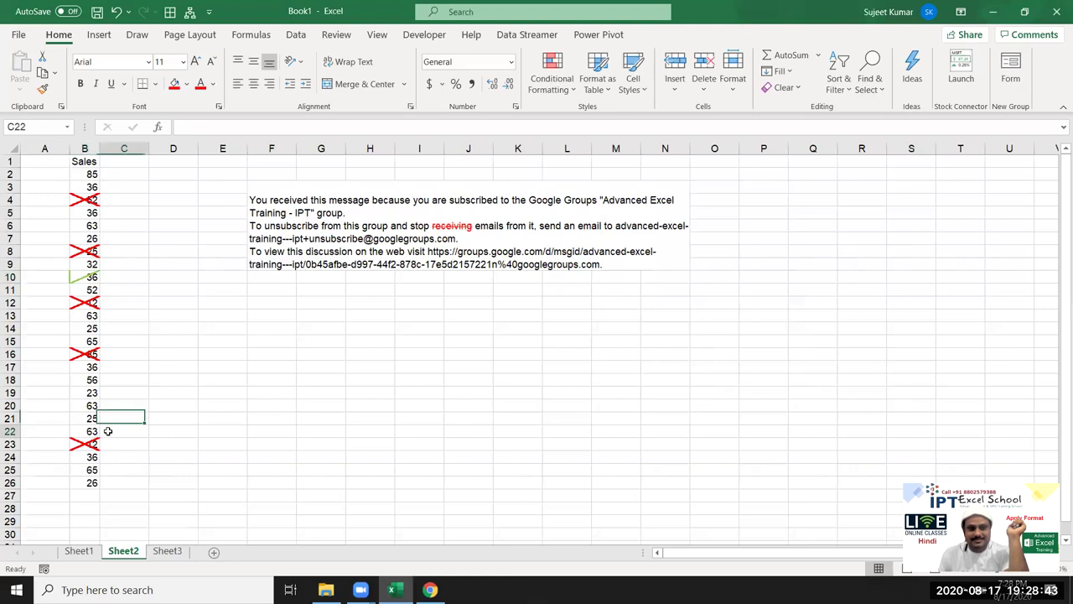
# Repeat the green tick borders on B19 (23) and B26 (26)
pyautogui.click(78, 393)
pyautogui.press('F4')
pyautogui.click(88, 479)
pyautogui.press('F4')
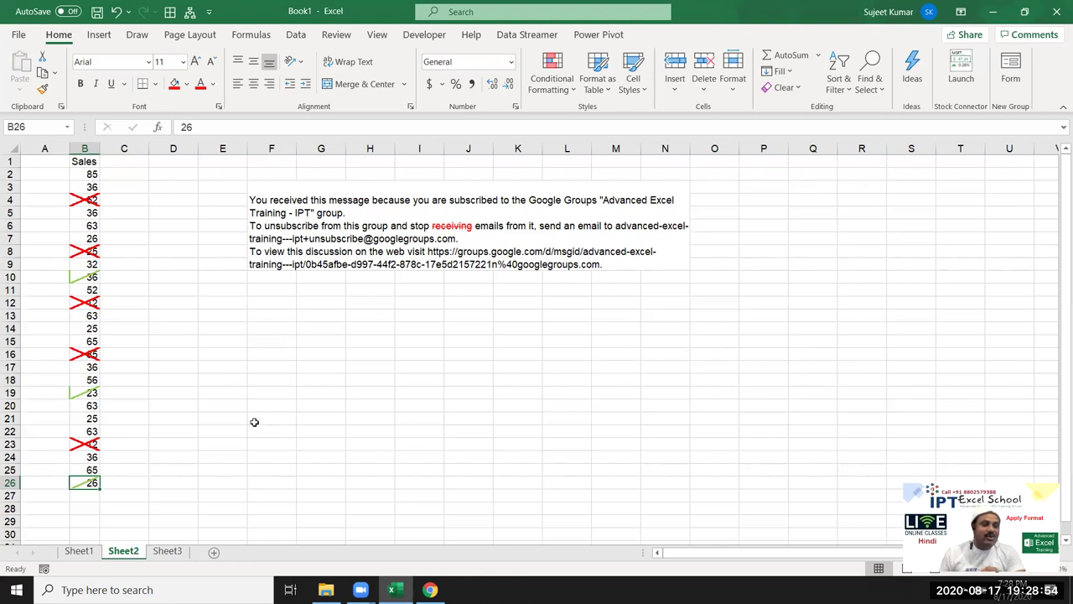
# Select the sales values B2:B26, then move to cell C2
pyautogui.moveTo(87, 173); pyautogui.dragTo(75, 482)
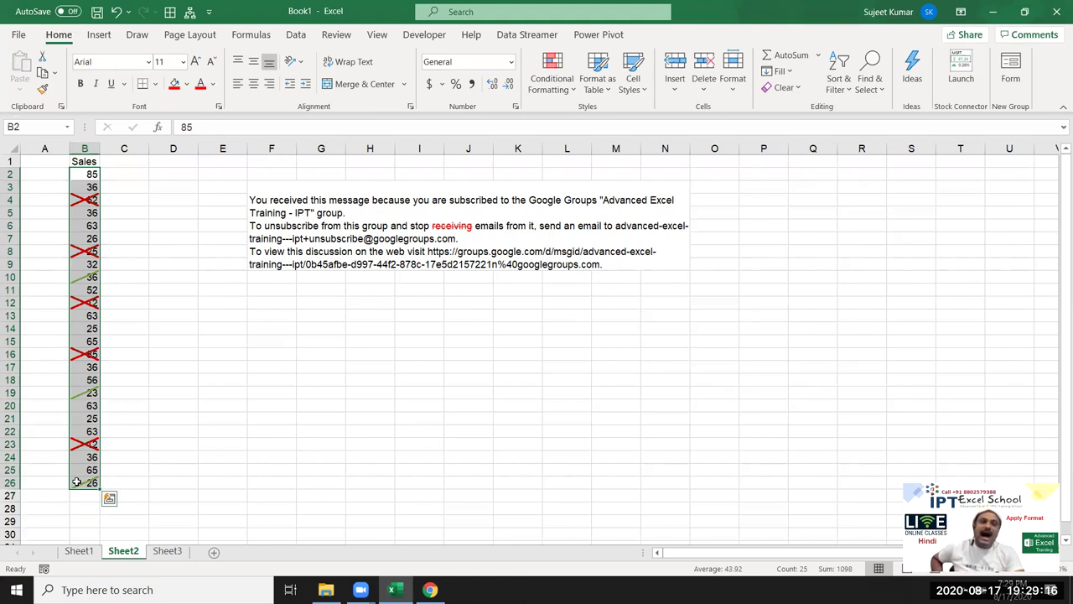
pyautogui.click(77, 212)
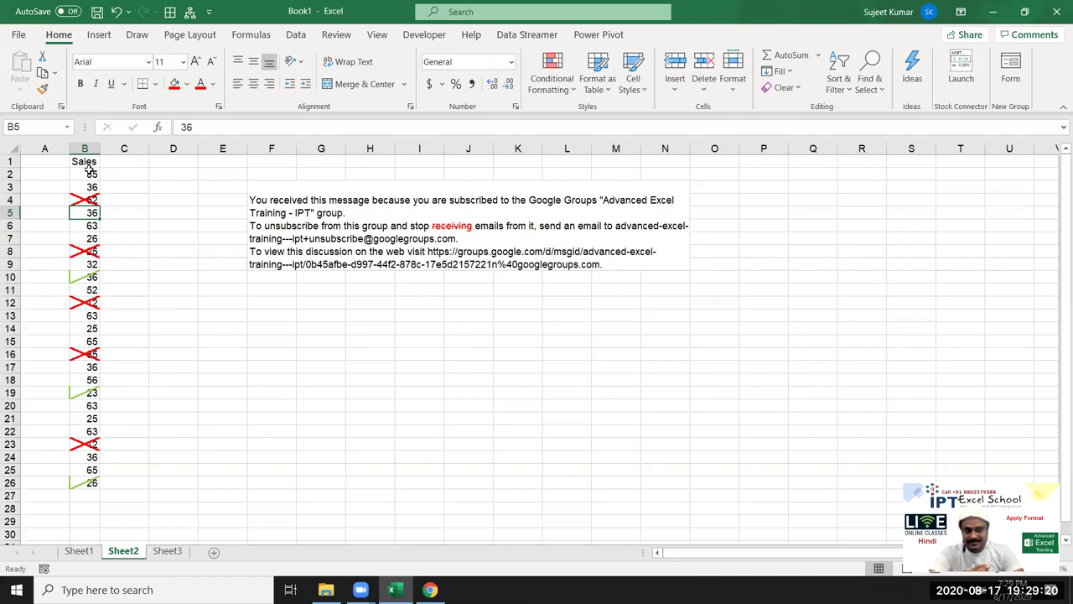
pyautogui.press('Up')
pyautogui.press('Up')
pyautogui.press('Up')
pyautogui.press('Right')
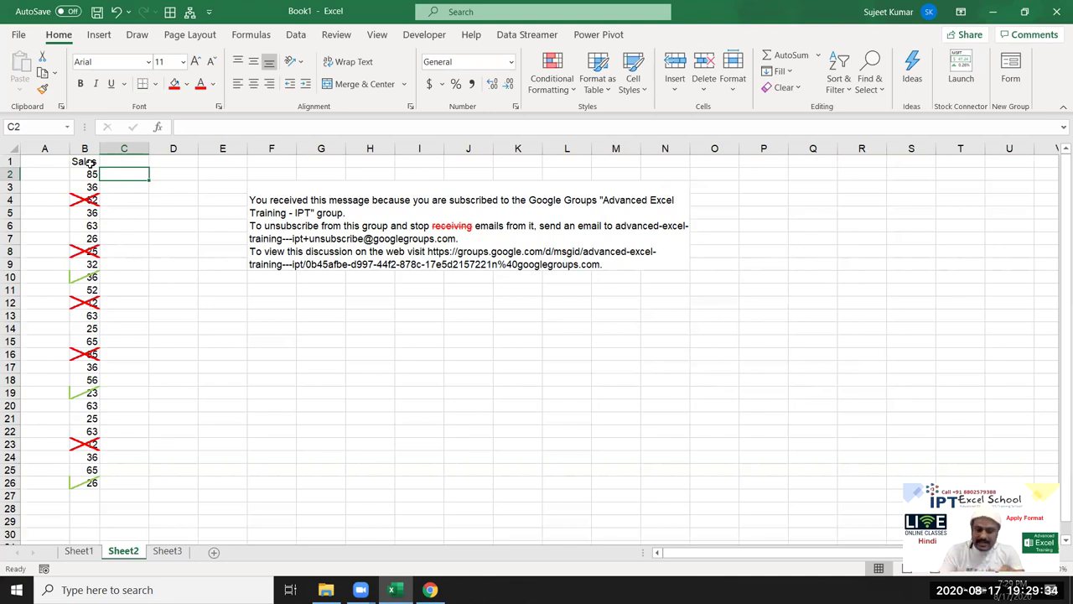
# Enter P in C2 and fill it down through C26 with Ctrl+D
pyautogui.write('P')
pyautogui.press('Return')
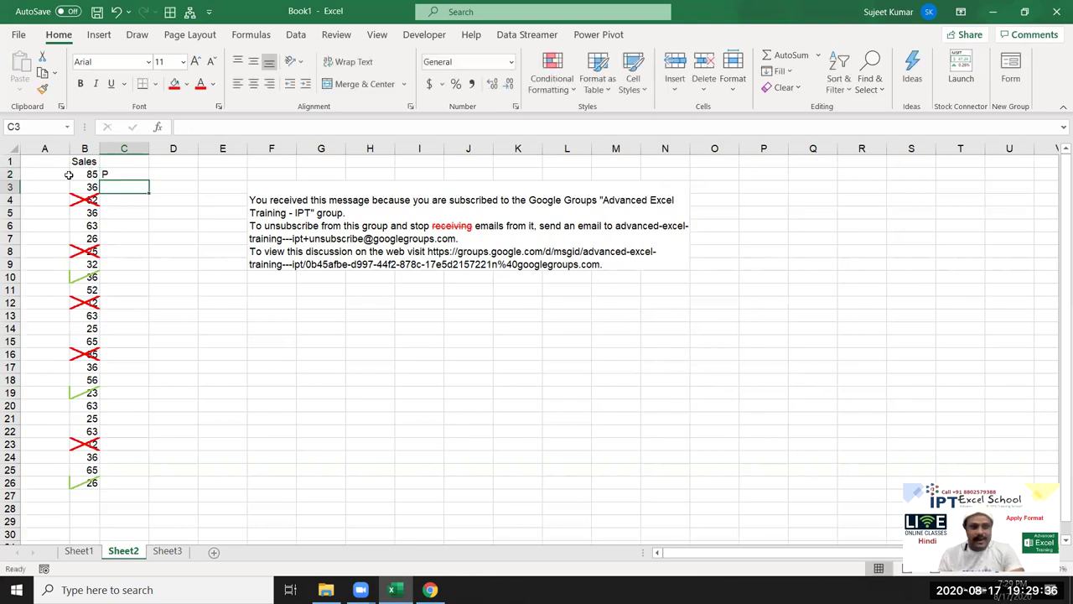
pyautogui.moveTo(144, 175); pyautogui.dragTo(100, 475)
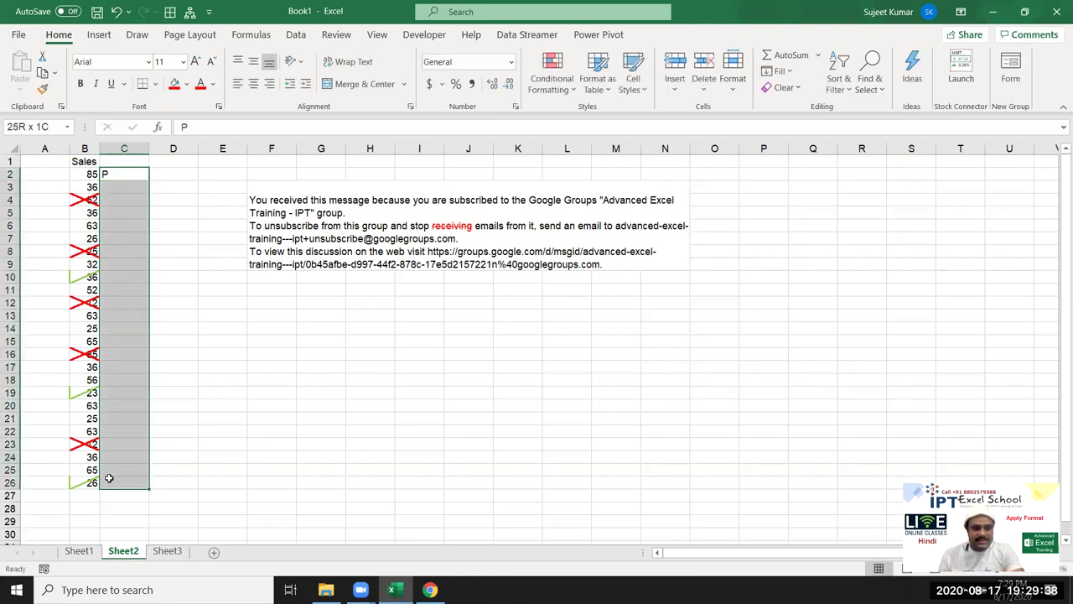
pyautogui.hotkey('ctrl', 'd')
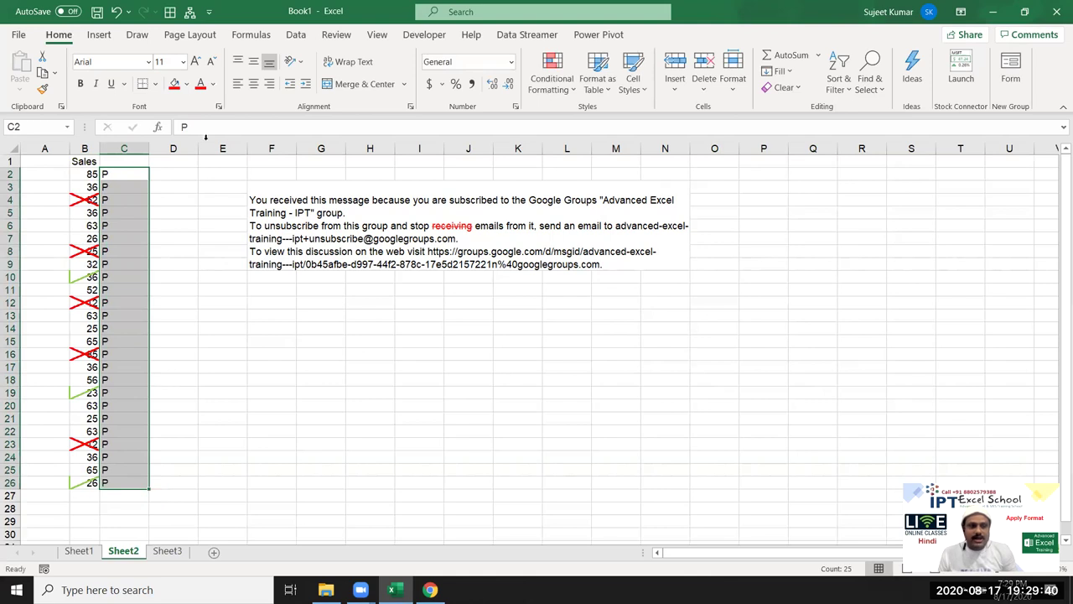
# Browse the font list for the P cells, jumping to the W fonts
pyautogui.click(147, 63)
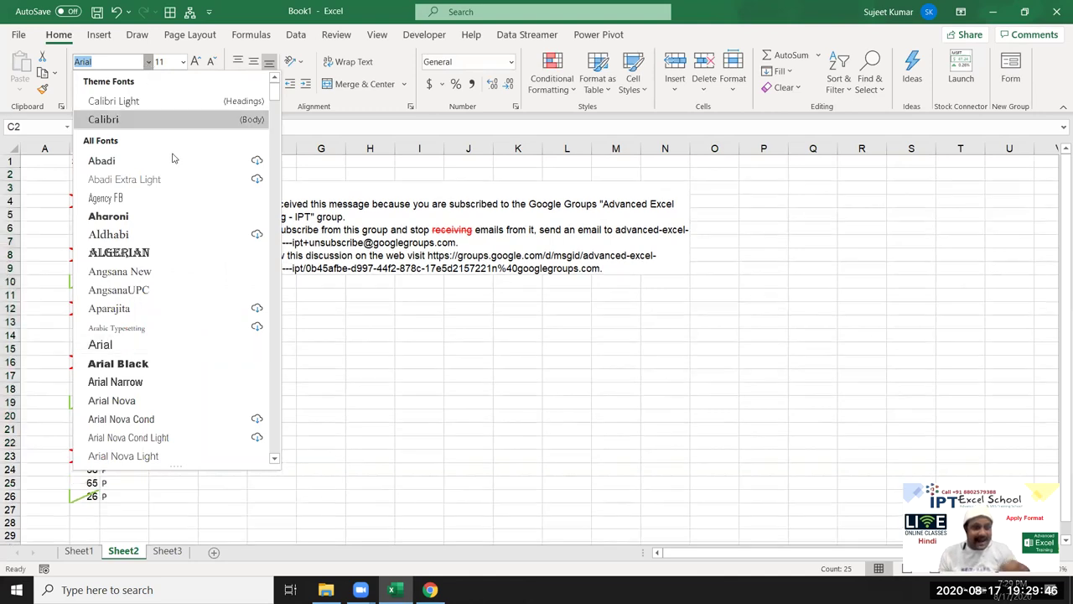
pyautogui.scroll(-4, 188, 352)
pyautogui.scroll(-8, 186, 364)
pyautogui.scroll(-4, 186, 364)
pyautogui.scroll(-5, 186, 364)
pyautogui.scroll(-5, 186, 363)
pyautogui.scroll(-4, 188, 369)
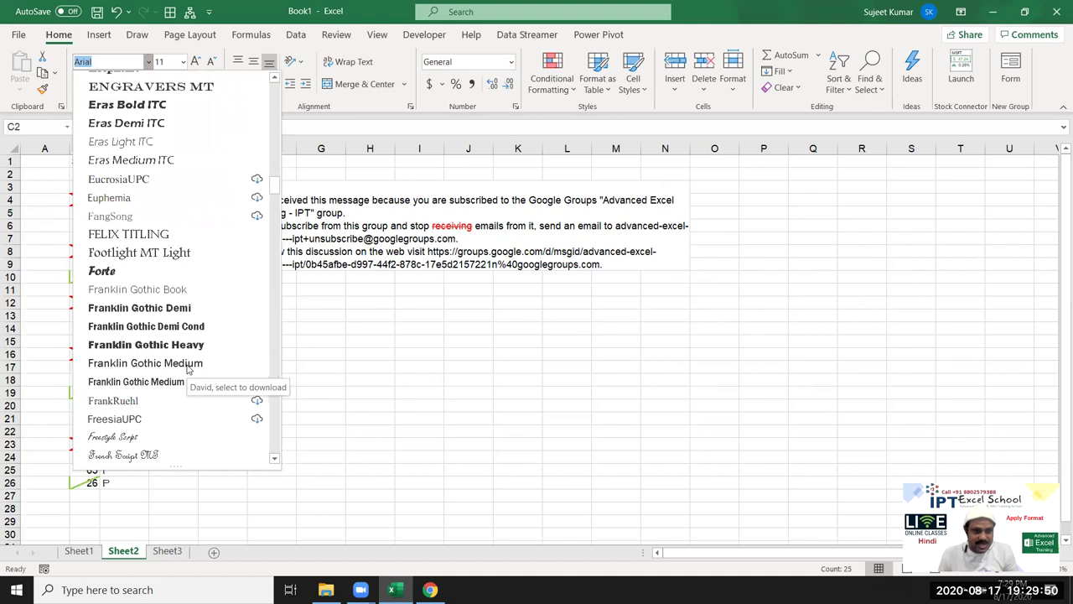
pyautogui.scroll(-3, 188, 365)
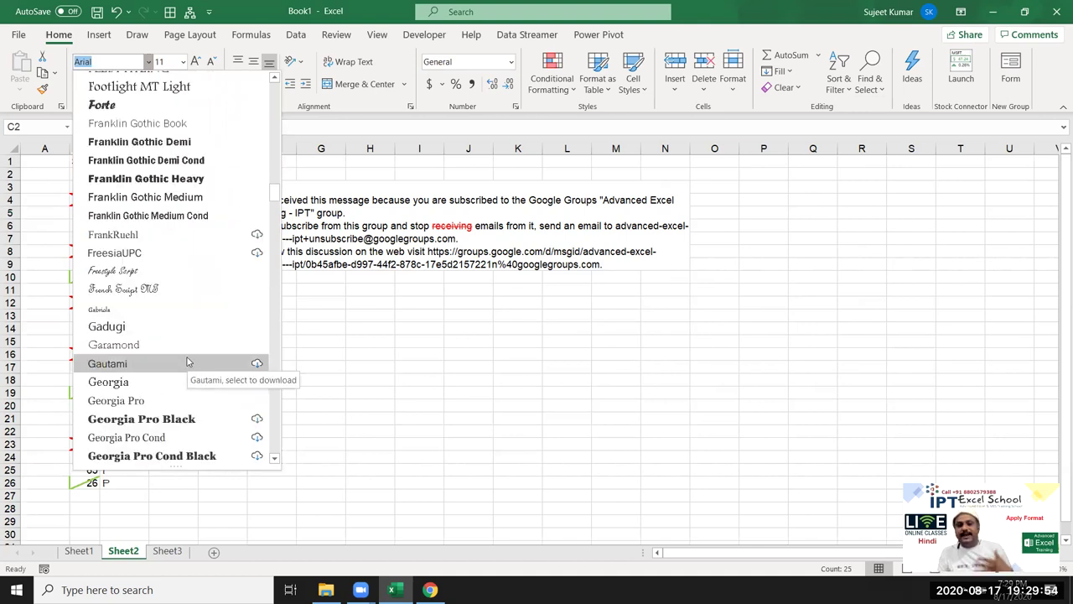
pyautogui.scroll(-3, 199, 400)
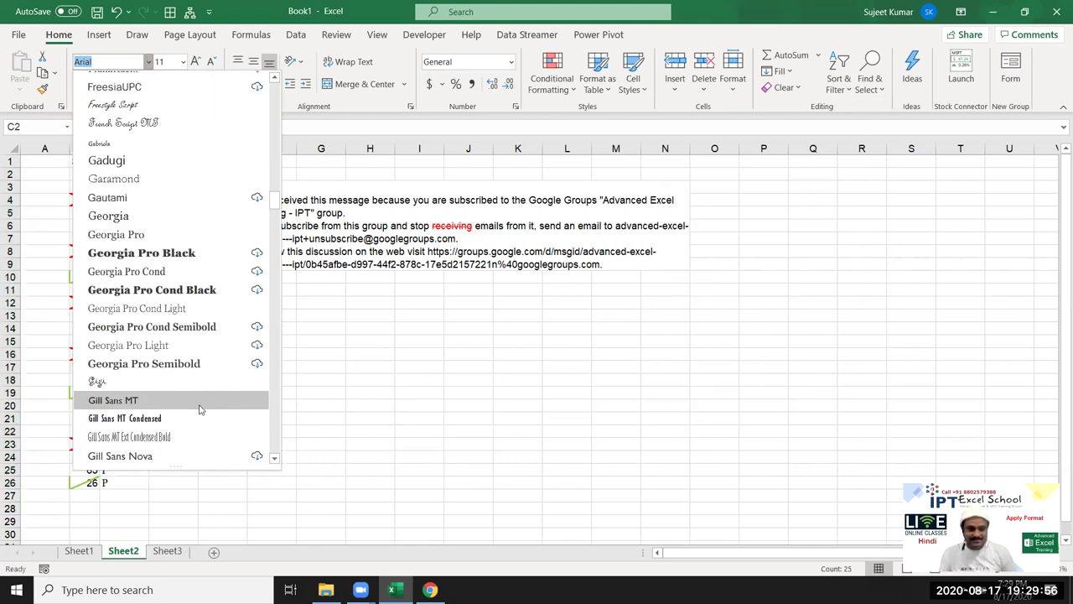
pyautogui.scroll(-6, 198, 406)
pyautogui.scroll(-3, 201, 408)
pyautogui.scroll(-4, 201, 408)
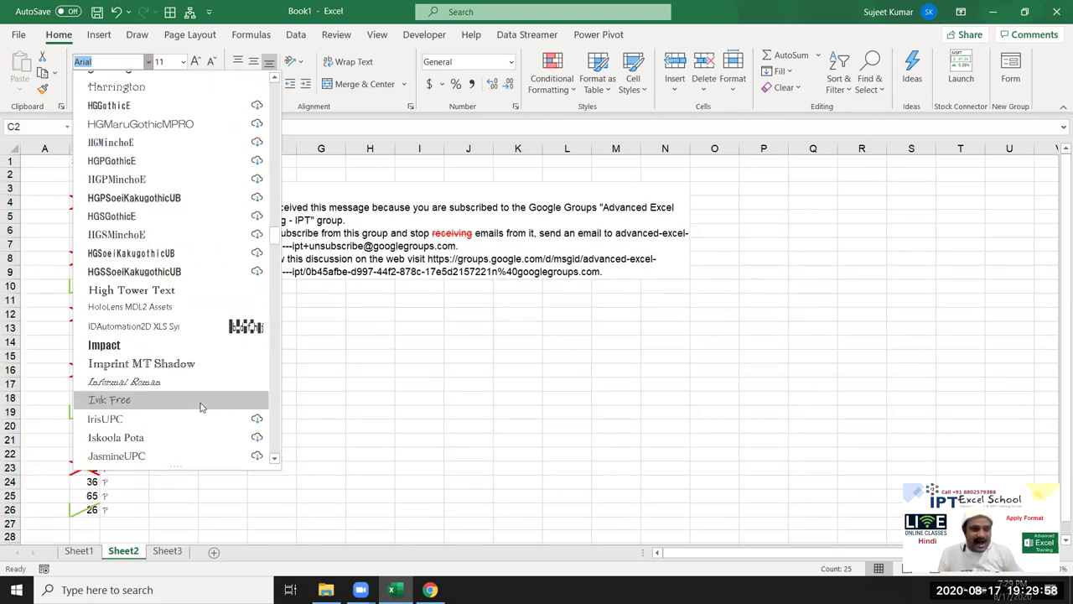
pyautogui.scroll(-2, 201, 408)
pyautogui.scroll(-4, 201, 408)
pyautogui.scroll(-3, 201, 408)
pyautogui.scroll(-3, 201, 408)
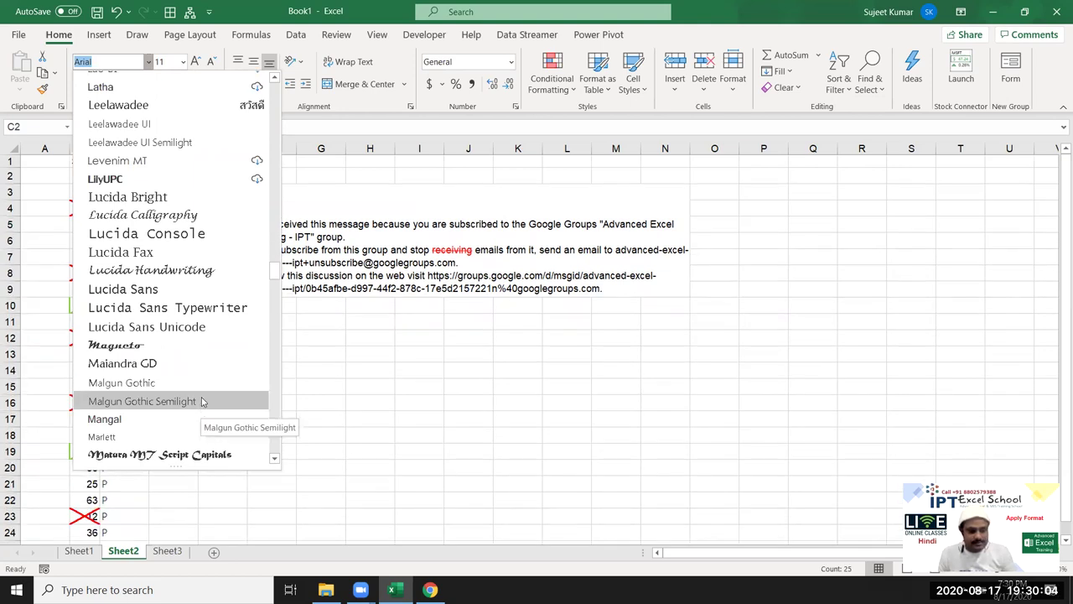
pyautogui.scroll(-3, 201, 402)
pyautogui.scroll(-2, 202, 402)
pyautogui.scroll(-2, 201, 402)
pyautogui.scroll(-4, 201, 401)
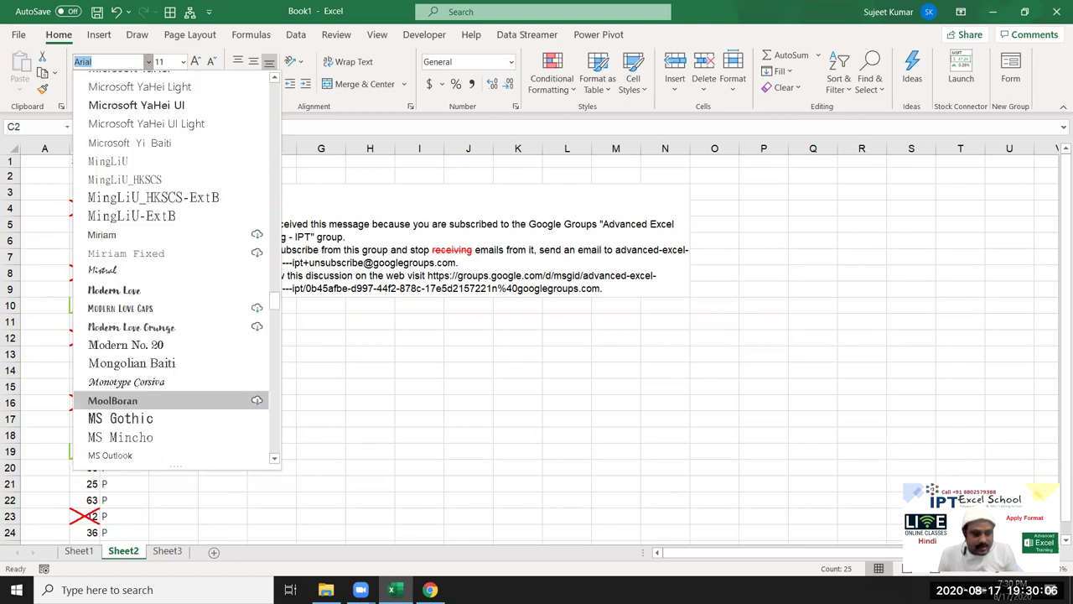
pyautogui.write('ww')
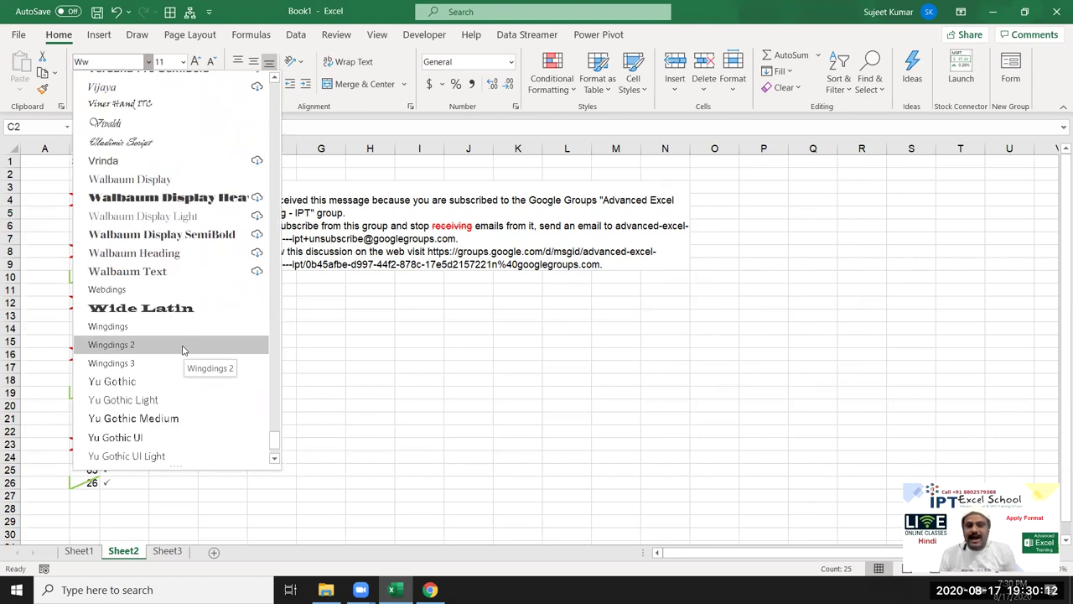
# Apply Wingdings 2 to column C's P entries and put an O cross in C4
pyautogui.click(184, 350)
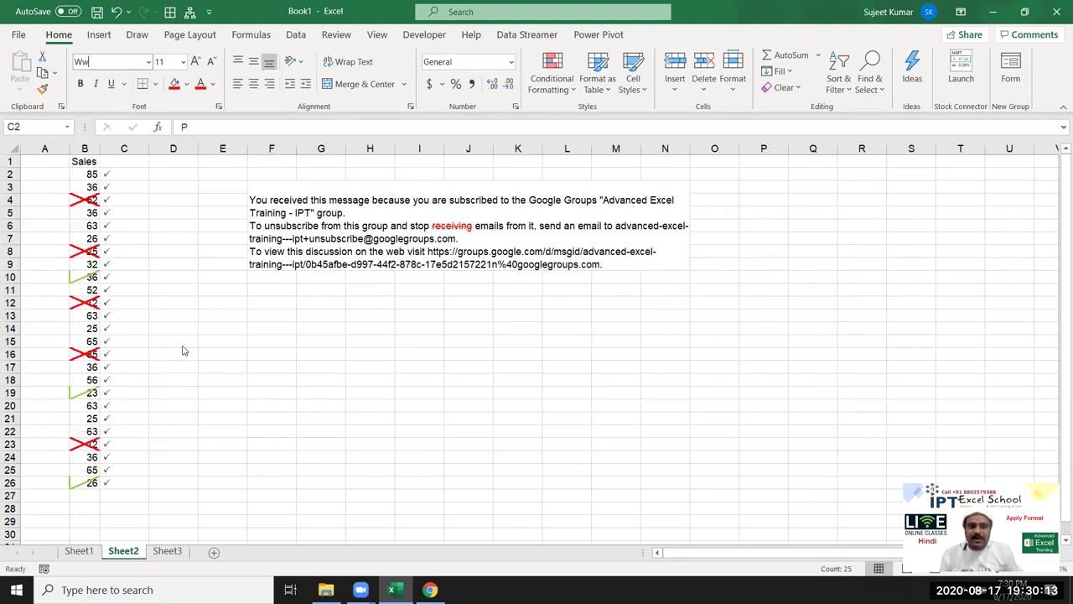
pyautogui.click(119, 171)
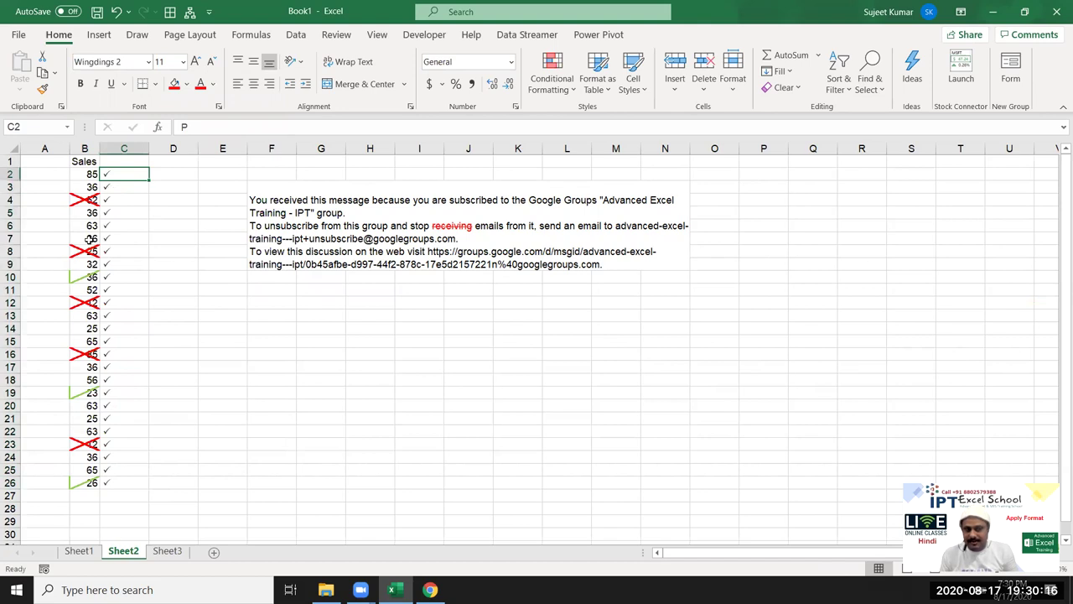
pyautogui.click(109, 201)
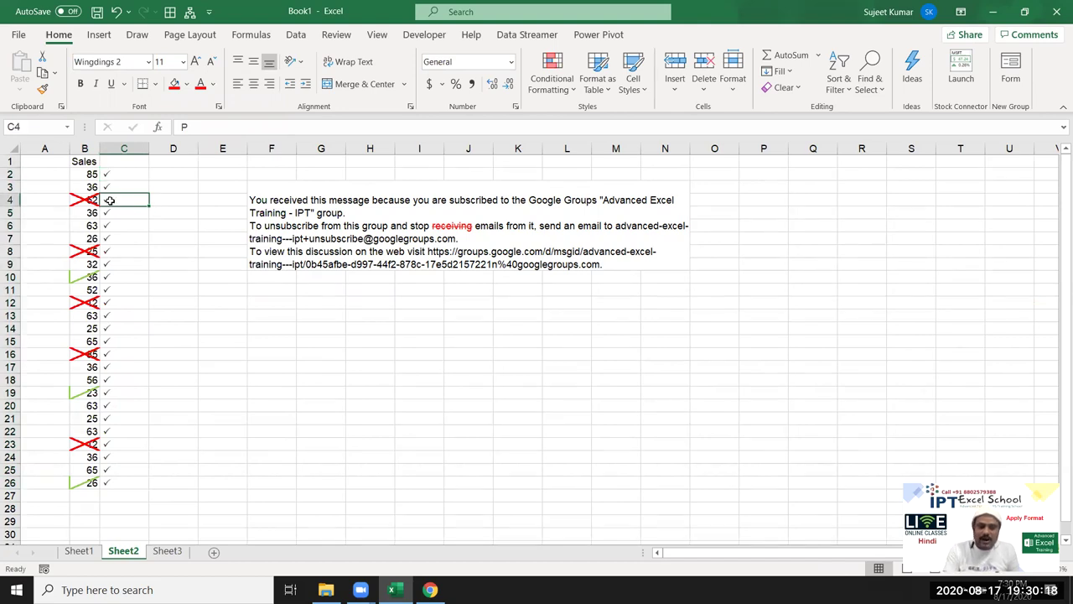
pyautogui.write('O')
pyautogui.click(134, 263)
# Put O crosses in C8 and C12, then turn on header filters from B1
pyautogui.click(128, 254)
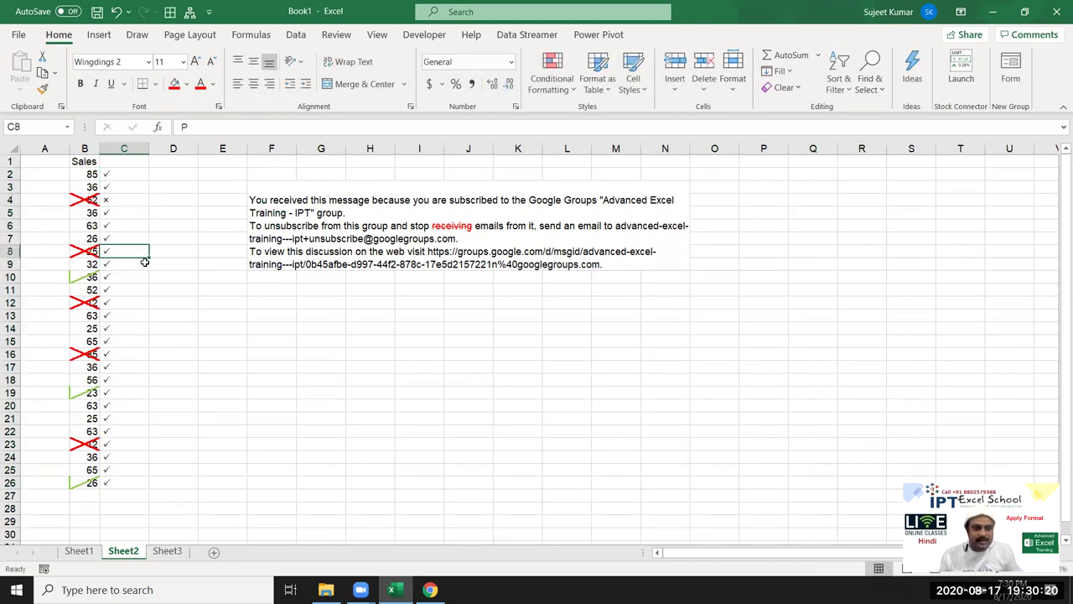
pyautogui.scroll(6, 144, 259)
pyautogui.moveTo(726, 552); pyautogui.dragTo(637, 557)
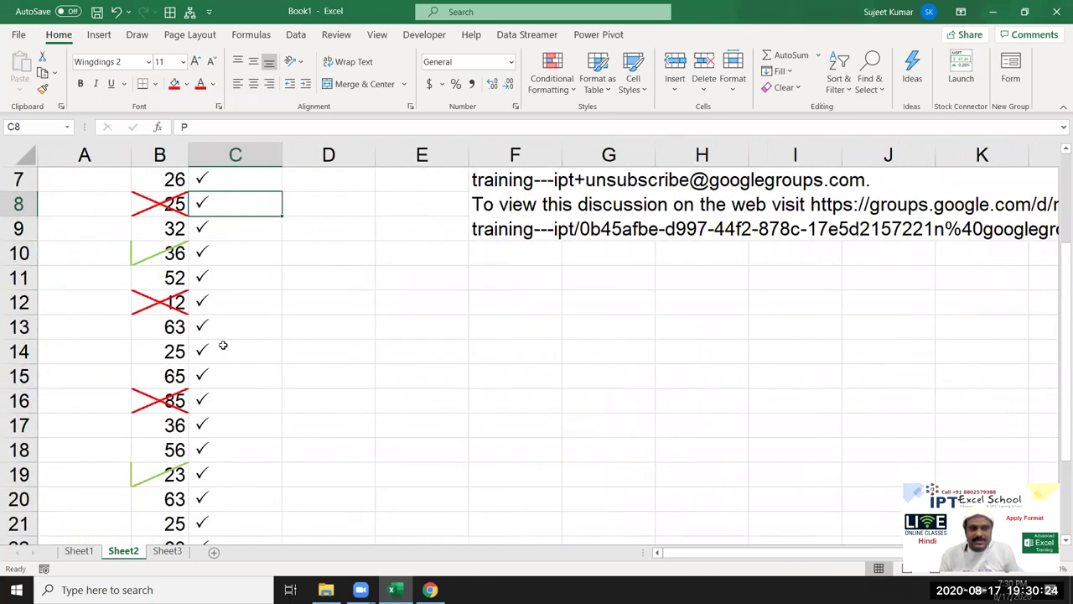
pyautogui.scroll(2, 223, 344)
pyautogui.scroll(-4, 222, 344)
pyautogui.scroll(4, 223, 345)
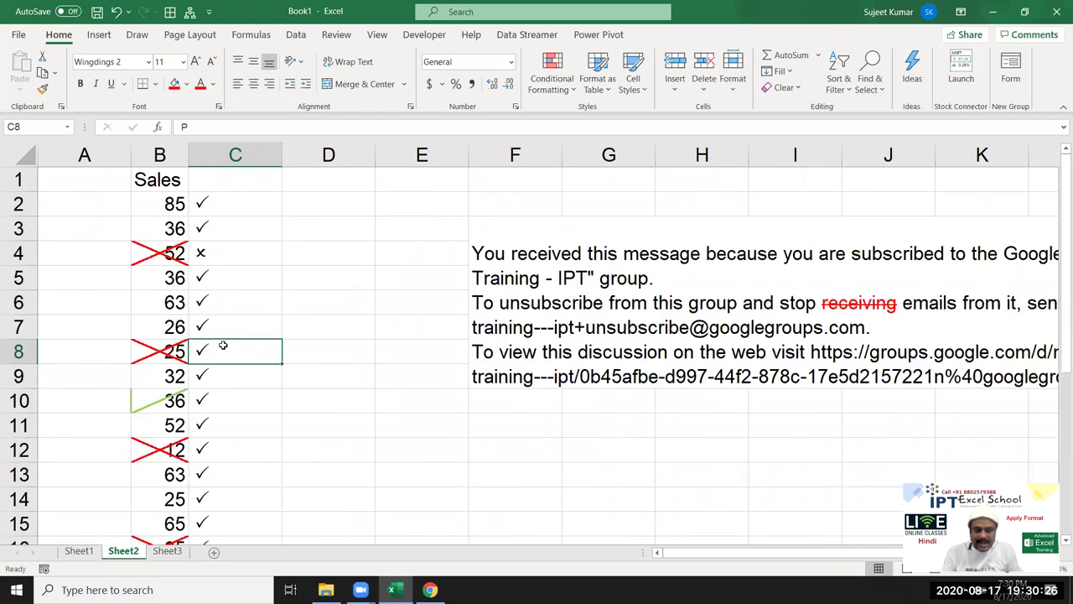
pyautogui.write('O')
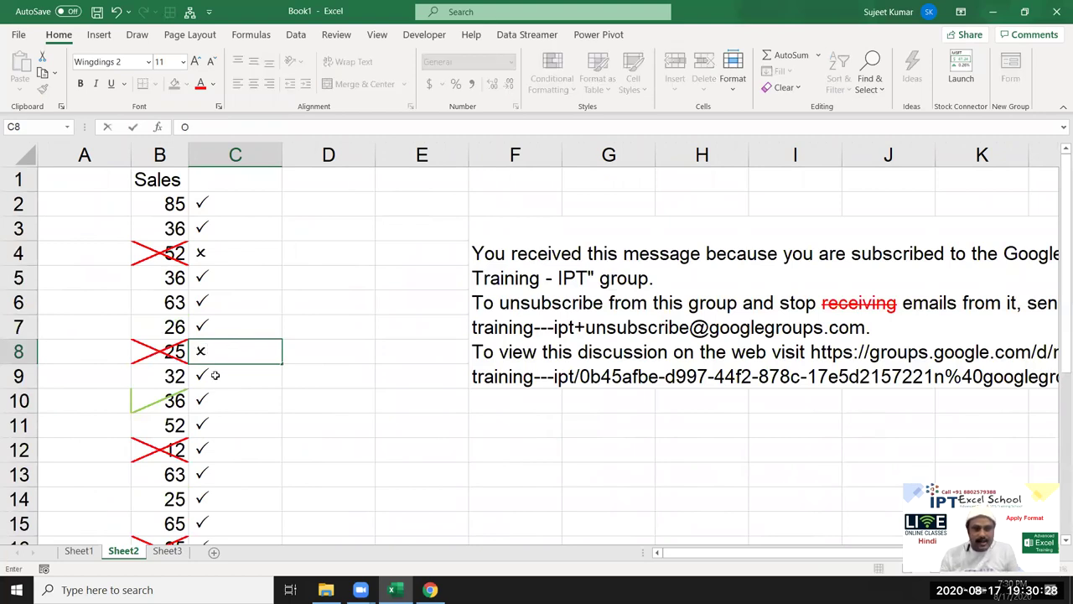
pyautogui.click(214, 448)
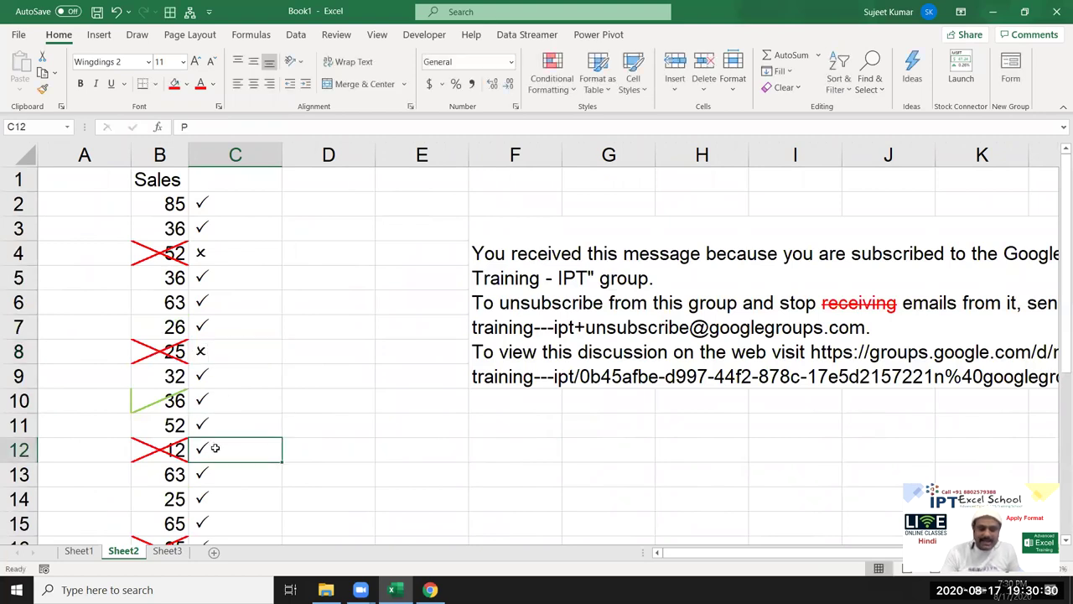
pyautogui.write('O')
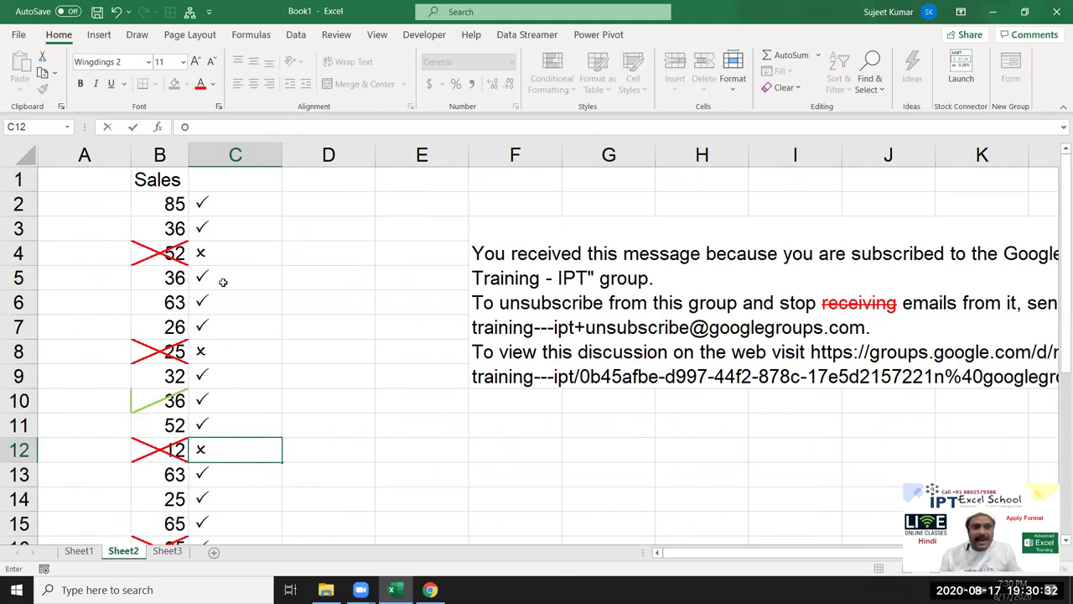
pyautogui.click(221, 284)
pyautogui.click(180, 183)
pyautogui.hotkey('ctrl', 'shift', 'l')
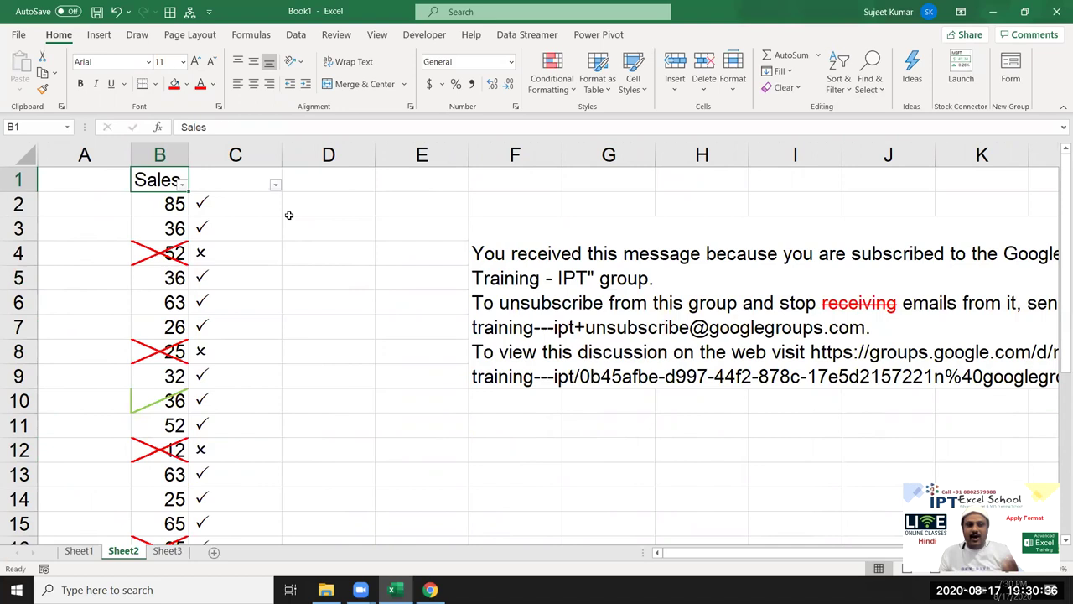
pyautogui.click(274, 187)
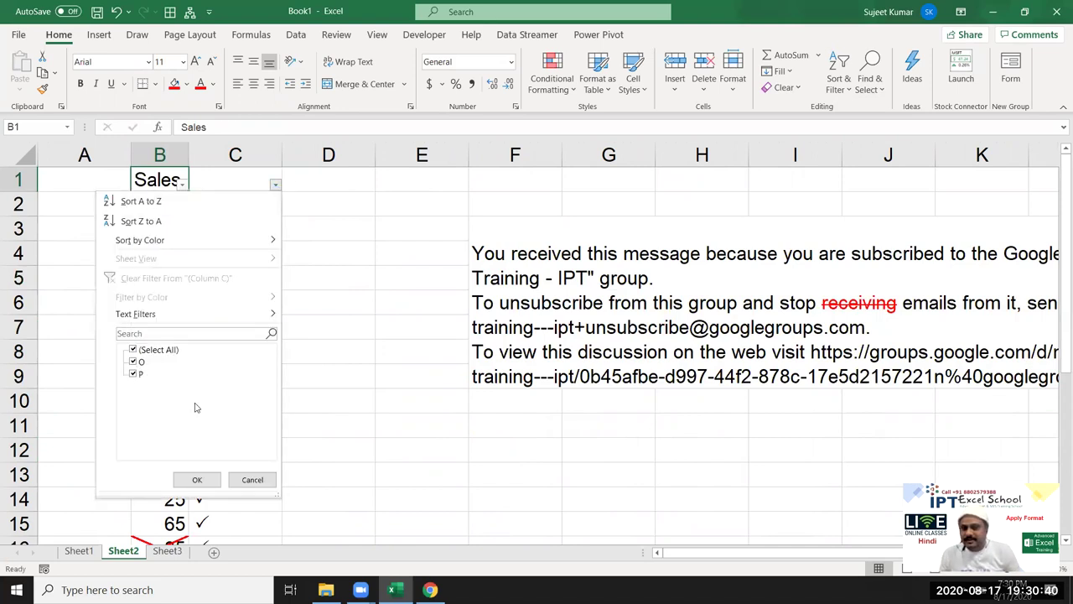
pyautogui.click(252, 479)
pyautogui.click(211, 236)
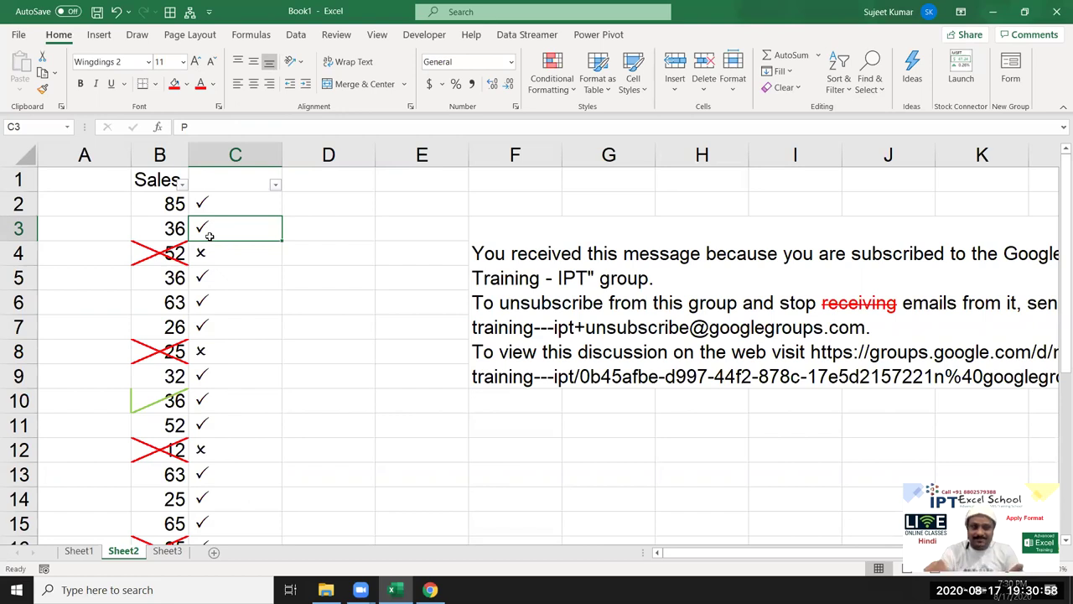
pyautogui.moveTo(188, 127); pyautogui.dragTo(130, 126)
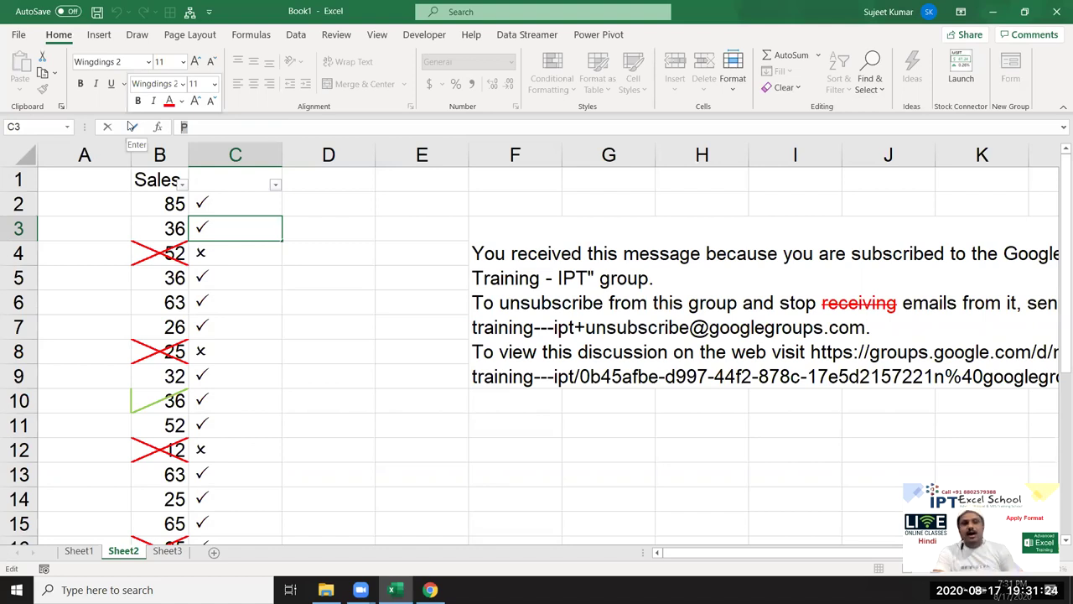
pyautogui.click(132, 126)
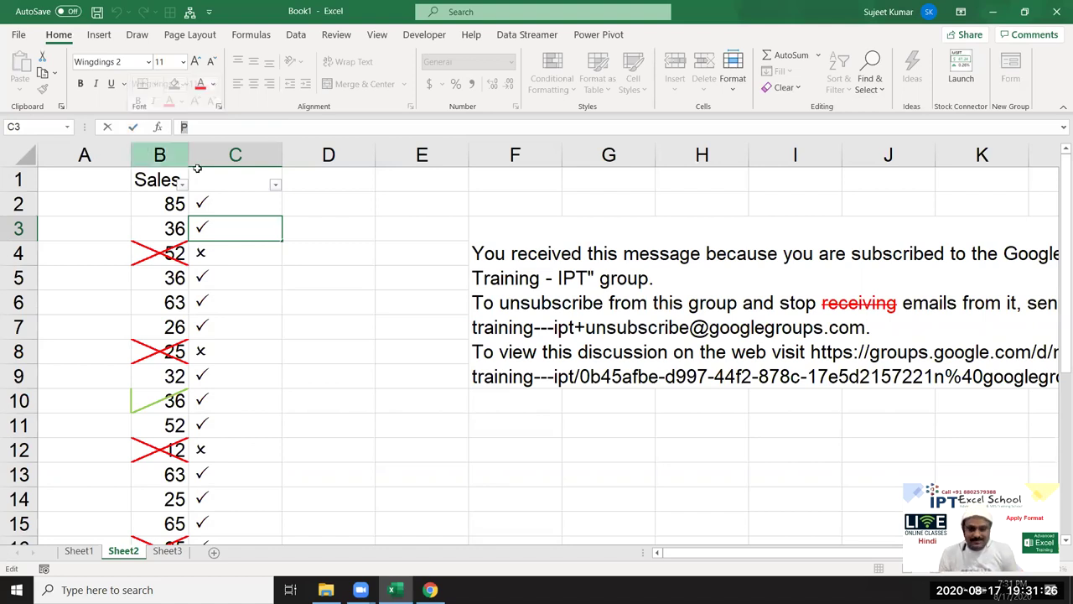
pyautogui.click(225, 252)
pyautogui.click(220, 304)
pyautogui.click(221, 375)
pyautogui.scroll(-1, 224, 415)
pyautogui.scroll(-5, 225, 415)
pyautogui.scroll(5, 223, 412)
pyautogui.click(213, 225)
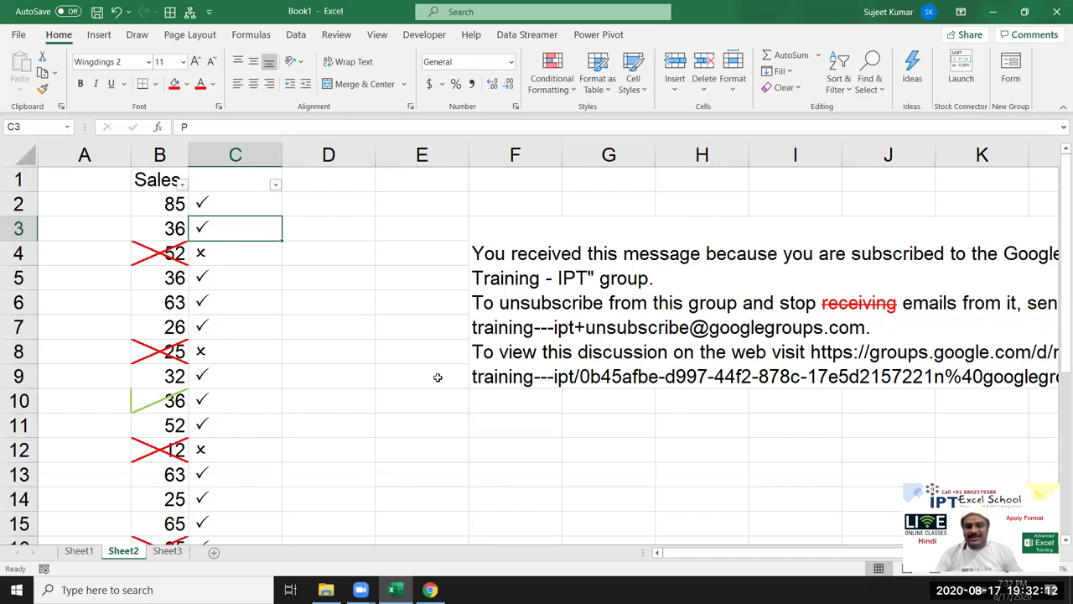
# Enter J in F13 and tilt its text orientation to -46 degrees
pyautogui.click(472, 448)
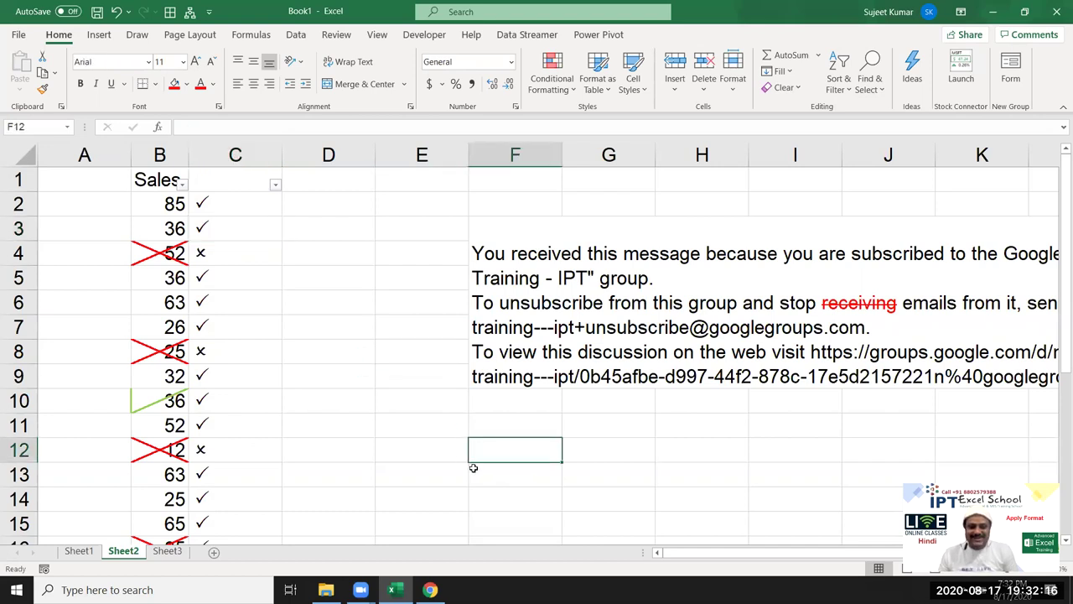
pyautogui.click(473, 468)
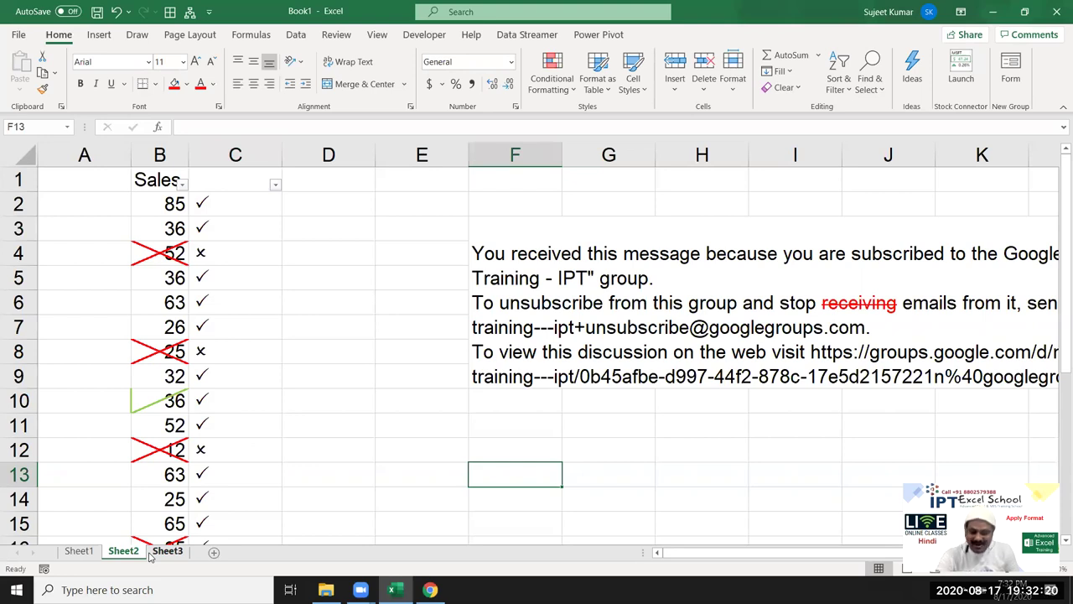
pyautogui.write('J')
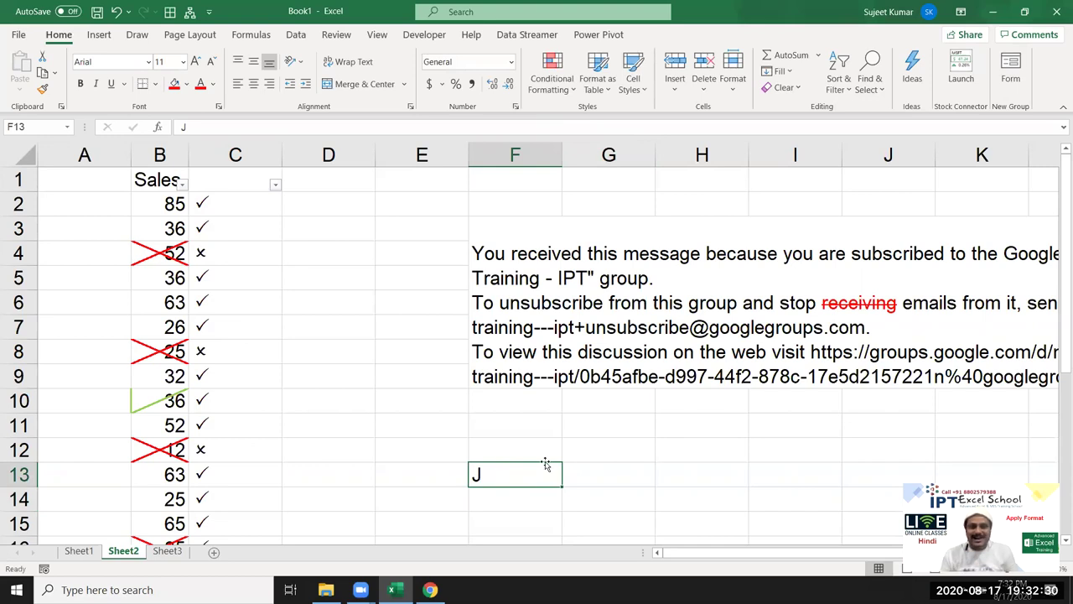
pyautogui.click(410, 107)
pyautogui.moveTo(514, 208); pyautogui.dragTo(778, 119)
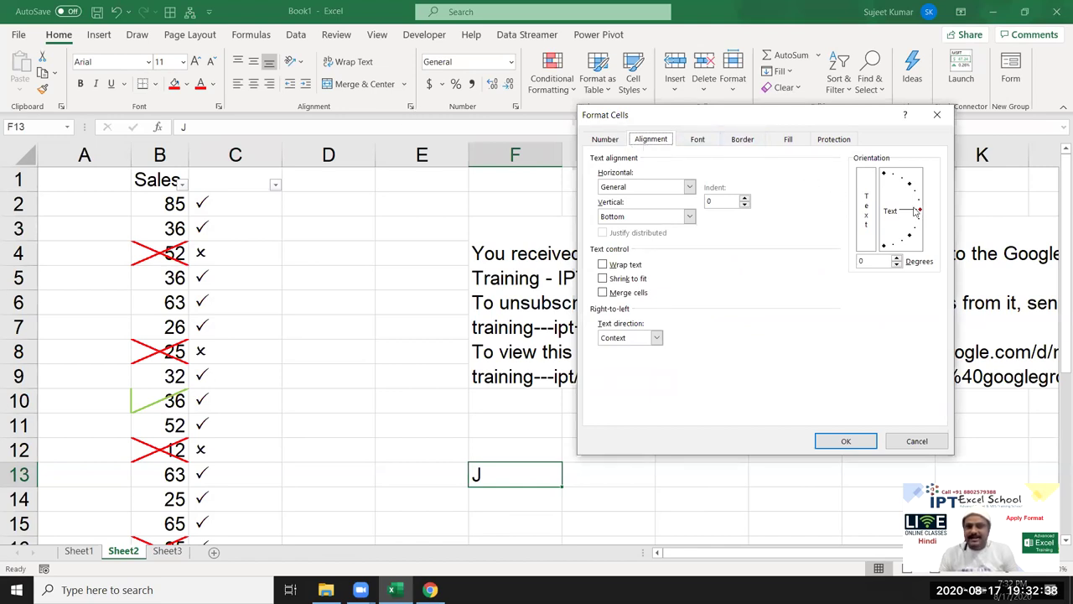
pyautogui.moveTo(916, 213); pyautogui.dragTo(923, 251)
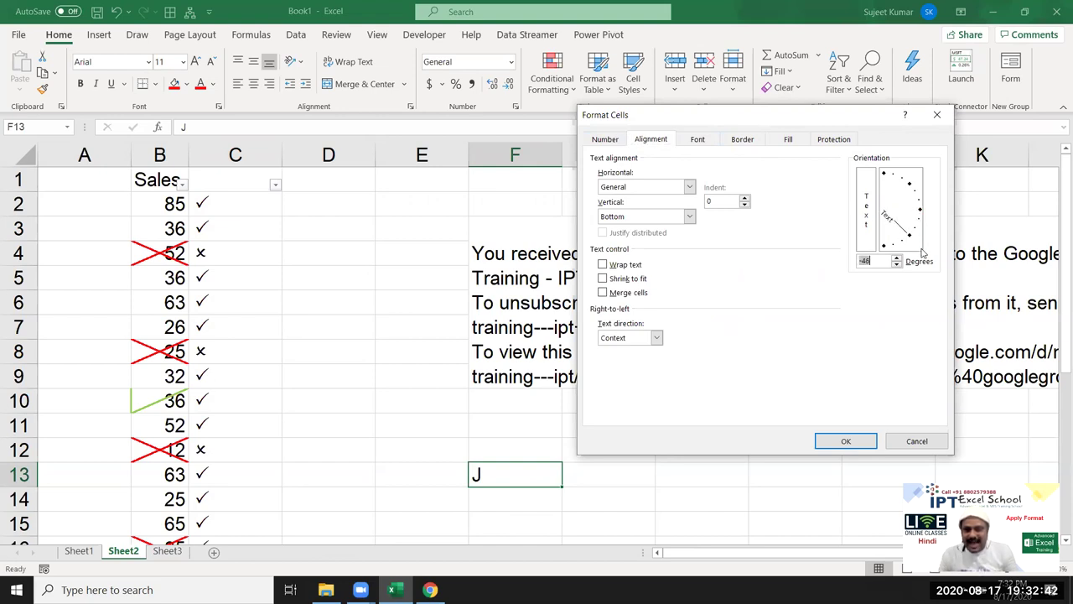
pyautogui.click(858, 445)
pyautogui.click(719, 457)
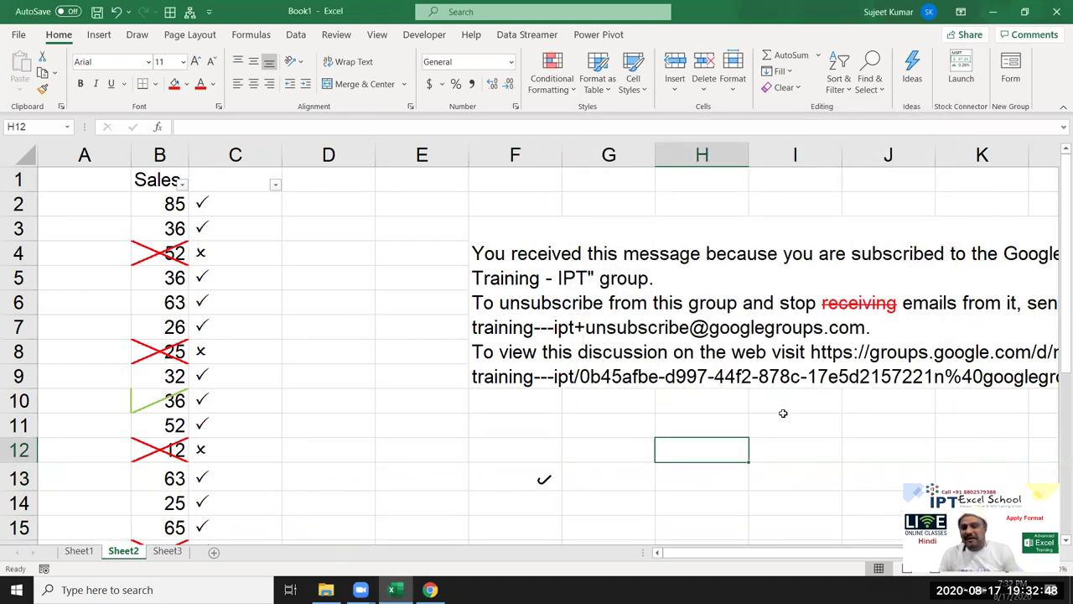
# Enter a plain X in F14, leaving F13's font unchanged
pyautogui.click(518, 482)
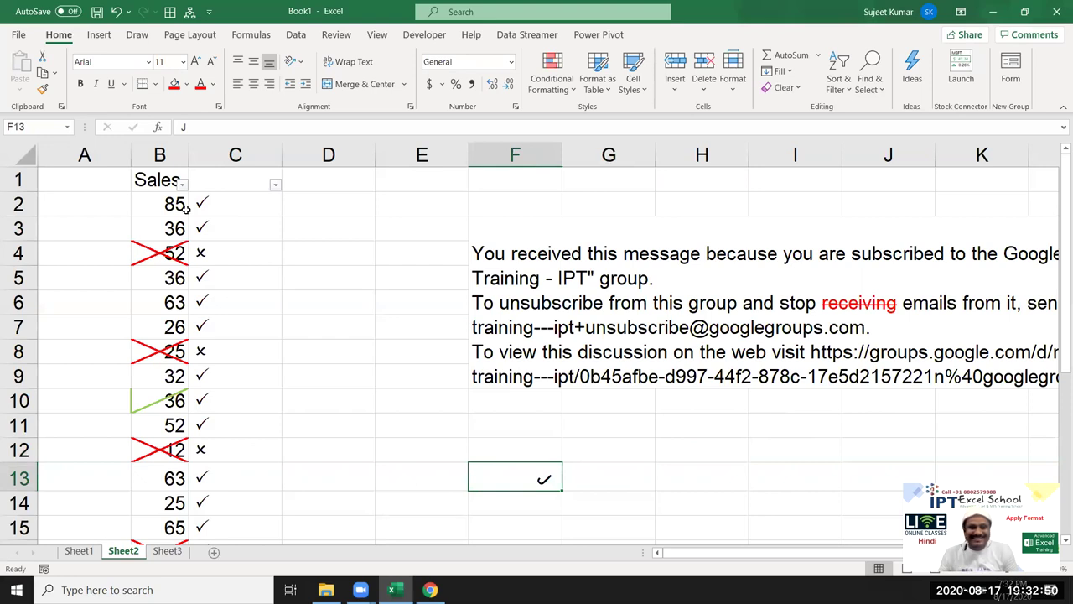
pyautogui.click(102, 64)
pyautogui.write('Cli')
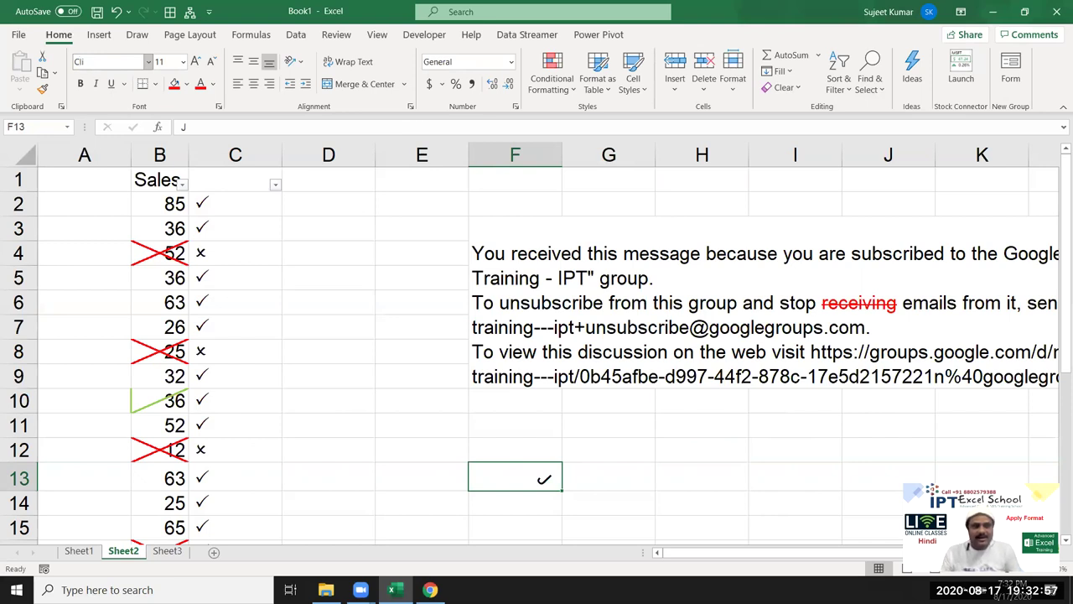
pyautogui.press('Escape')
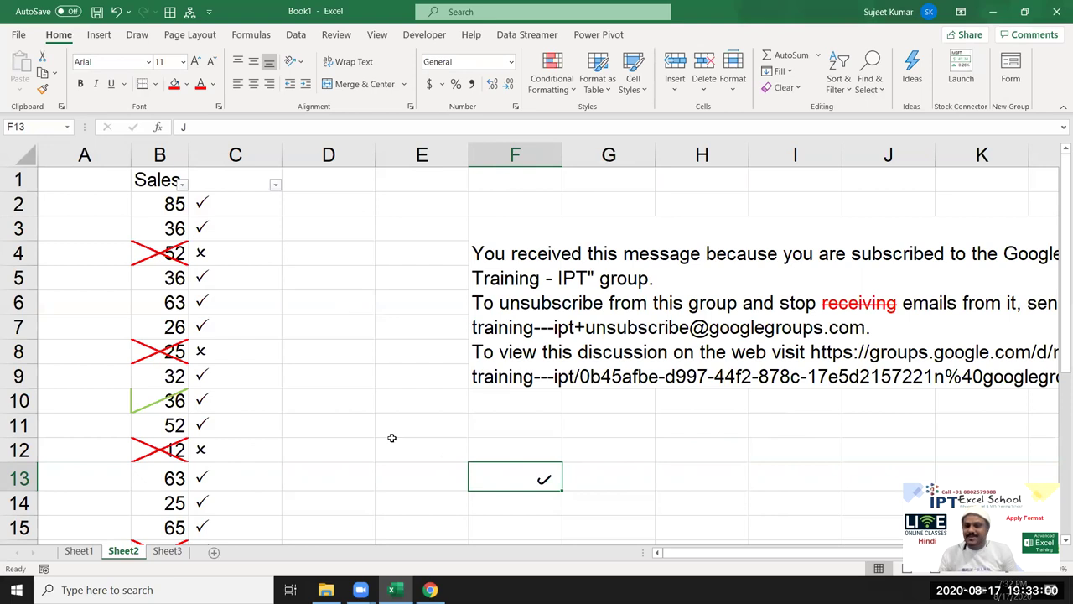
pyautogui.click(539, 501)
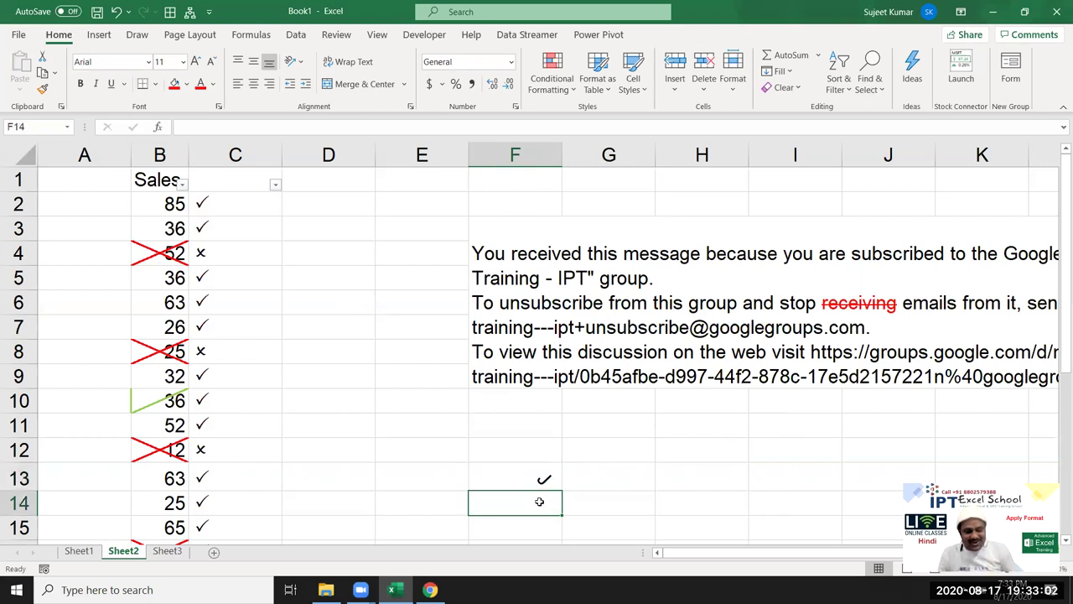
pyautogui.write('X')
pyautogui.click(616, 505)
pyautogui.click(522, 495)
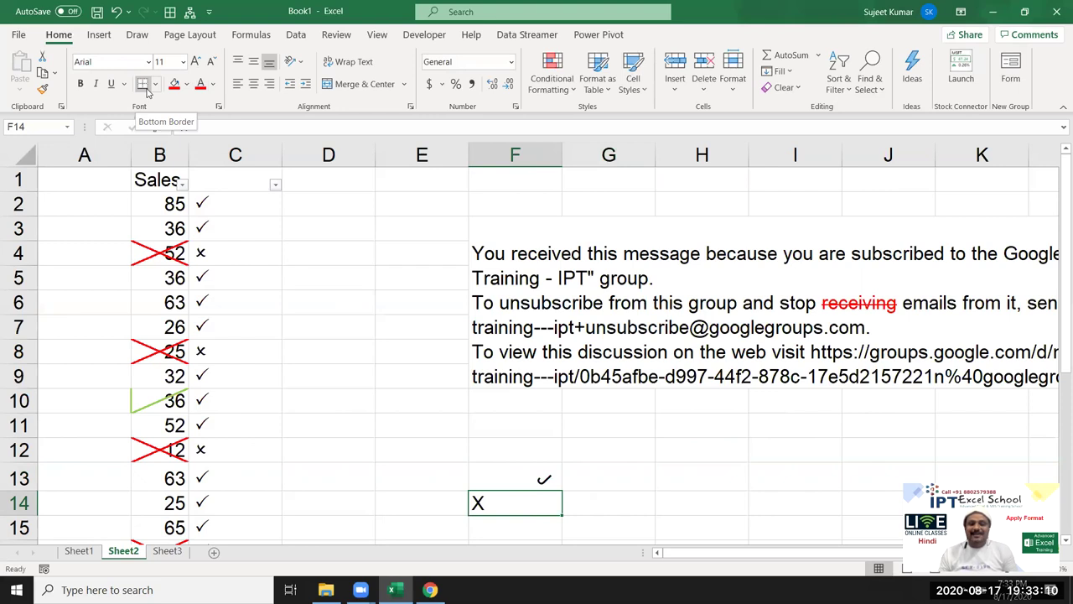
pyautogui.click(502, 476)
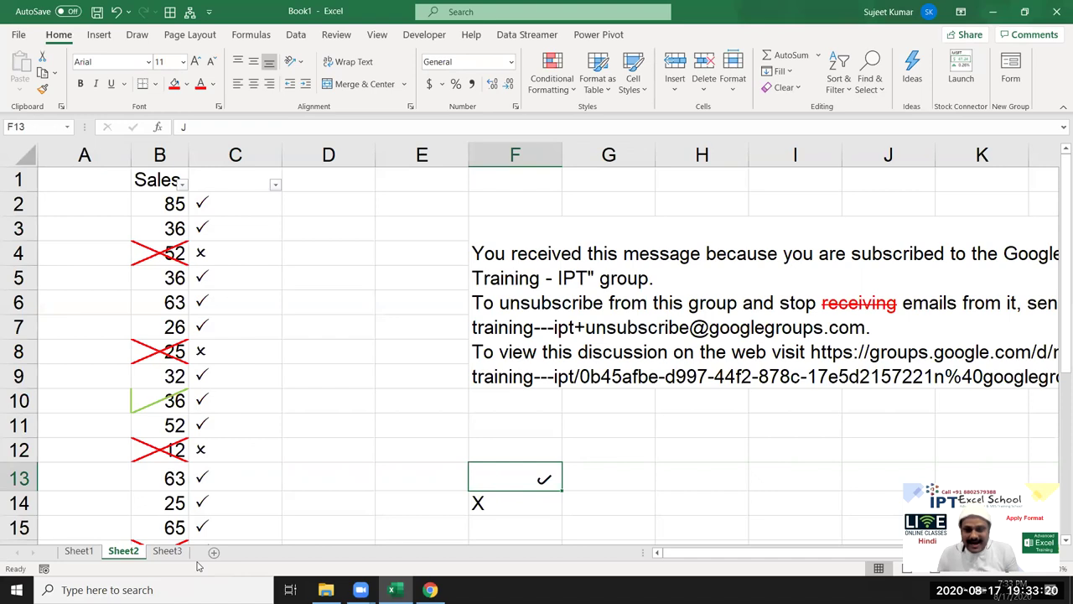
# On Sheet3, enter Name in A1 and 8/1 in B1, formatted as 1-Aug-20
pyautogui.click(165, 553)
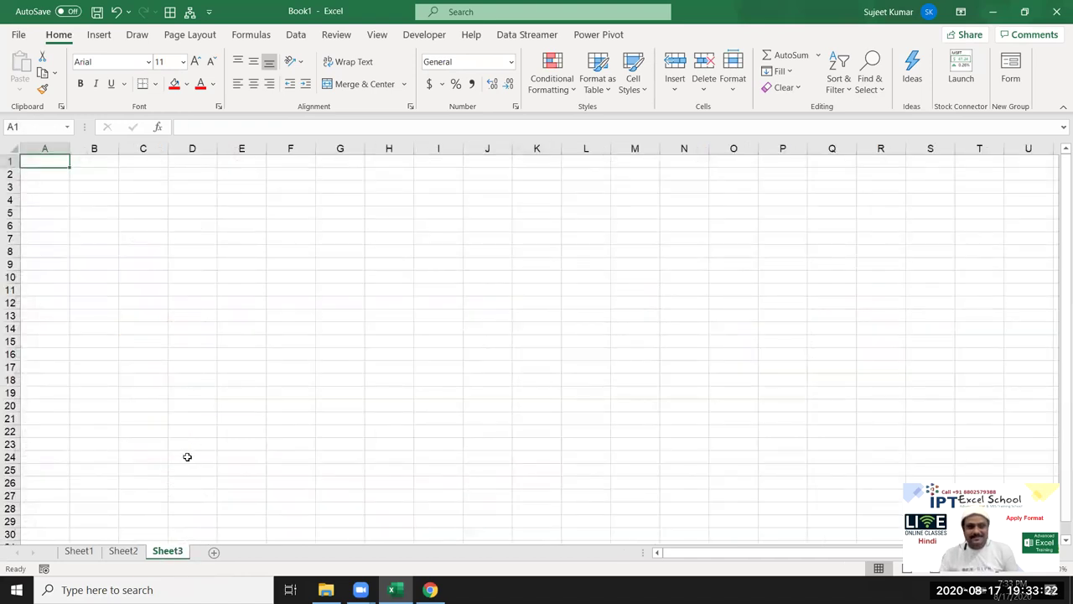
pyautogui.press('Down')
pyautogui.press('Up')
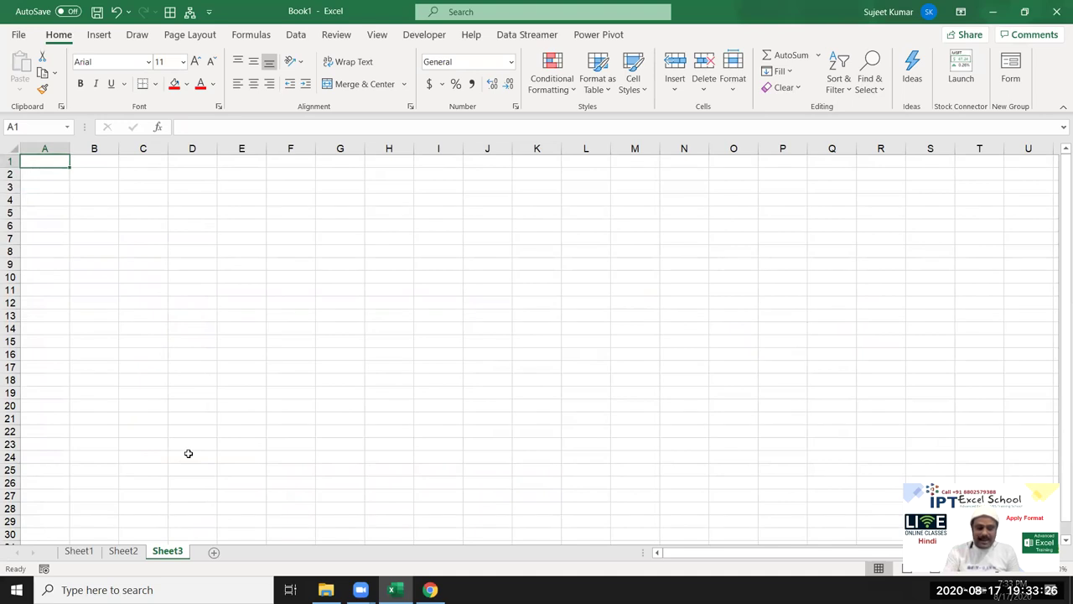
pyautogui.write('Name')
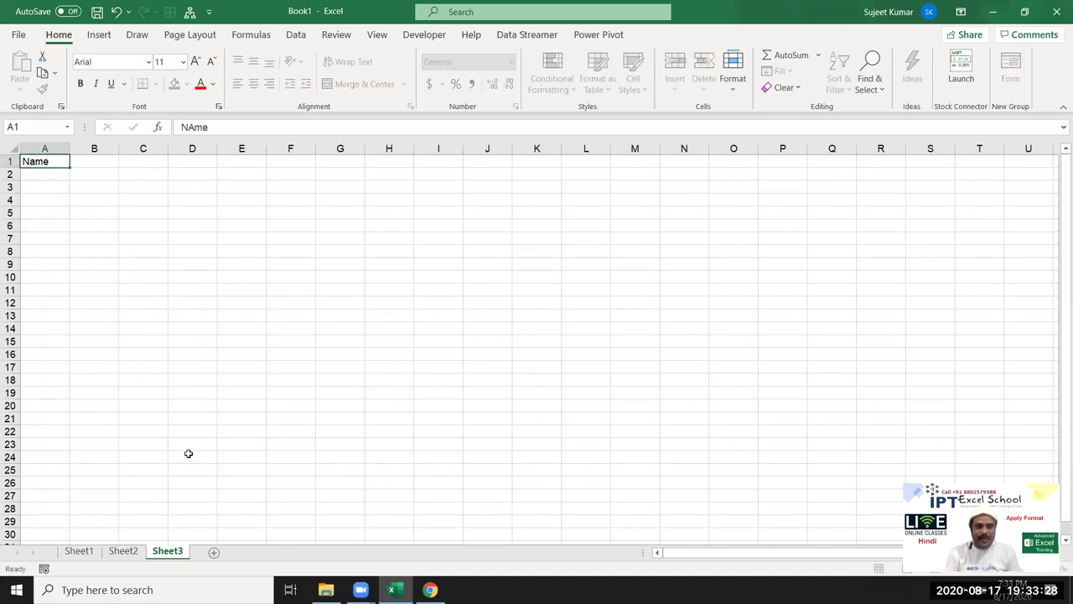
pyautogui.press('Tab')
pyautogui.write('8/1')
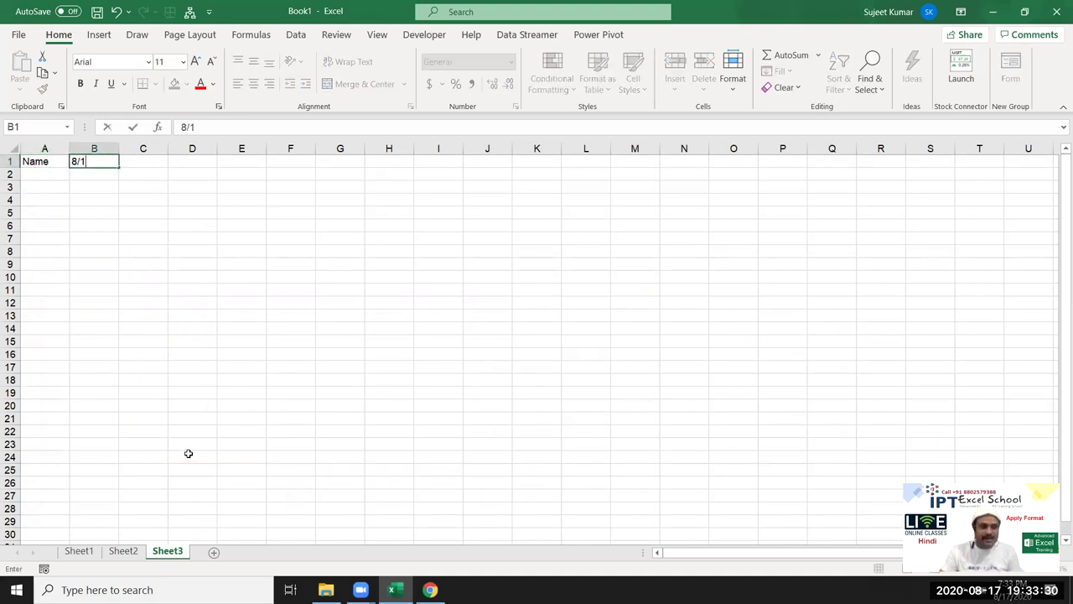
pyautogui.click(175, 288)
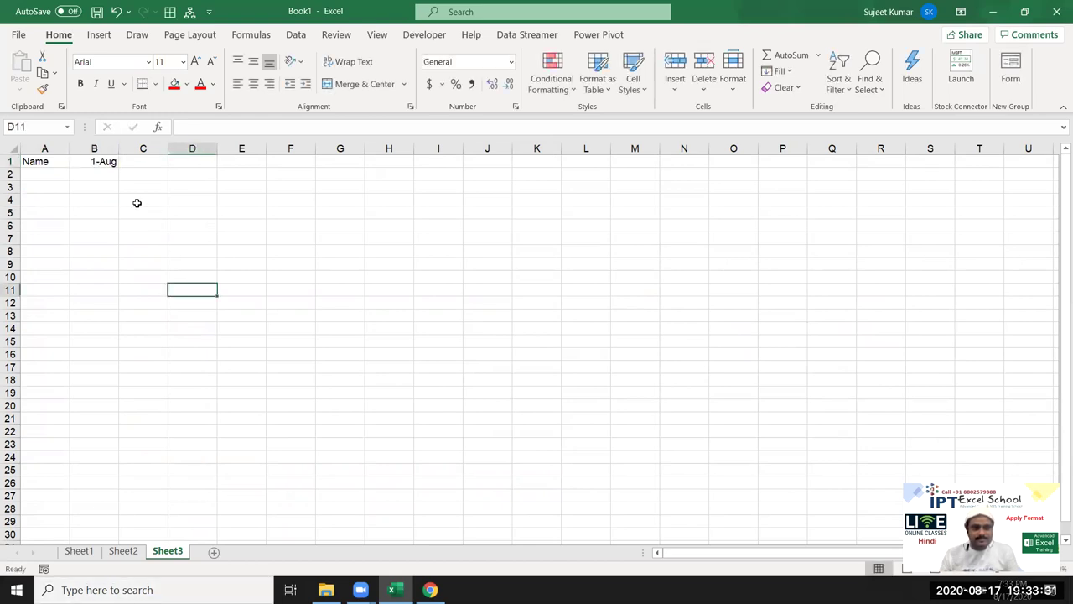
pyautogui.click(104, 163)
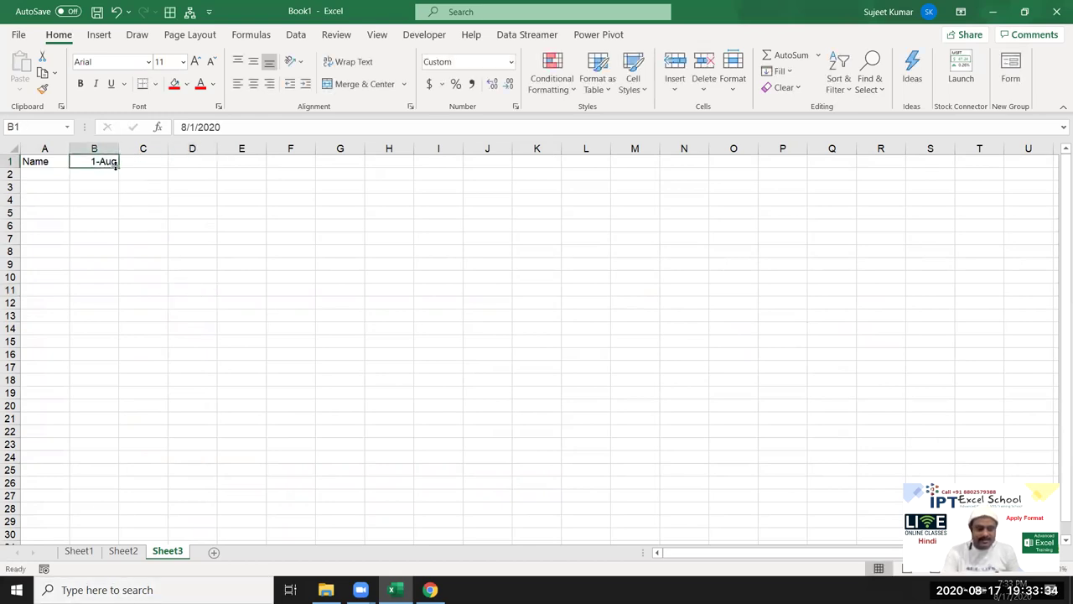
pyautogui.hotkey('ctrl', 'shift', '3')
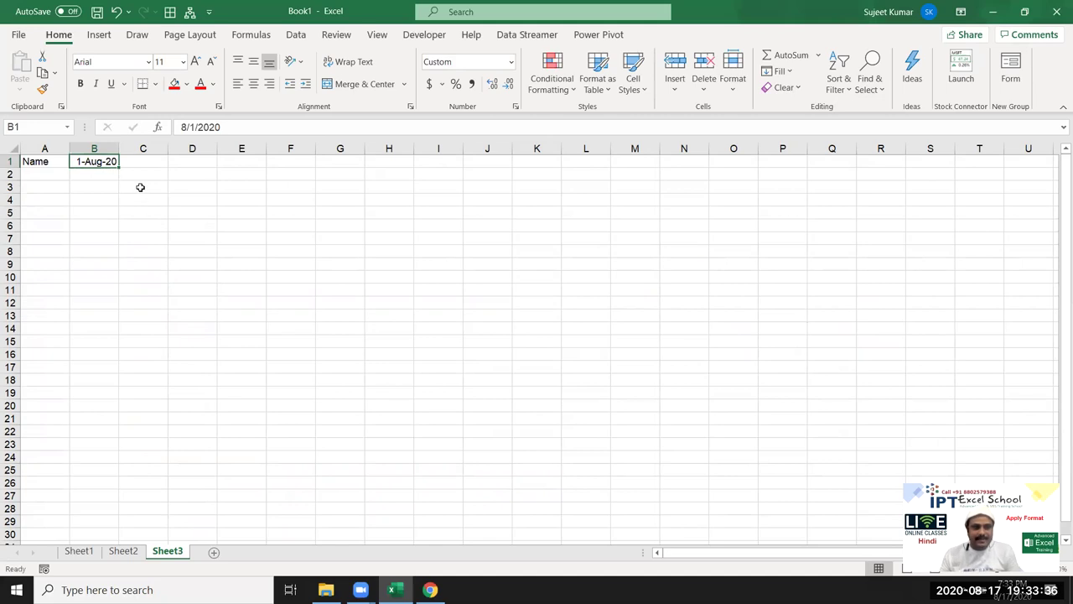
# Extend the dates to 31-Aug-20 in AF1 and delete the extra September dates
pyautogui.moveTo(119, 168); pyautogui.dragTo(1012, 177)
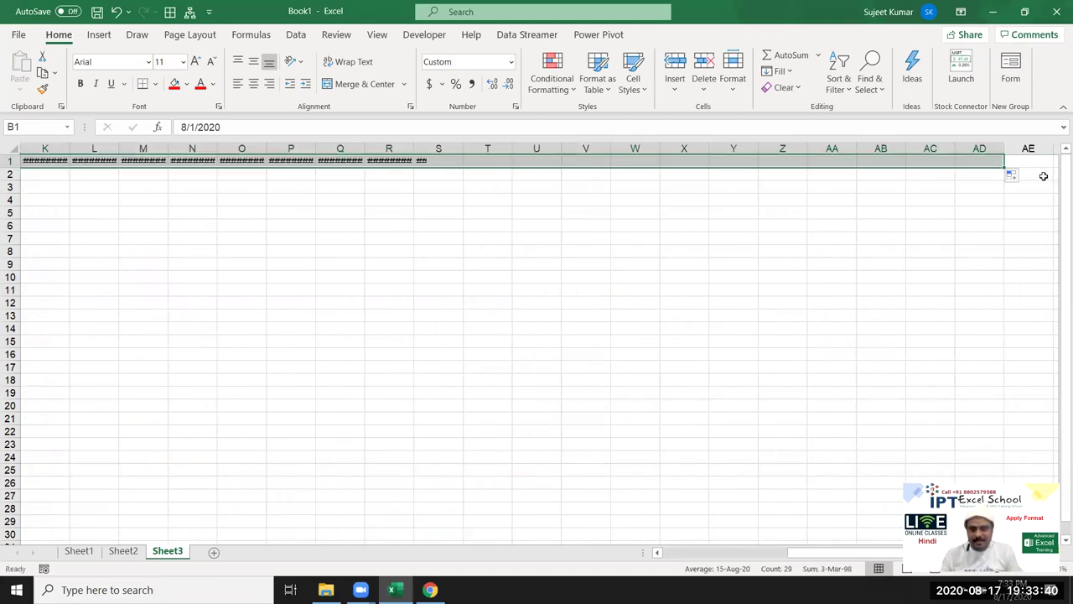
pyautogui.doubleClick(1006, 149)
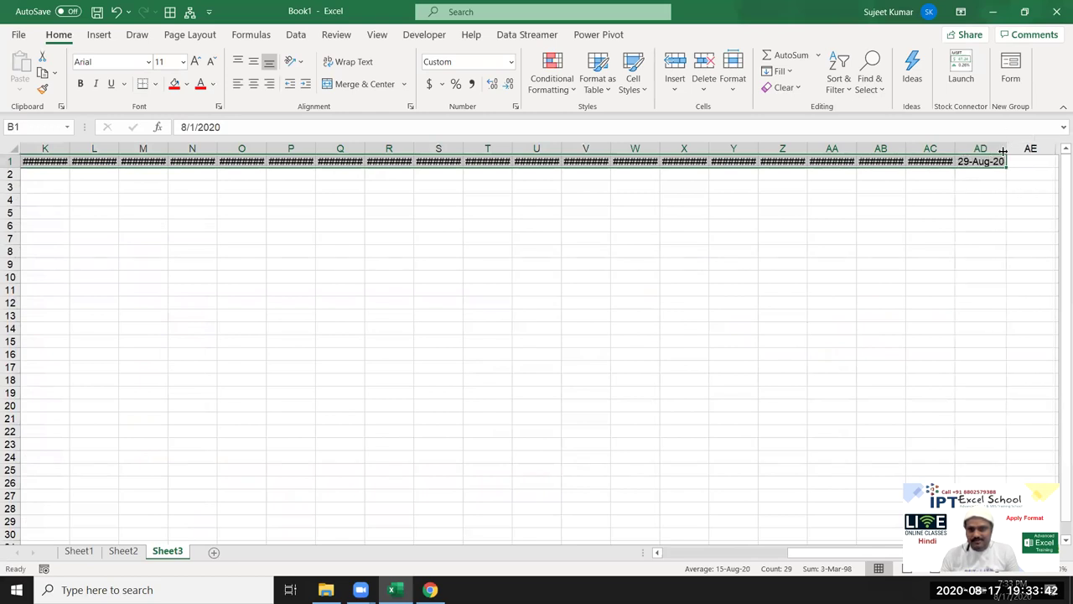
pyautogui.click(1001, 164)
pyautogui.moveTo(1006, 168)
pyautogui.mouseDown()
pyautogui.moveTo(1046, 172)
pyautogui.moveTo(1015, 173)
pyautogui.mouseUp()
pyautogui.click(844, 149)
pyautogui.doubleClick(860, 148)
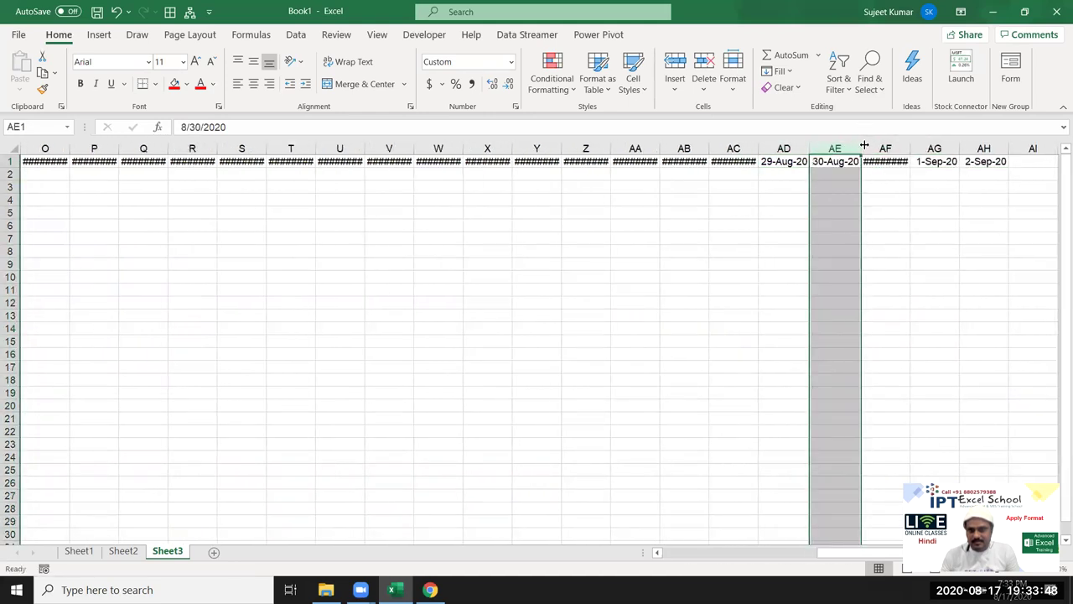
pyautogui.doubleClick(910, 149)
pyautogui.moveTo(935, 148); pyautogui.dragTo(989, 148)
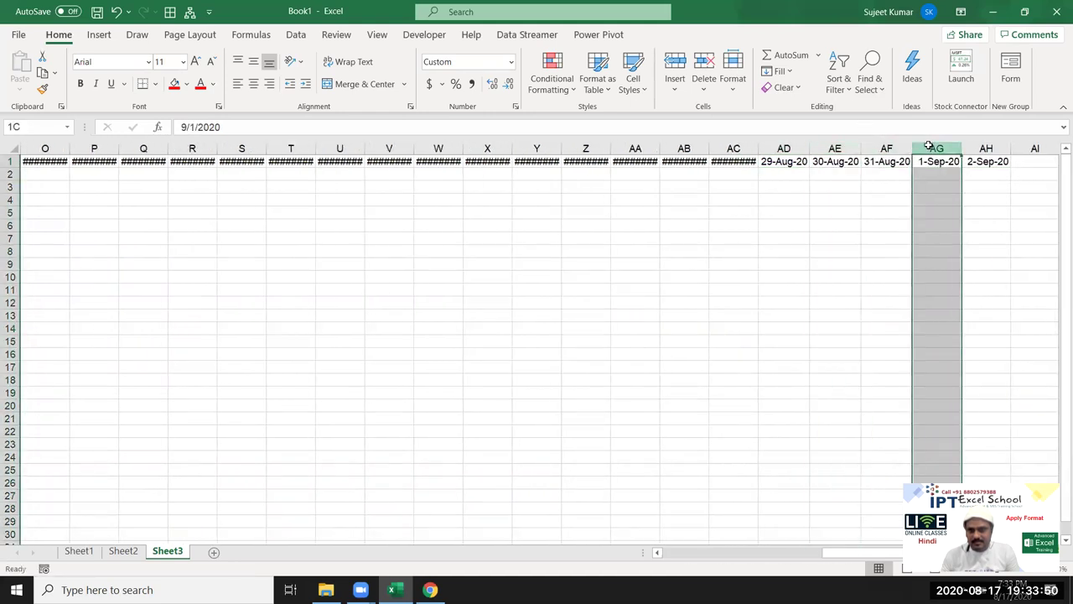
pyautogui.hotkey('ctrl', '-')
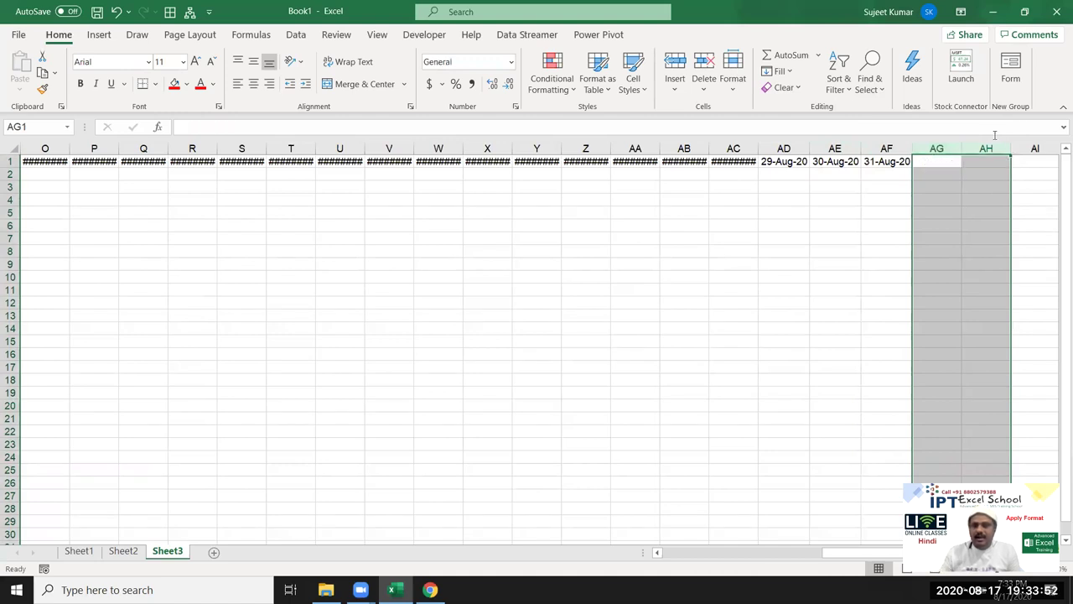
# AutoFit all column widths so every date shows, ending at A1
pyautogui.click(14, 147)
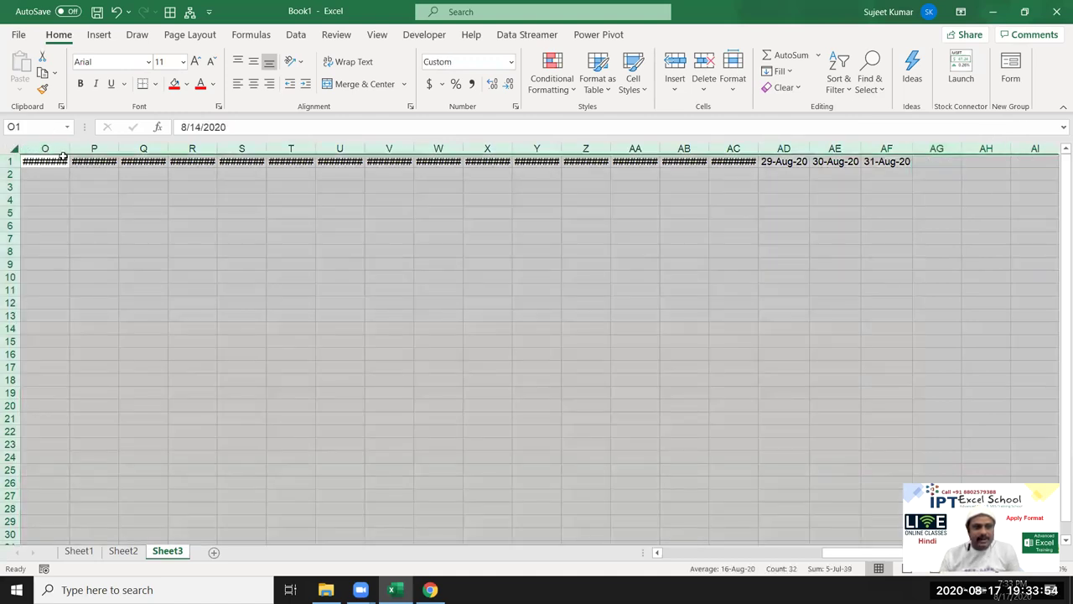
pyautogui.doubleClick(69, 149)
pyautogui.click(77, 164)
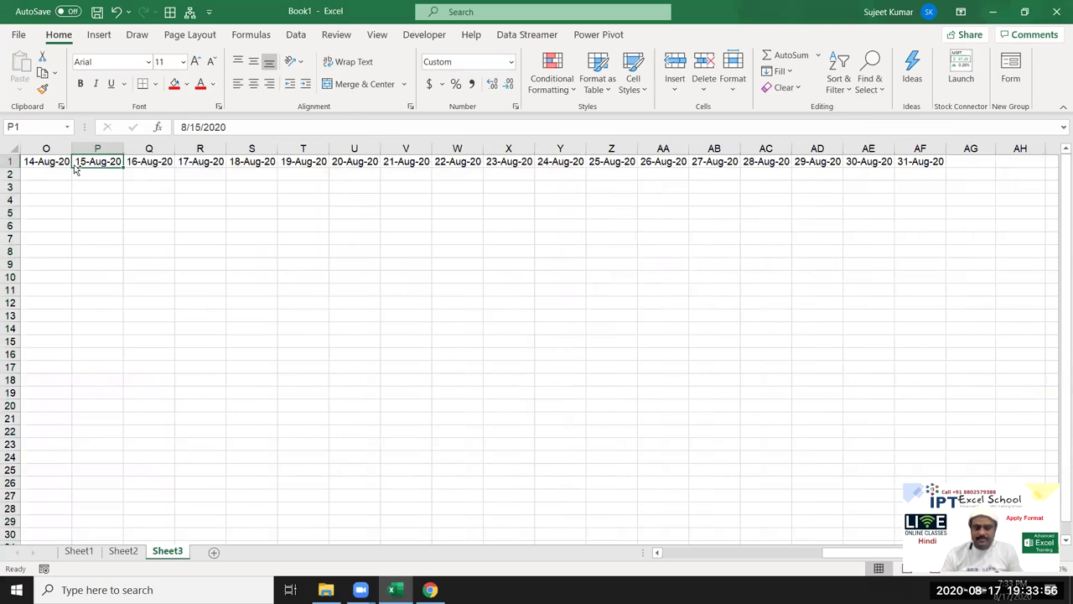
pyautogui.hotkey('ctrl', 'Home')
# Enter a name in A2 and fill the names down to row 16
pyautogui.press('Down')
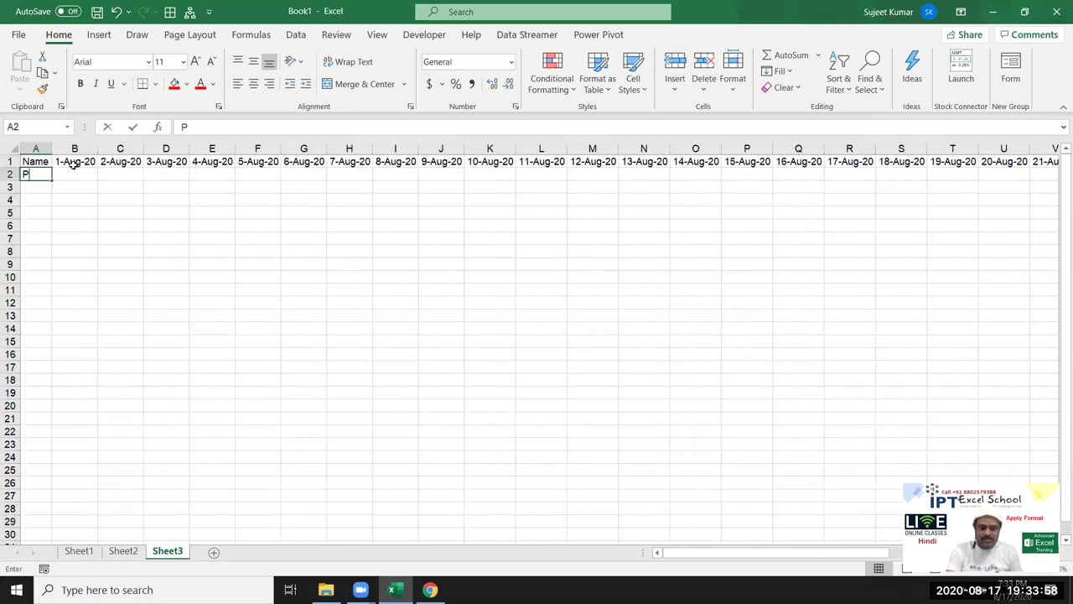
pyautogui.write('Puja')
pyautogui.click(107, 173)
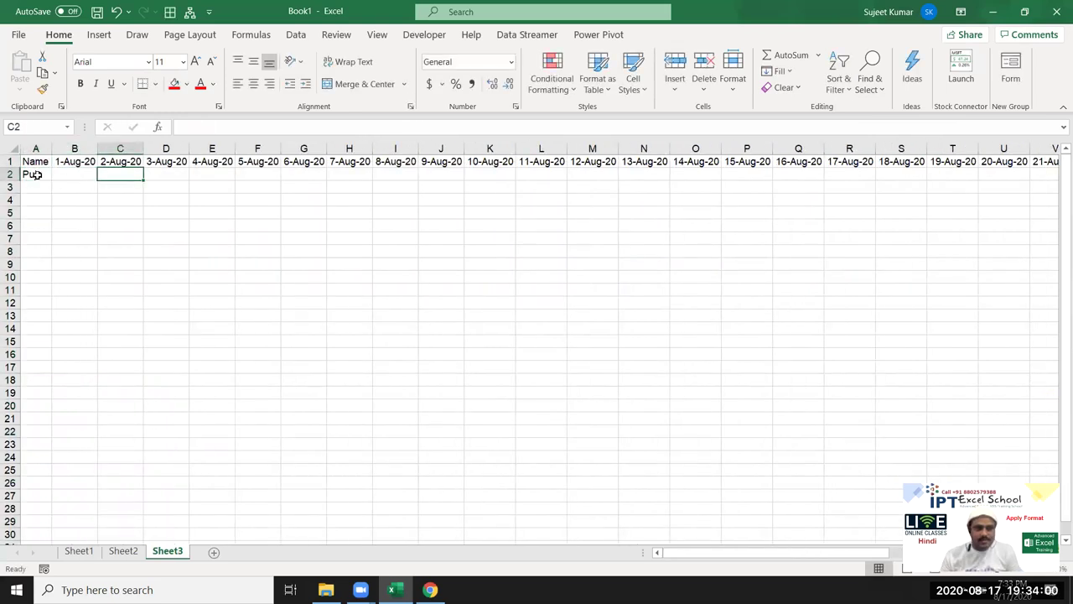
pyautogui.click(38, 176)
pyautogui.moveTo(50, 176); pyautogui.dragTo(52, 354)
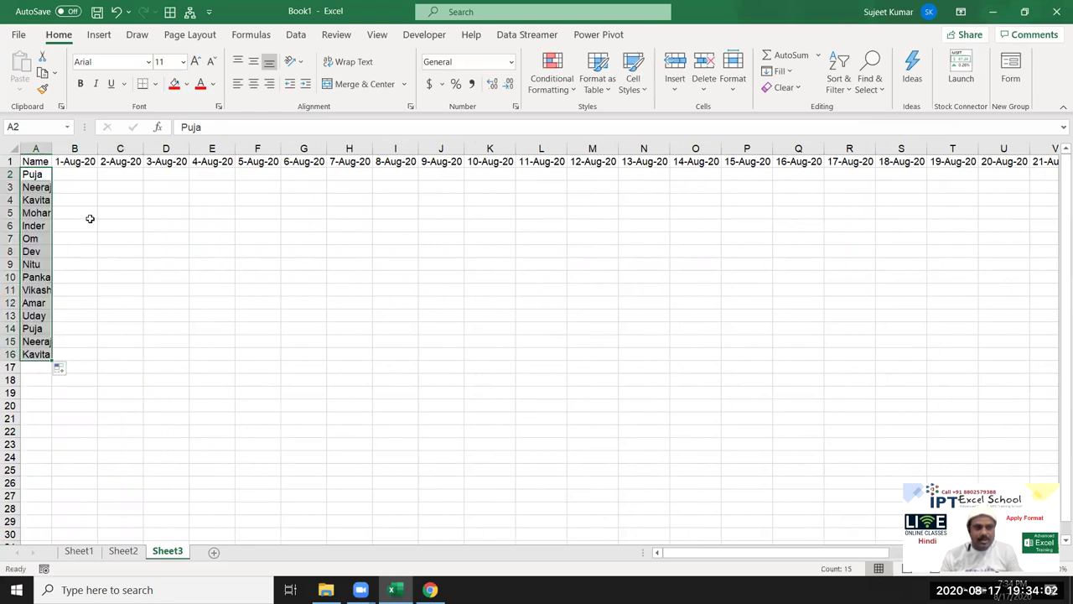
# Fill the attendance cells under 1–31 Aug with P
pyautogui.click(87, 173)
pyautogui.press('Down')
pyautogui.press('Up')
pyautogui.press('Up')
pyautogui.hotkey('ctrl', 'Right')
pyautogui.press('Down')
pyautogui.hotkey('ctrl', 'shift', 'Left')
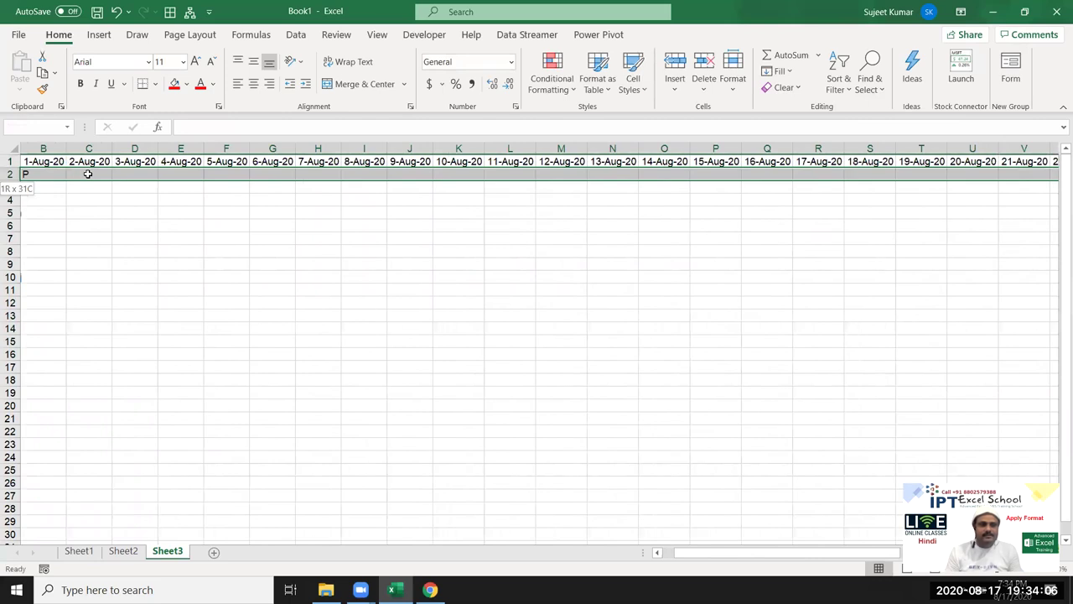
pyautogui.hotkey('shift', 'Down')
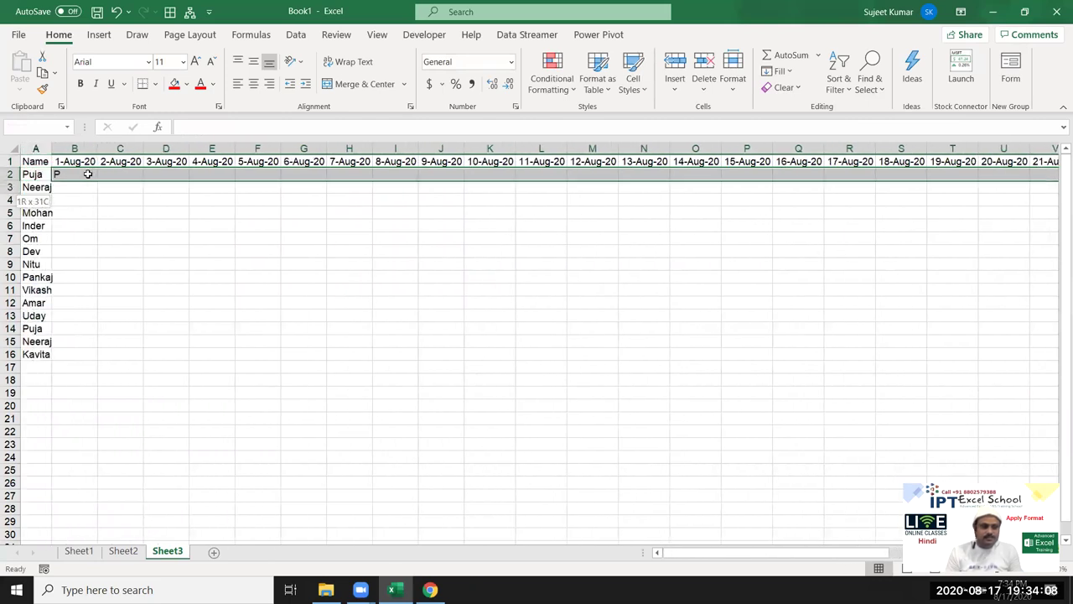
pyautogui.hotkey('shift', 'Down')
pyautogui.hotkey('shift', 'Down')
pyautogui.hotkey('shift', 'Down')
pyautogui.hotkey('shift', 'Down')
pyautogui.hotkey('shift', 'Down')
pyautogui.hotkey('shift', 'Down')
pyautogui.hotkey('shift', 'Down')
pyautogui.hotkey('shift', 'Down')
pyautogui.hotkey('shift', 'Down')
pyautogui.hotkey('shift', 'Down')
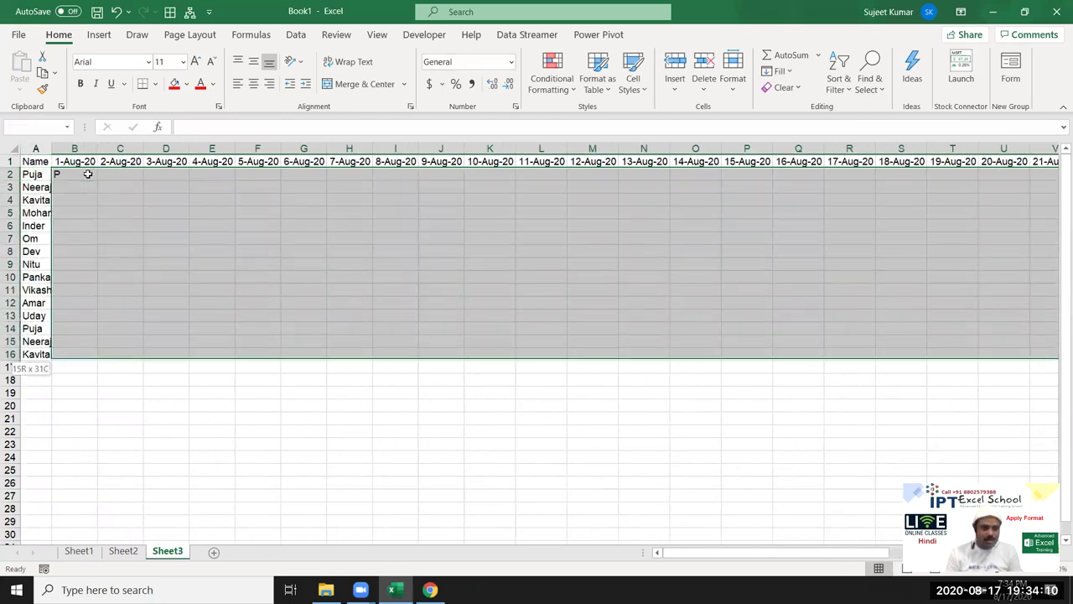
pyautogui.hotkey('ctrl', 'v')
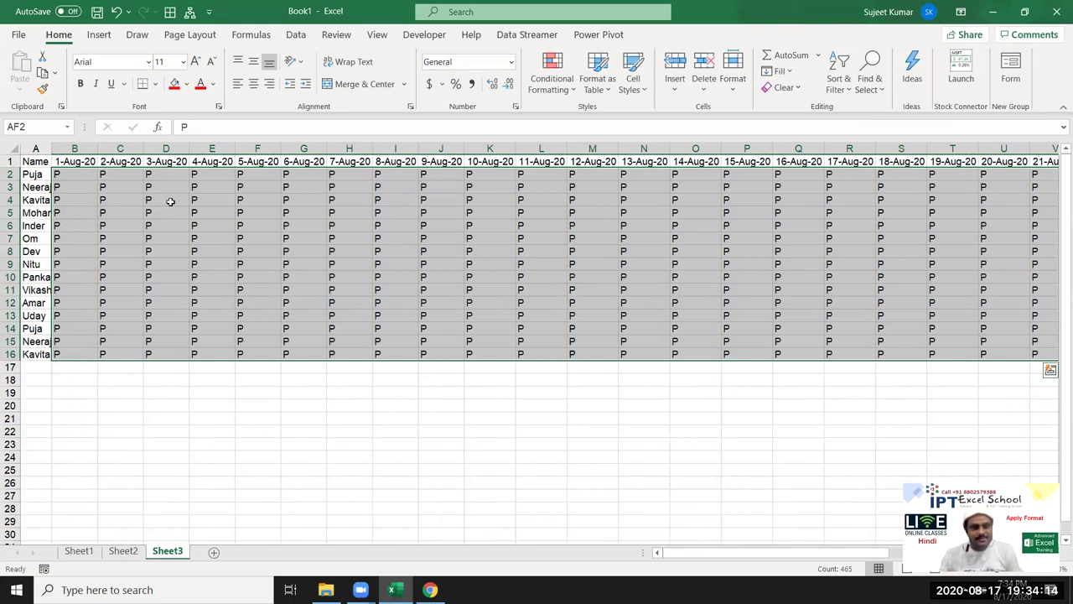
pyautogui.press('Escape')
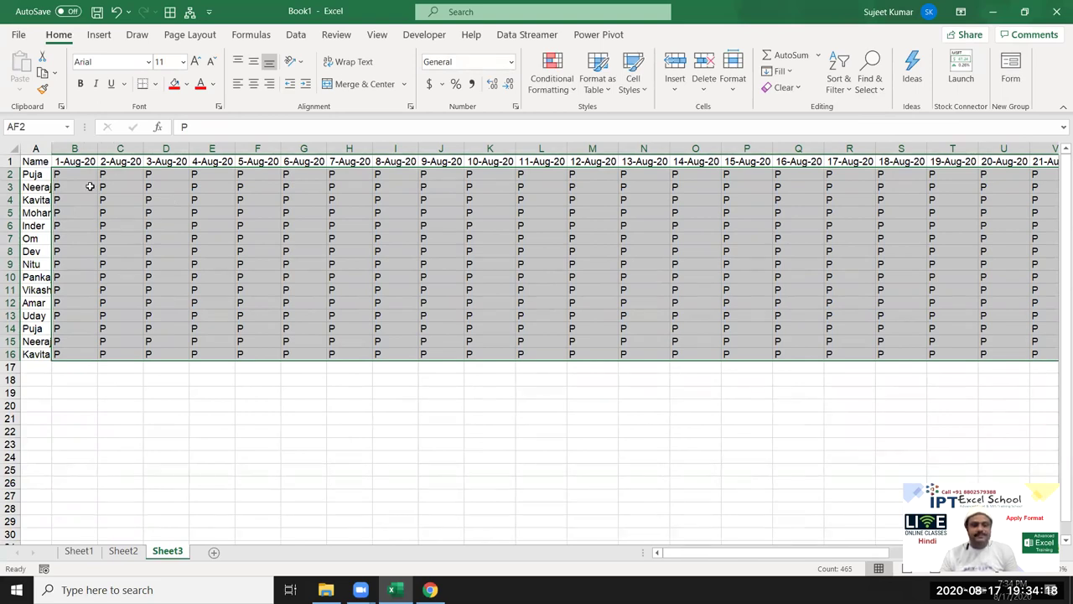
pyautogui.click(76, 188)
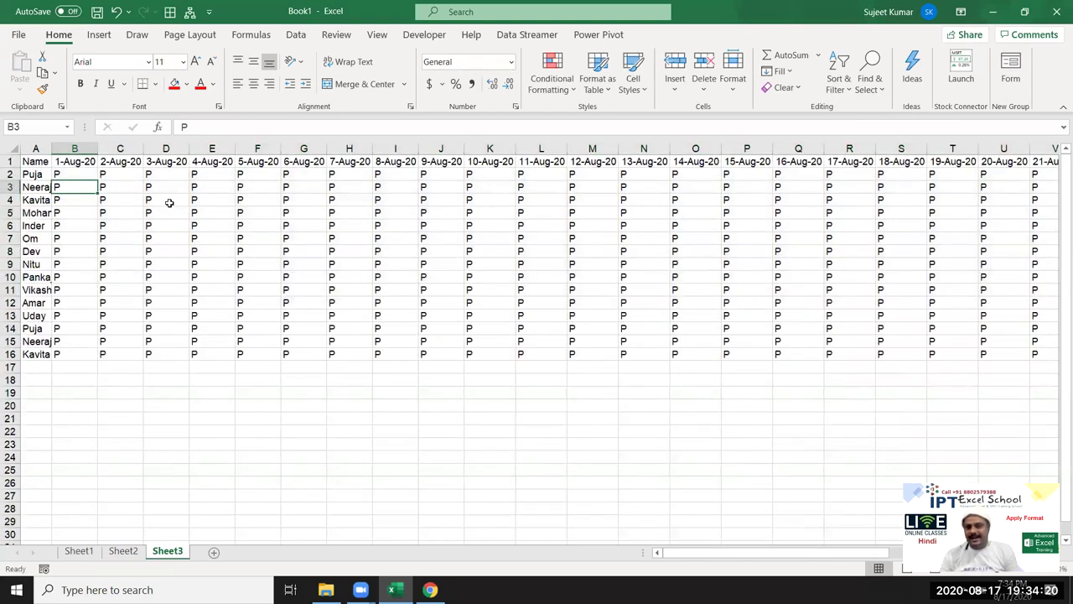
# Give every cell of the A1:AF16 grid All Borders
pyautogui.click(40, 162)
pyautogui.hotkey('ctrl', 'shift', 'Right')
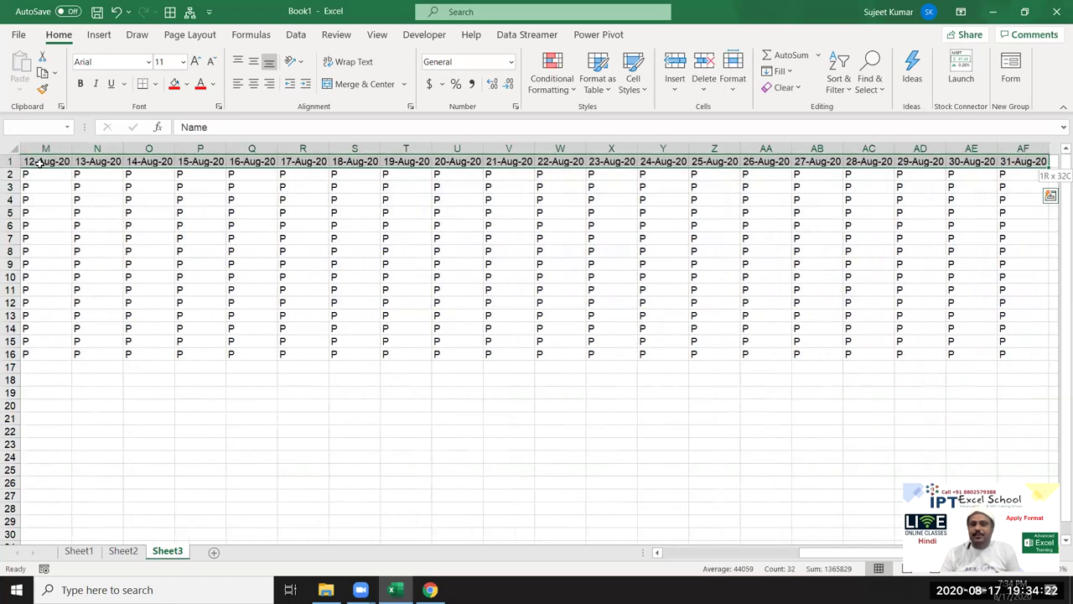
pyautogui.hotkey('ctrl', 'shift', 'Down')
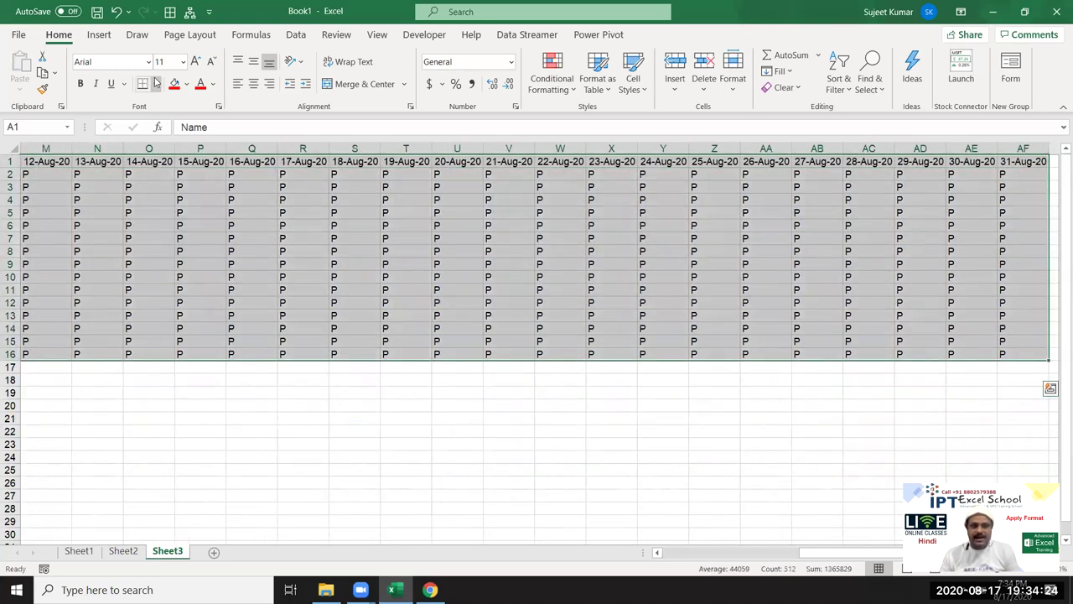
pyautogui.click(155, 82)
pyautogui.click(163, 227)
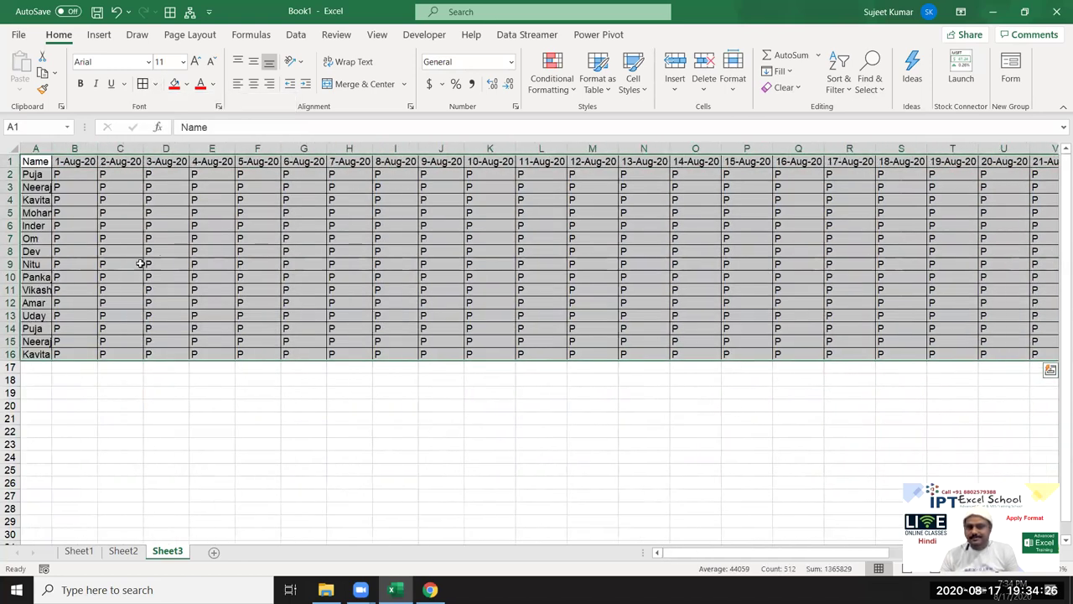
pyautogui.click(130, 259)
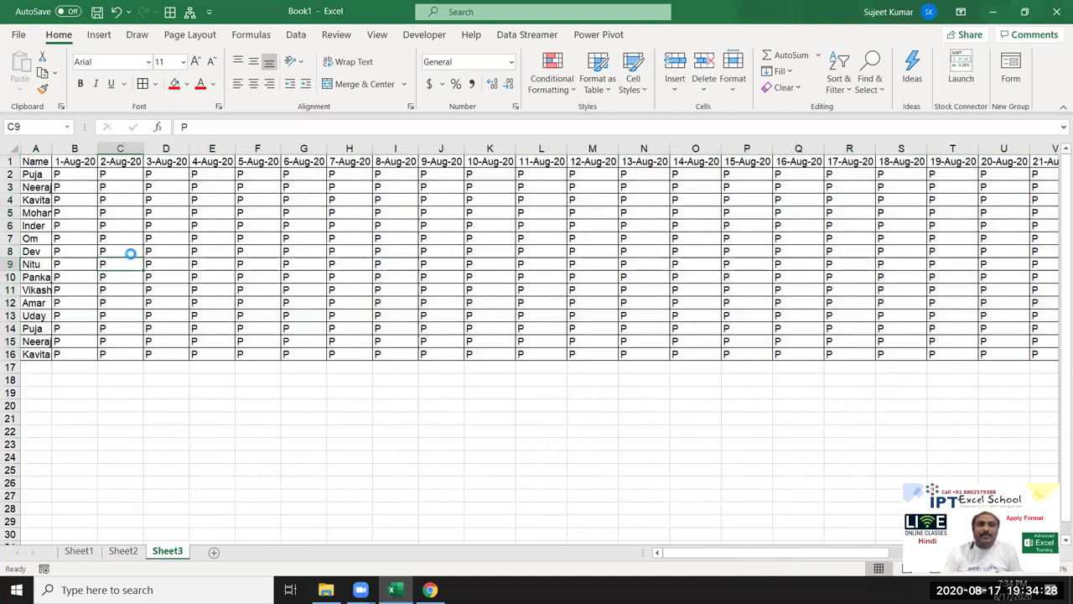
# Set printing to Landscape, Narrow margins and No Scaling, then return to the sheet
pyautogui.hotkey('ctrl', 'p')
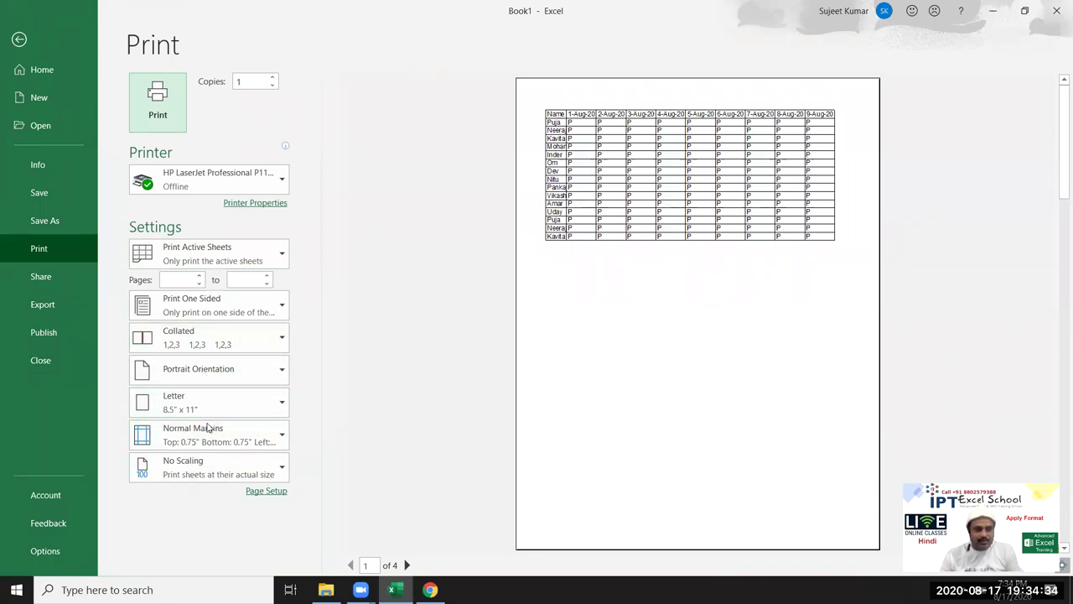
pyautogui.click(213, 376)
pyautogui.click(206, 438)
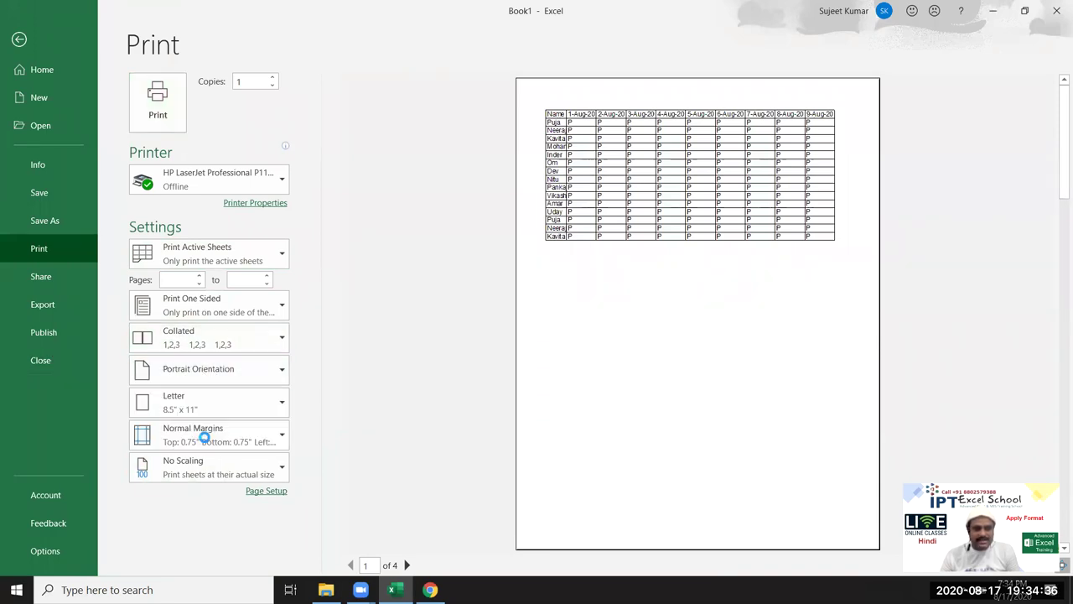
pyautogui.click(209, 450)
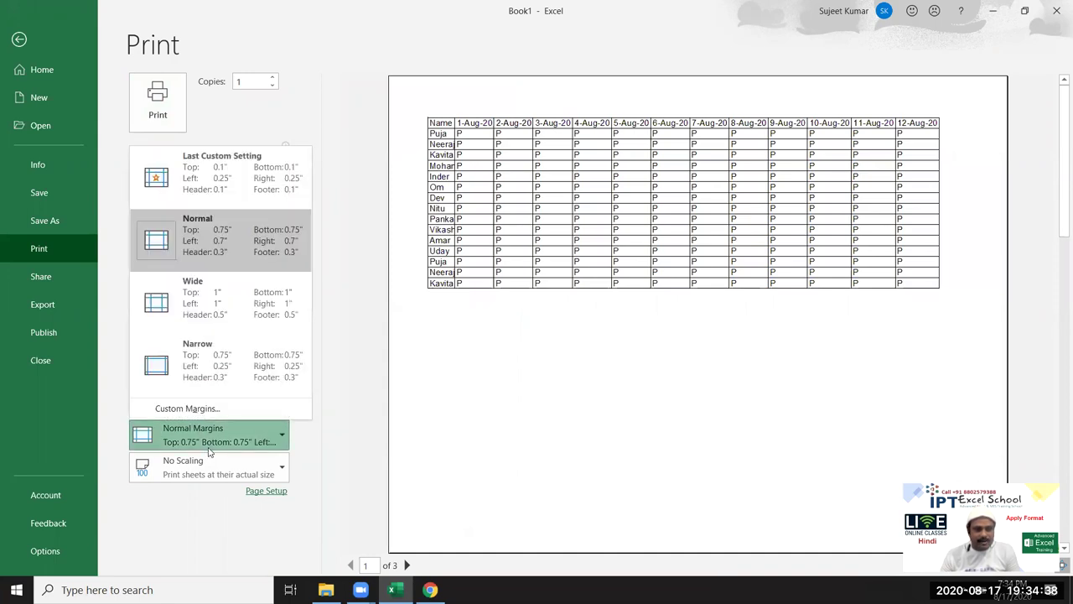
pyautogui.click(207, 377)
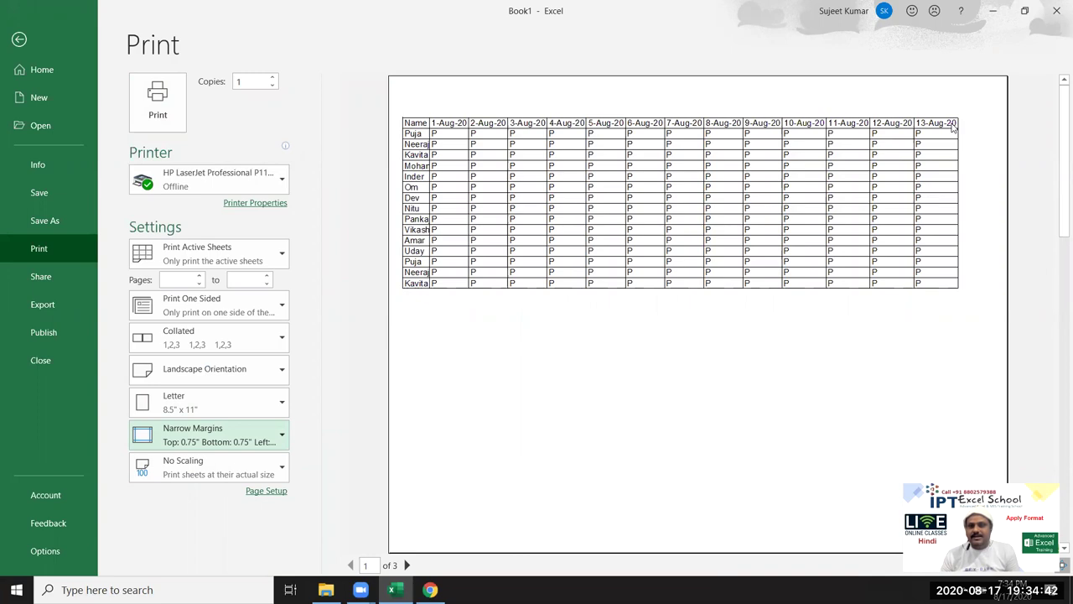
pyautogui.click(216, 474)
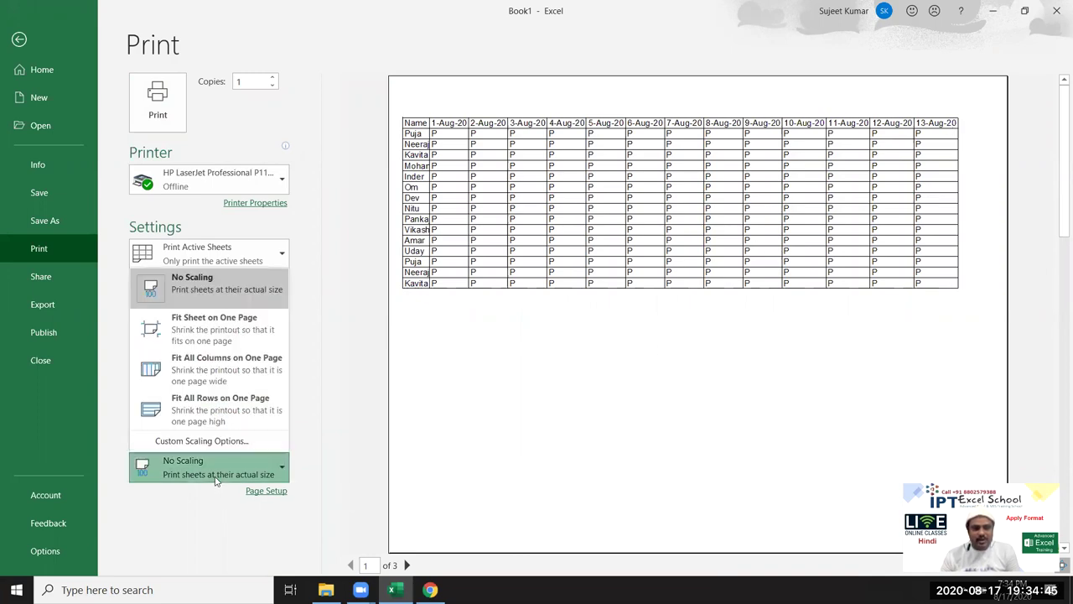
pyautogui.click(214, 334)
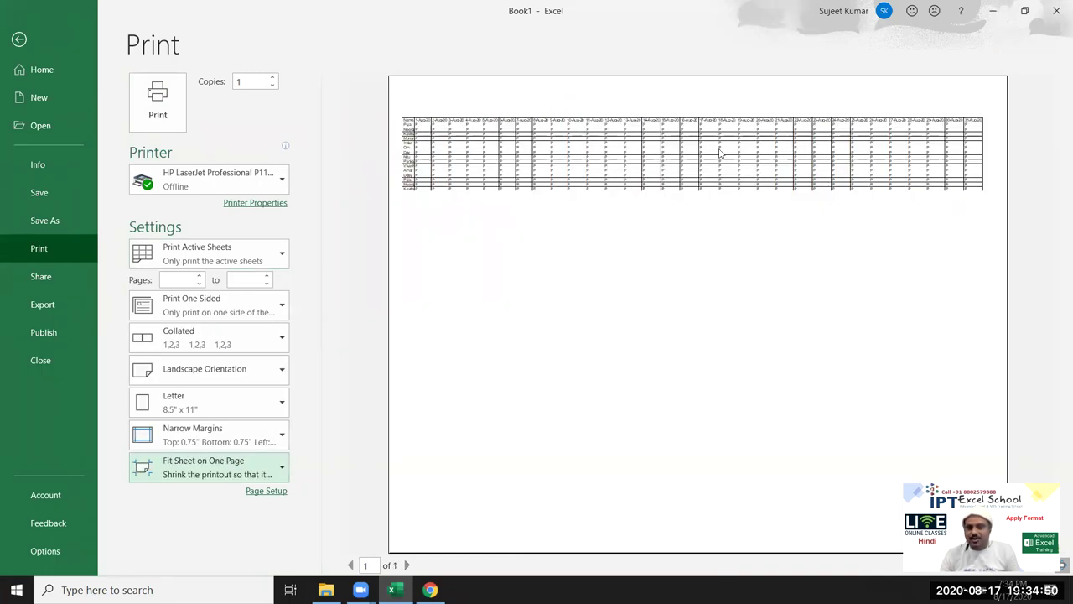
pyautogui.click(262, 463)
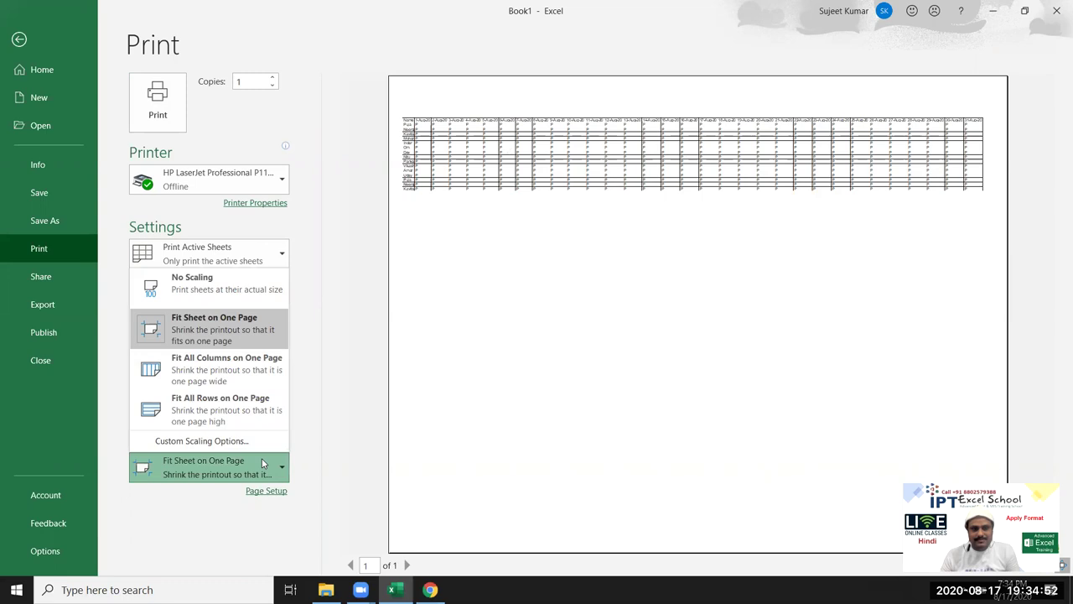
pyautogui.click(222, 290)
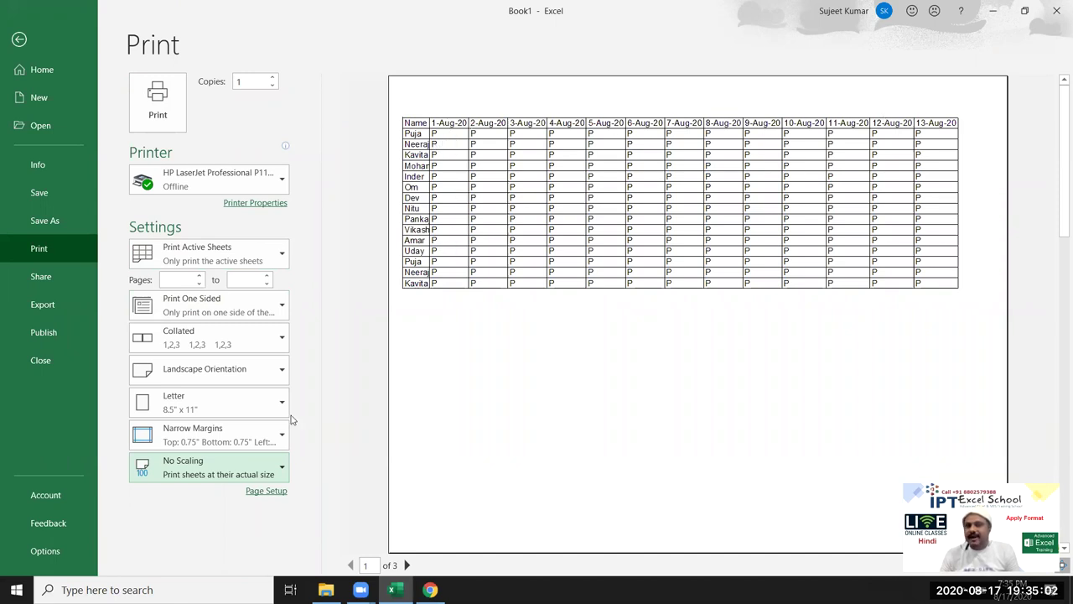
pyautogui.press('Escape')
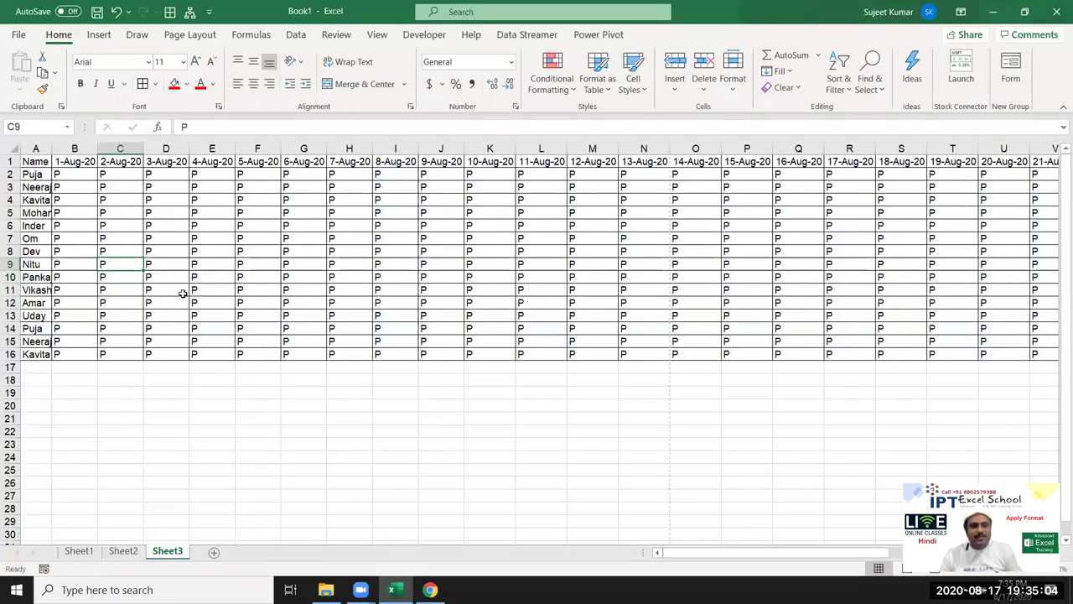
# Rotate the row 1 Name and date headings to Rotate Text Up
pyautogui.moveTo(19, 161); pyautogui.dragTo(1048, 168)
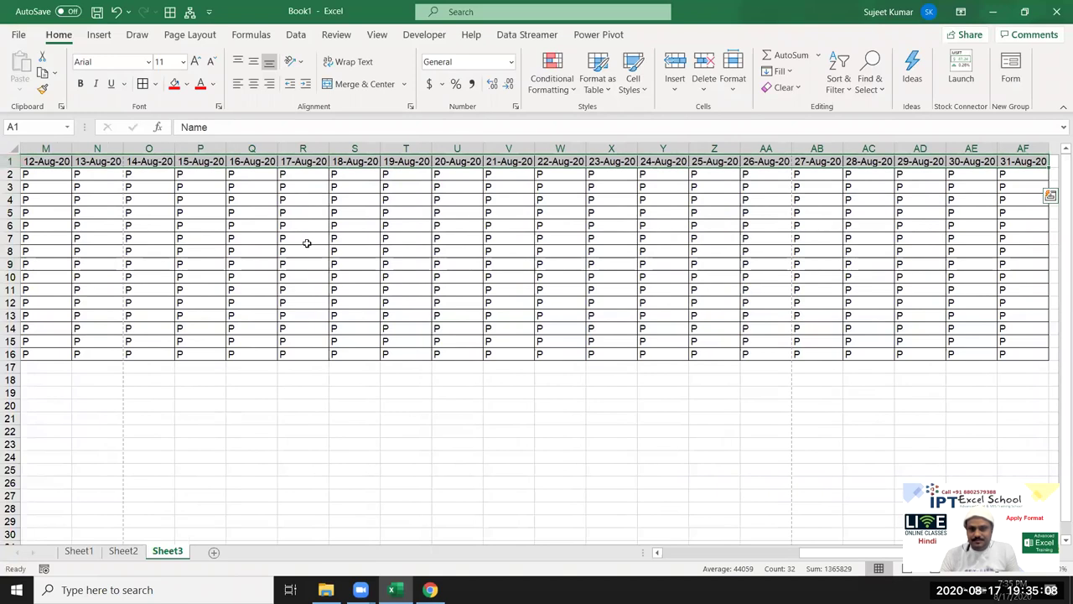
pyautogui.rightClick(584, 162)
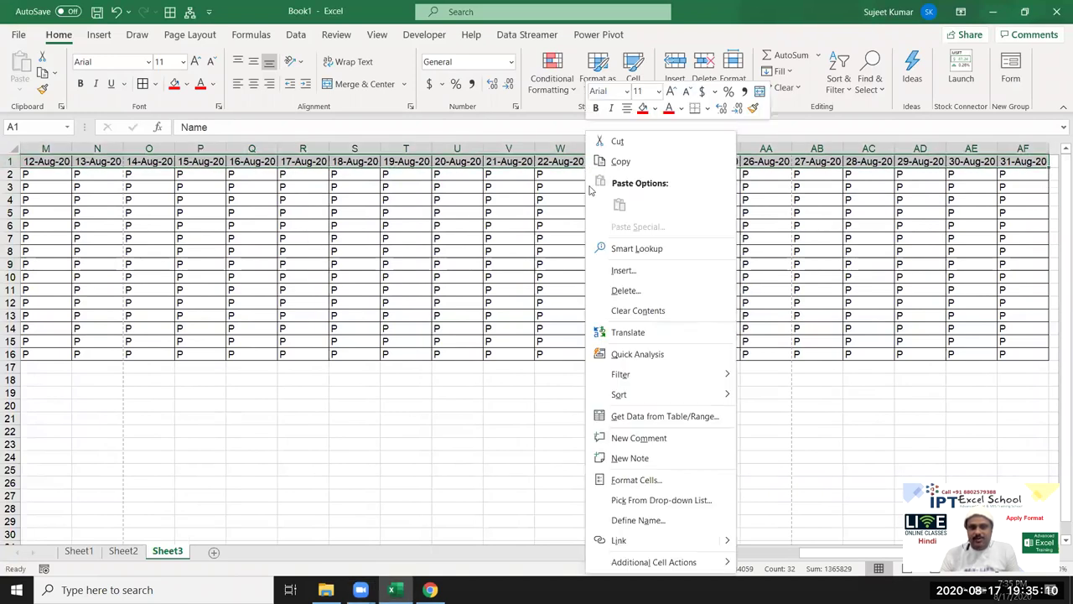
pyautogui.click(612, 487)
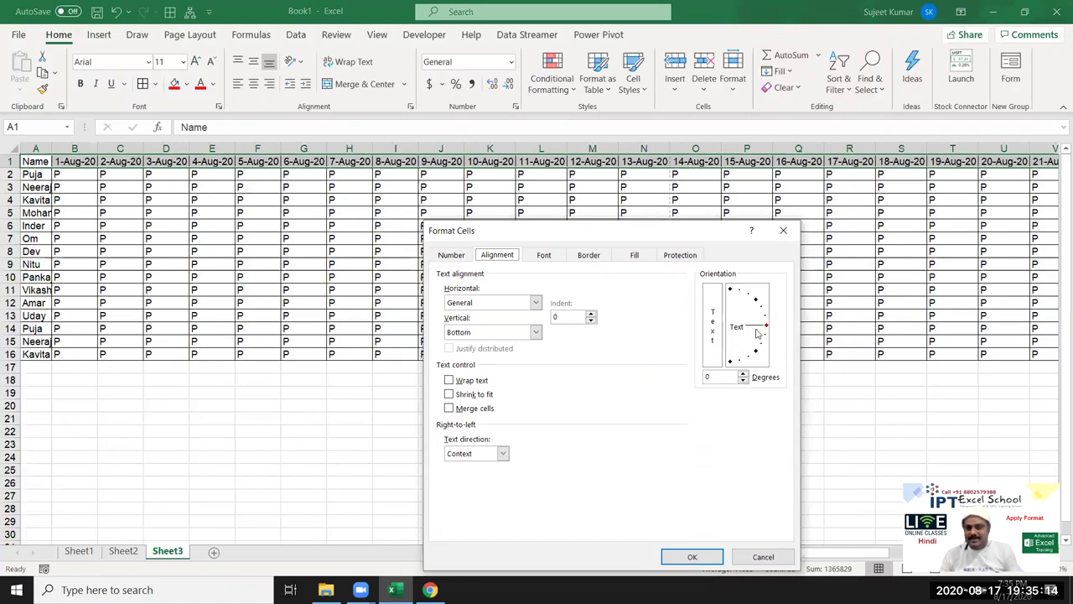
pyautogui.press('Escape')
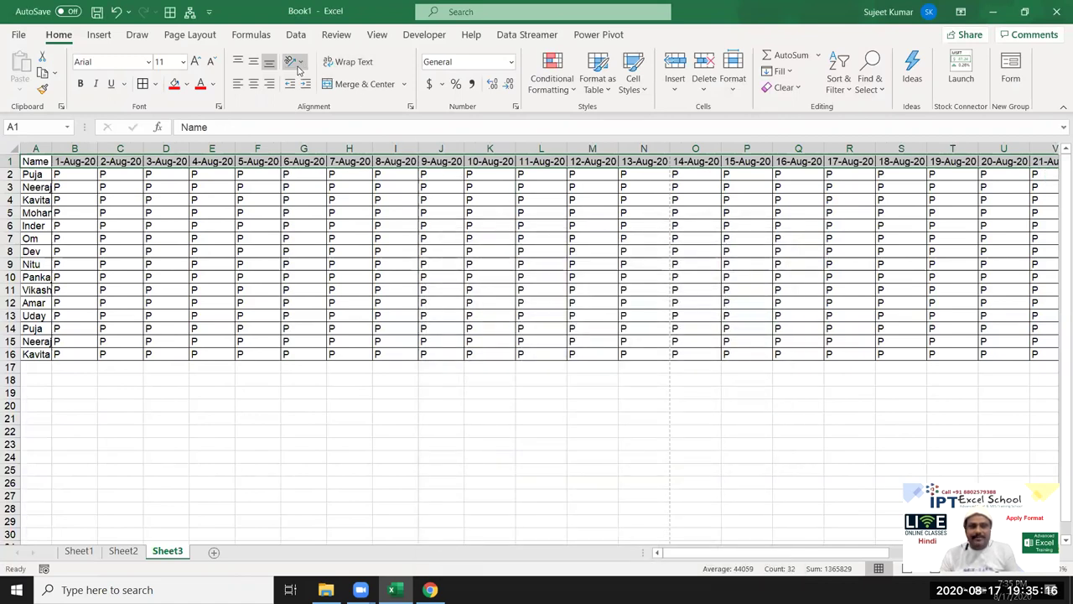
pyautogui.click(296, 64)
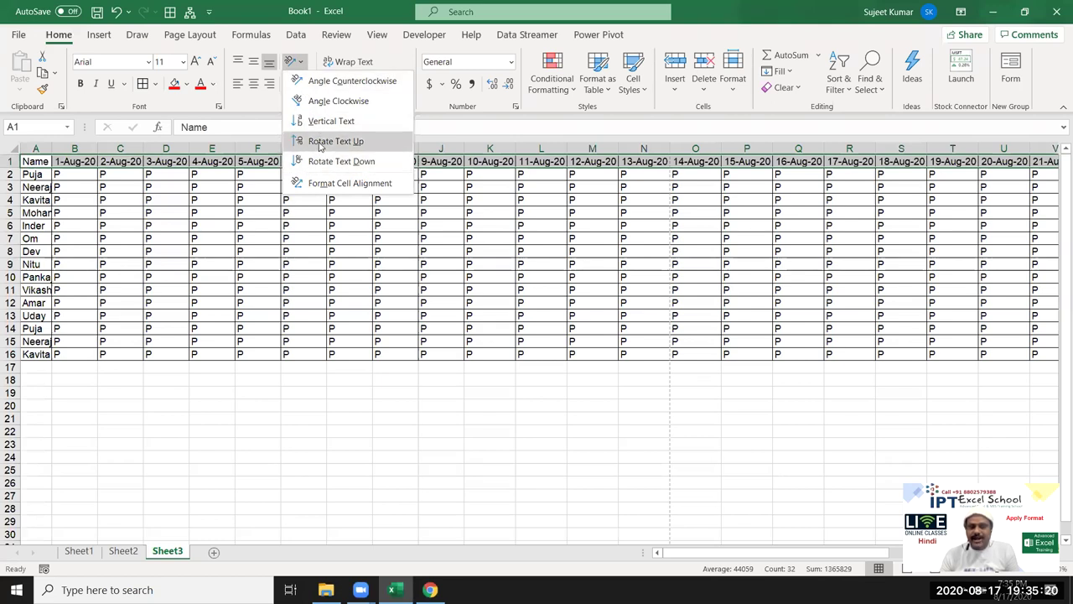
pyautogui.click(320, 143)
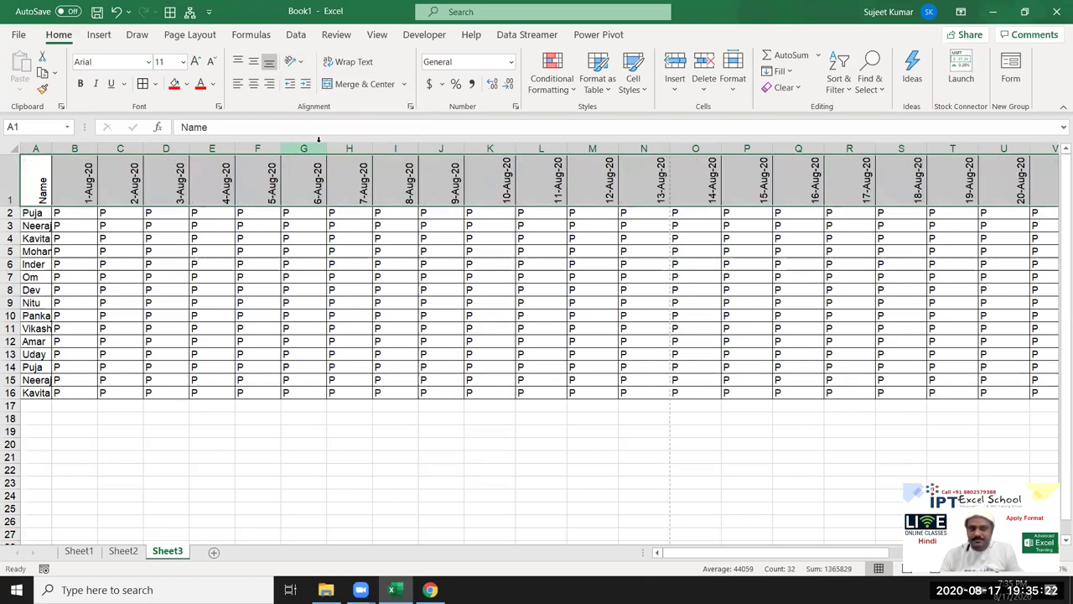
pyautogui.click(317, 277)
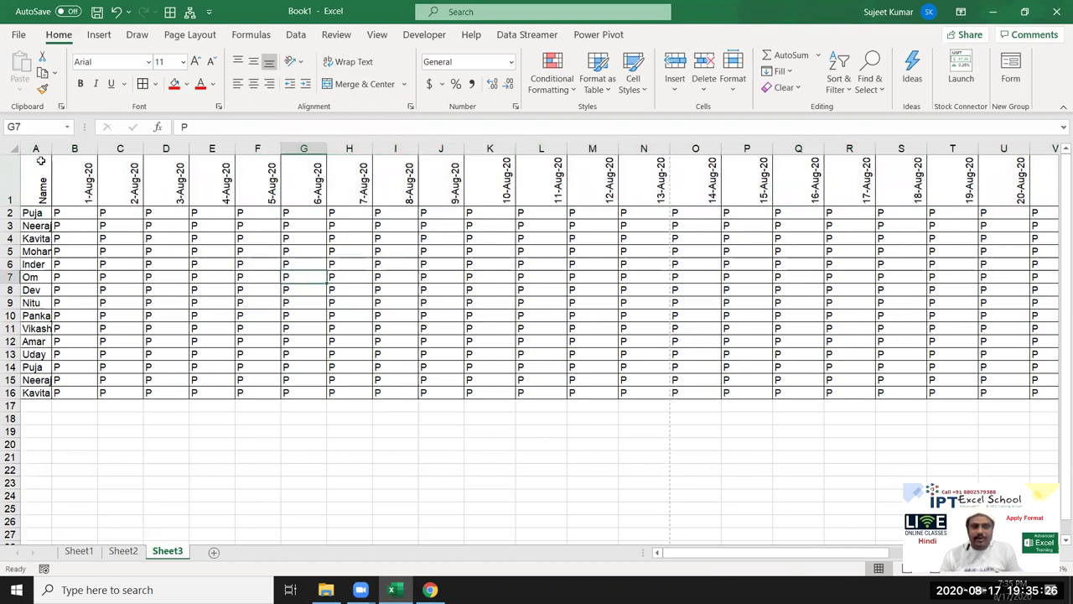
# AutoFit all columns to narrow the date columns B through AF
pyautogui.click(13, 151)
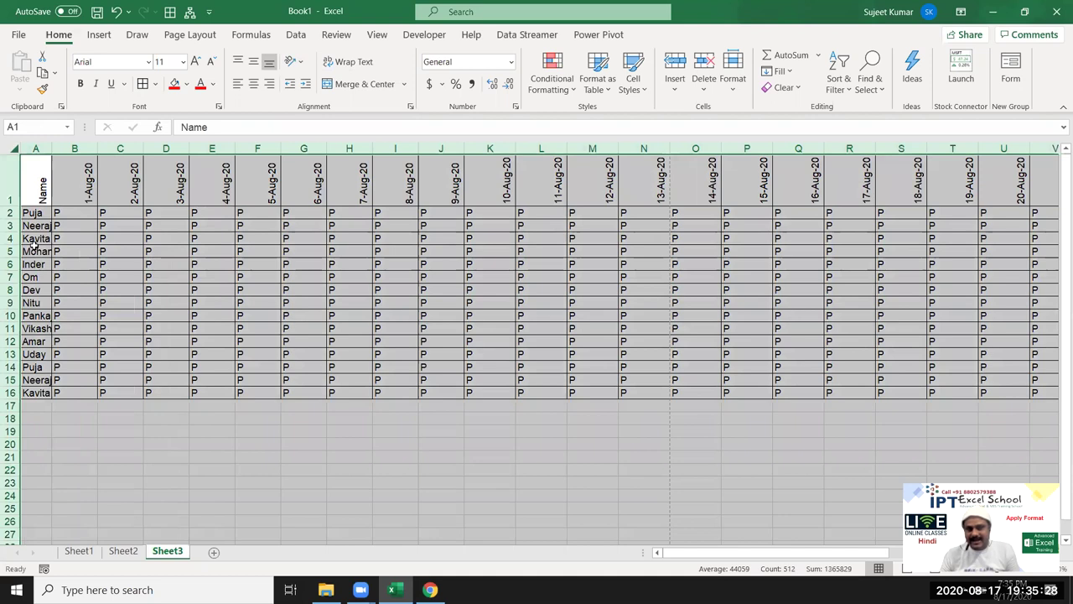
pyautogui.doubleClick(96, 147)
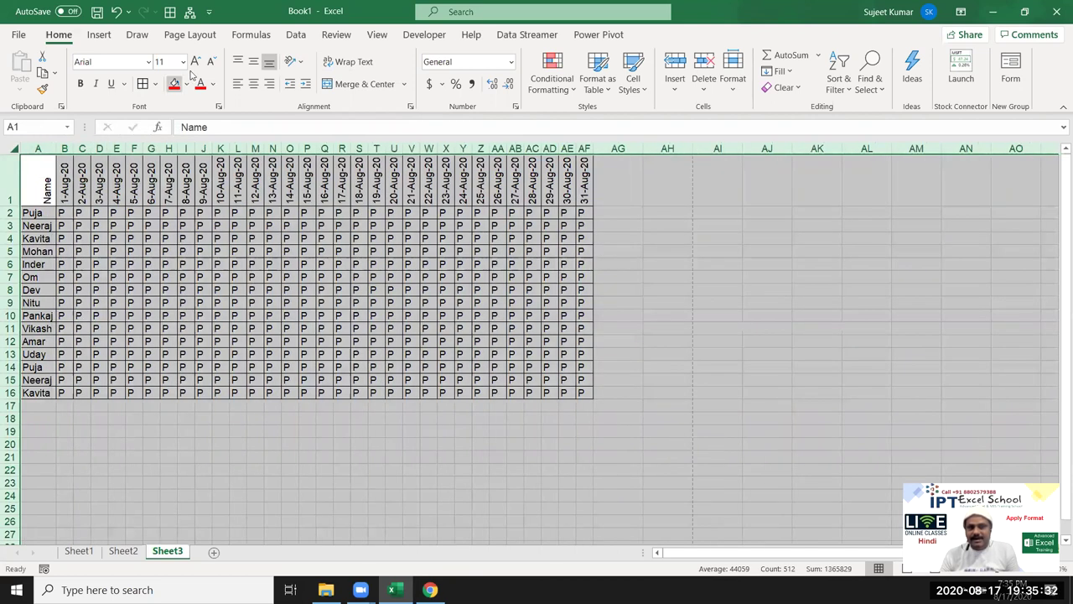
pyautogui.click(399, 238)
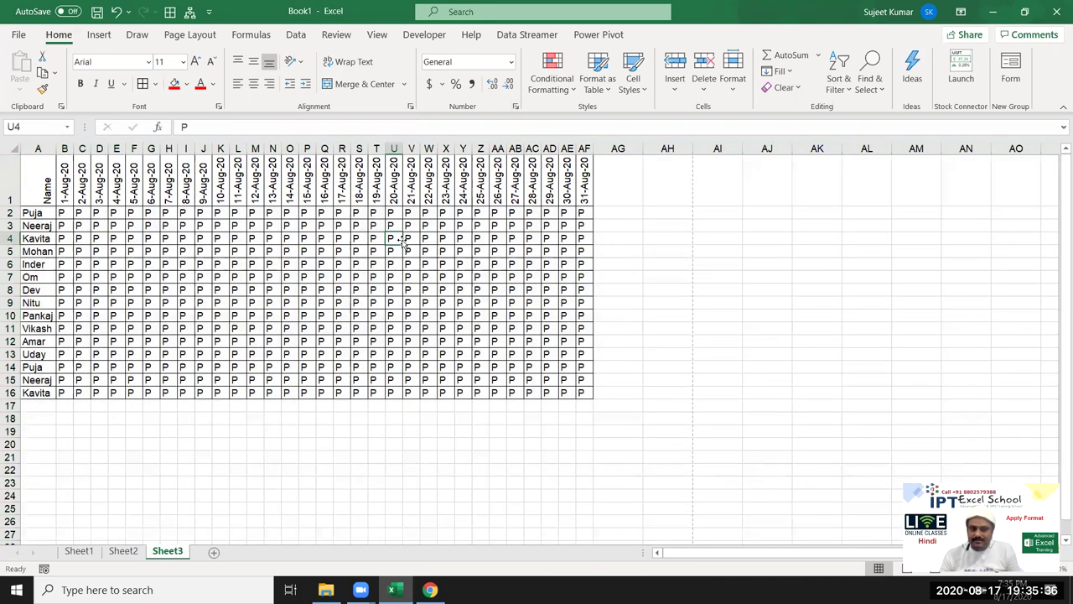
pyautogui.hotkey('ctrl', 'p')
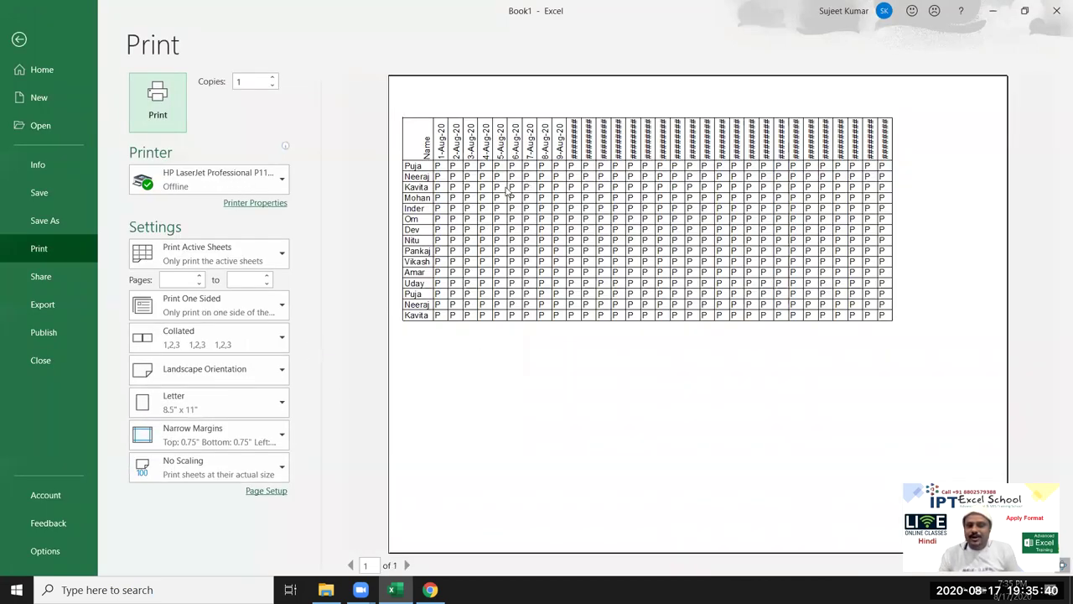
pyautogui.press('Escape')
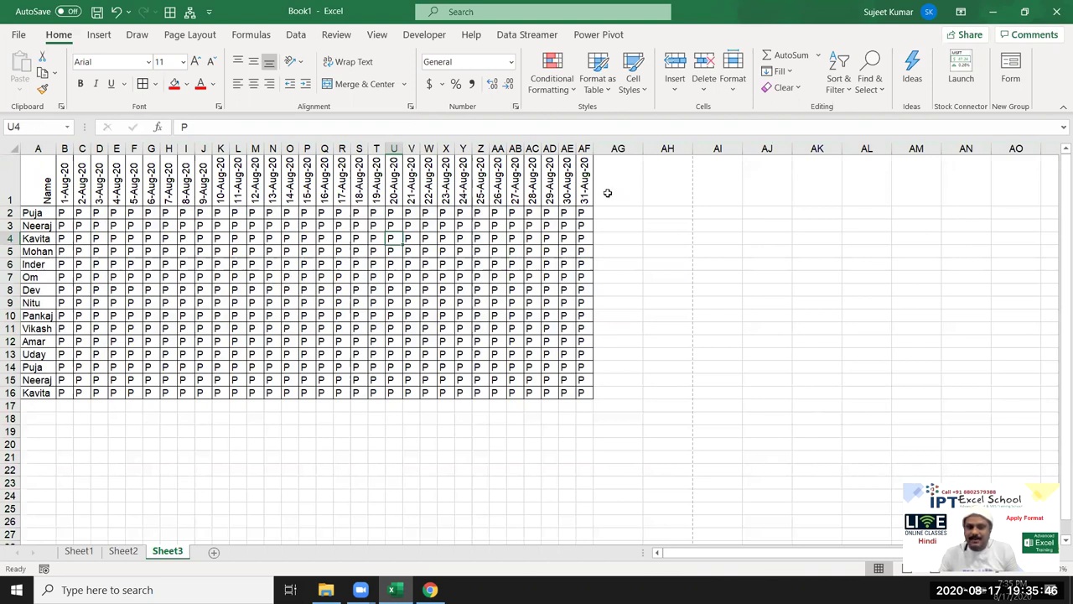
pyautogui.moveTo(607, 192); pyautogui.dragTo(668, 387)
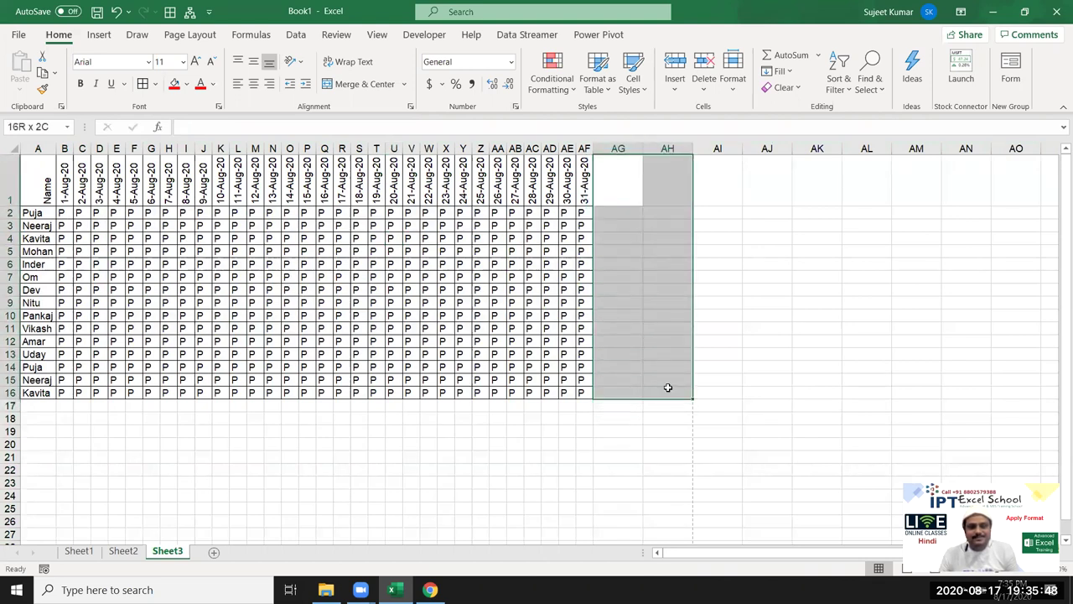
pyautogui.click(335, 313)
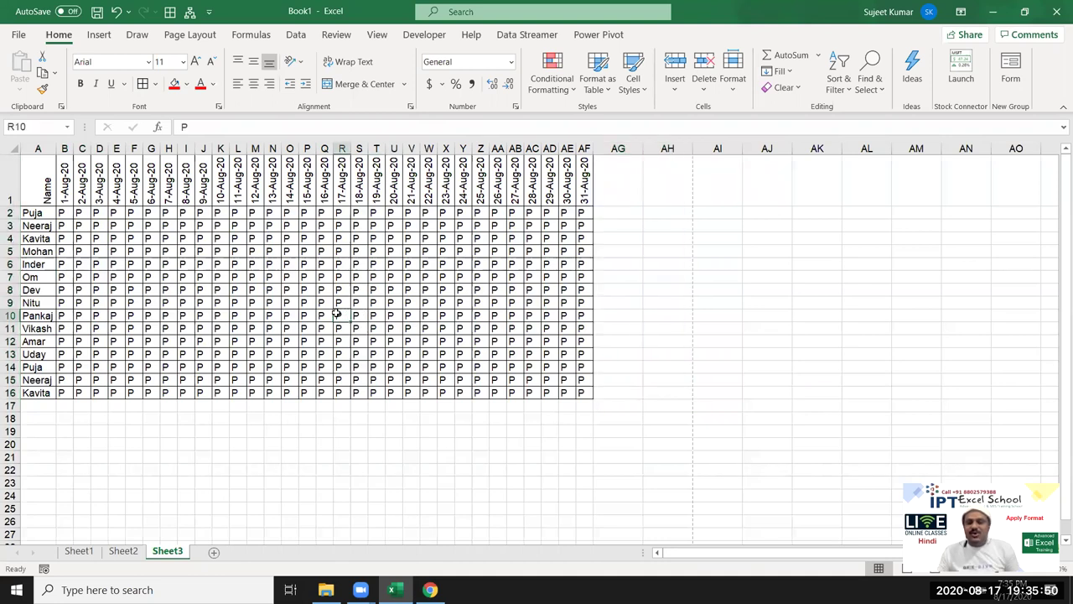
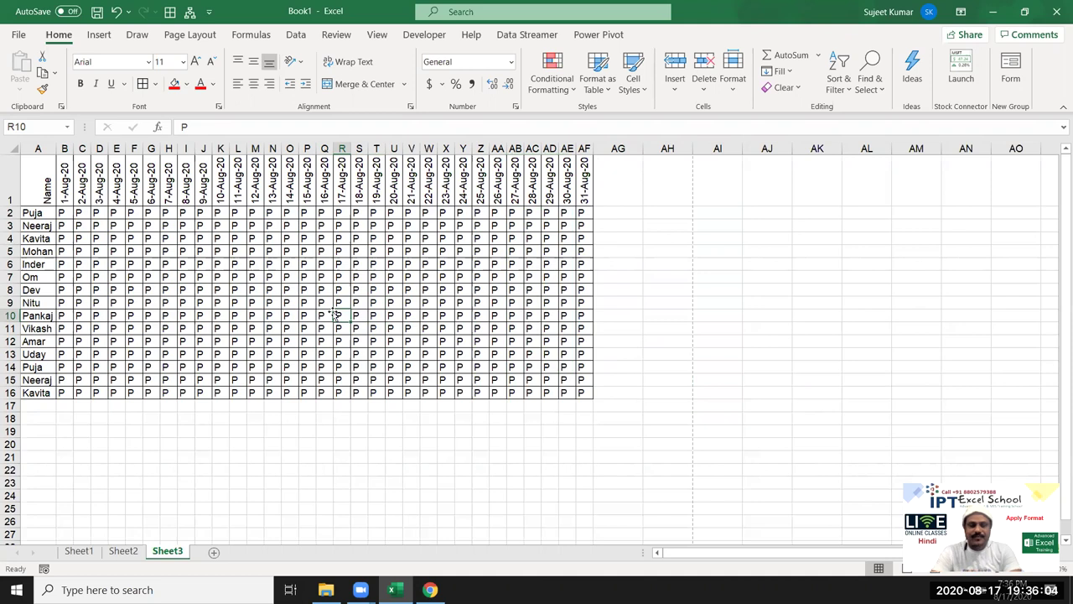
# Center cell R10 on Sheet3 and add a new blank Sheet4
pyautogui.click(254, 84)
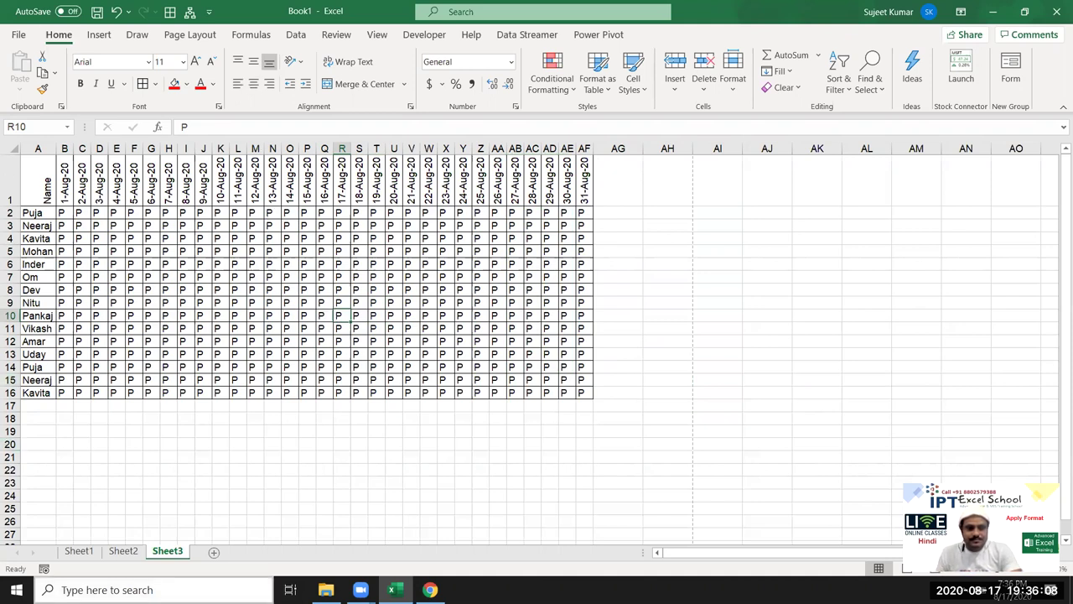
pyautogui.click(213, 552)
pyautogui.moveTo(277, 210)
pyautogui.mouseDown()
pyautogui.moveTo(407, 255)
pyautogui.moveTo(523, 256)
pyautogui.mouseUp()
pyautogui.click(241, 224)
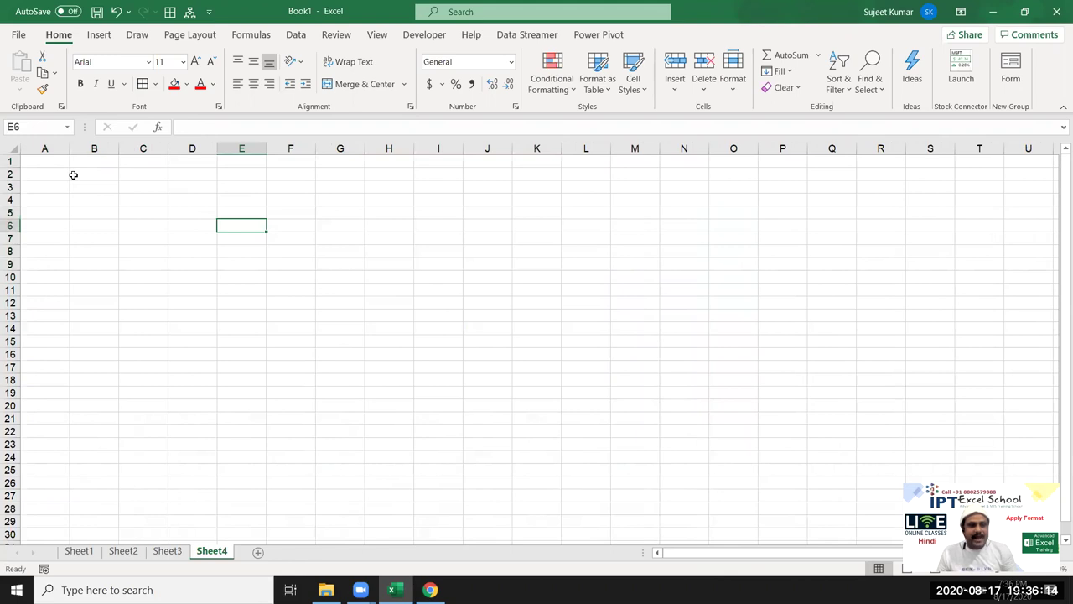
pyautogui.click(73, 174)
pyautogui.scroll(5, 102, 236)
# Enter the person's full name in A2, undoing Wrap Text so it stays on one line
pyautogui.click(109, 199)
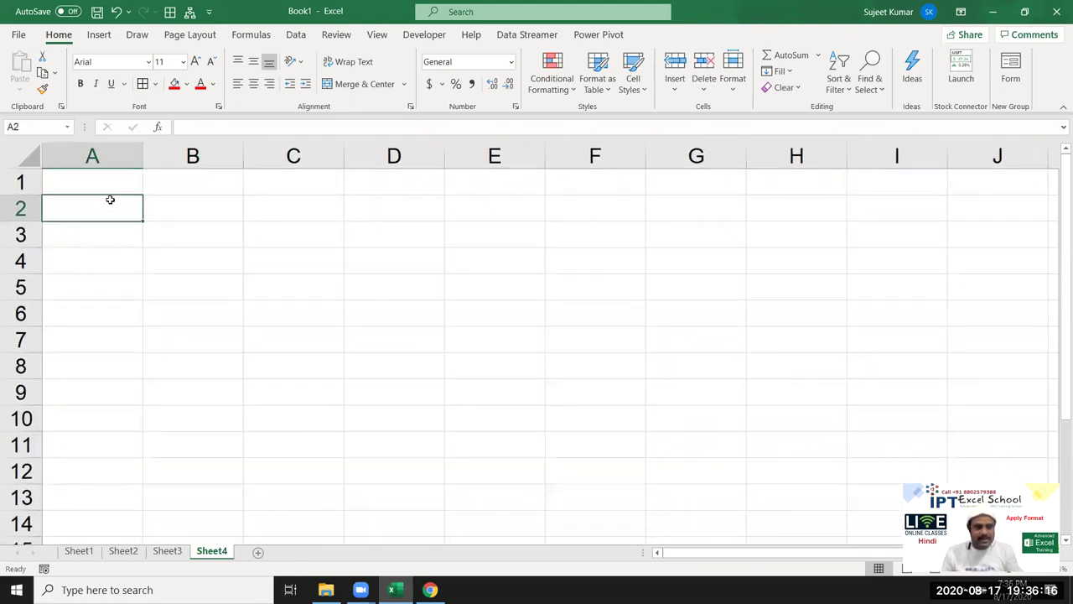
pyautogui.write('Sujeet')
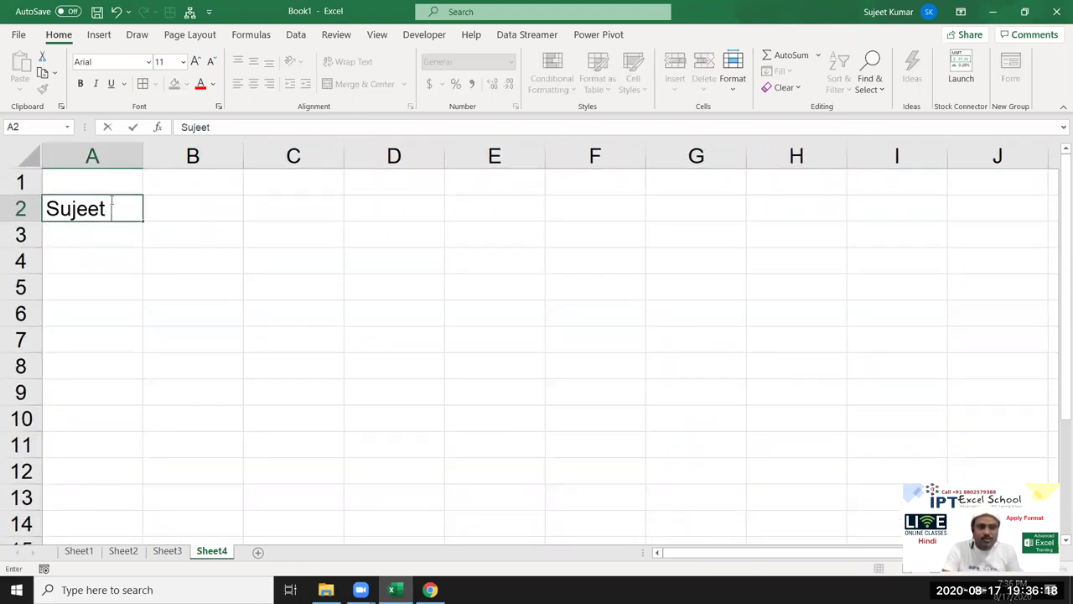
pyautogui.write(' Kumar')
pyautogui.press('Return')
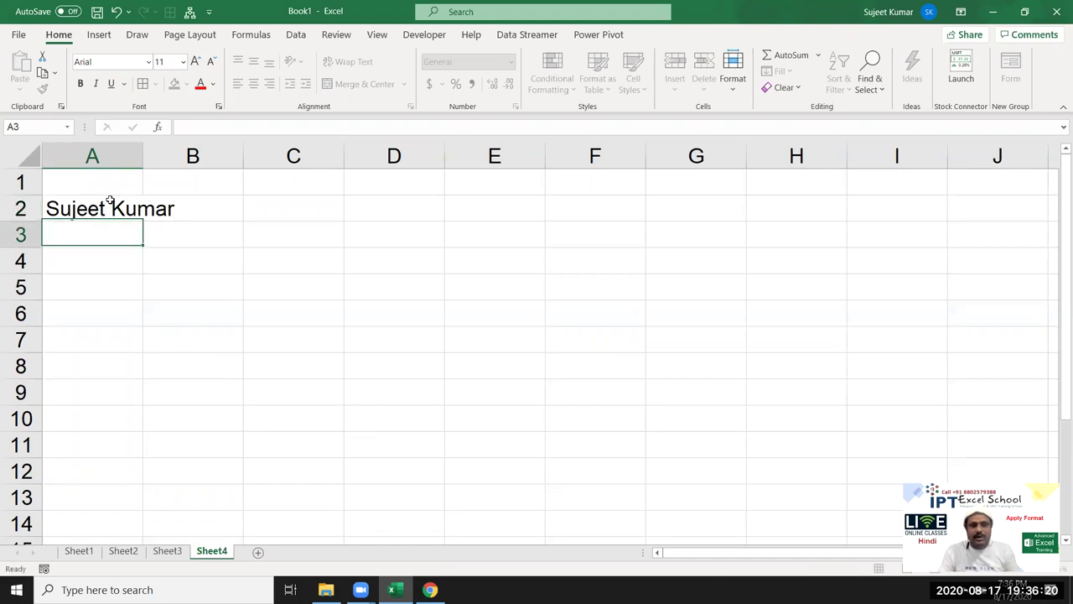
pyautogui.click(110, 200)
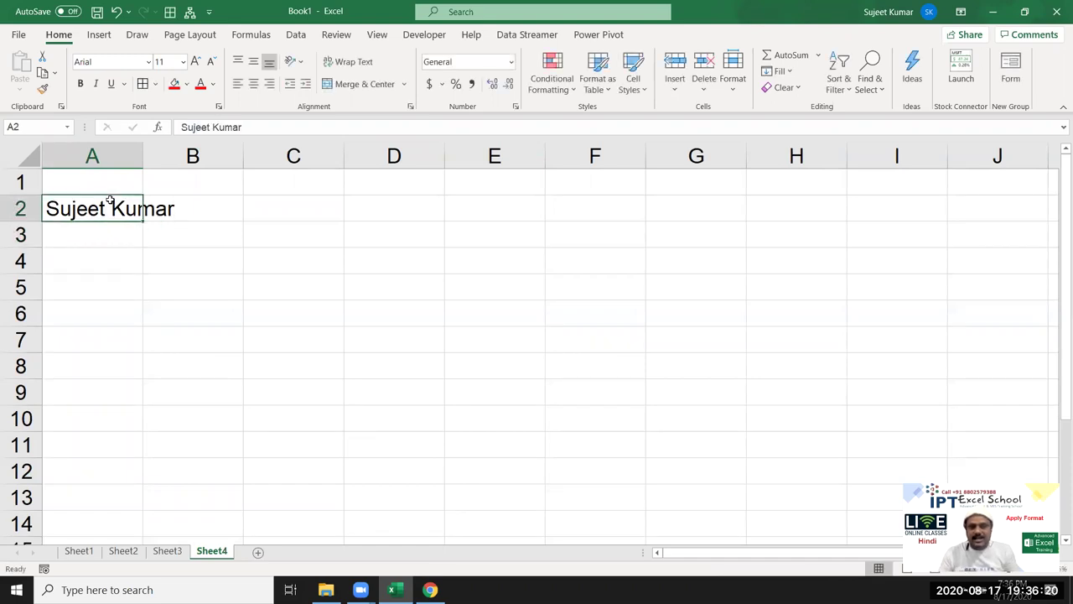
pyautogui.click(348, 61)
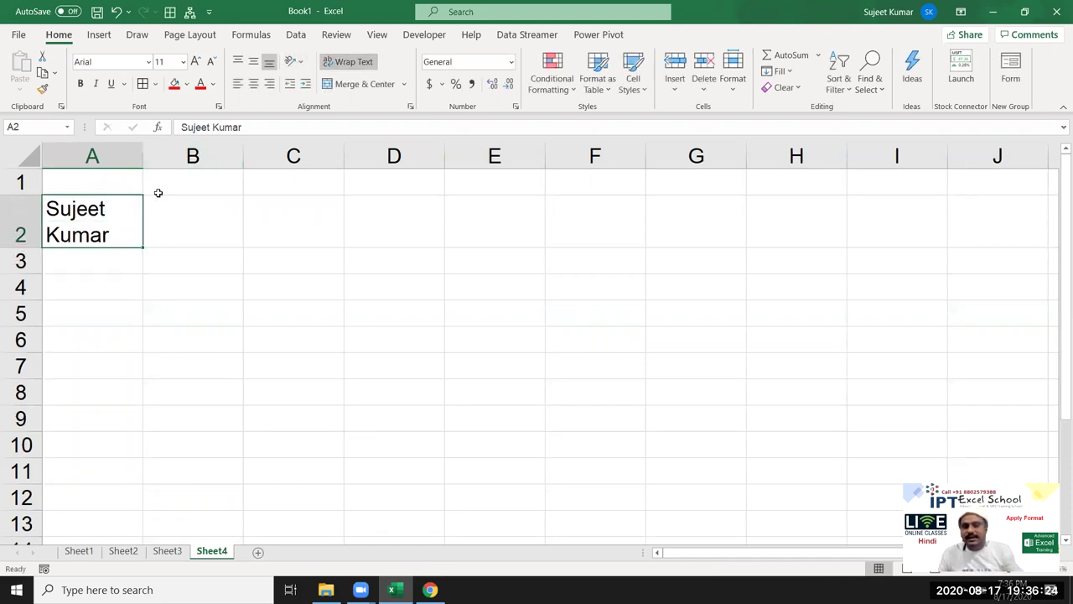
pyautogui.hotkey('ctrl', 'z')
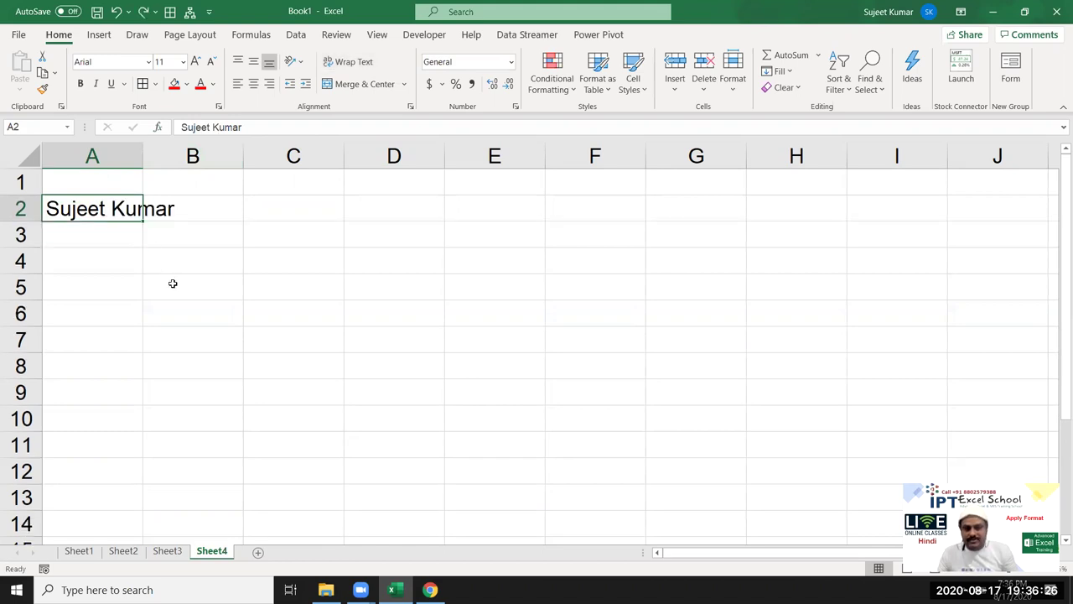
pyautogui.click(171, 283)
pyautogui.write('123')
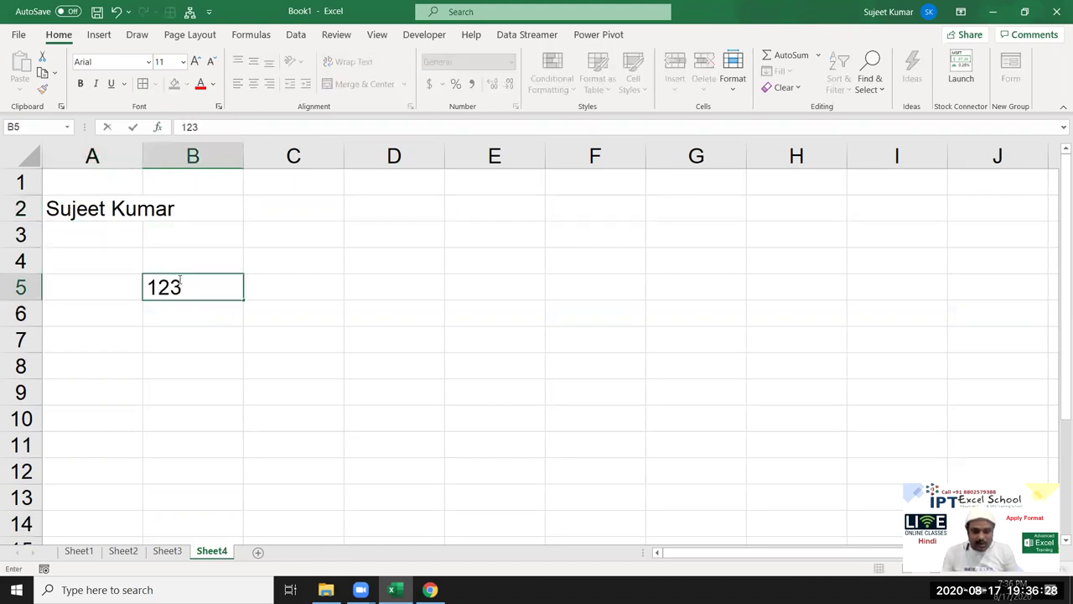
pyautogui.hotkey('alt', 'Return')
pyautogui.write('852')
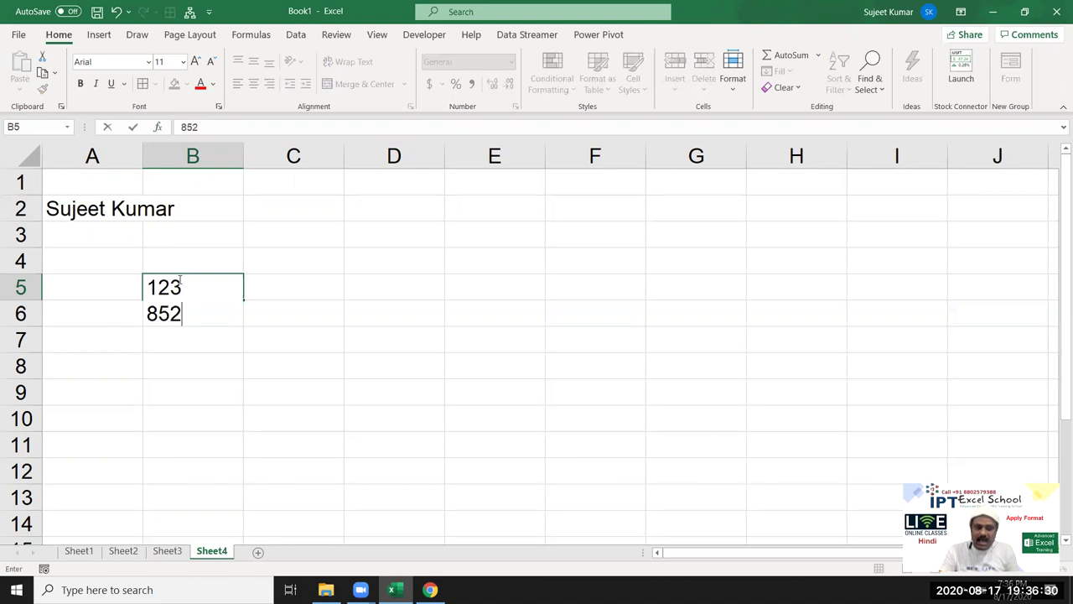
pyautogui.hotkey('alt', 'Return')
pyautogui.write('47')
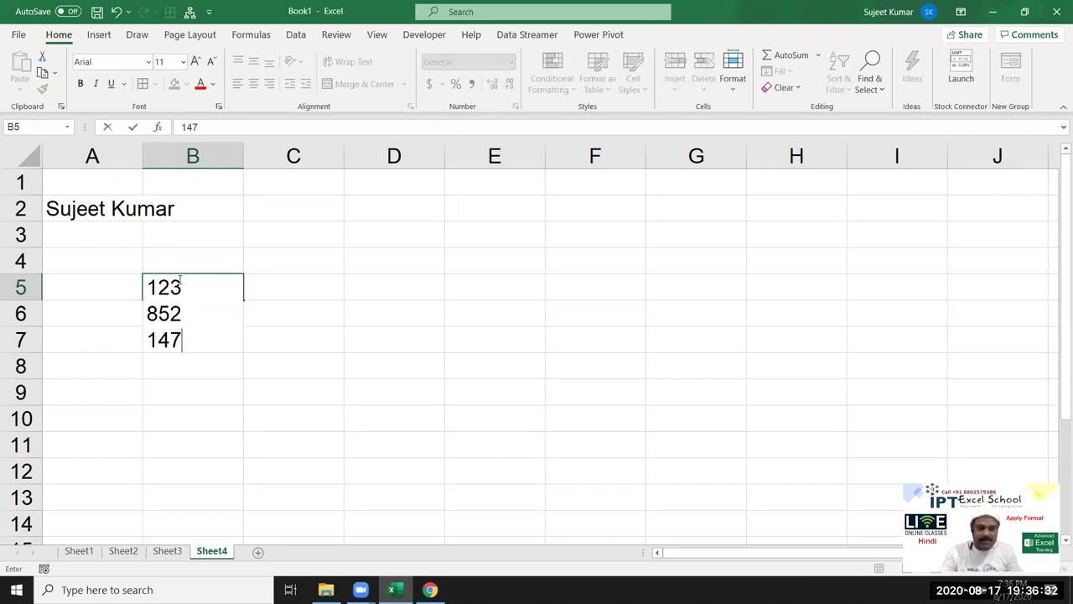
pyautogui.press('Return')
pyautogui.click(194, 293)
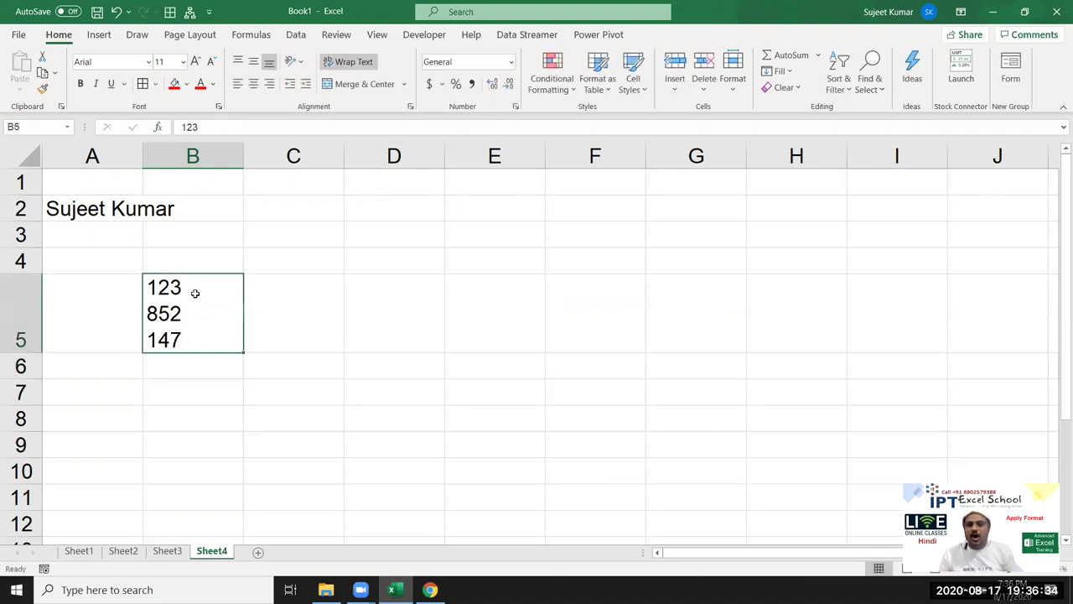
pyautogui.click(254, 260)
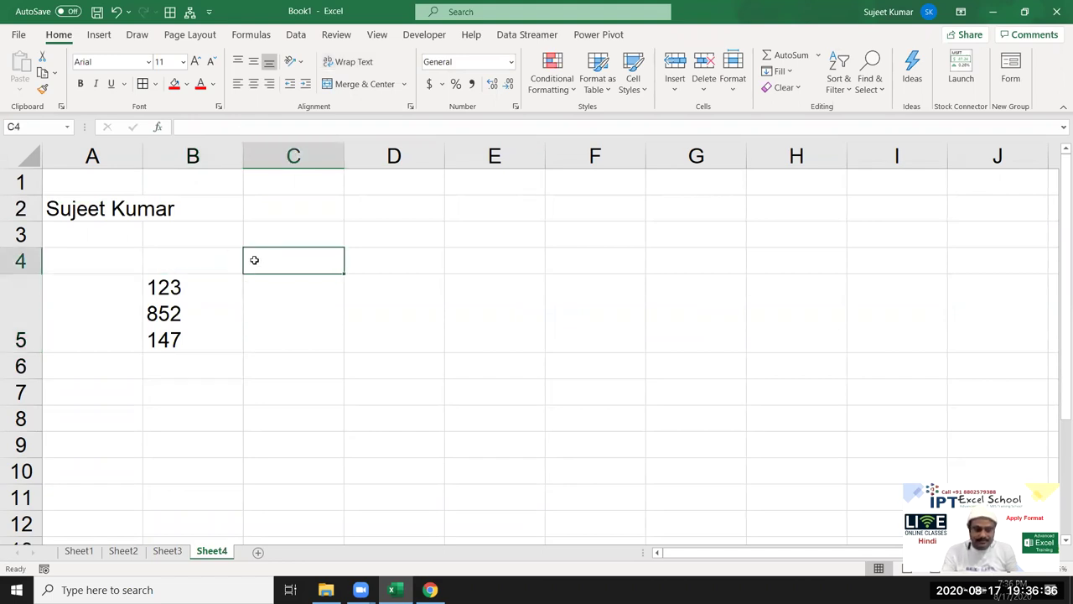
pyautogui.write('Alt ')
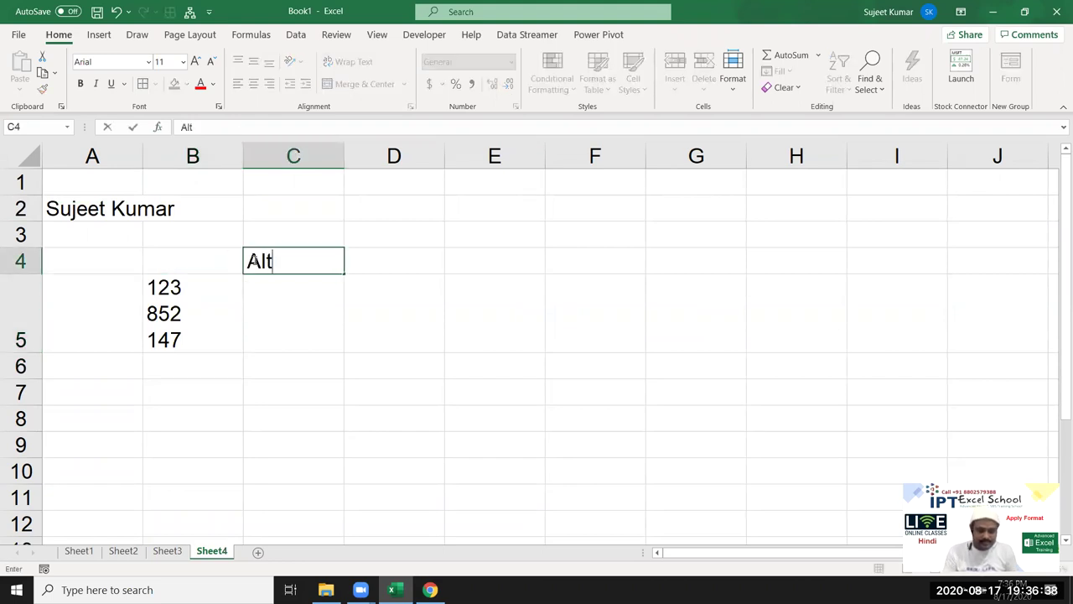
pyautogui.write('+')
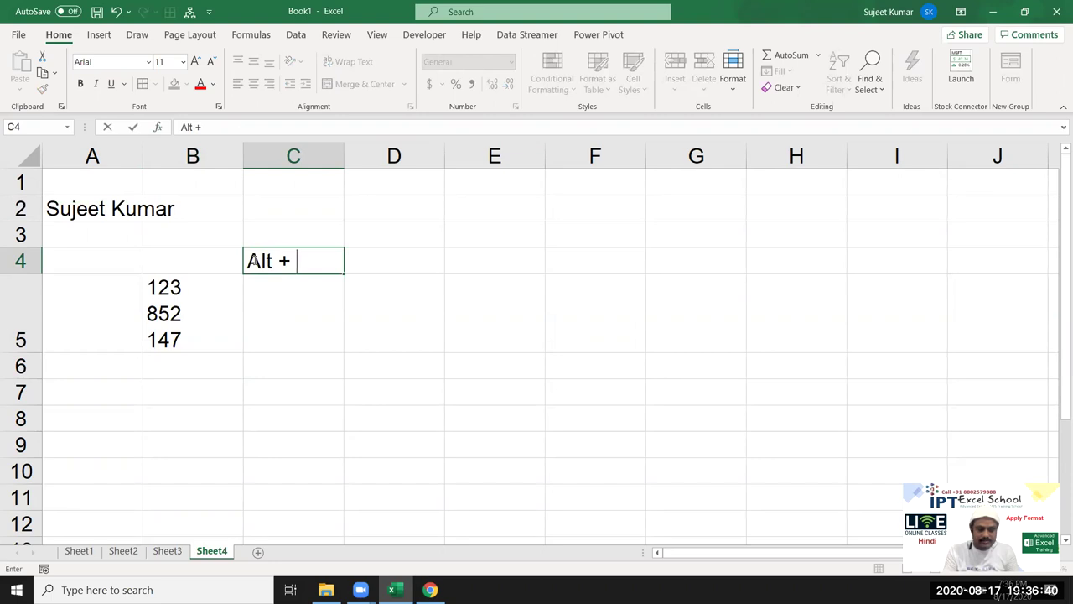
pyautogui.write(' Enter')
pyautogui.press('Return')
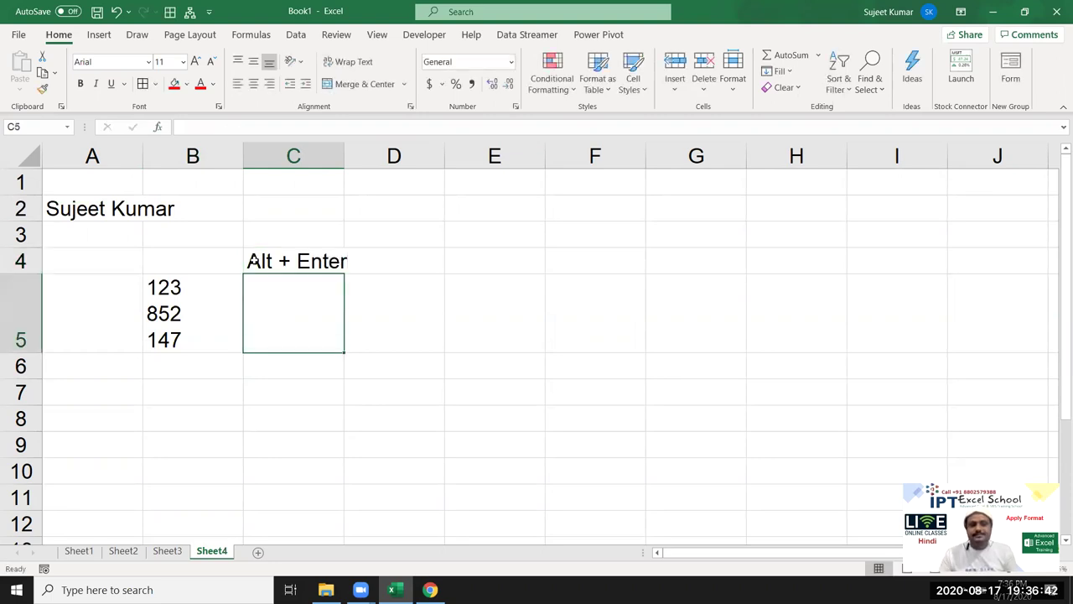
pyautogui.click(251, 261)
pyautogui.press('Delete')
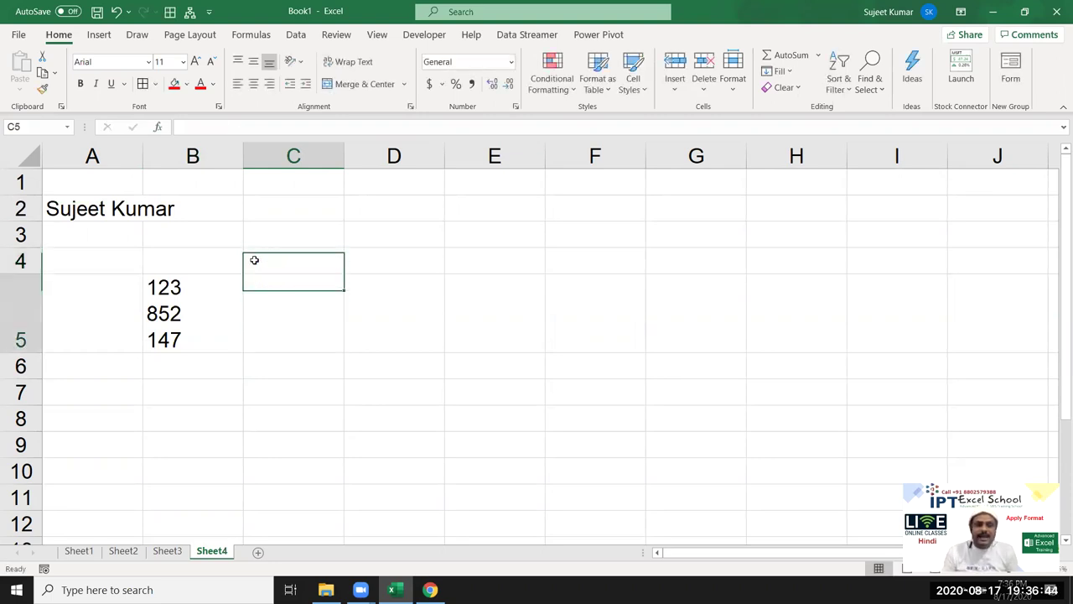
pyautogui.press('Down')
pyautogui.press('Left')
pyautogui.press('Delete')
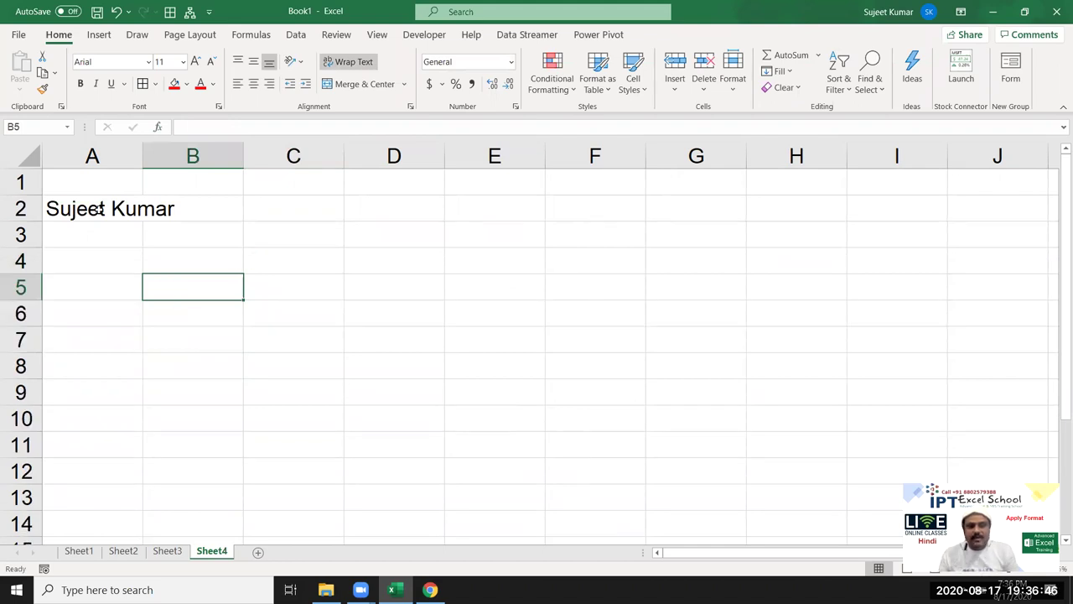
pyautogui.click(96, 209)
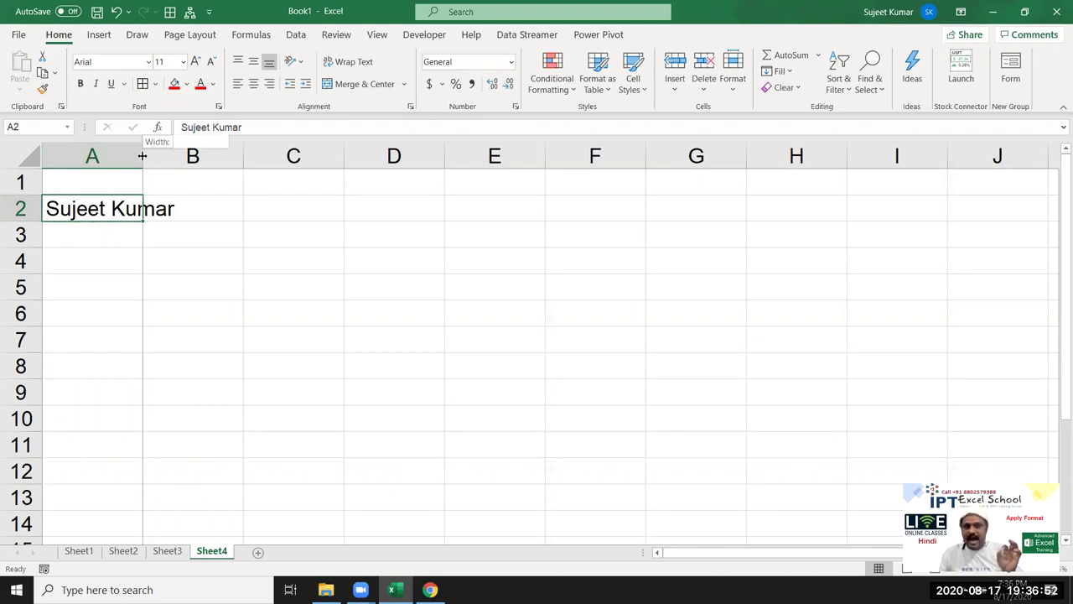
pyautogui.doubleClick(142, 157)
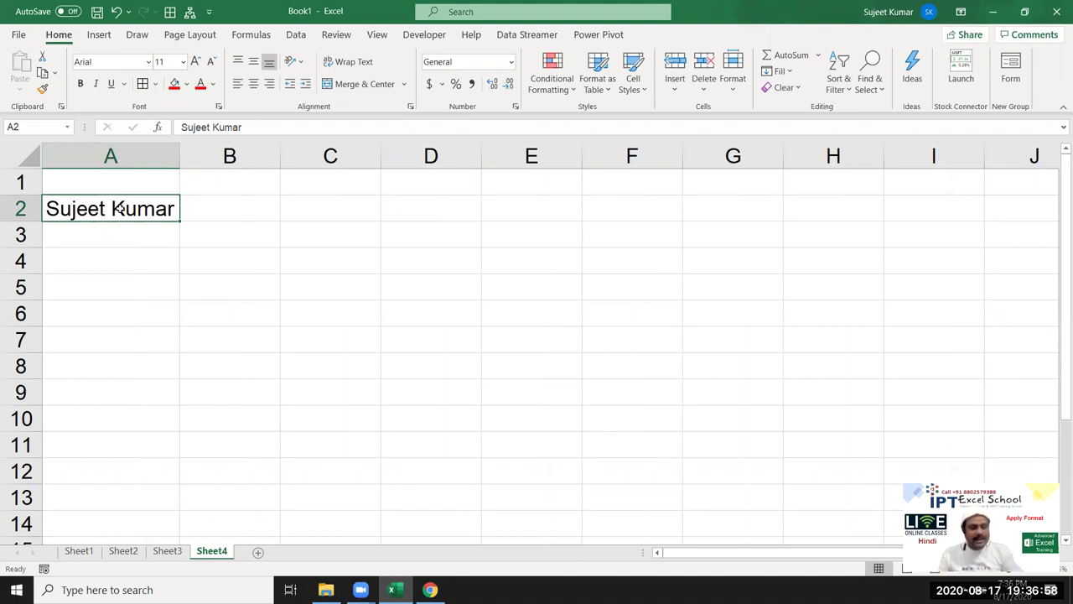
pyautogui.hotkey('ctrl', 'z')
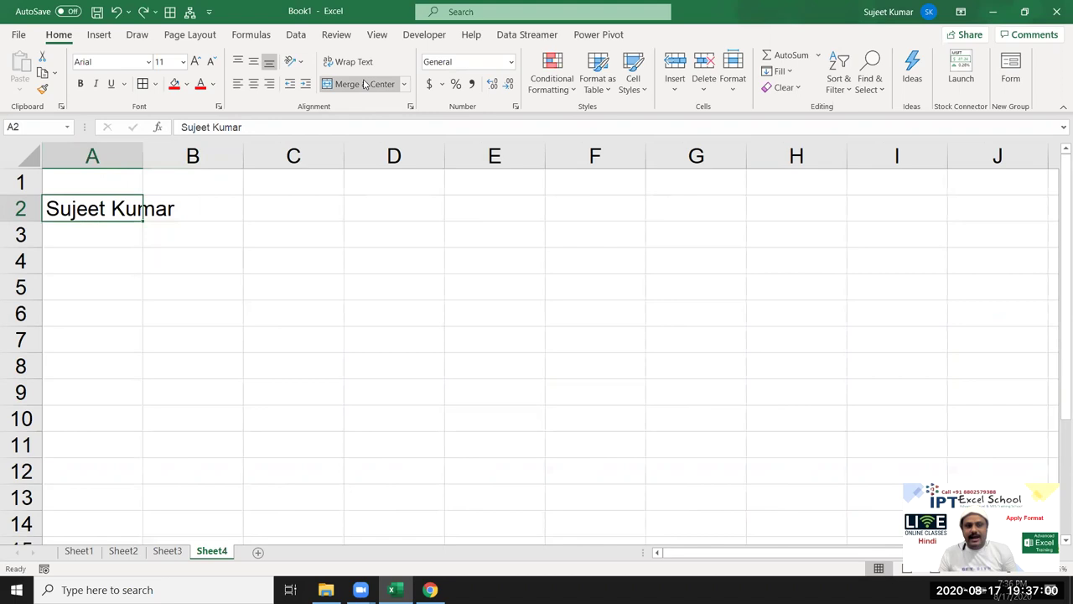
pyautogui.click(350, 61)
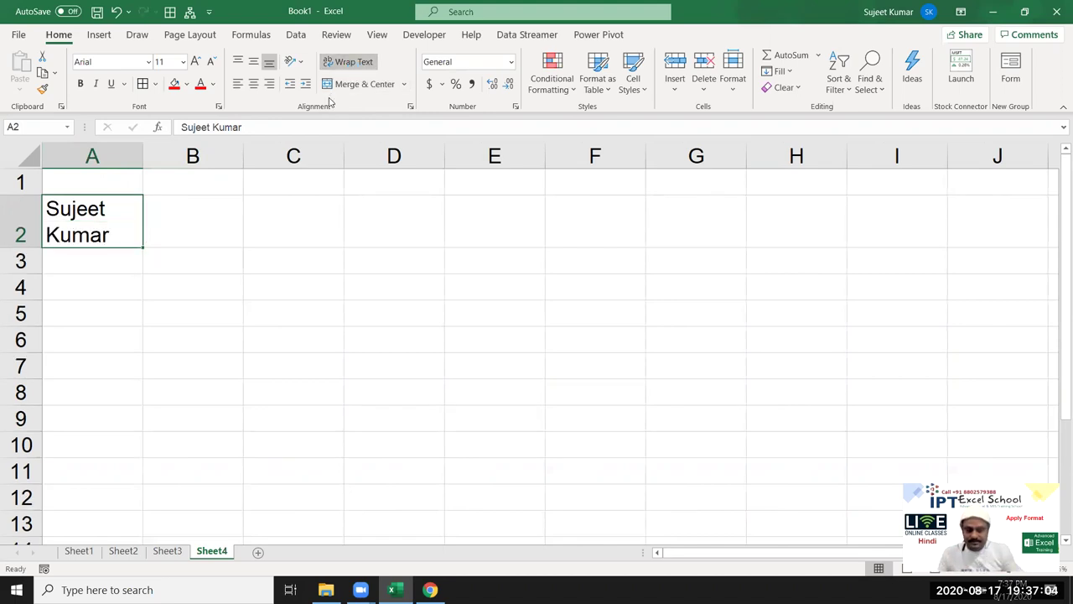
pyautogui.hotkey('ctrl', 'z')
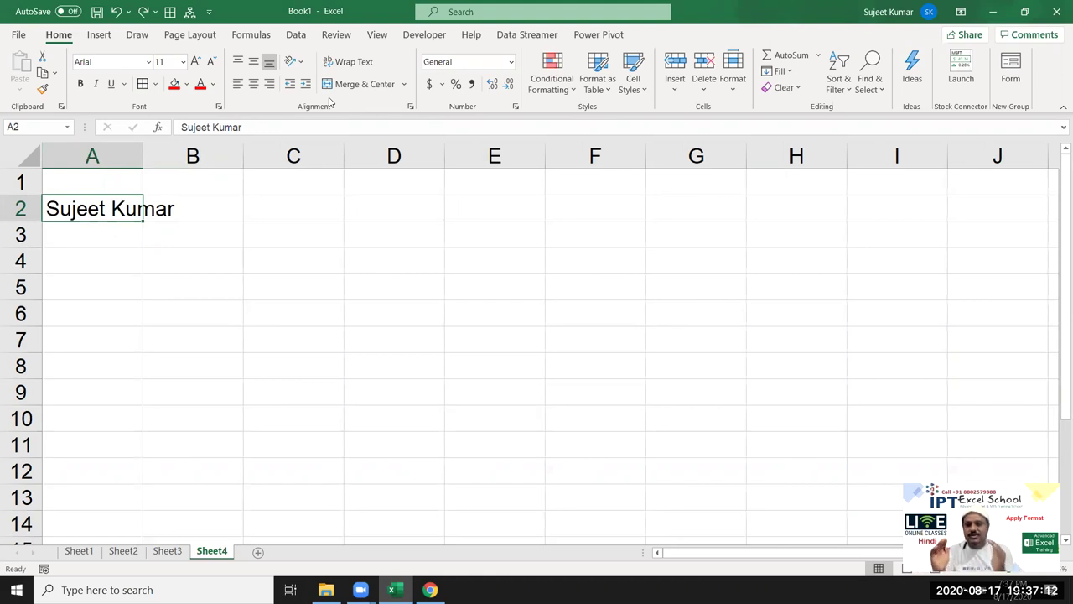
# Turn on Shrink to fit for cell A2 on the Format Cells Alignment tab
pyautogui.click(514, 107)
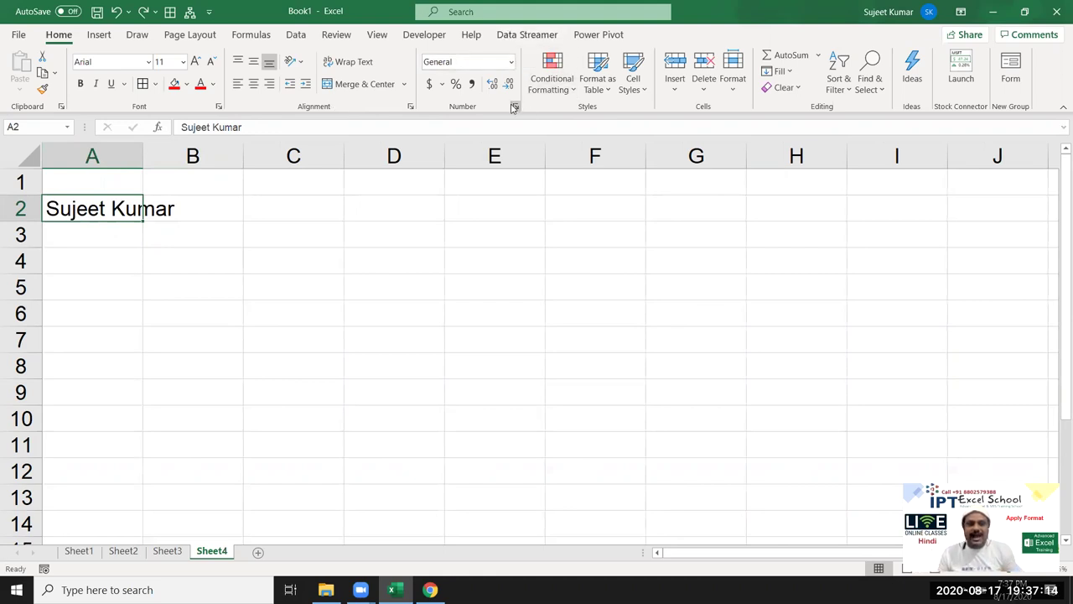
pyautogui.click(652, 139)
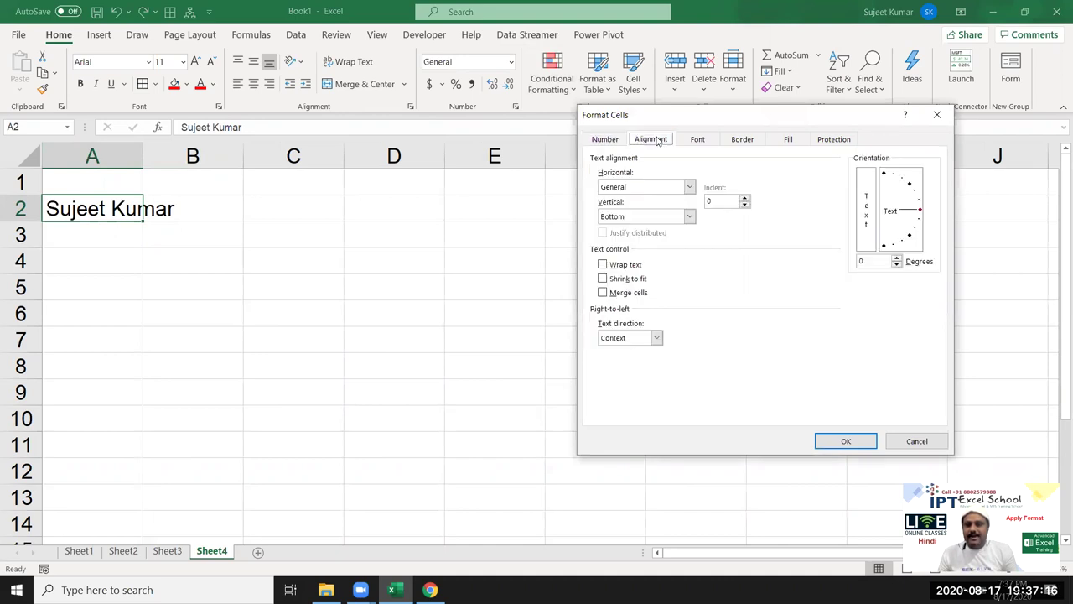
pyautogui.click(630, 279)
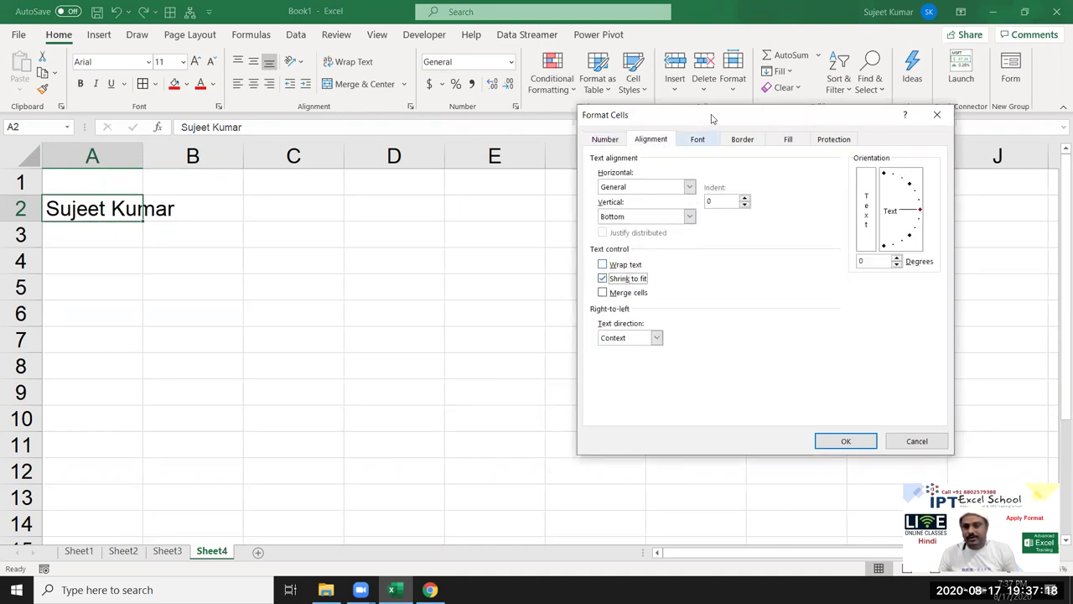
pyautogui.moveTo(707, 118); pyautogui.dragTo(499, 124)
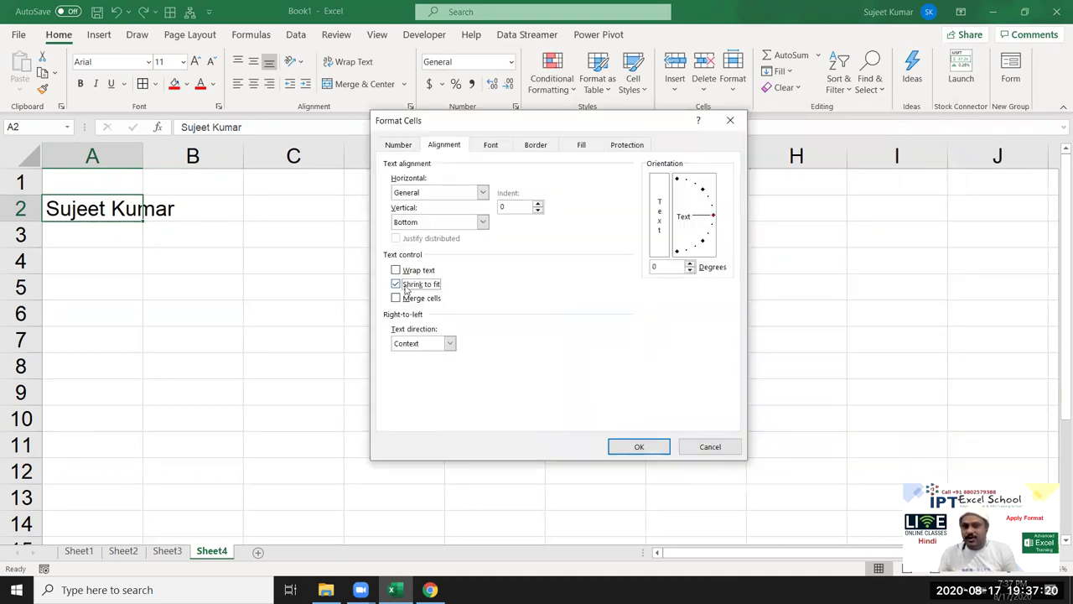
pyautogui.click(655, 444)
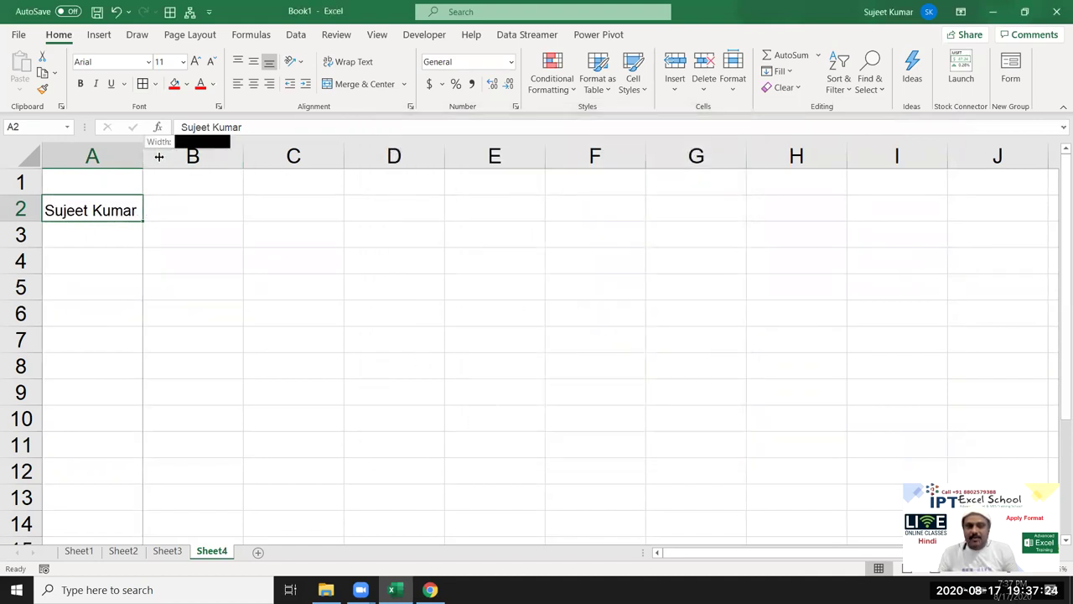
# Widen column A slightly, undoing a later much-wider drag
pyautogui.moveTo(145, 158); pyautogui.dragTo(172, 156)
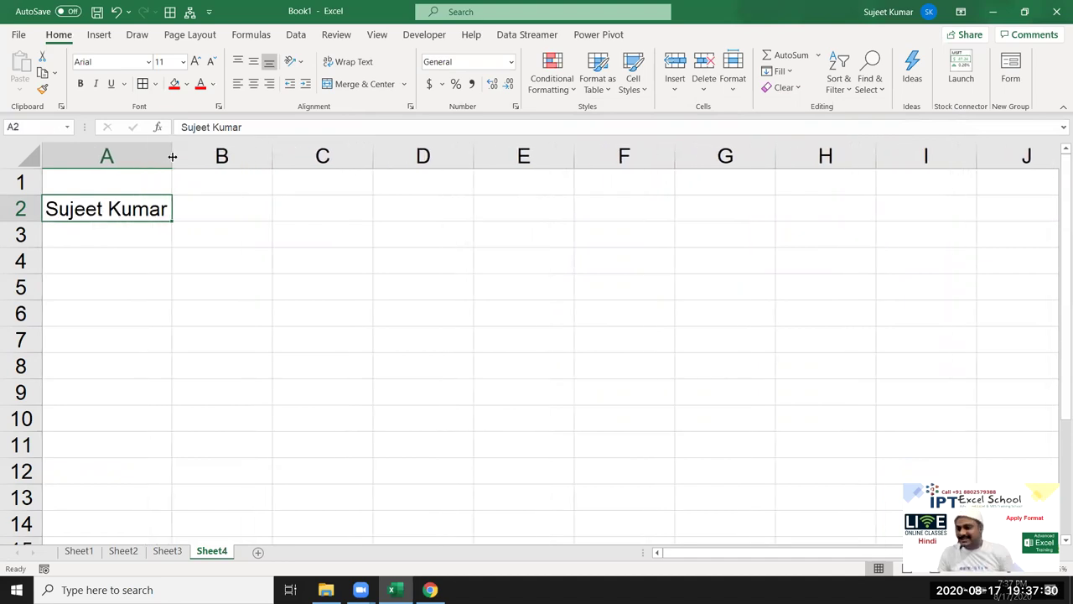
pyautogui.moveTo(172, 157); pyautogui.dragTo(172, 157)
pyautogui.moveTo(736, 216); pyautogui.dragTo(754, 218)
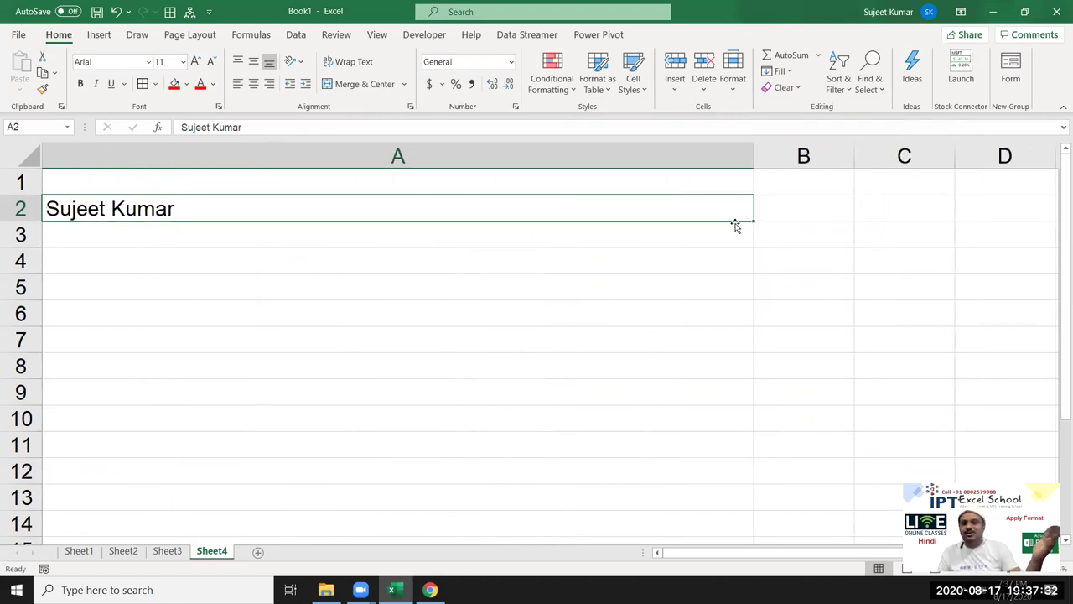
pyautogui.hotkey('ctrl', 'z')
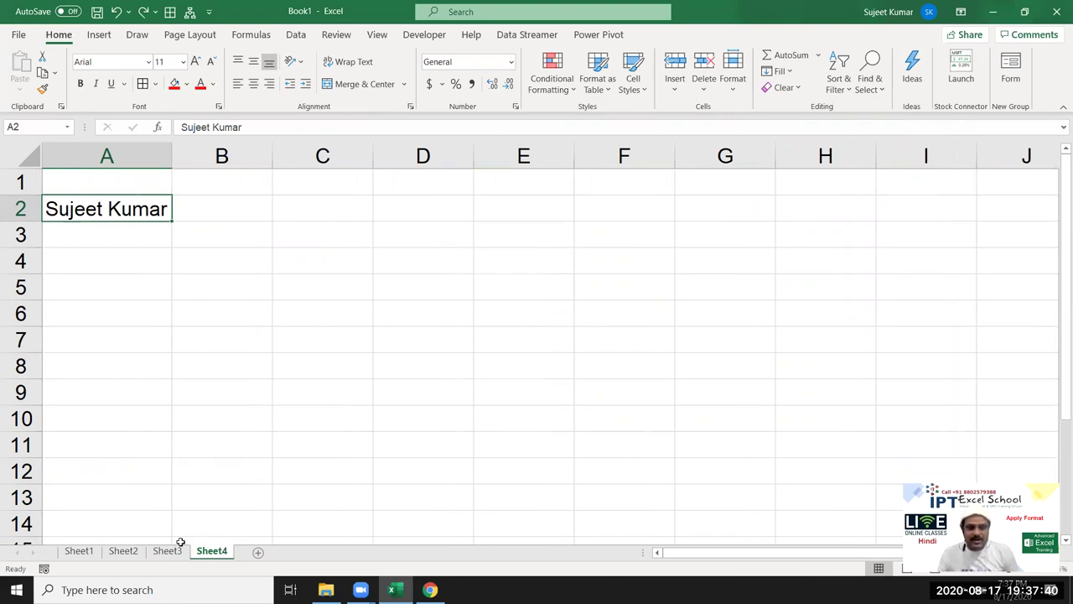
pyautogui.click(178, 555)
pyautogui.click(117, 554)
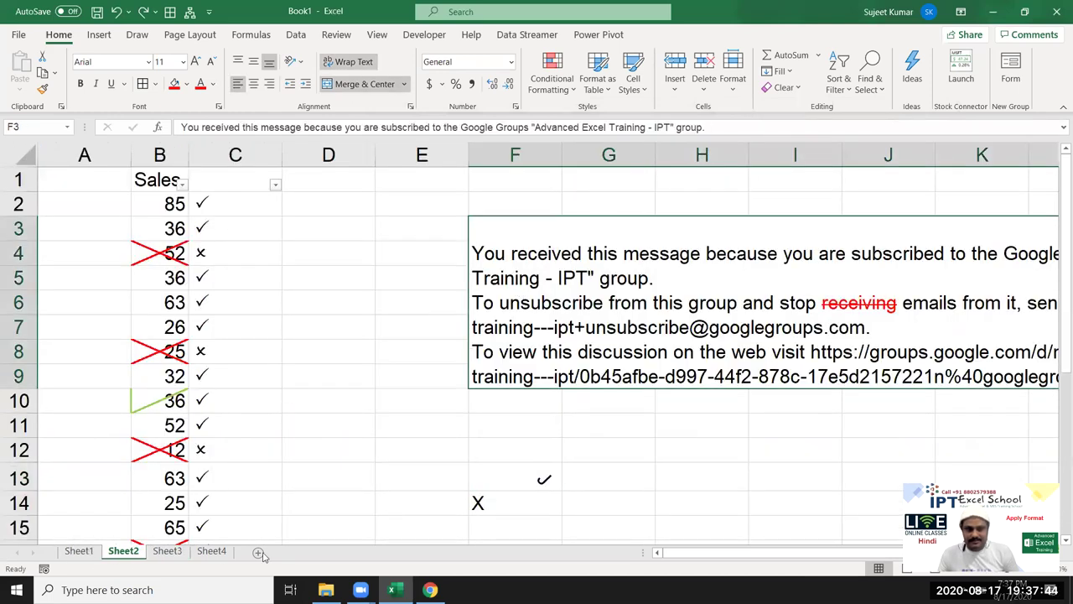
pyautogui.click(211, 551)
pyautogui.moveTo(336, 237)
pyautogui.mouseDown()
pyautogui.moveTo(584, 286)
pyautogui.moveTo(603, 314)
pyautogui.mouseUp()
pyautogui.click(363, 85)
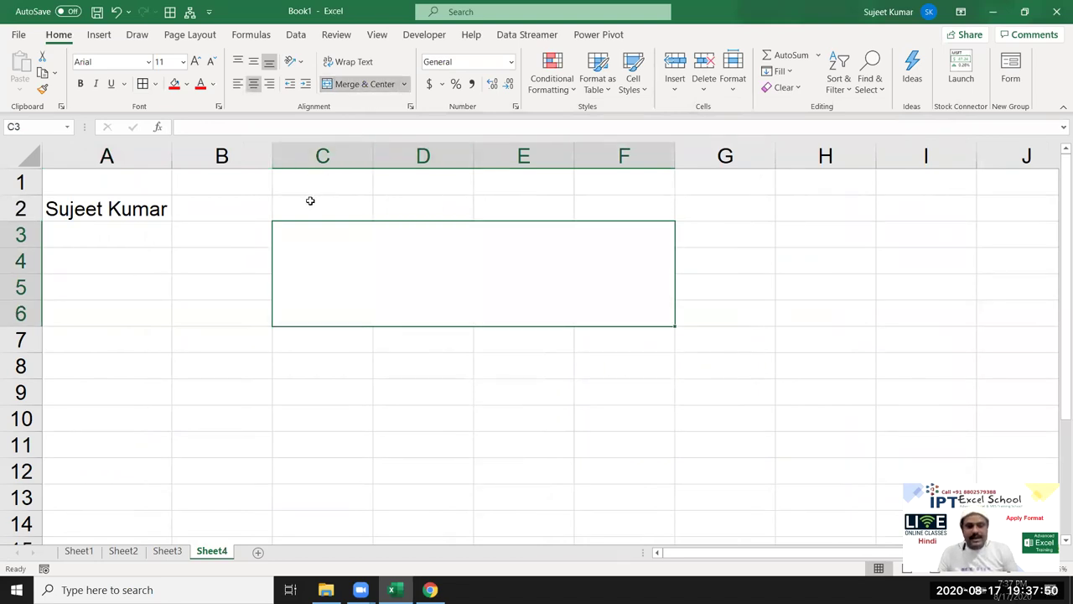
pyautogui.hotkey('ctrl', 'z')
pyautogui.moveTo(325, 224); pyautogui.dragTo(653, 346)
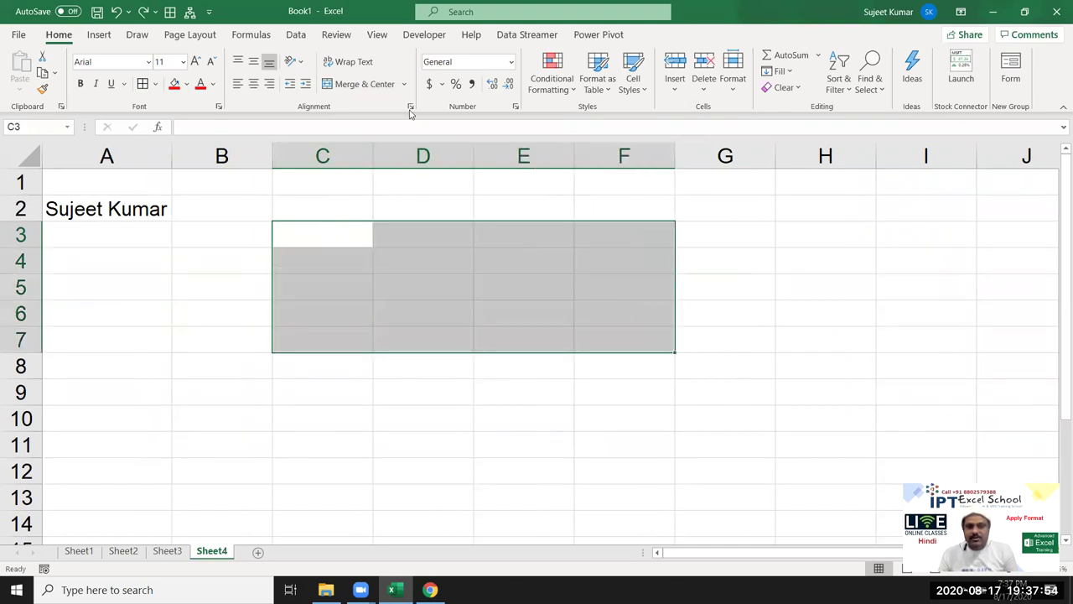
pyautogui.click(404, 84)
pyautogui.click(398, 126)
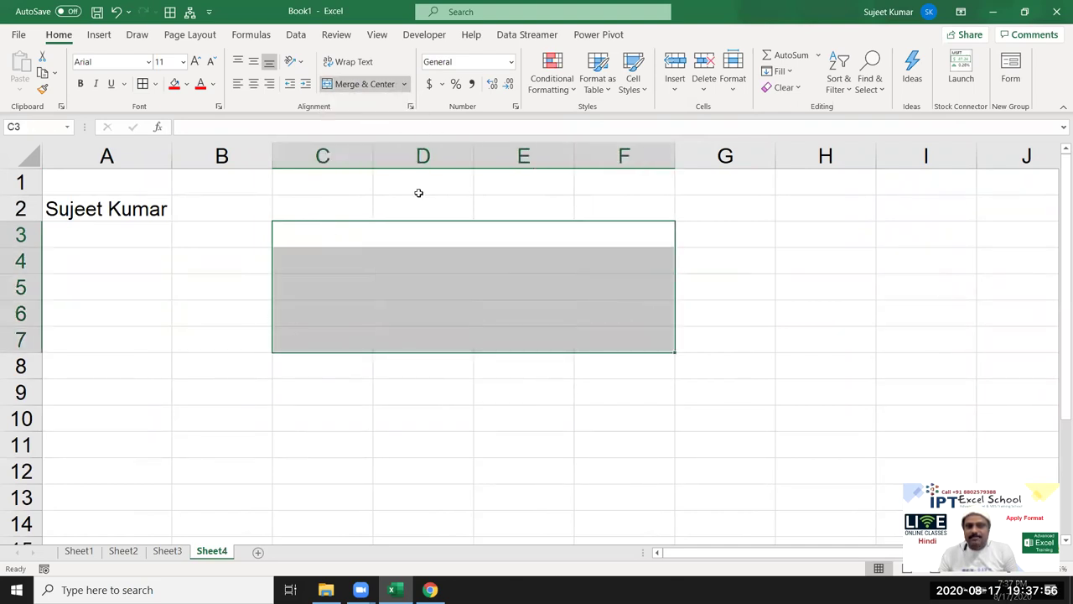
pyautogui.click(425, 239)
pyautogui.click(429, 262)
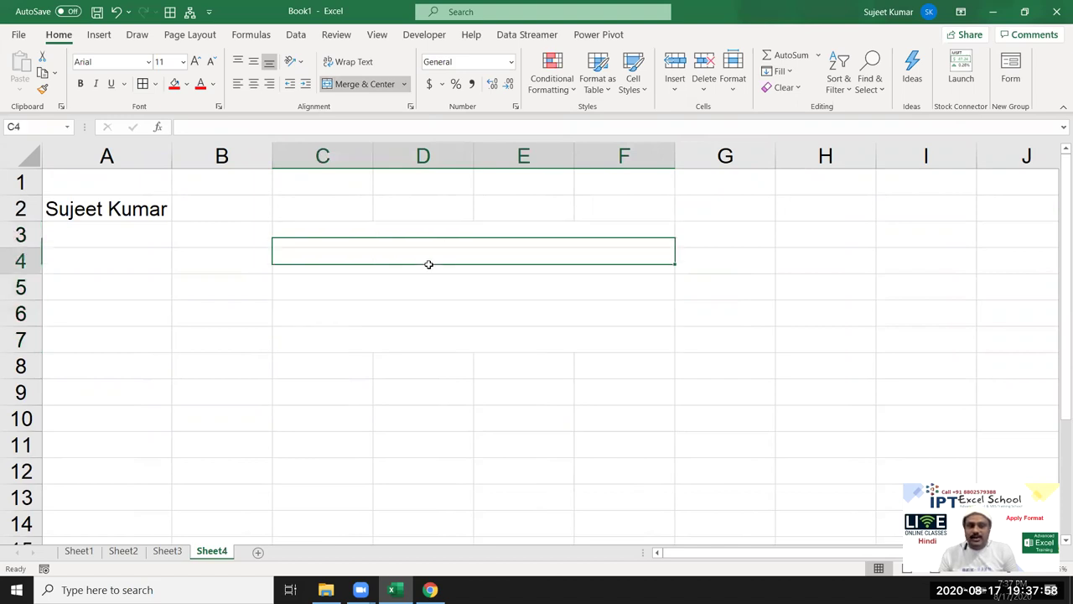
pyautogui.click(427, 287)
pyautogui.click(428, 314)
pyautogui.click(433, 336)
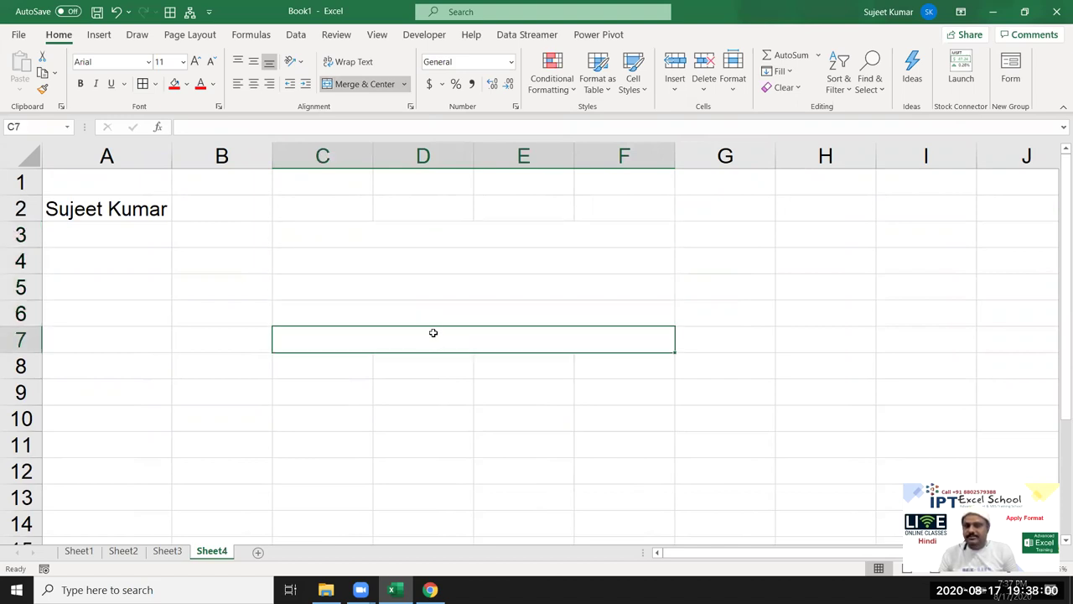
pyautogui.click(428, 311)
pyautogui.click(427, 286)
pyautogui.click(422, 236)
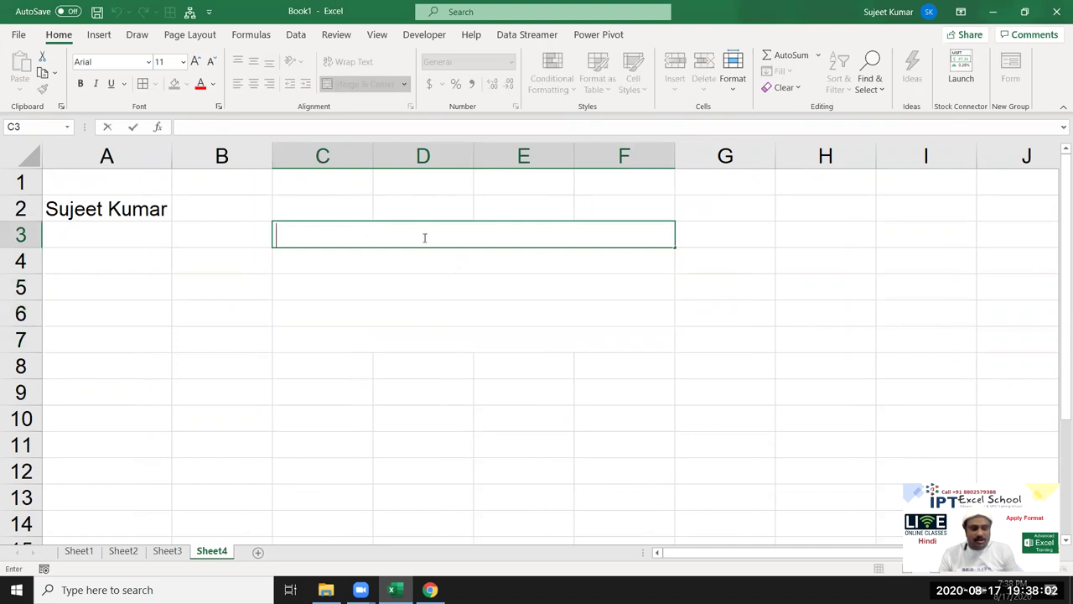
pyautogui.hotkey('ctrl', 'z')
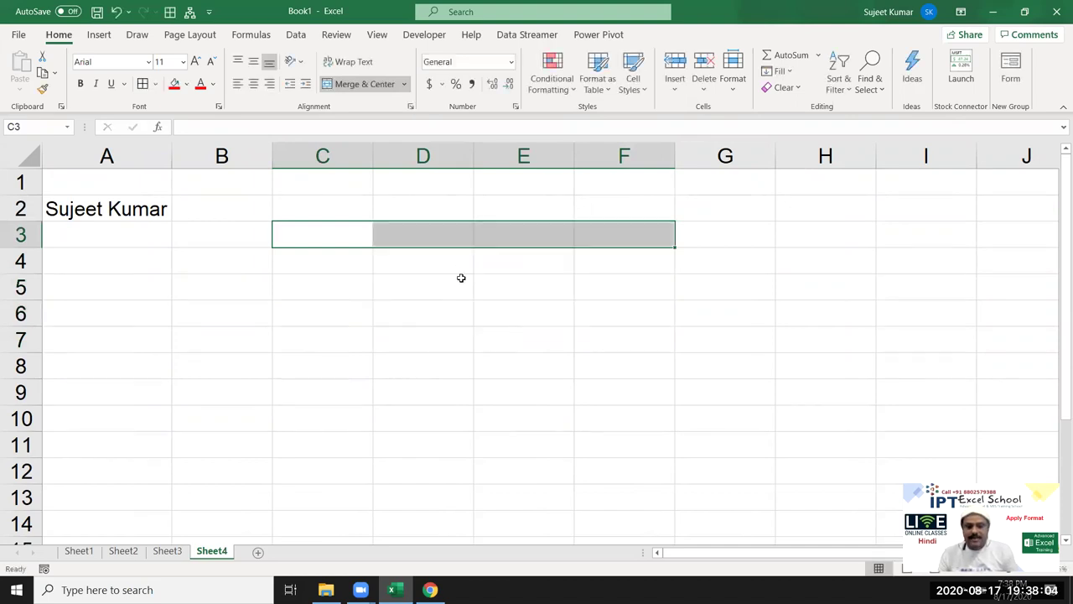
pyautogui.hotkey('ctrl', 'z')
pyautogui.click(445, 374)
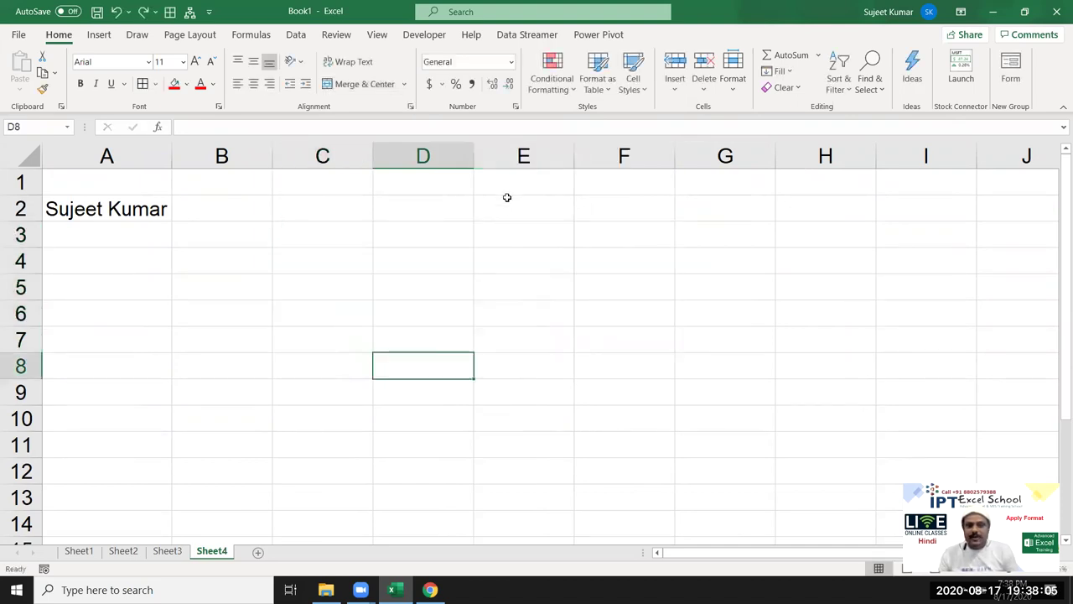
# Enter the value 3.5 in cell C6
pyautogui.click(516, 107)
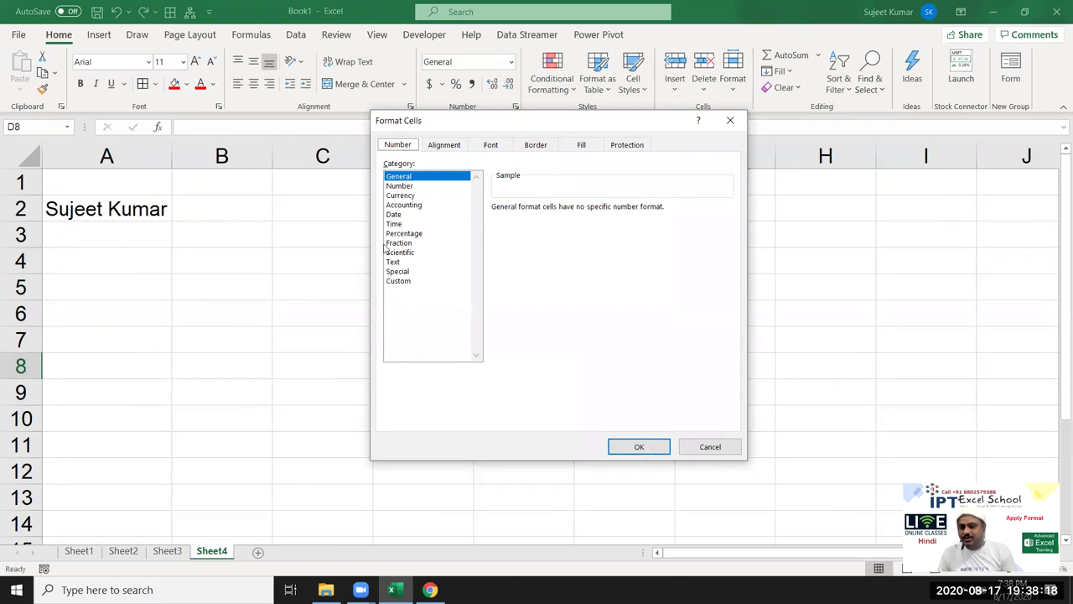
pyautogui.press('Escape')
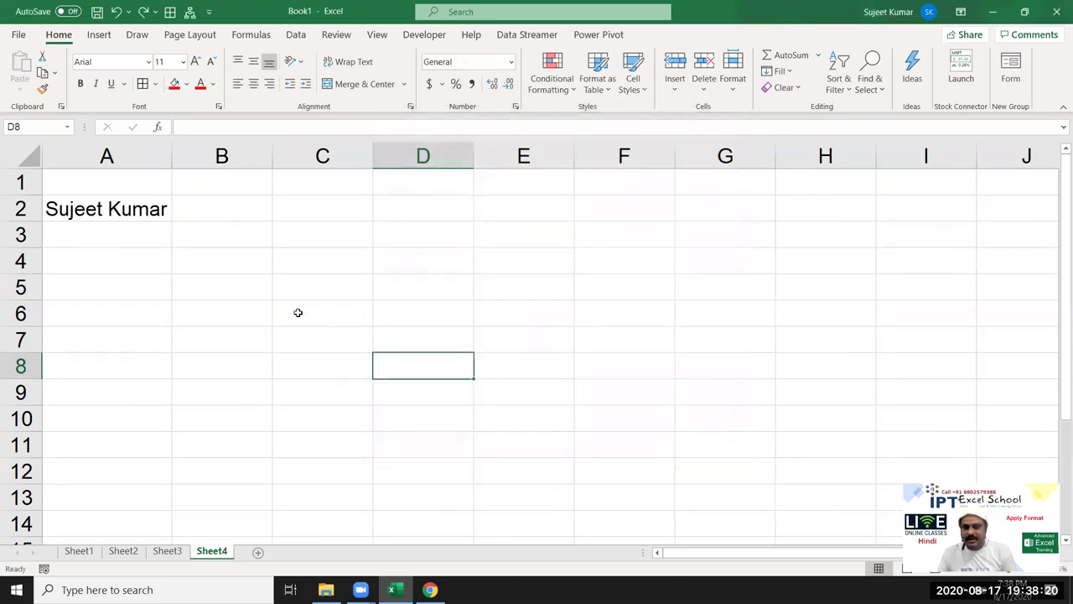
pyautogui.click(297, 311)
pyautogui.write('3.')
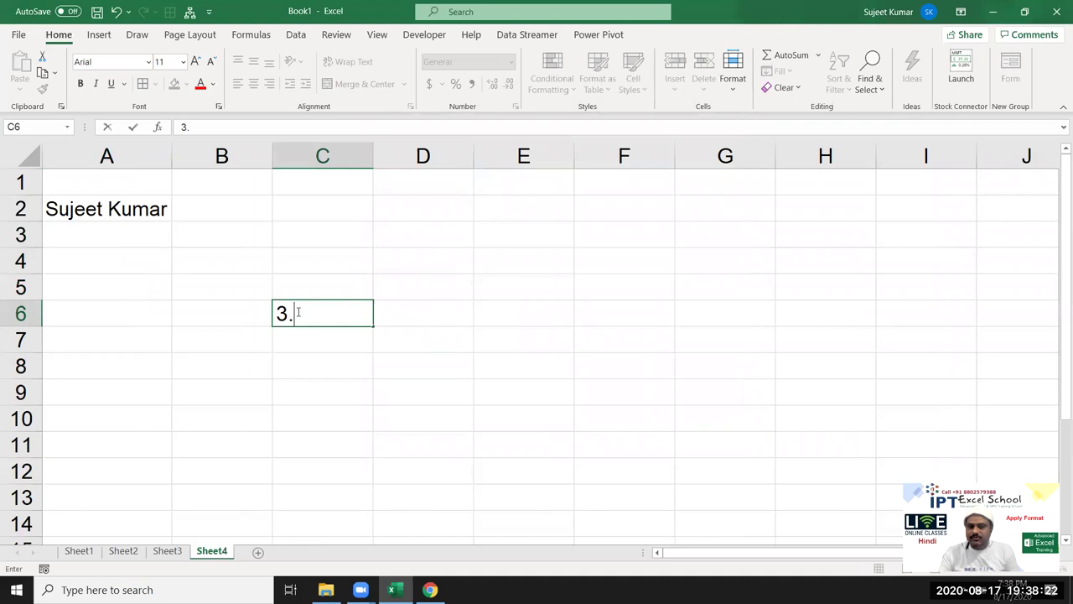
pyautogui.write('5')
pyautogui.press('Return')
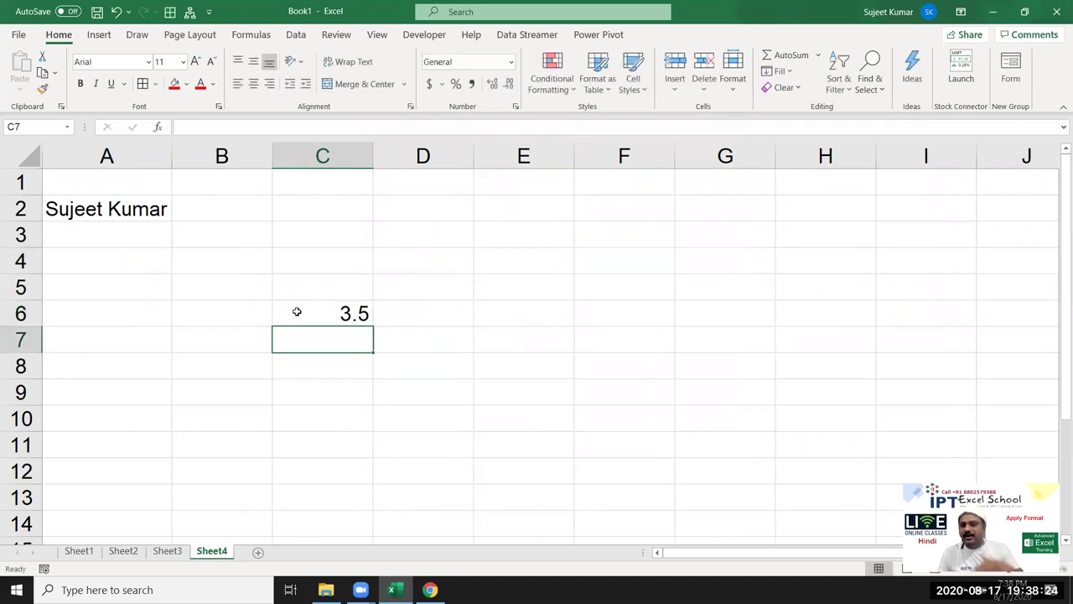
# Format C6 as a Fraction in halves (1/2) so it shows 3 1/2
pyautogui.click(314, 313)
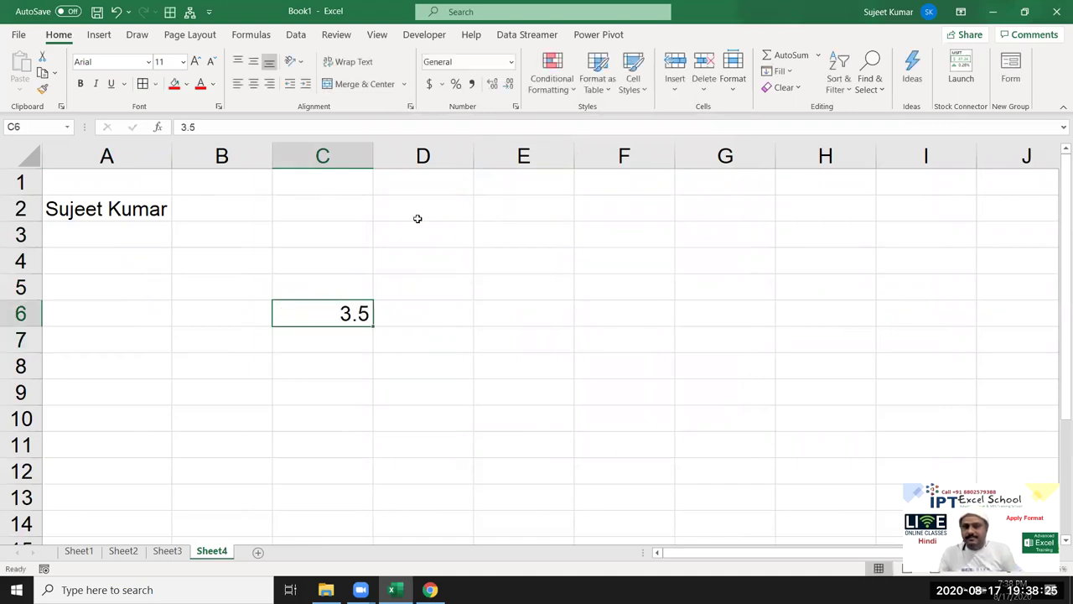
pyautogui.click(516, 107)
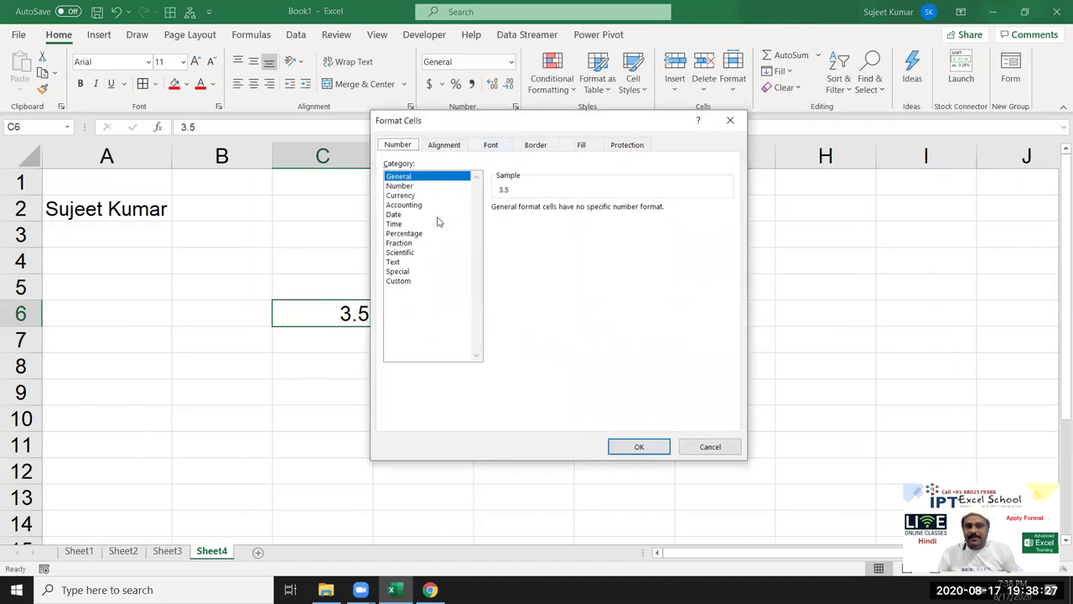
pyautogui.click(400, 243)
pyautogui.click(523, 248)
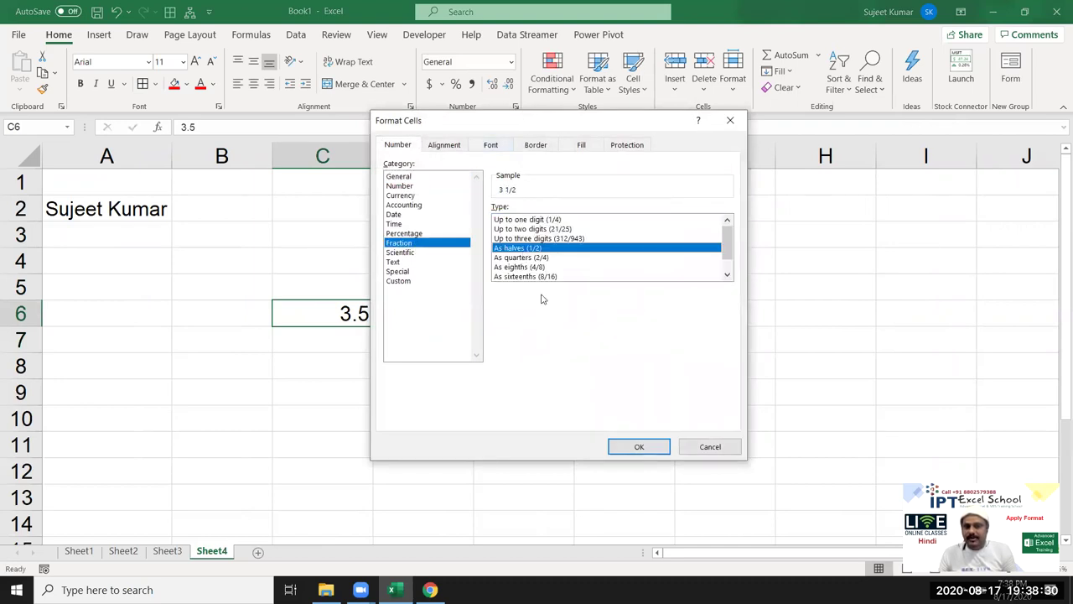
pyautogui.click(637, 447)
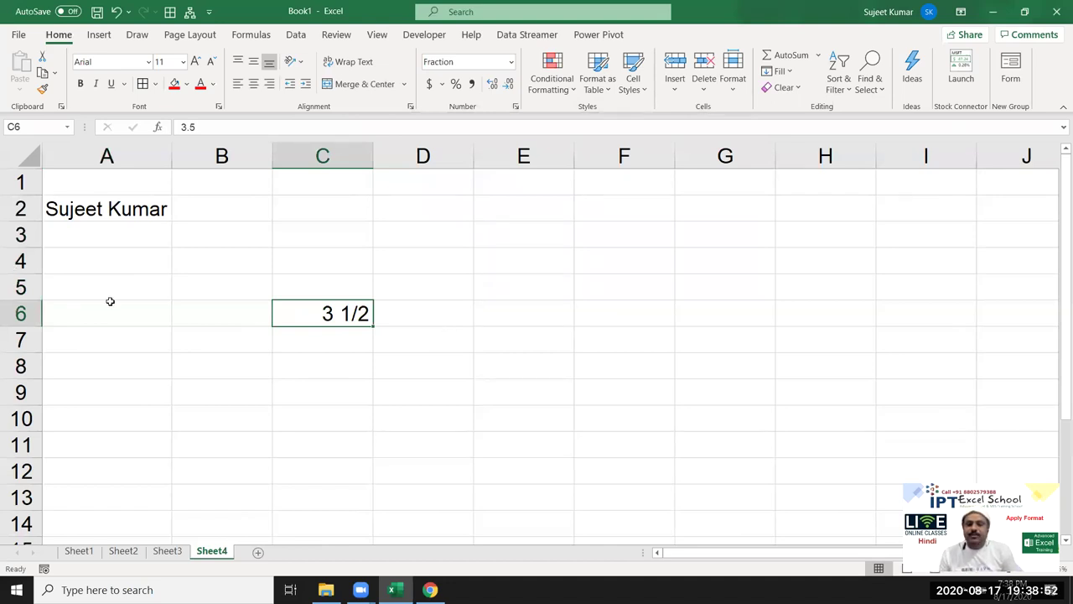
pyautogui.click(461, 293)
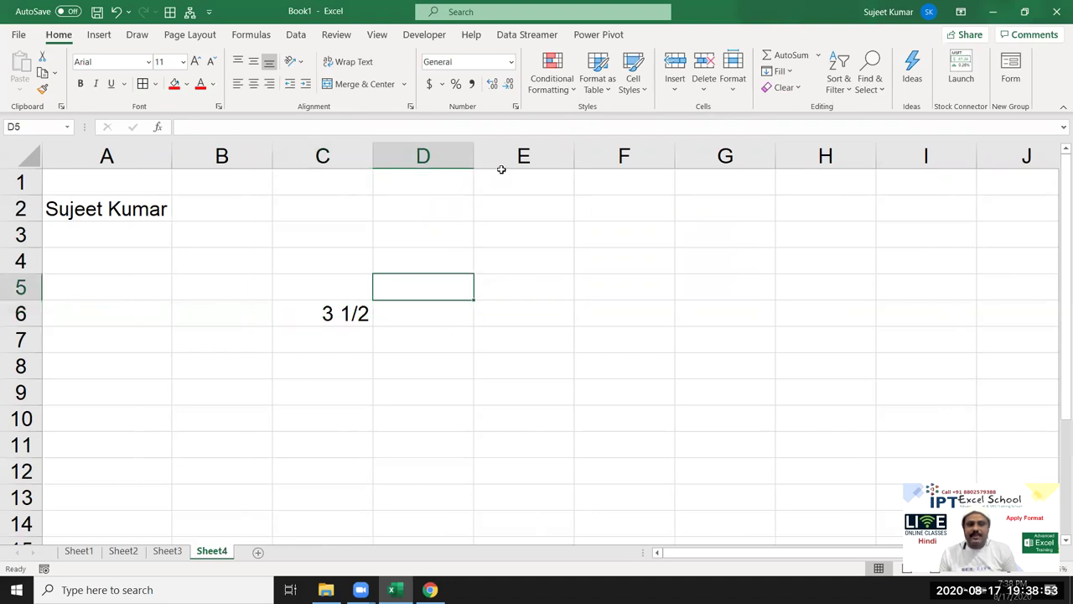
pyautogui.click(515, 108)
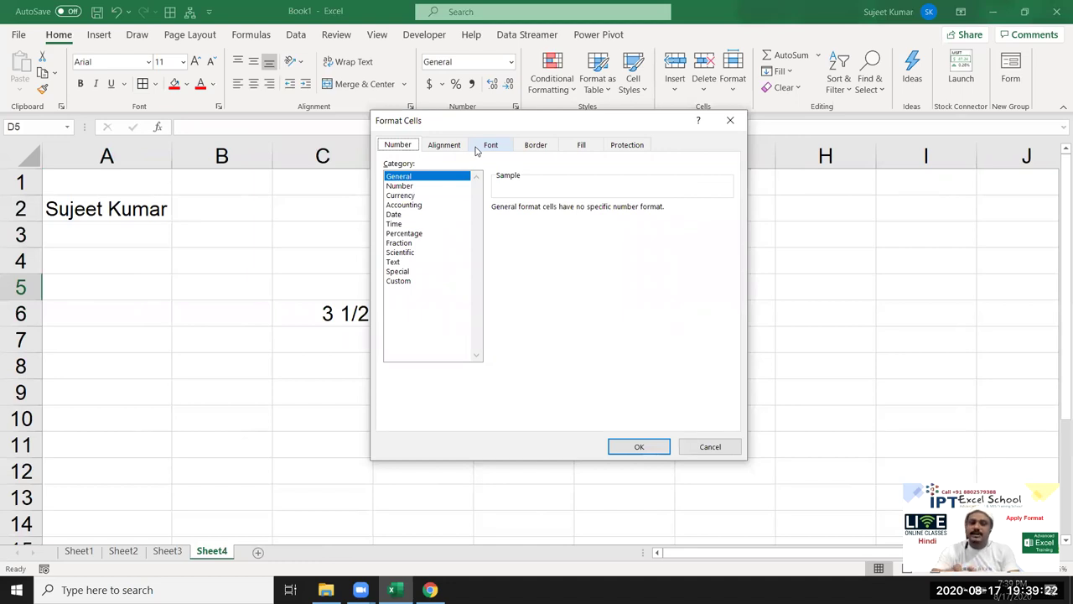
pyautogui.click(729, 120)
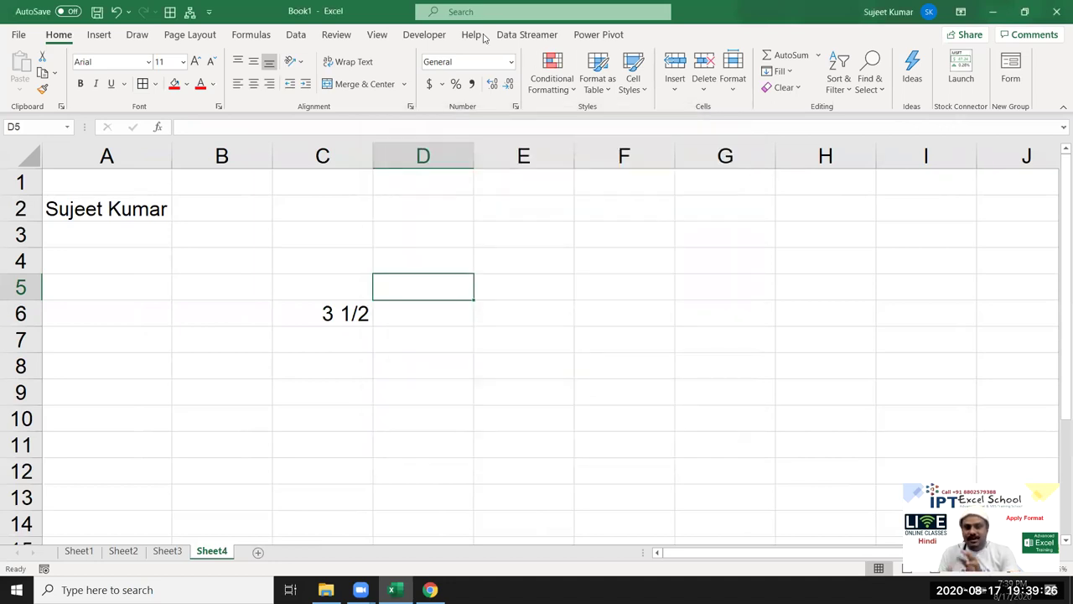